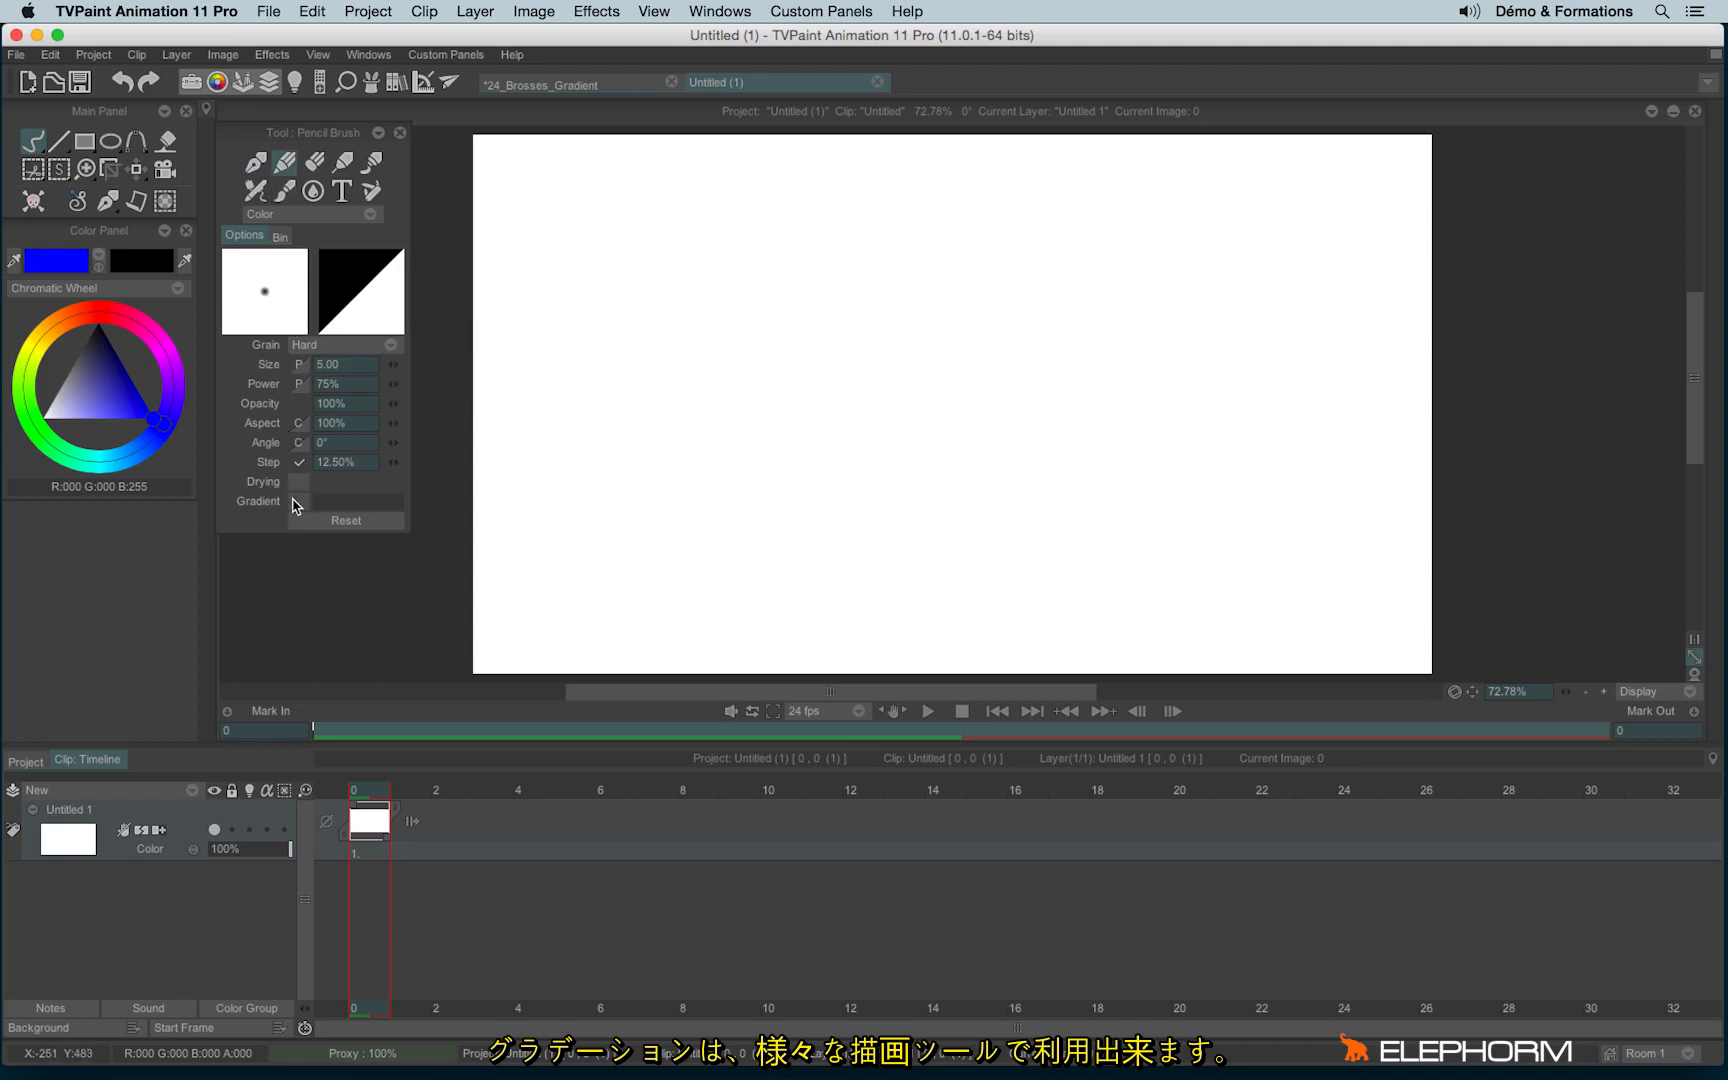
Step: Check the Gradient option in the settings of the Air Brush, Pen Brush and filled rectangle tools
left_click(256, 191)
left_click(300, 485)
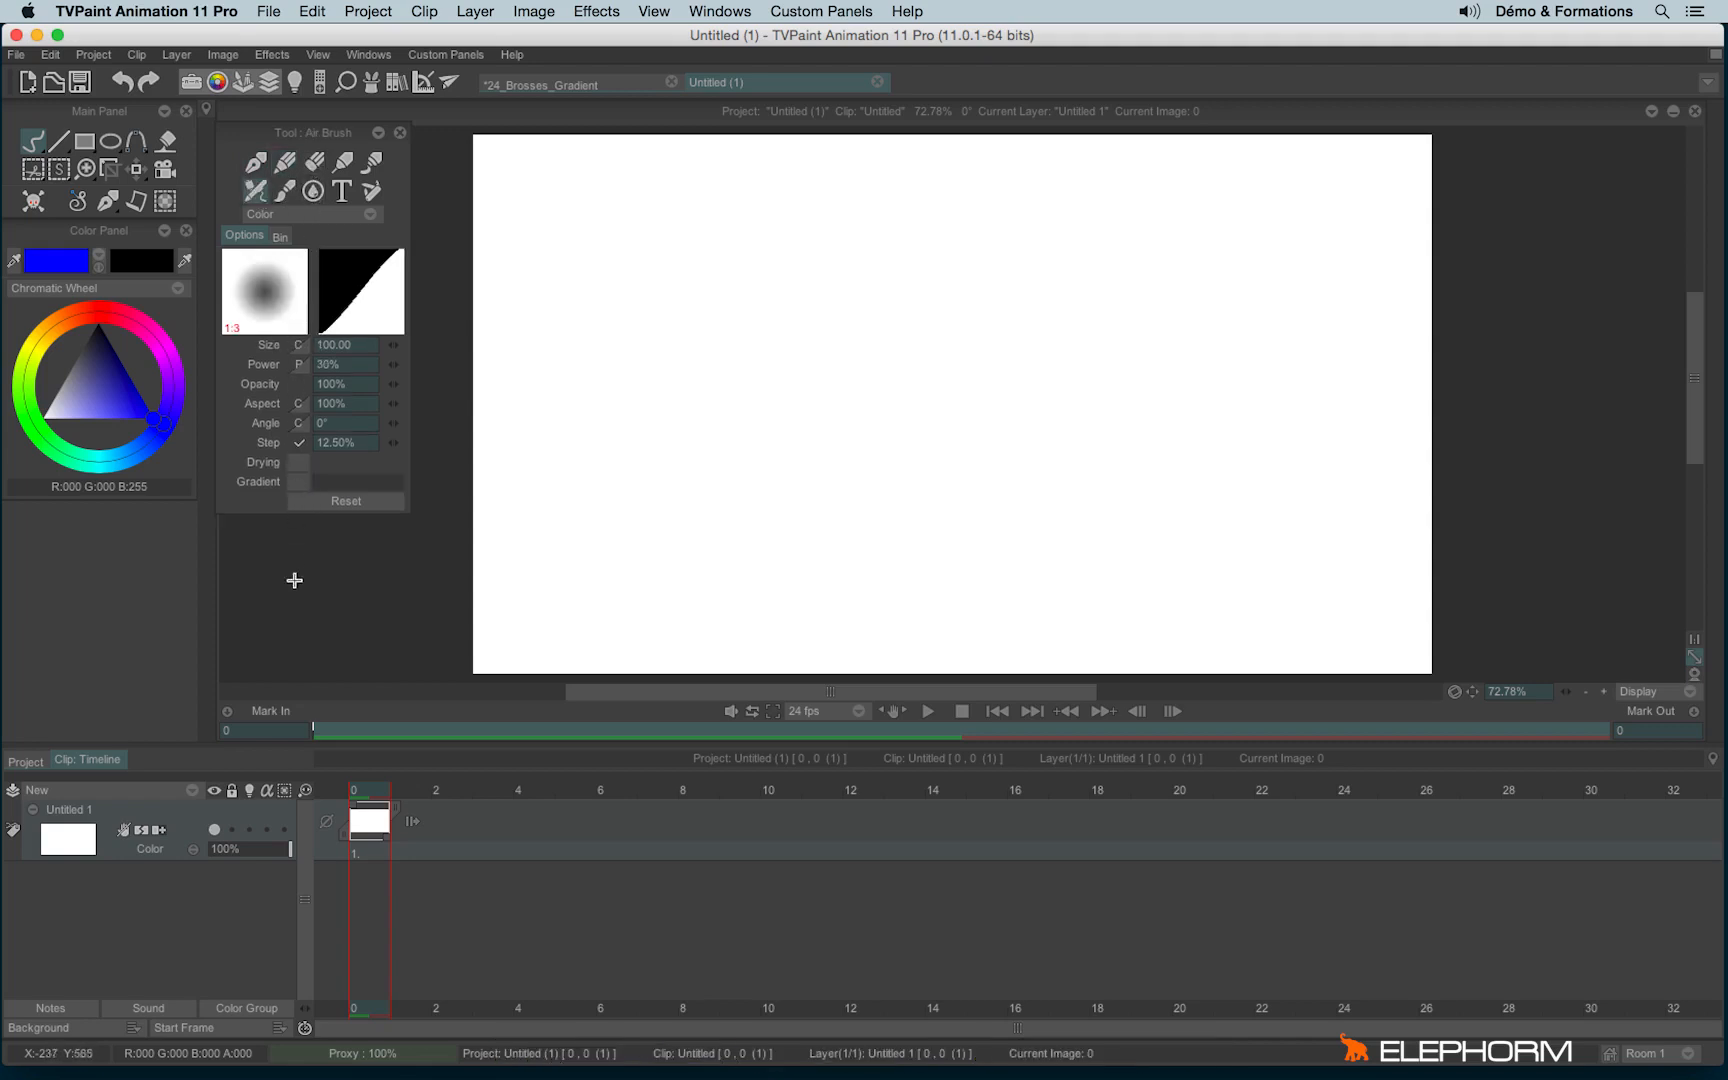
left_click(253, 166)
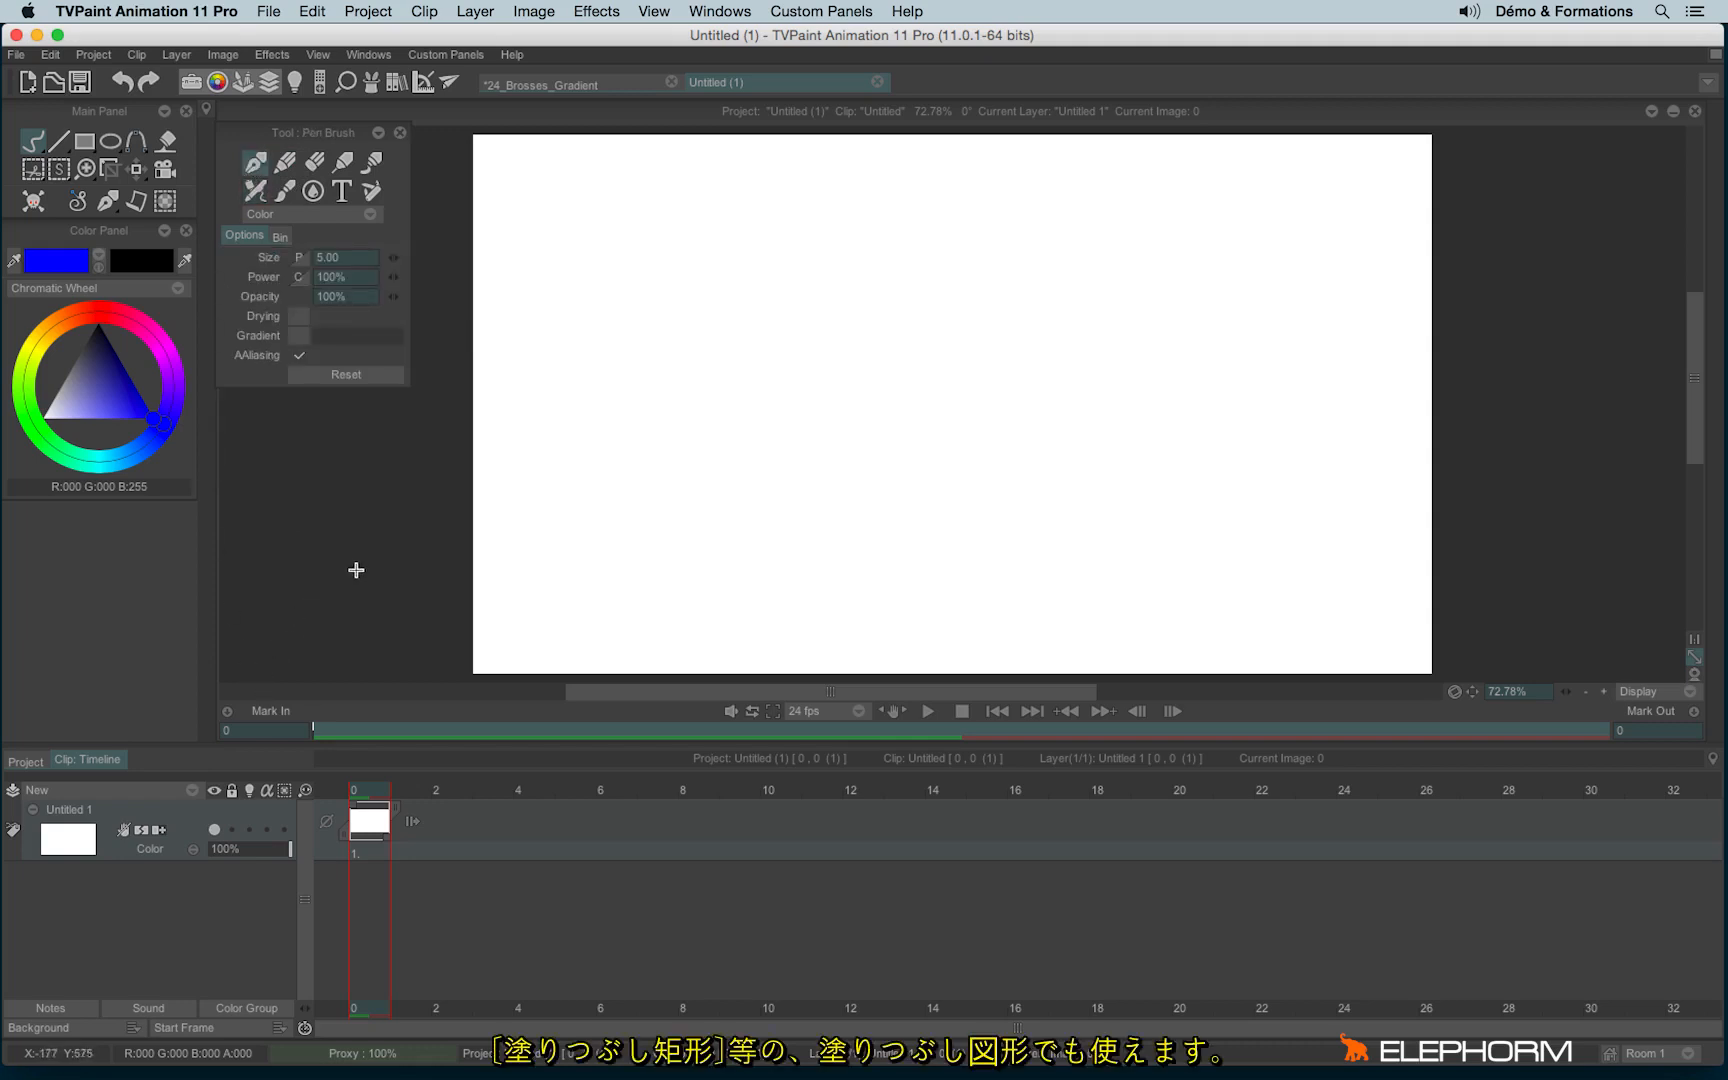
left_click(84, 143)
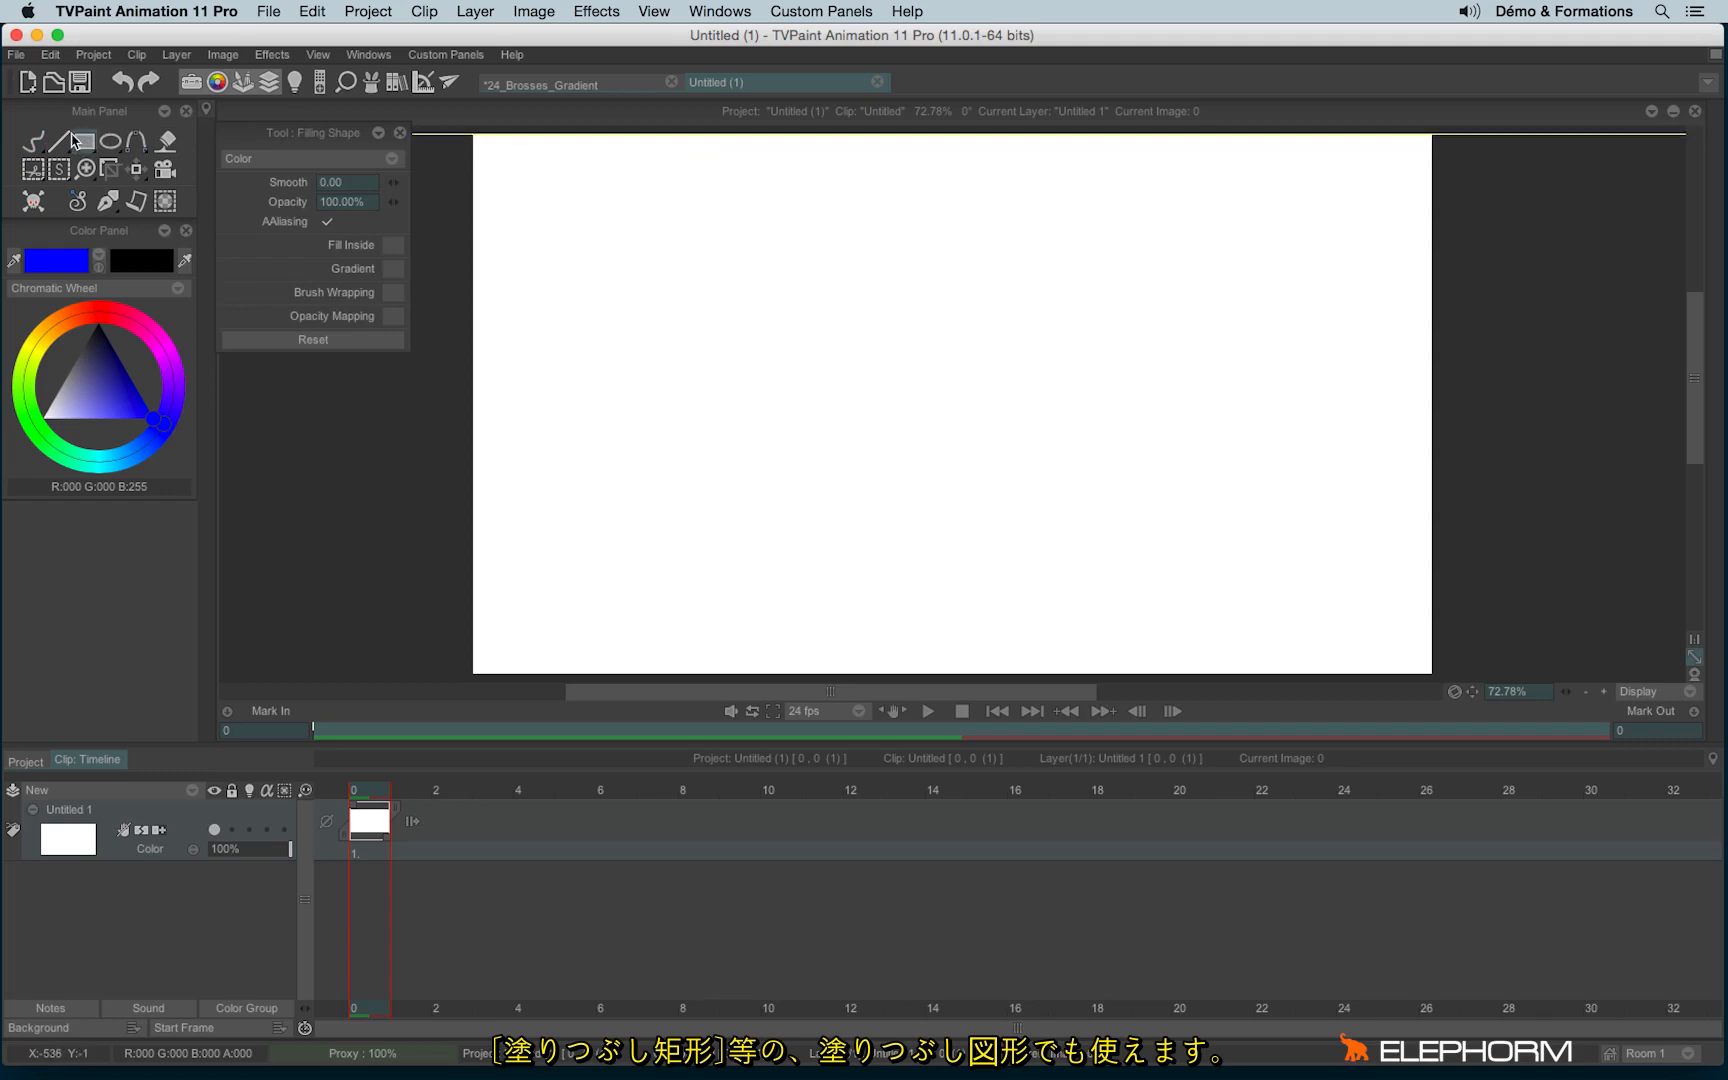
left_click(392, 270)
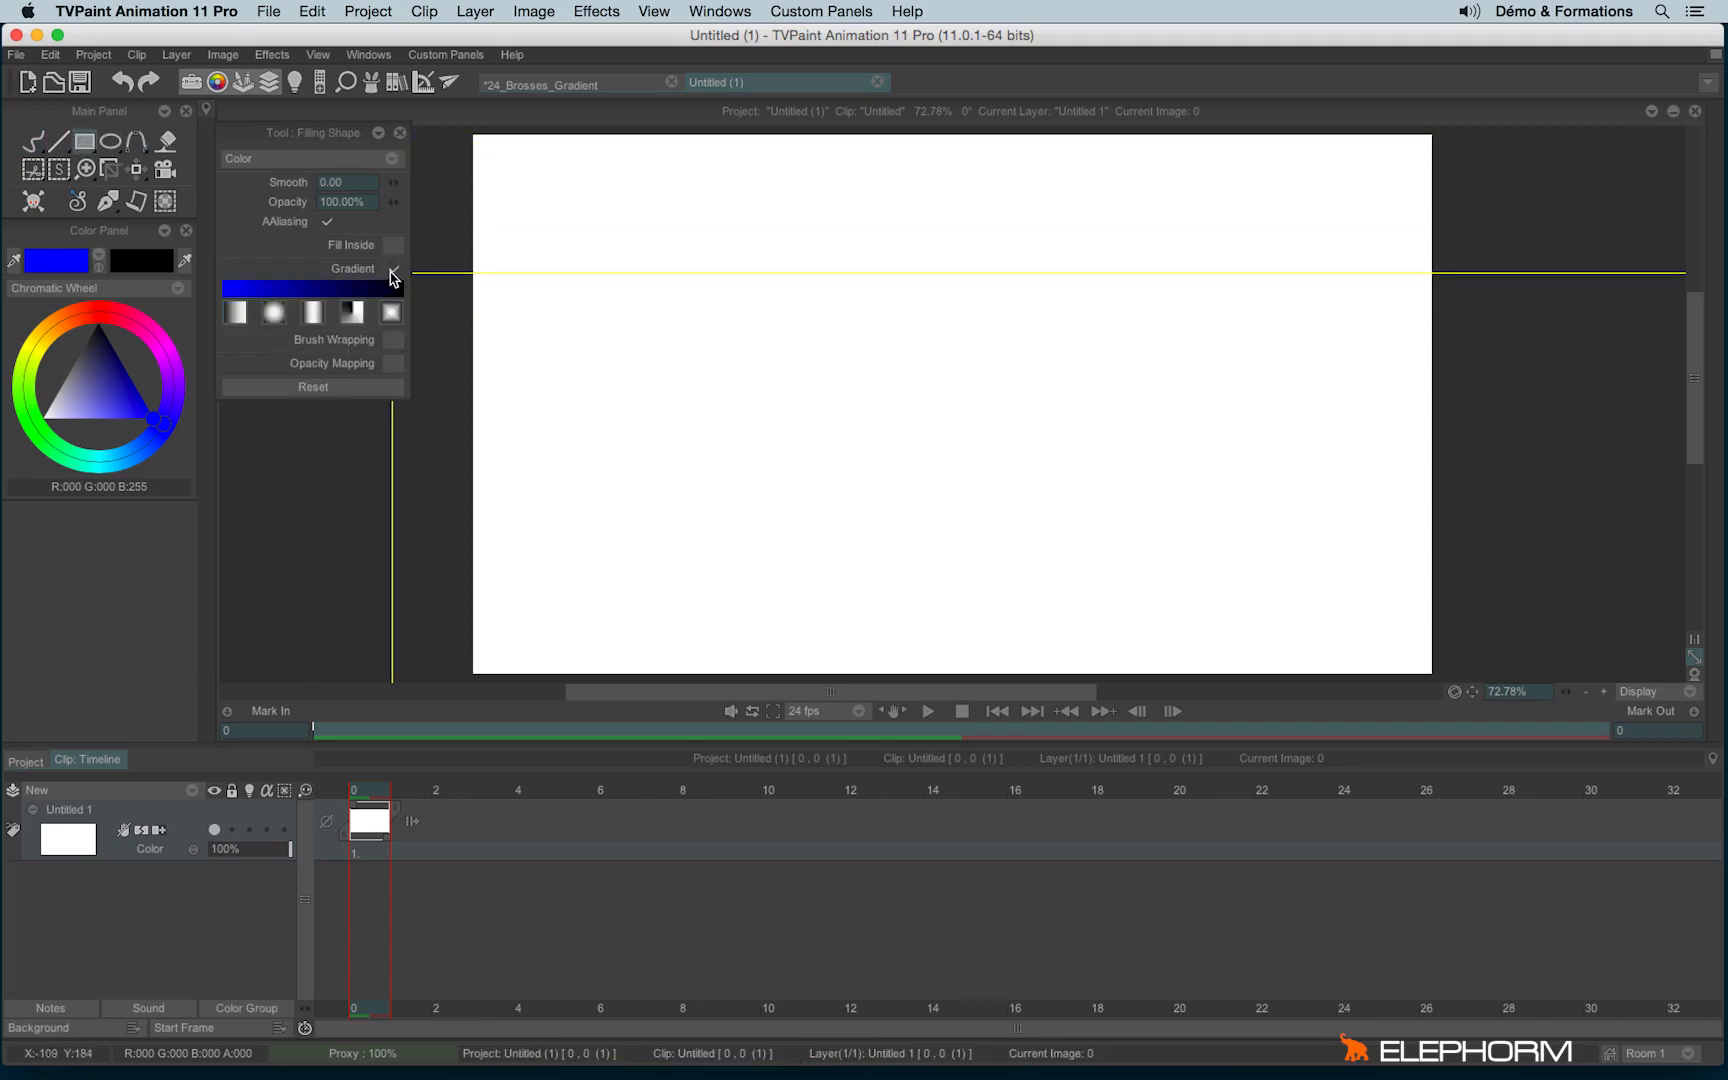
left_click(392, 270)
Step: Enable the Gradient option of the Paint bucket and try a diagonal linear blue-to-black fill on the canvas
left_click(164, 141)
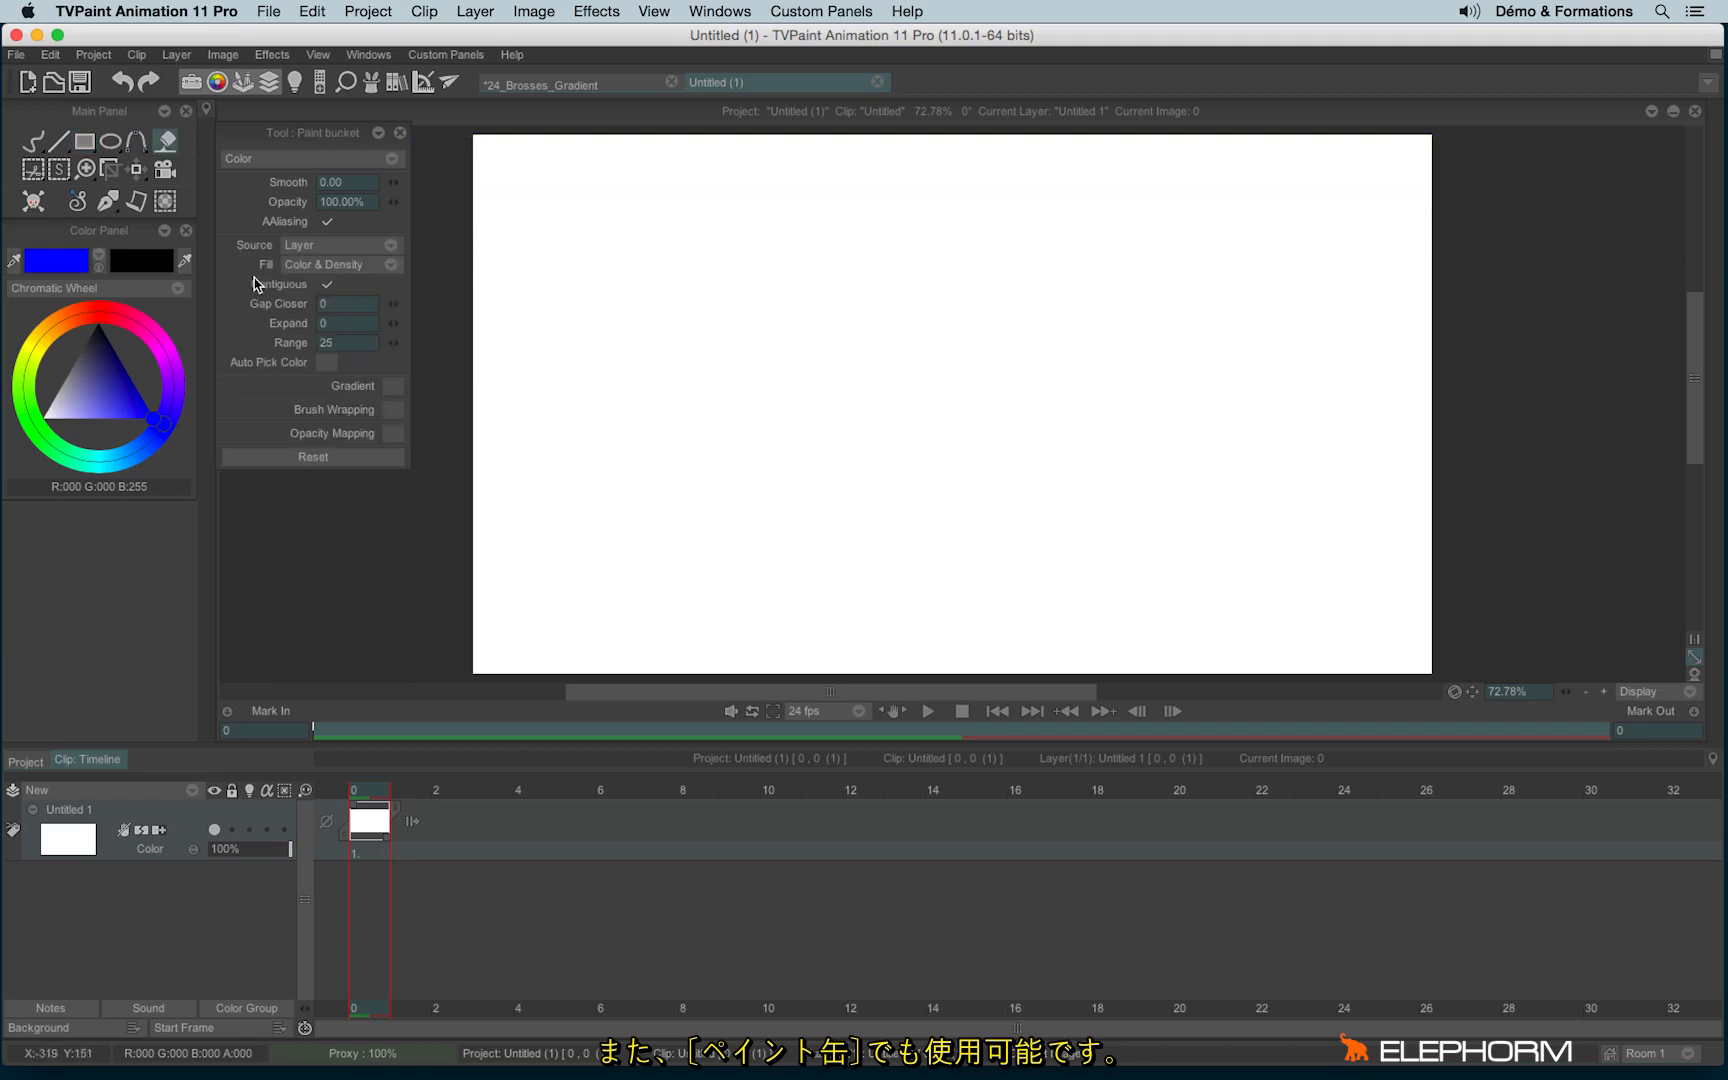
left_click(393, 386)
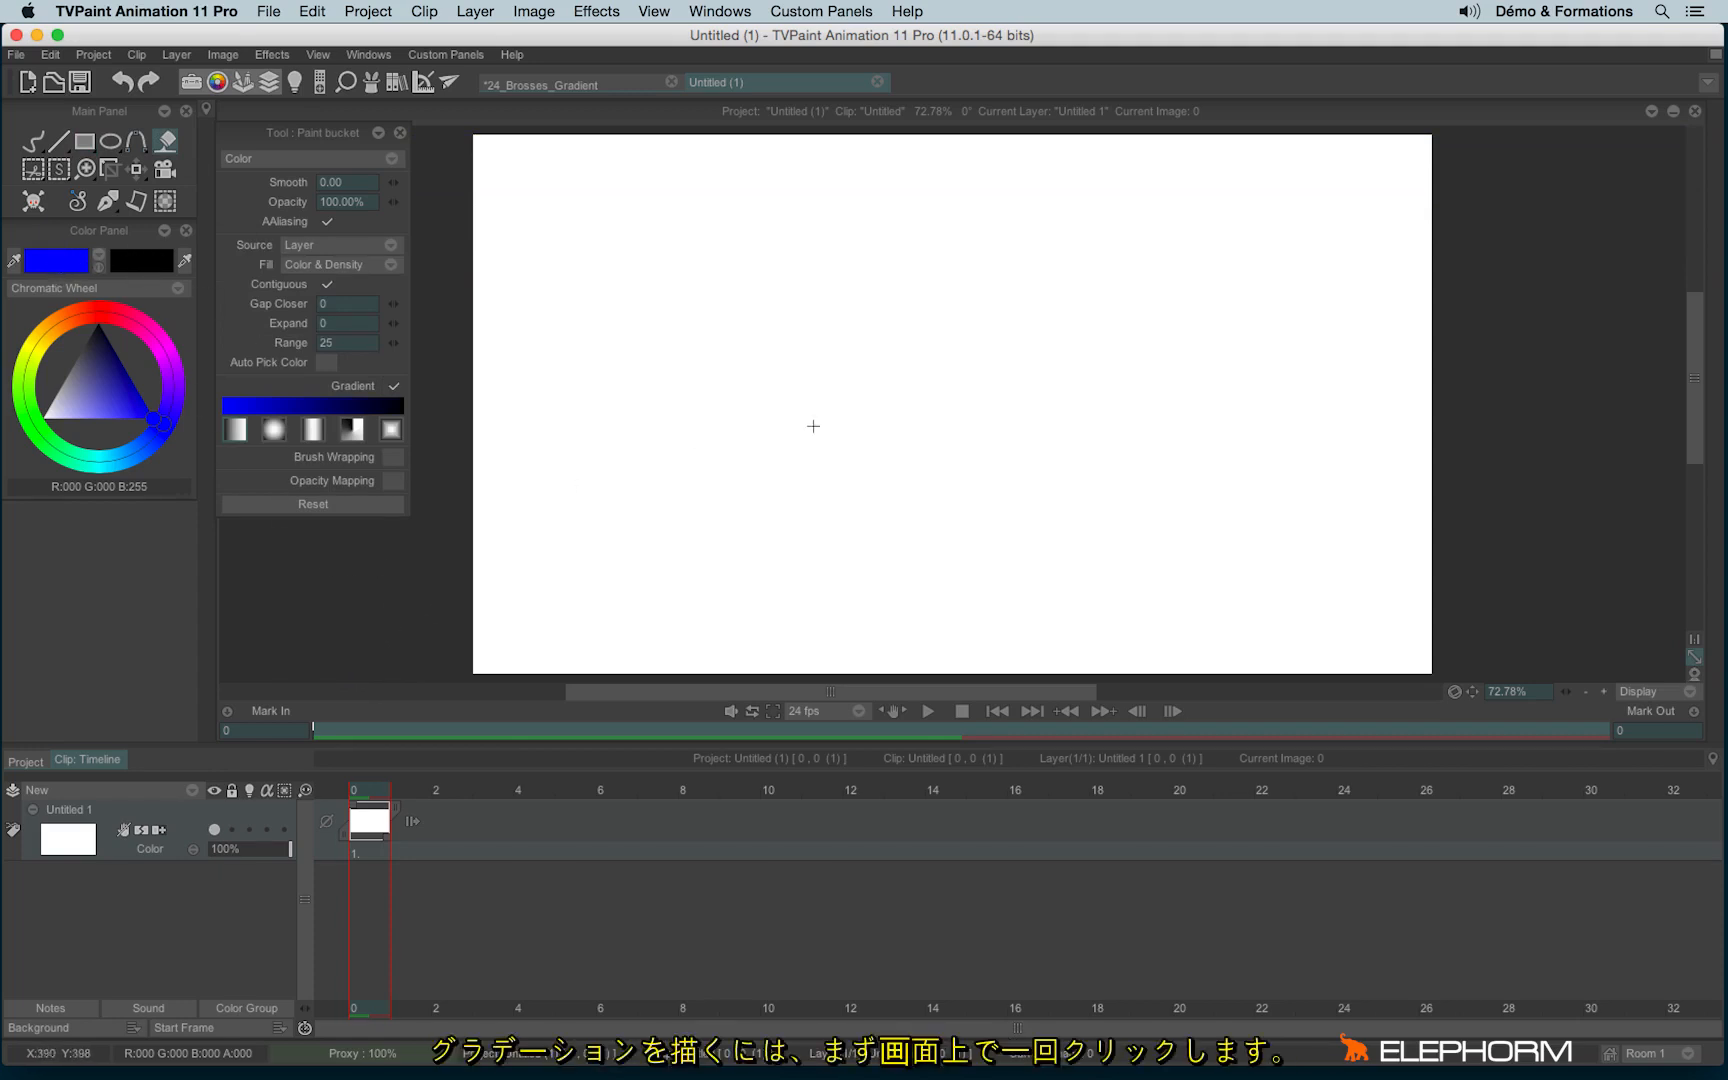
left_click(922, 370)
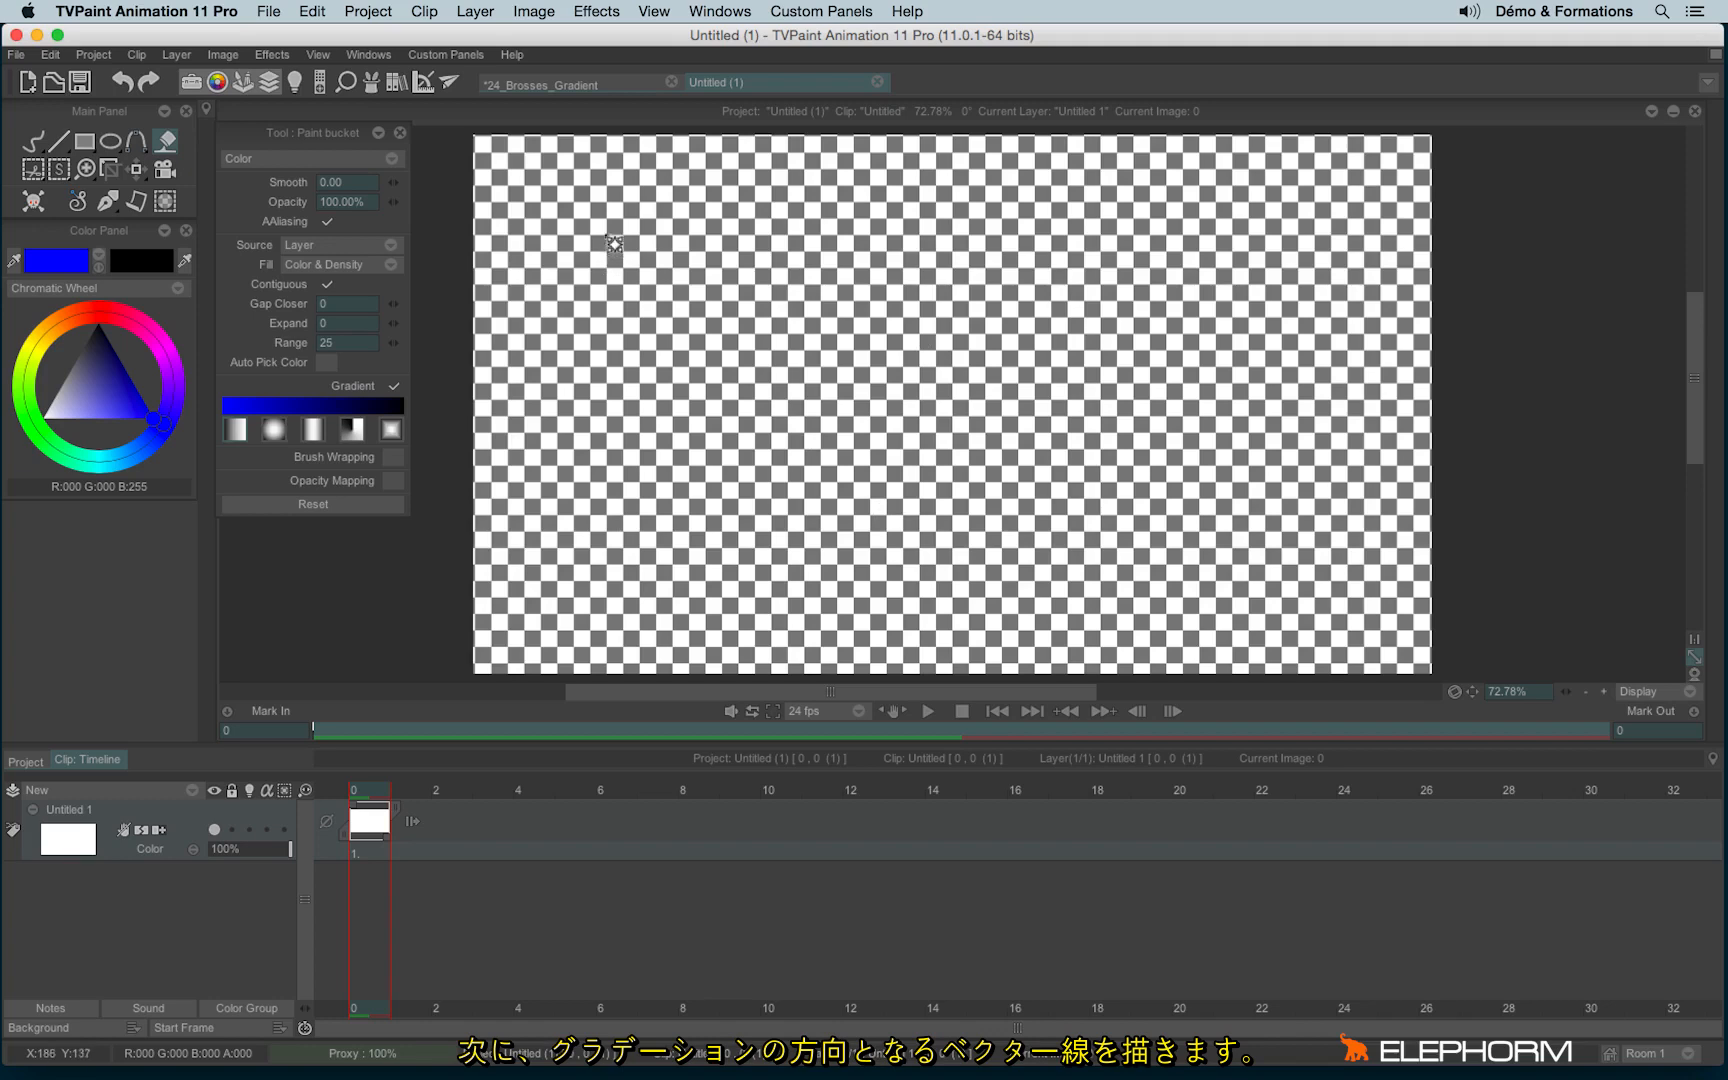
left_click_drag(613, 230, 1267, 619)
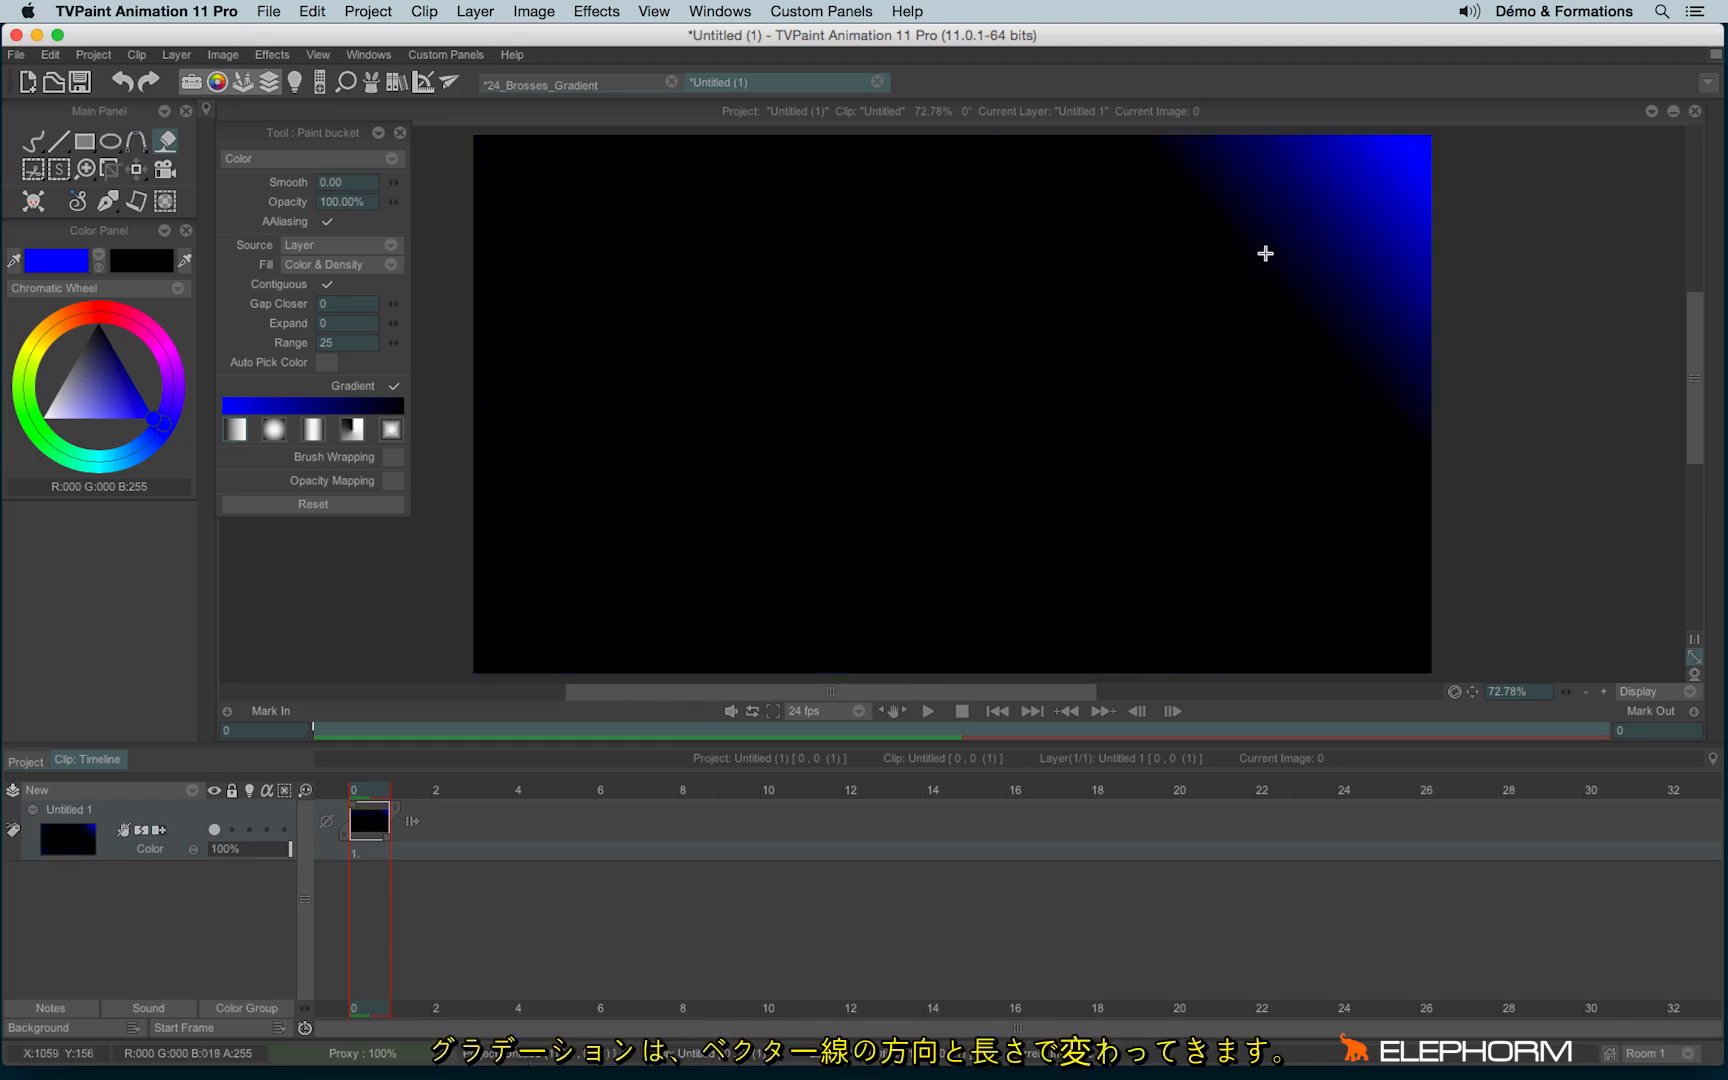
key("BackSpace")
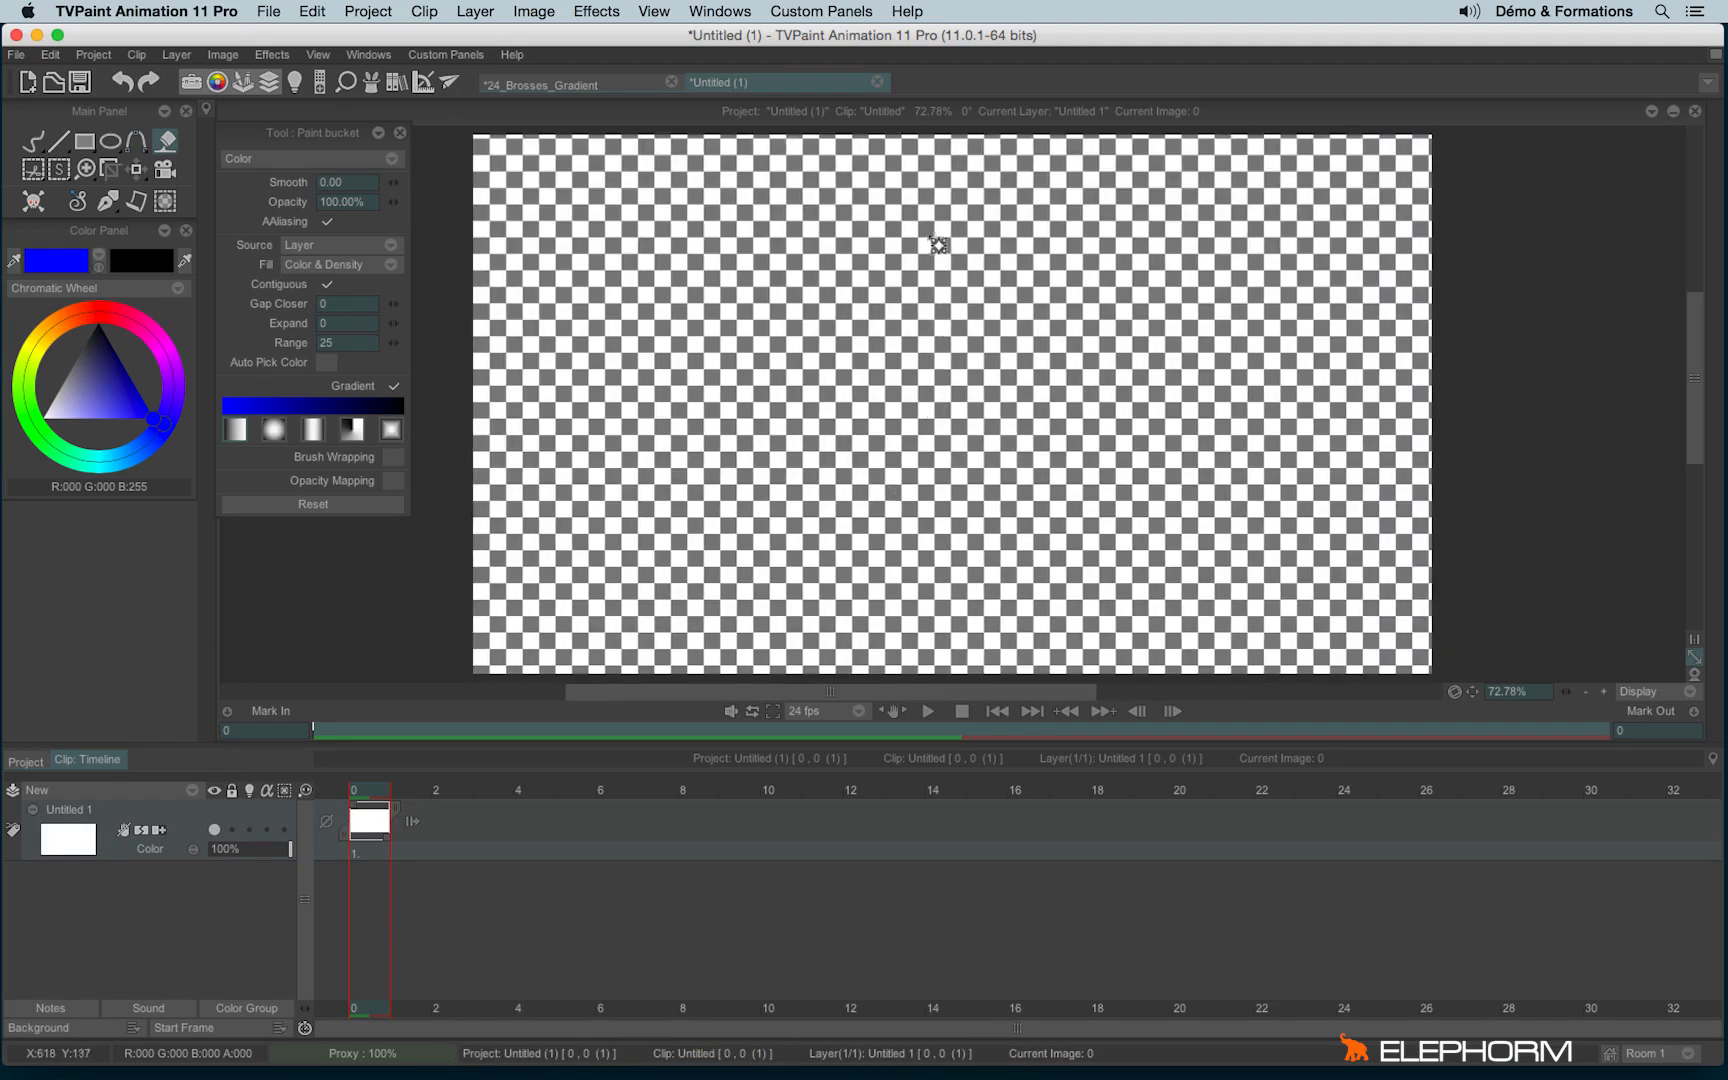
Step: Try linear gradient fills in several other directions, including a straight vertical one, clearing the canvas after each
left_click_drag(945, 240, 1049, 496)
key("BackSpace")
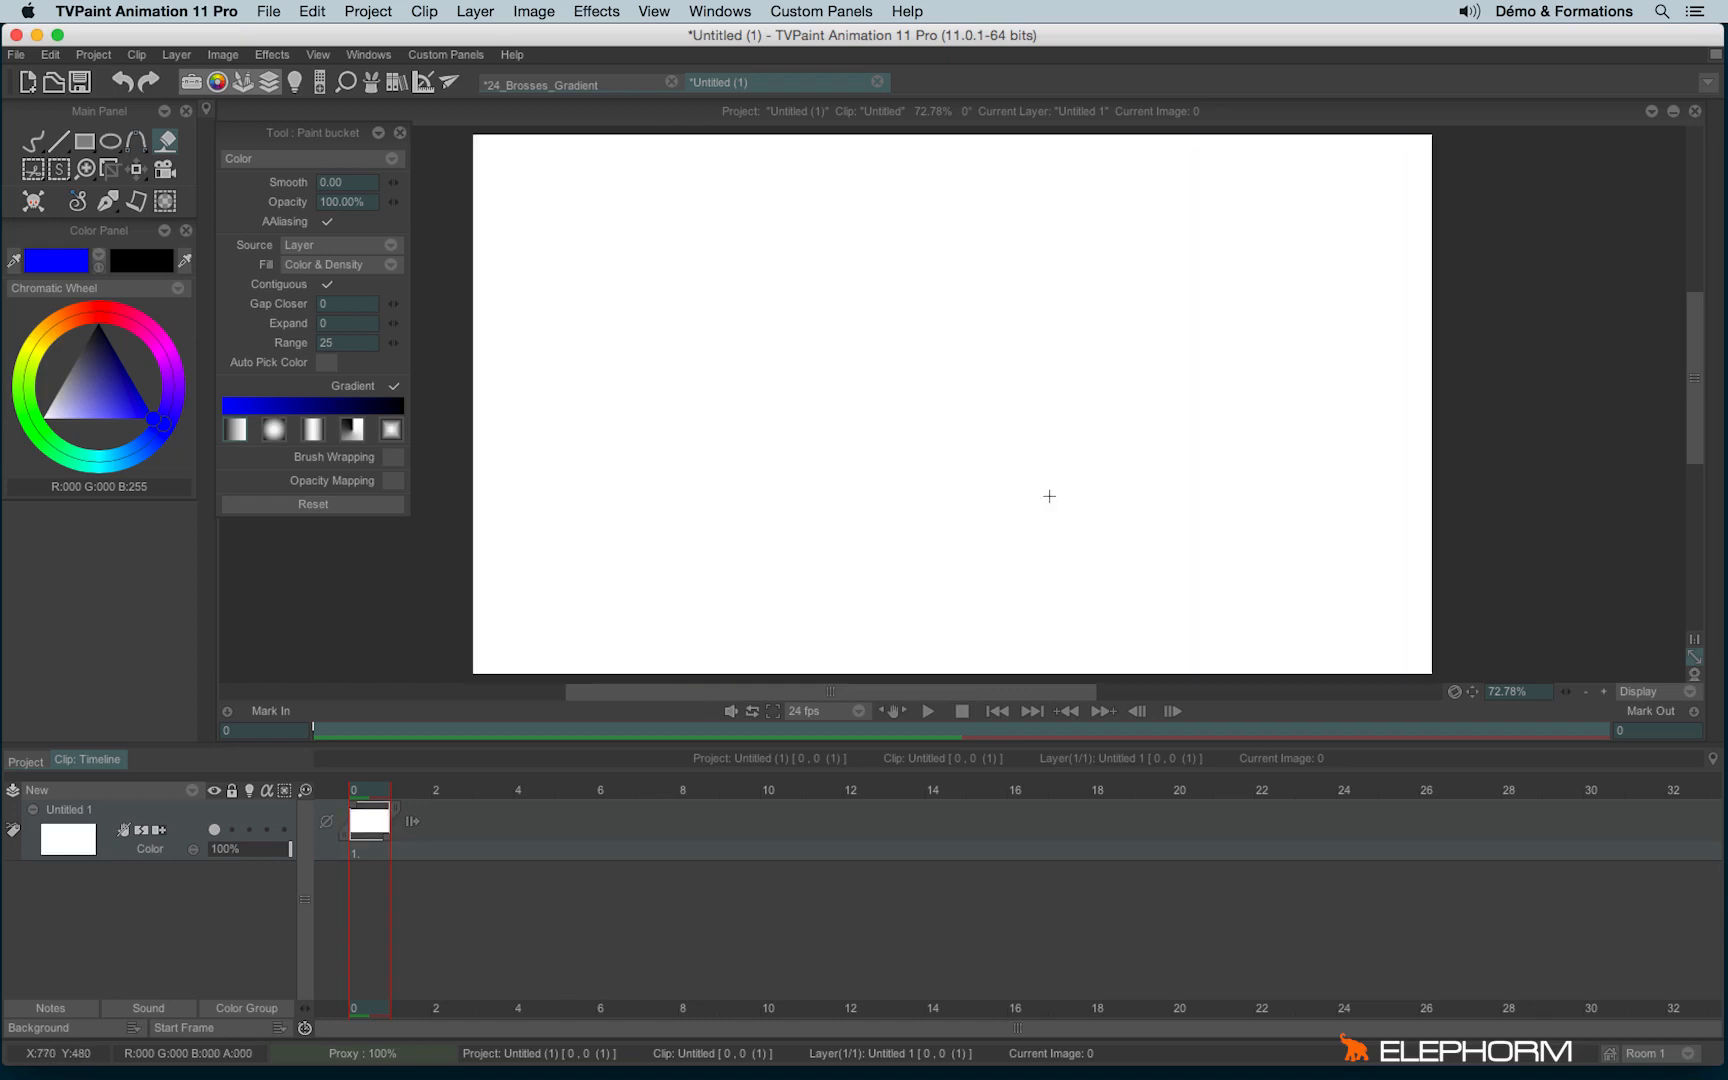
left_click_drag(940, 598, 752, 476)
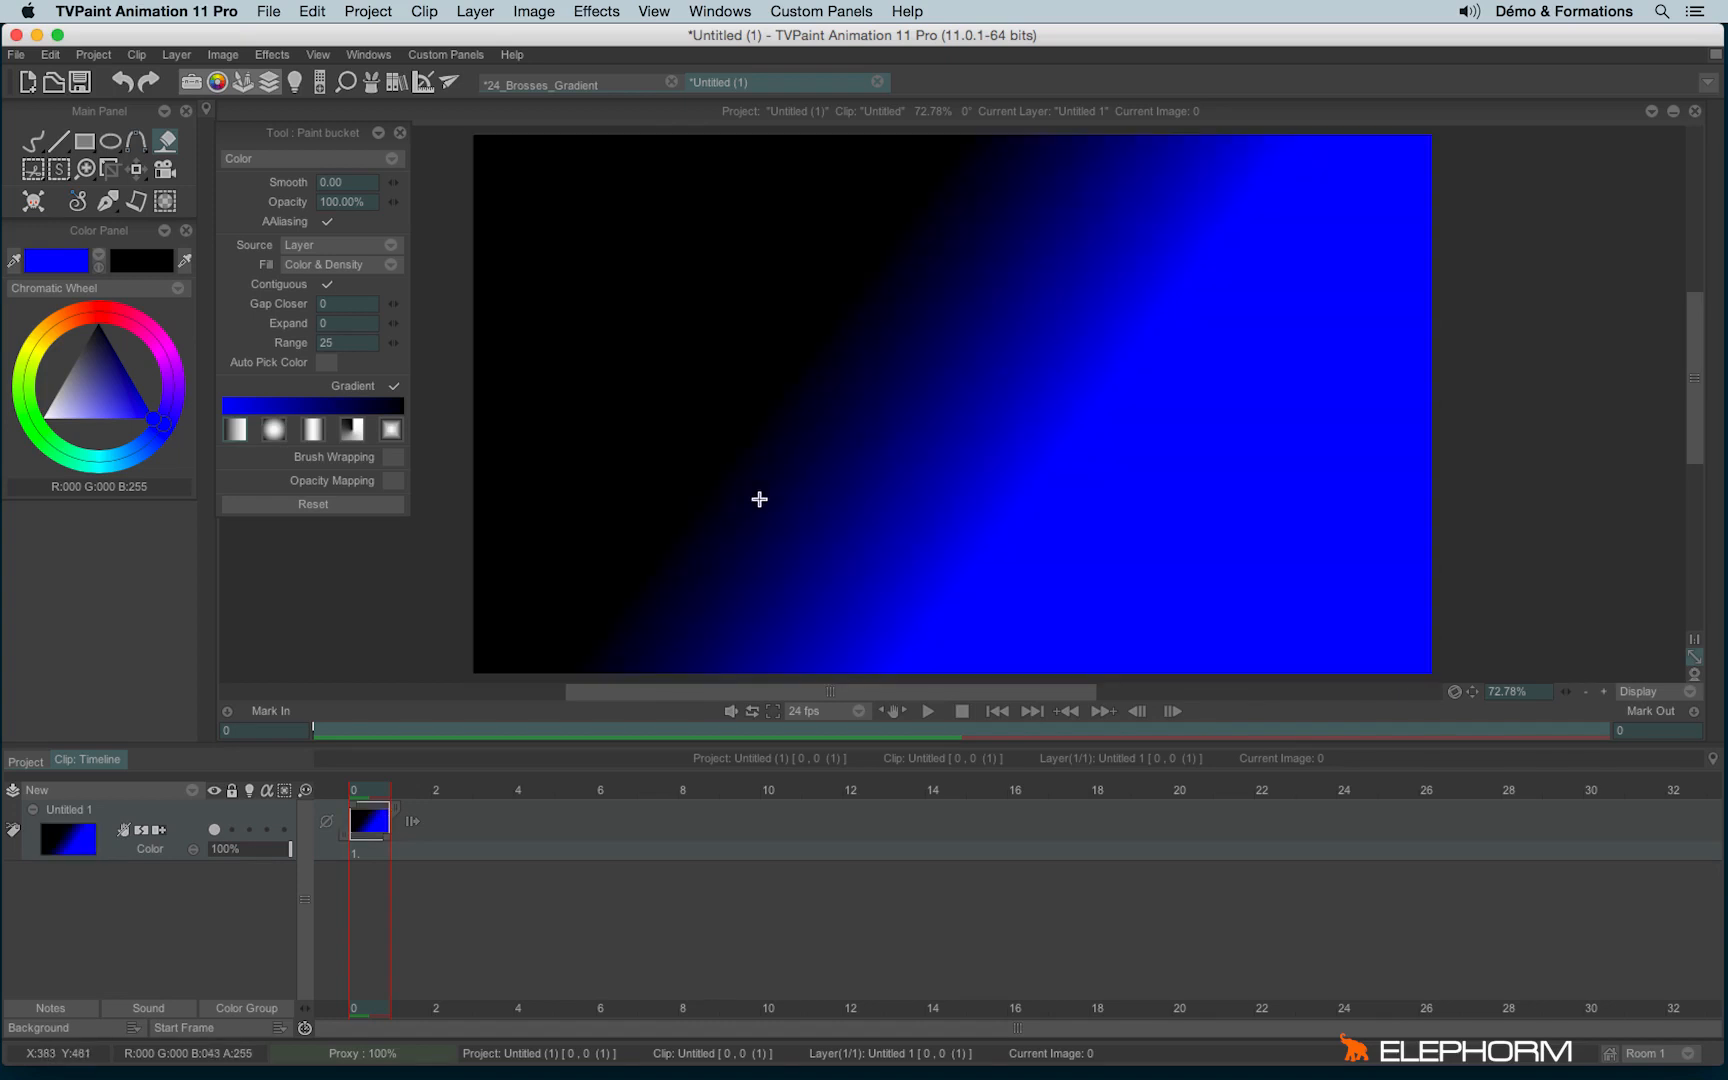
key("BackSpace")
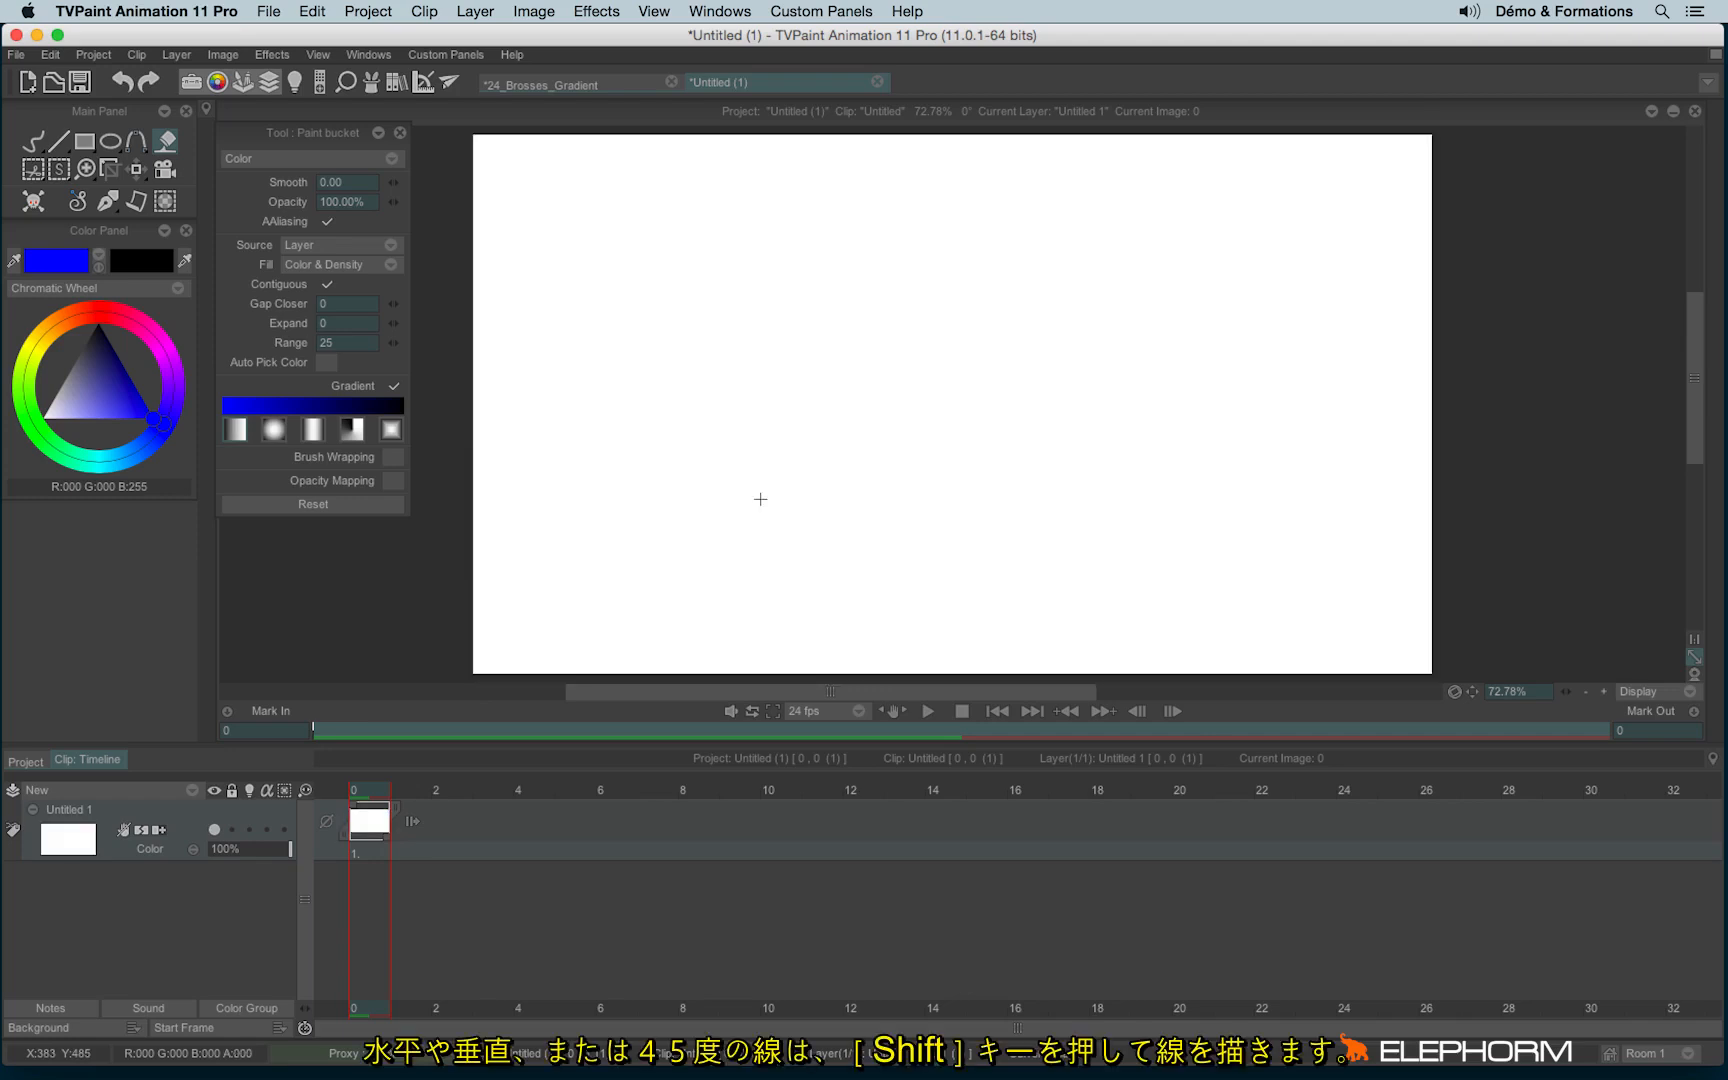
left_click_drag(931, 356, 914, 613)
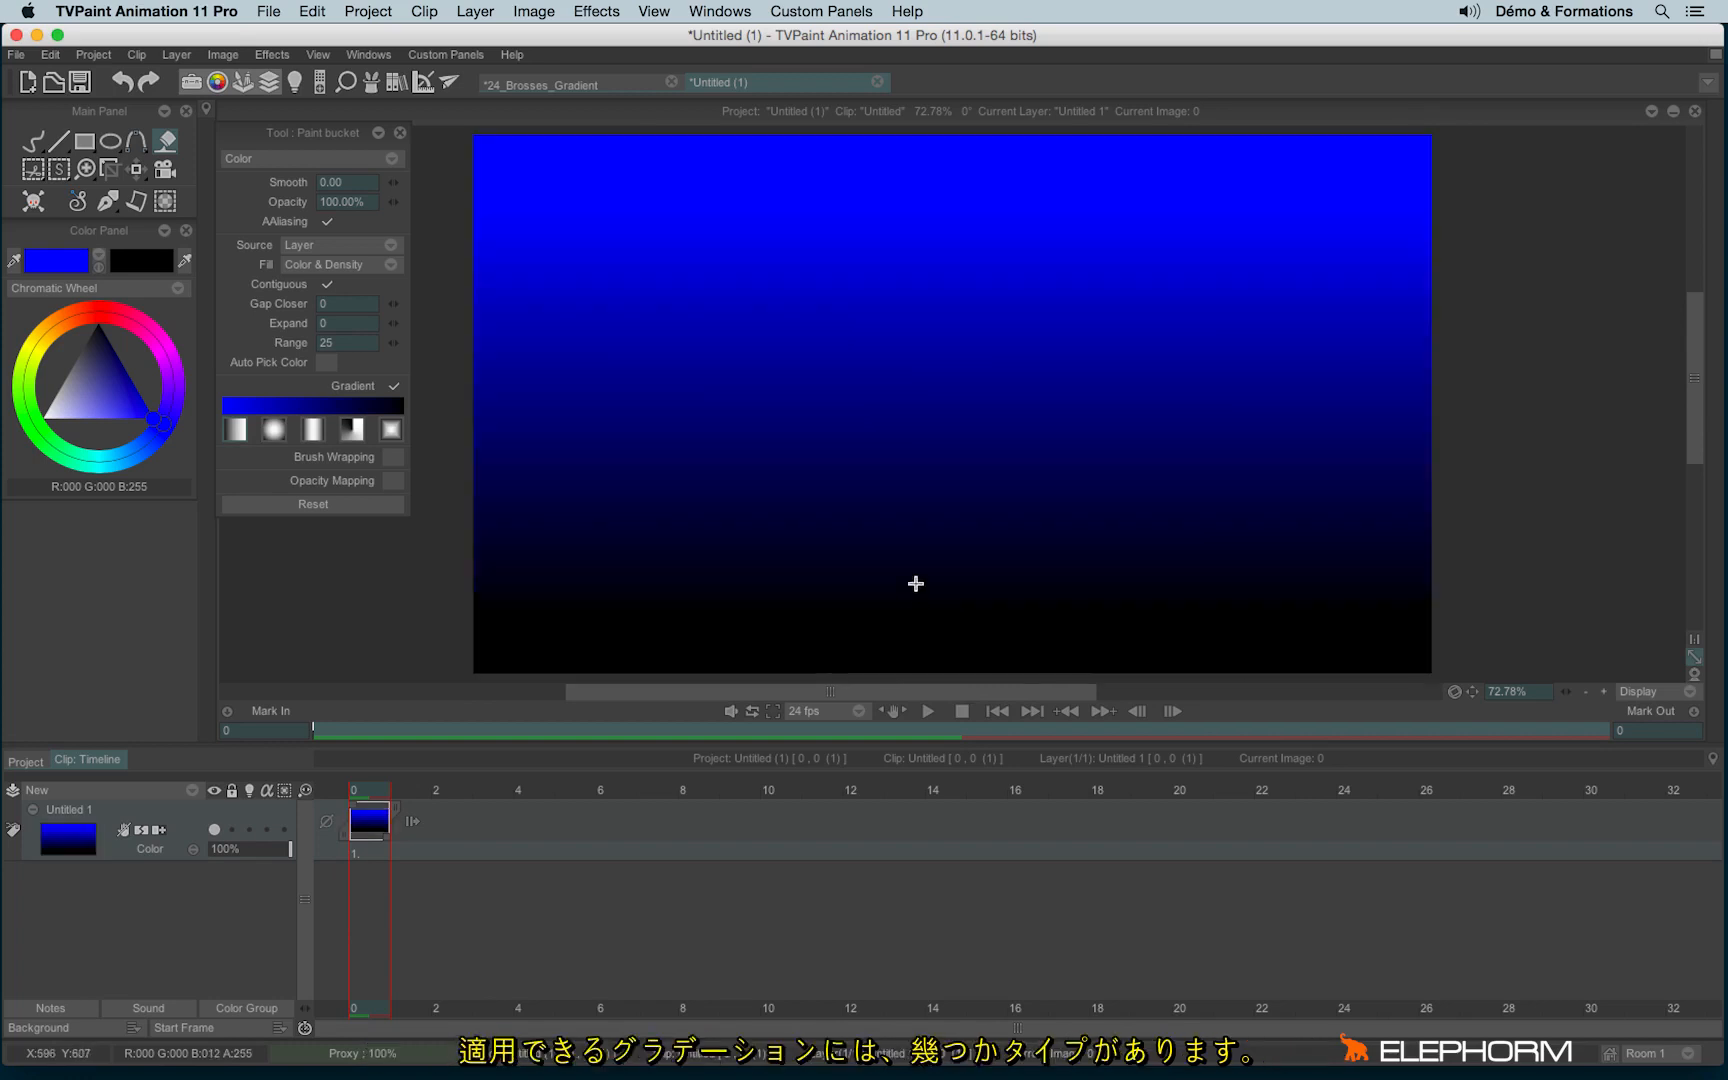
key("BackSpace")
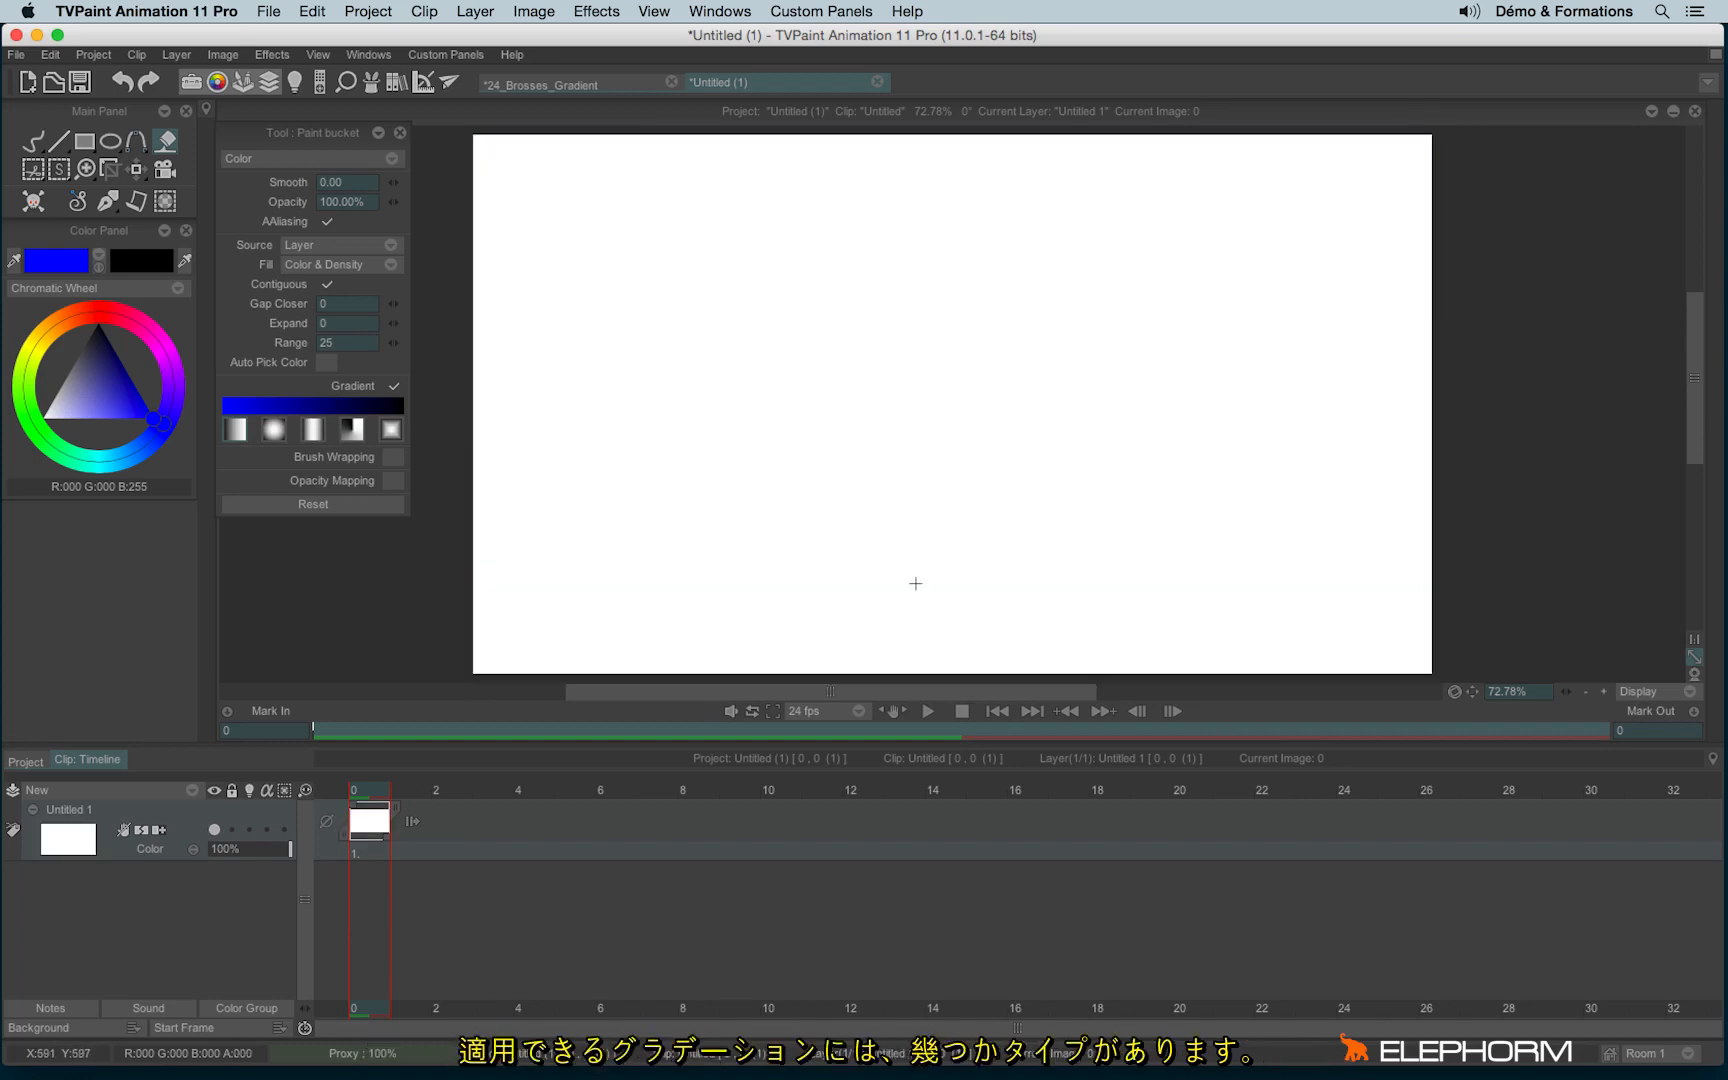
Step: Try a circular gradient fill spreading from the canvas centre and undo it
left_click(275, 430)
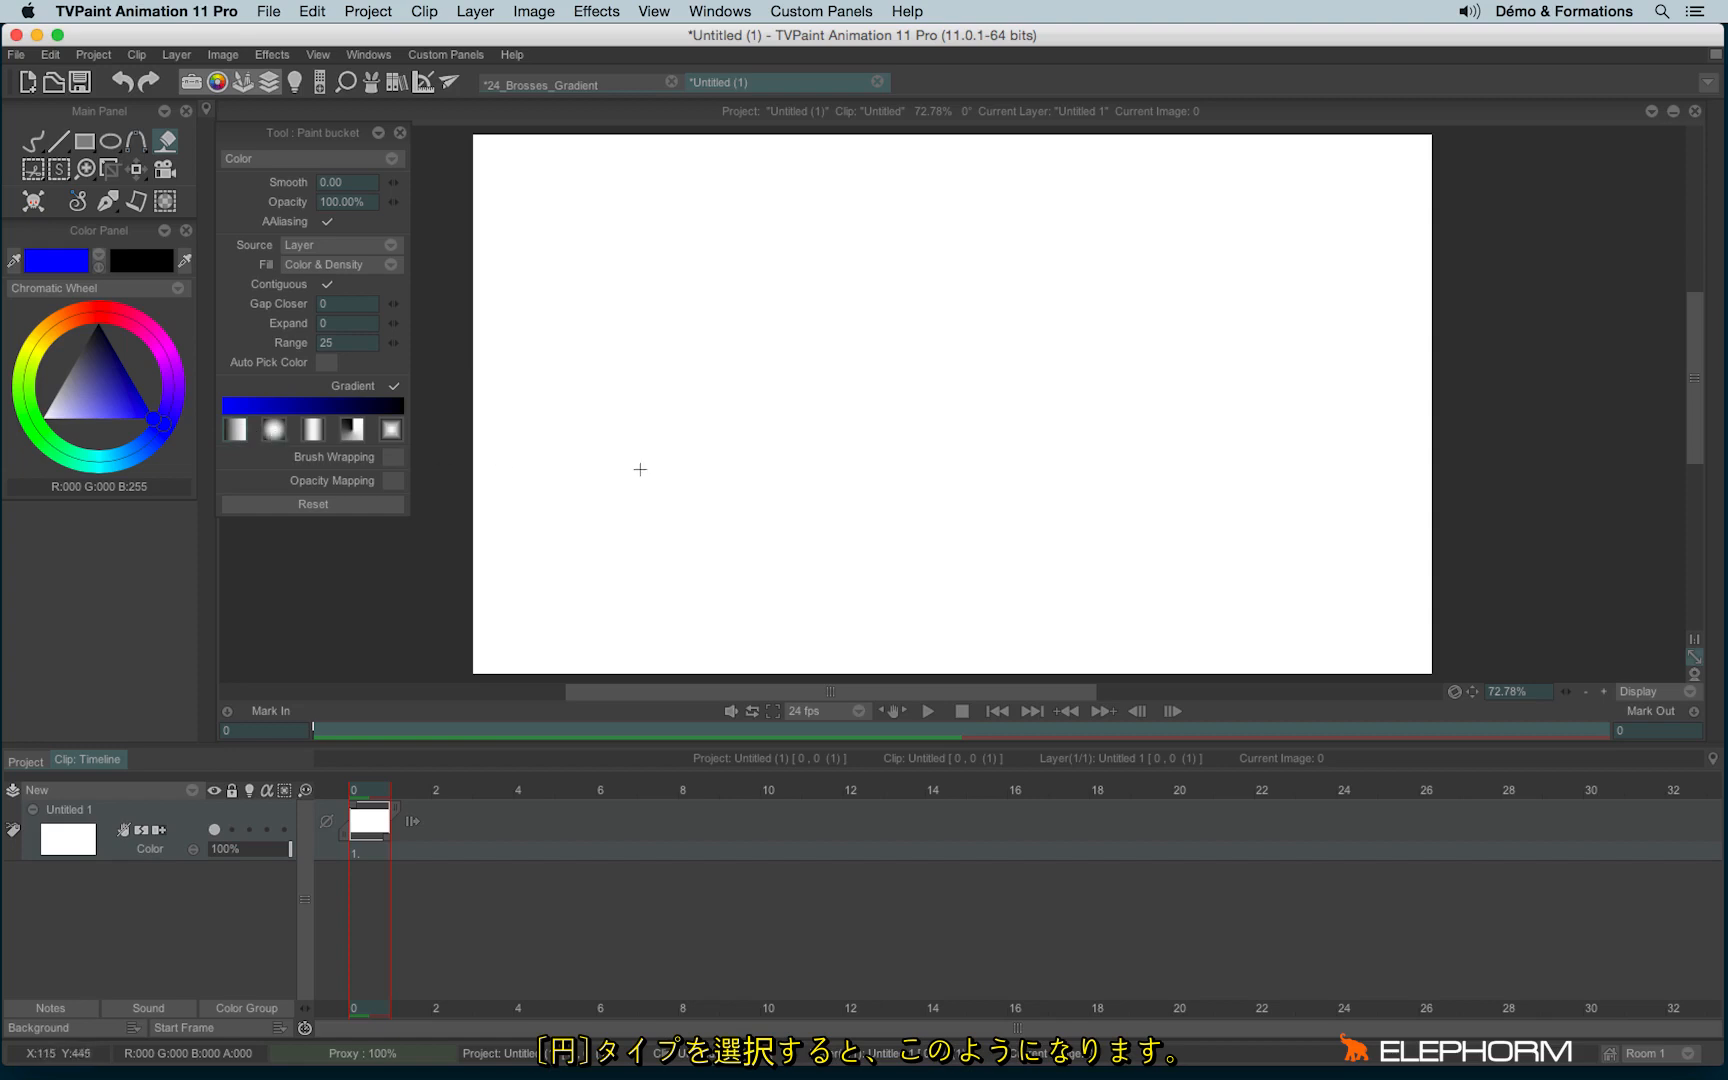
left_click_drag(953, 411, 1169, 412)
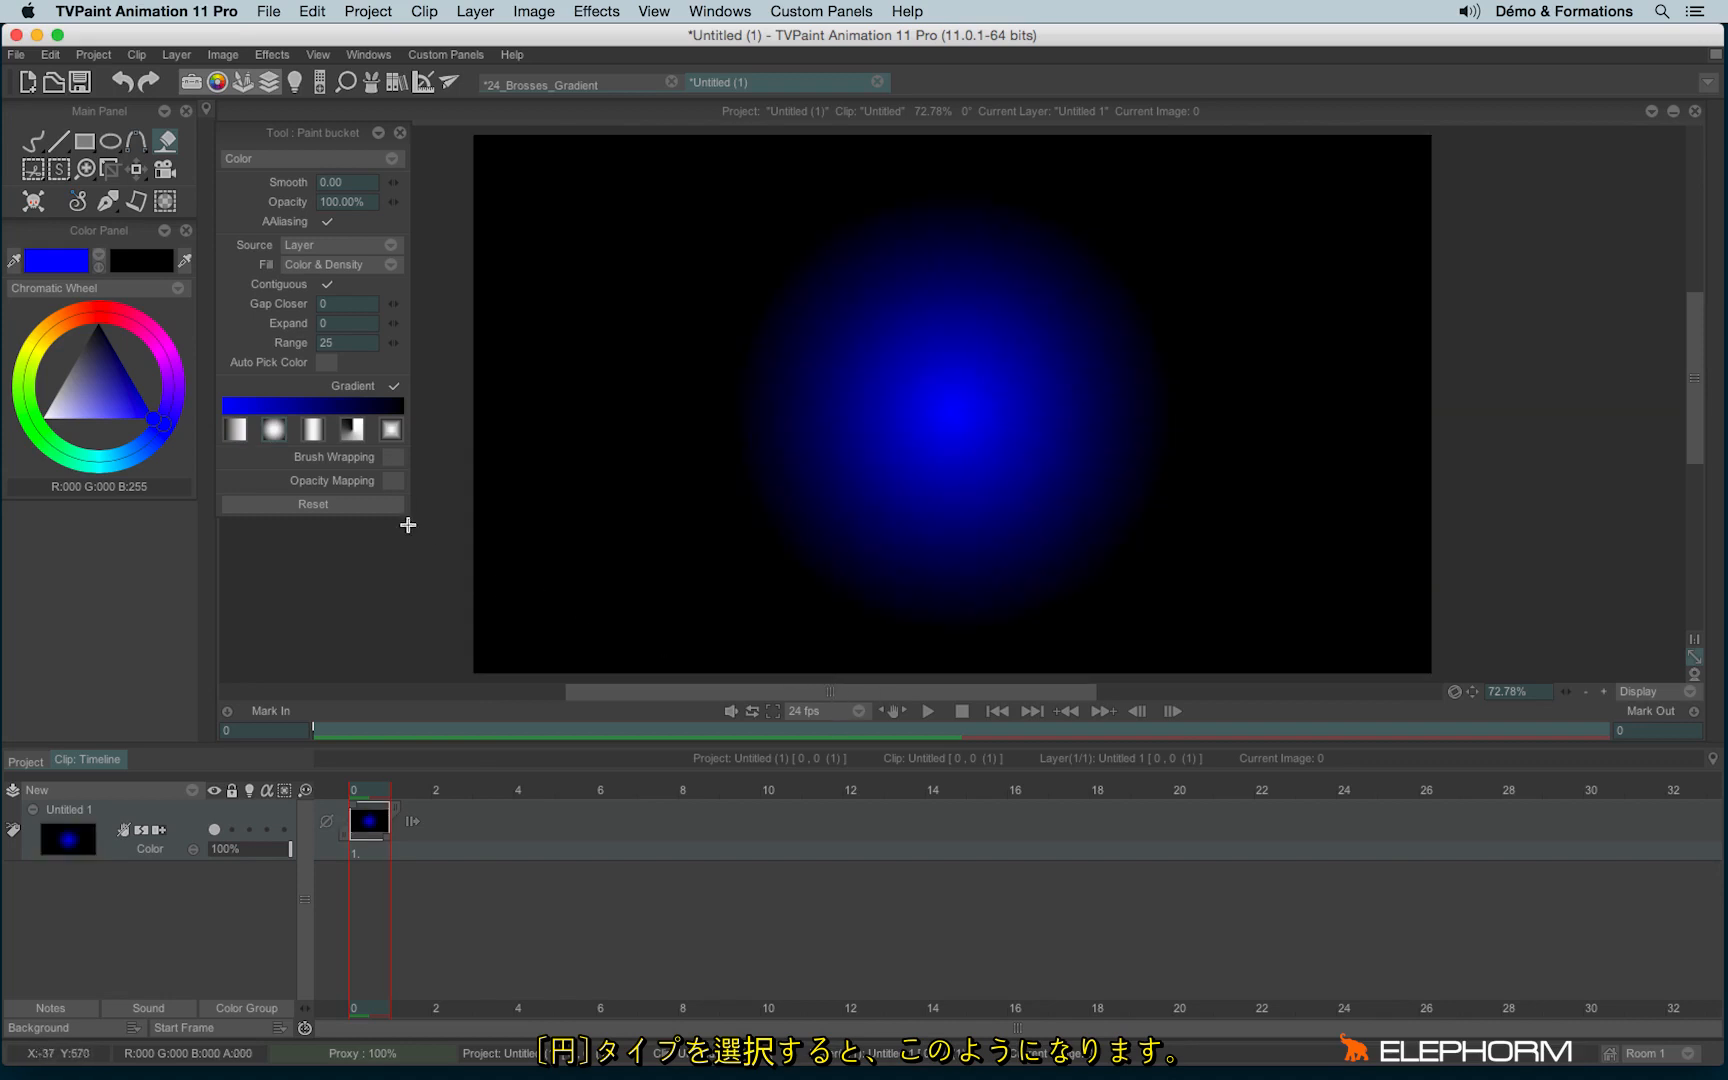
key("super+z")
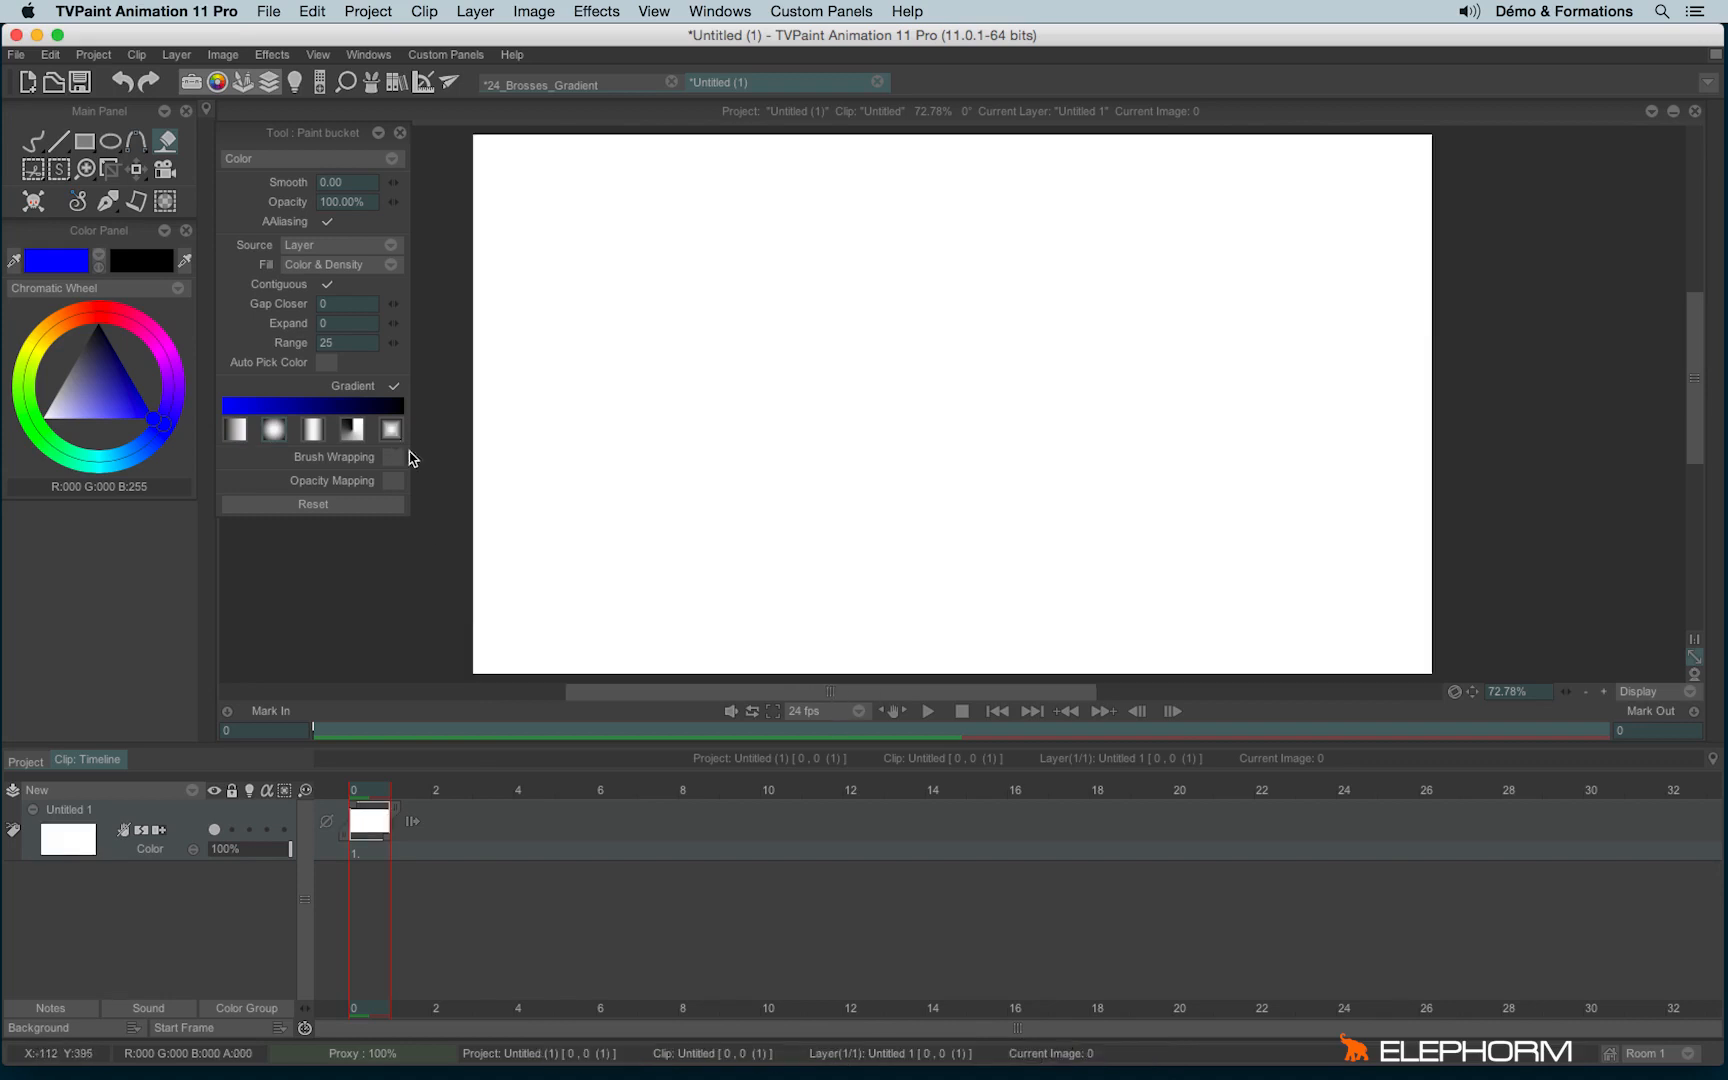
Step: Try a mirrored linear gradient fill that makes a vertical blue band mid-canvas, and clear it
left_click(311, 435)
key("BackSpace")
left_click_drag(821, 420, 1088, 426)
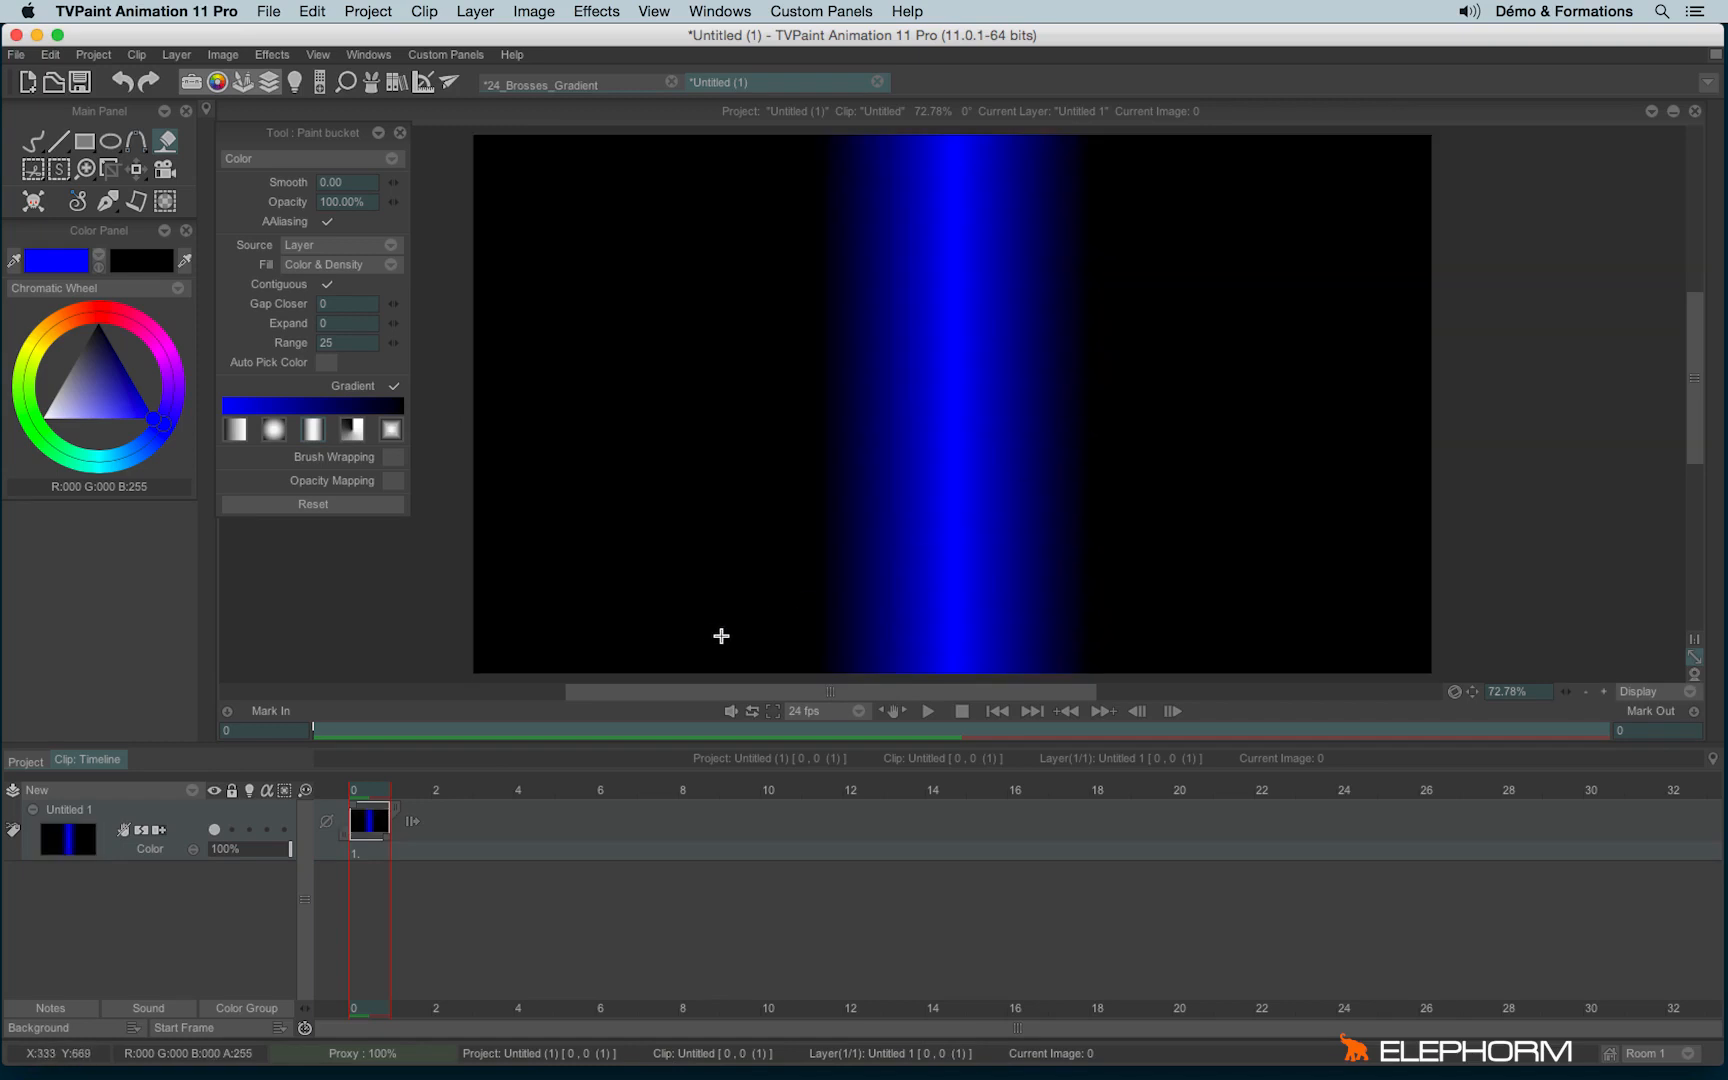
key("BackSpace")
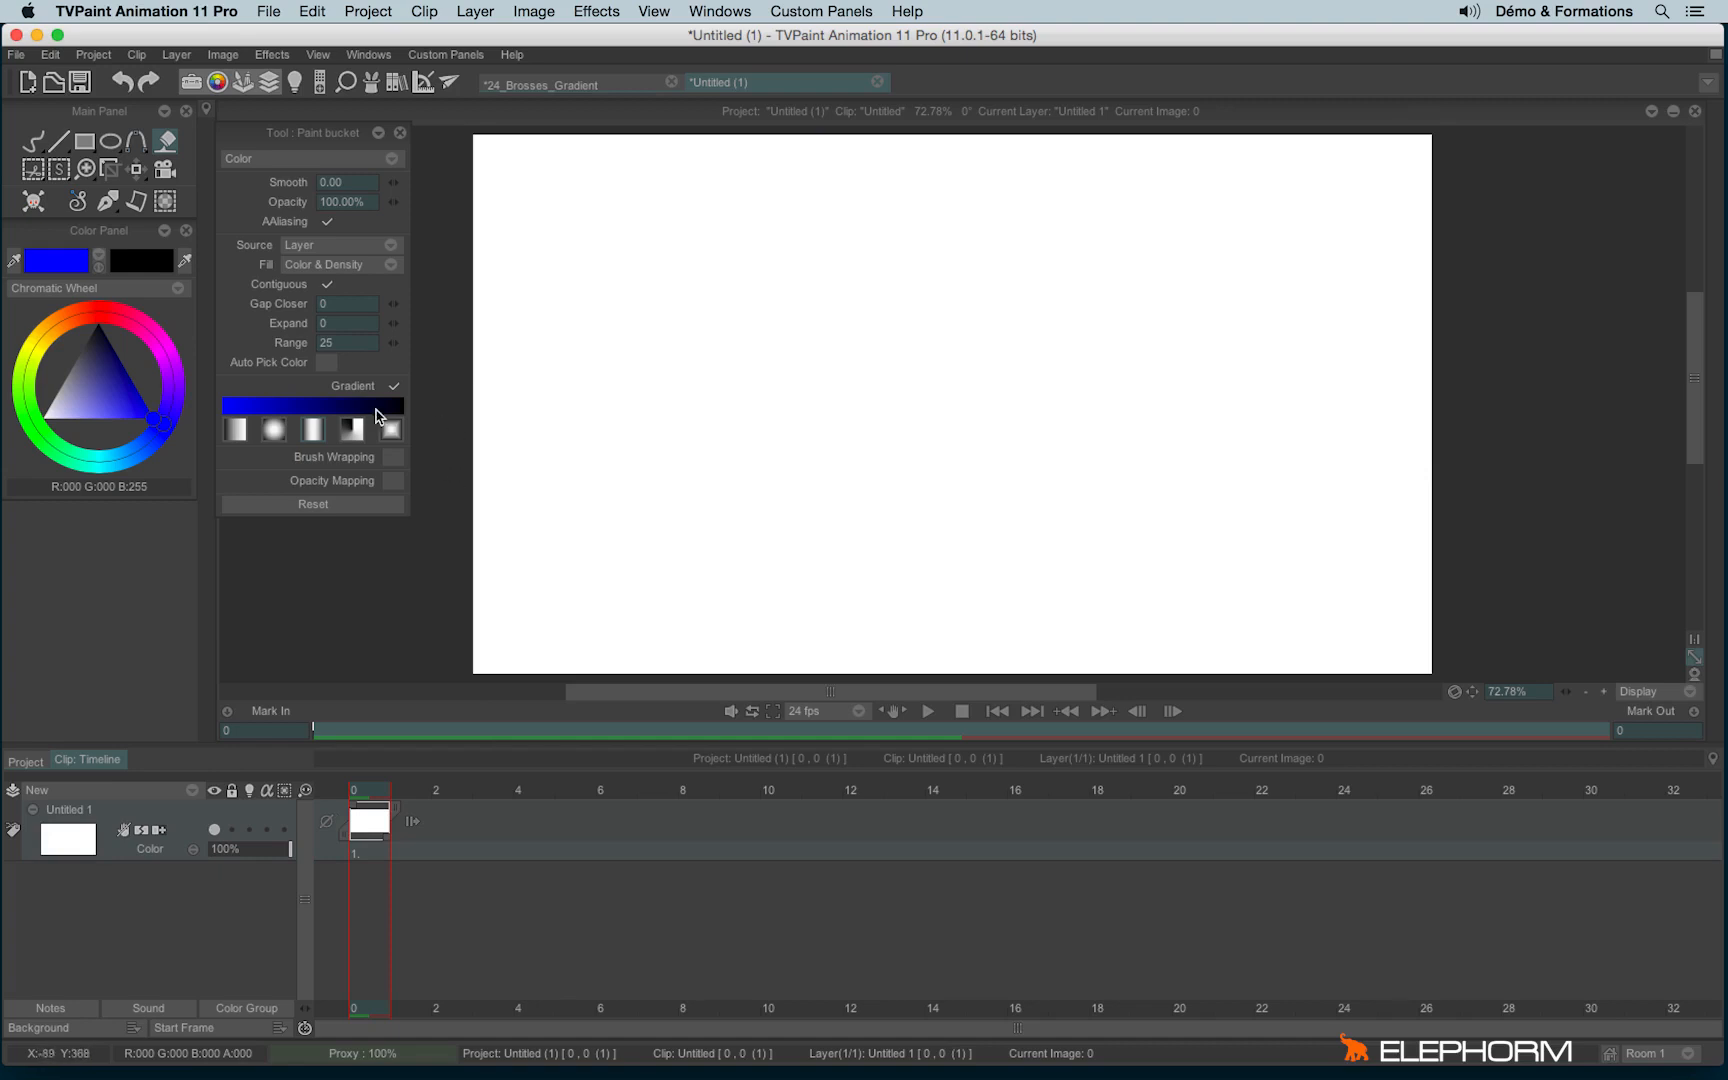
Step: Try a conical gradient fill from the canvas centre towards its lower-right corner and undo it
left_click(351, 431)
left_click_drag(964, 369, 1450, 690)
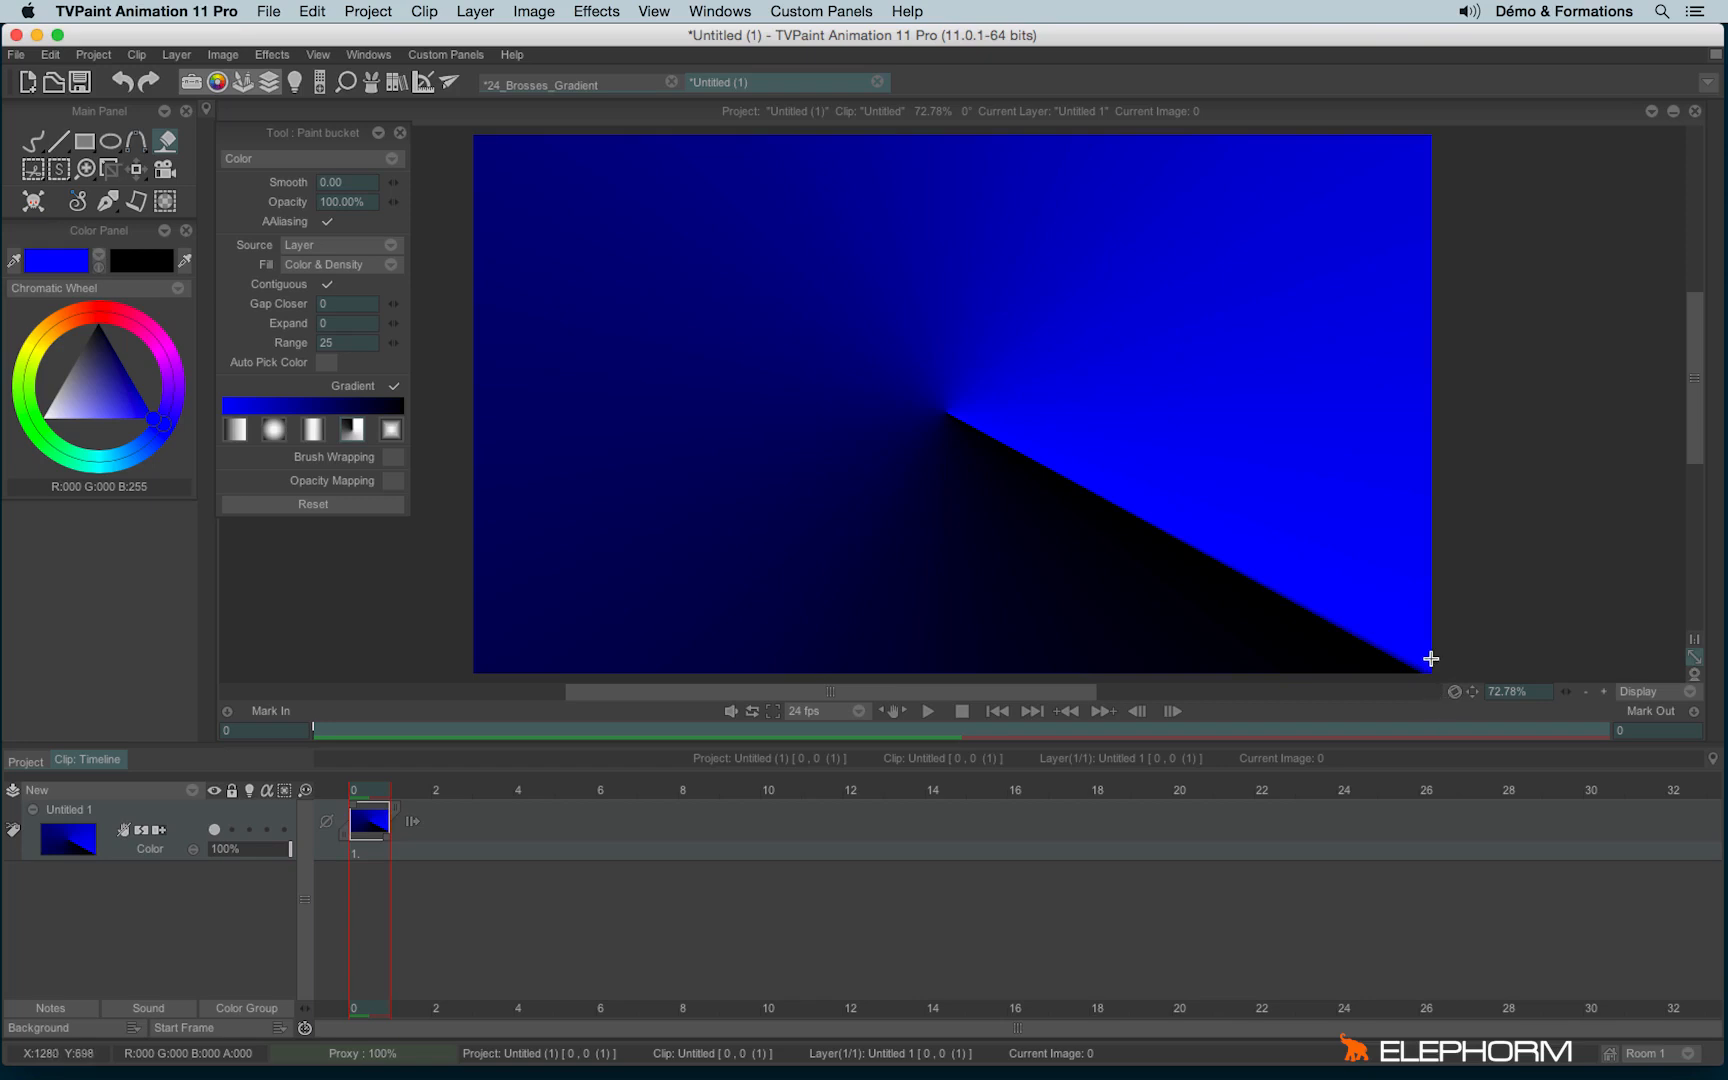
key("ctrl+z")
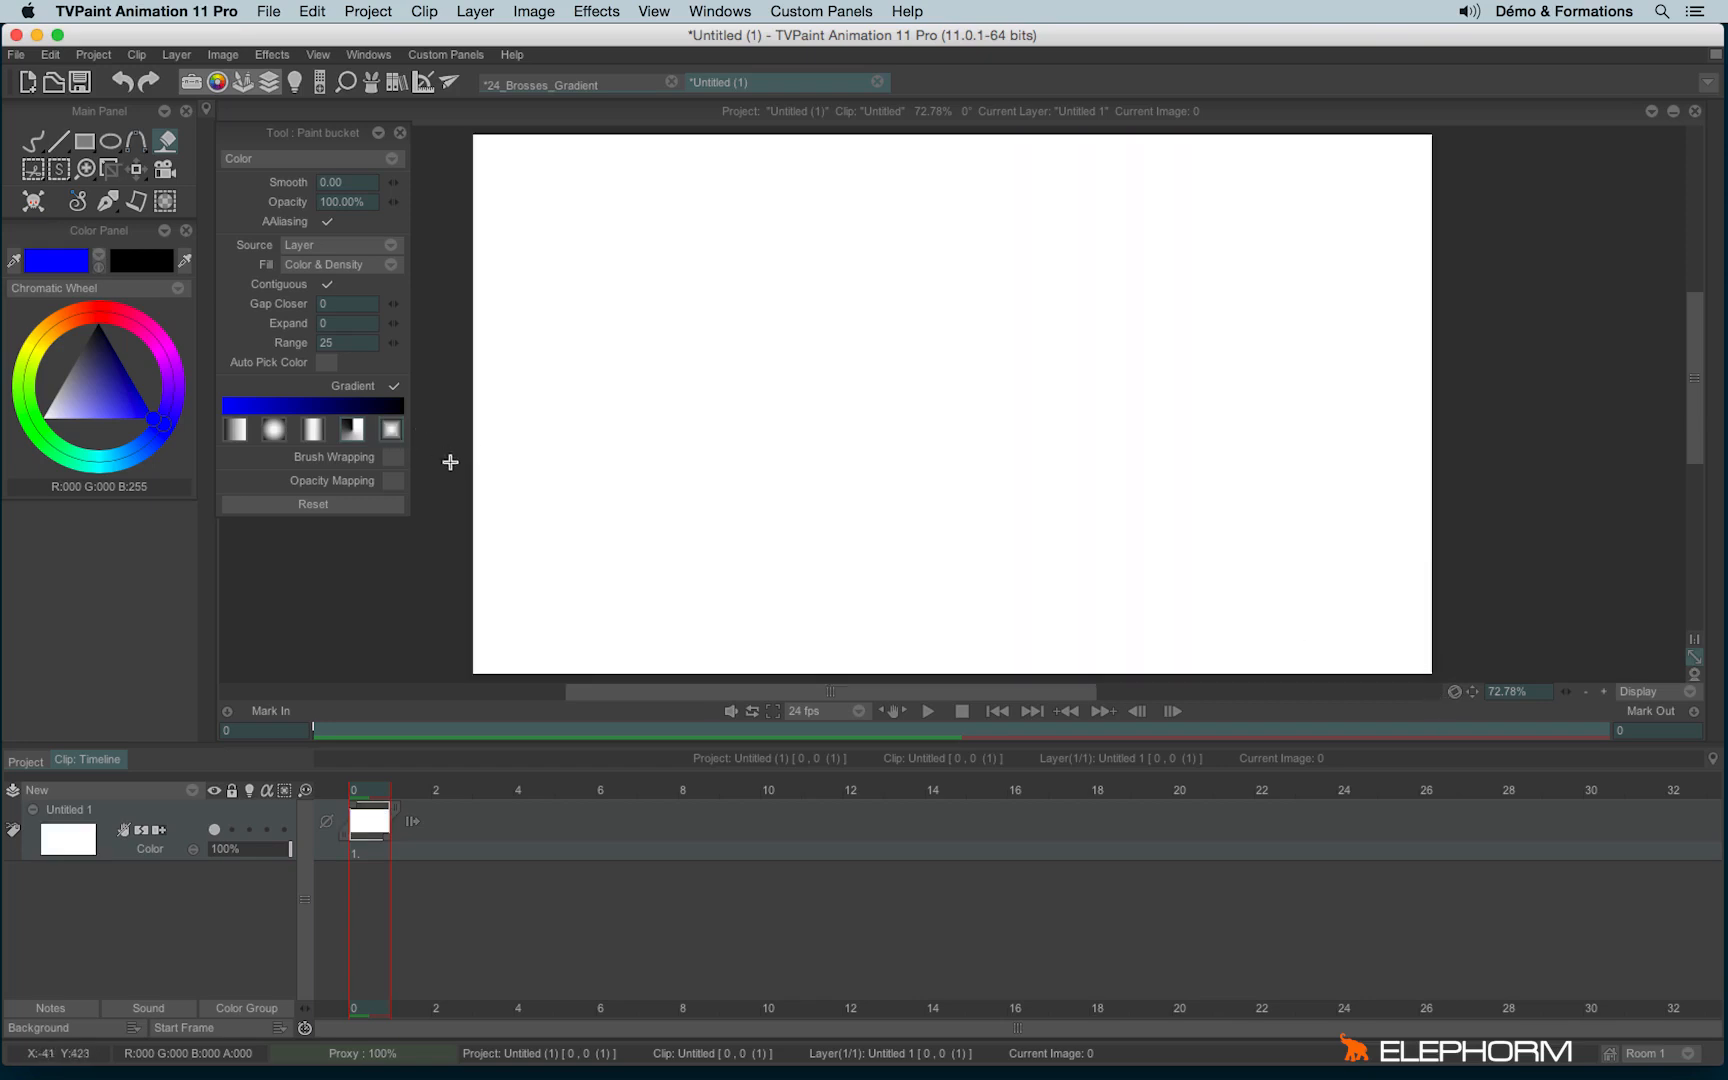
Step: Try a tiny square gradient fill near the canvas centre, undo it, and set the gradient colours to APen to Transparent
left_click_drag(928, 417, 931, 421)
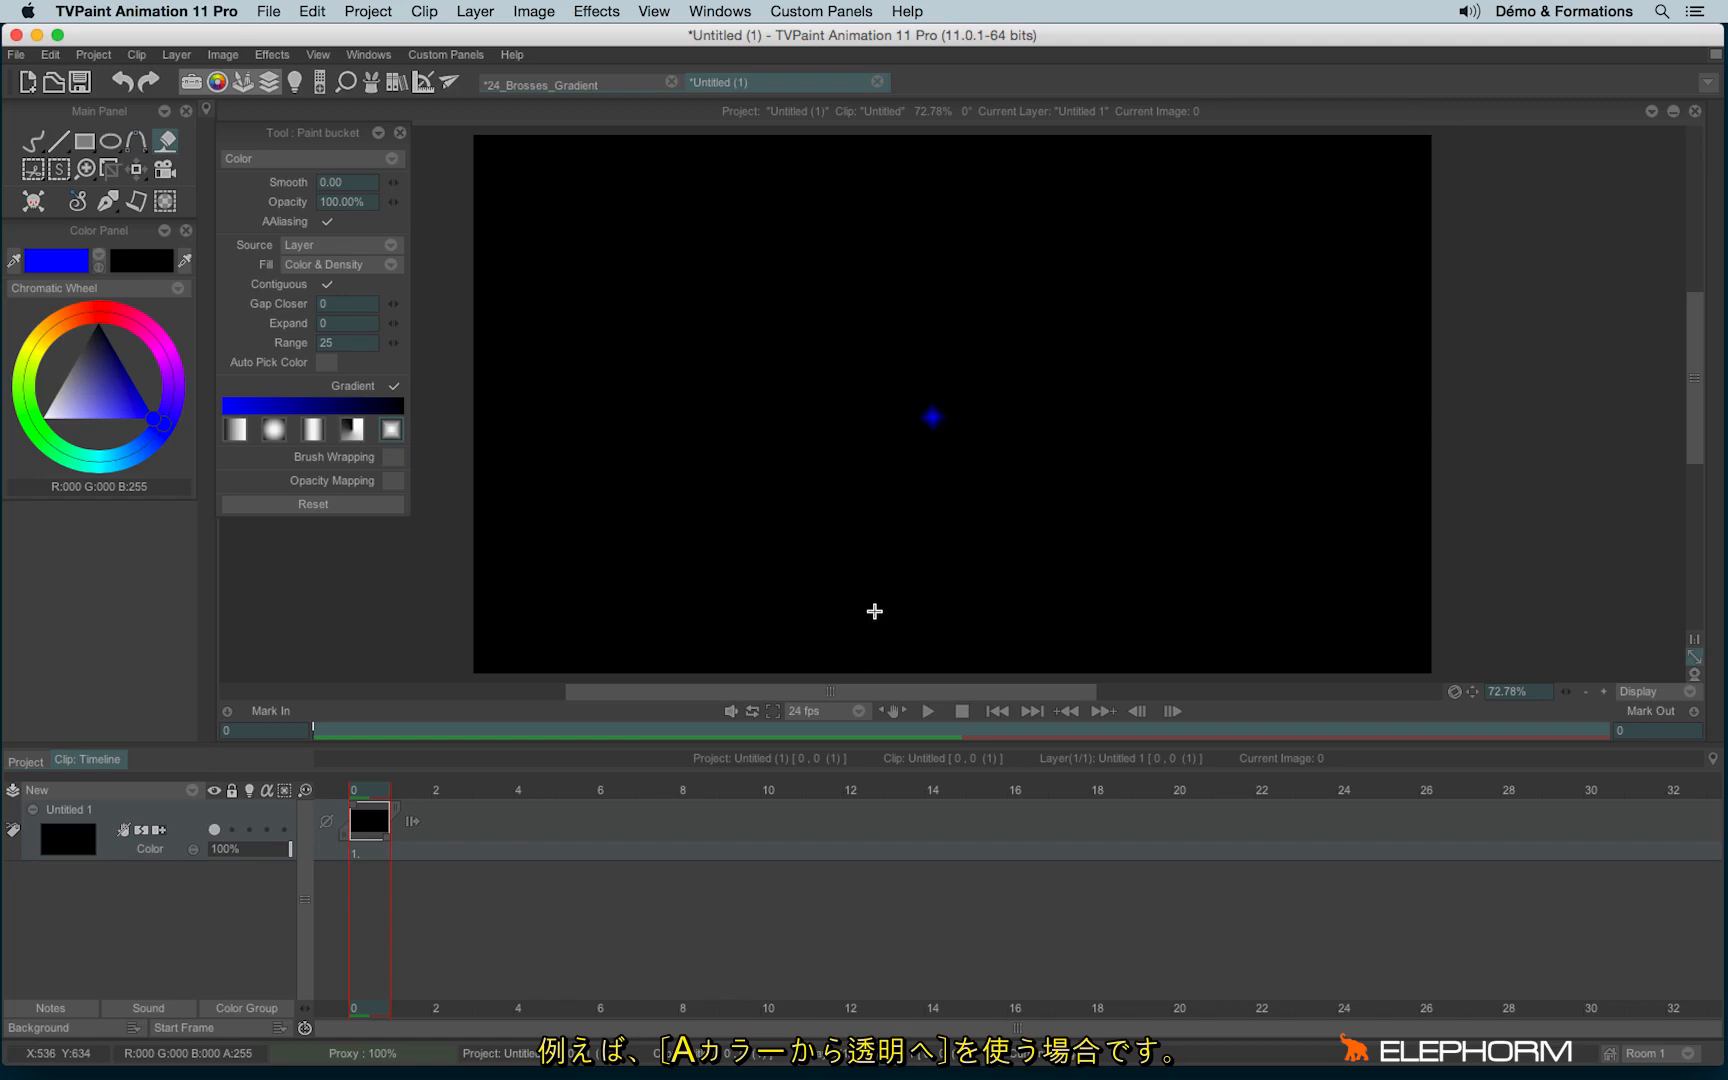
key("super+z")
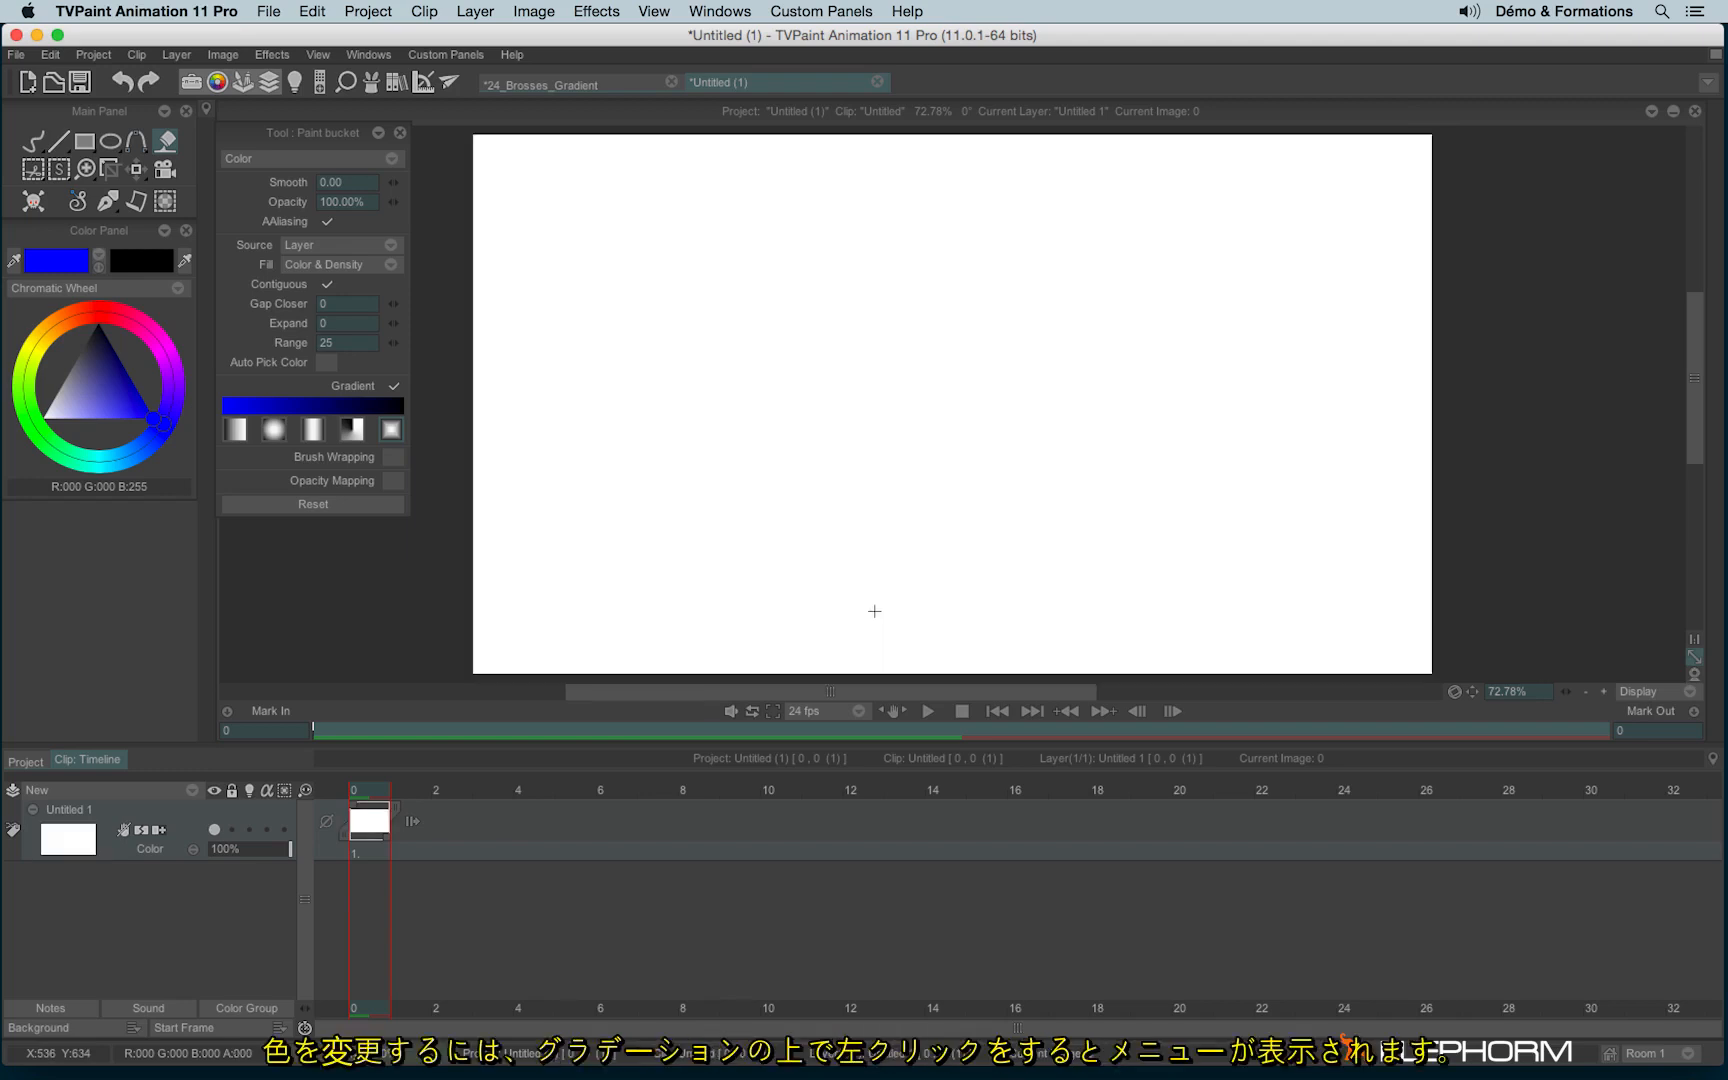
left_click(280, 405)
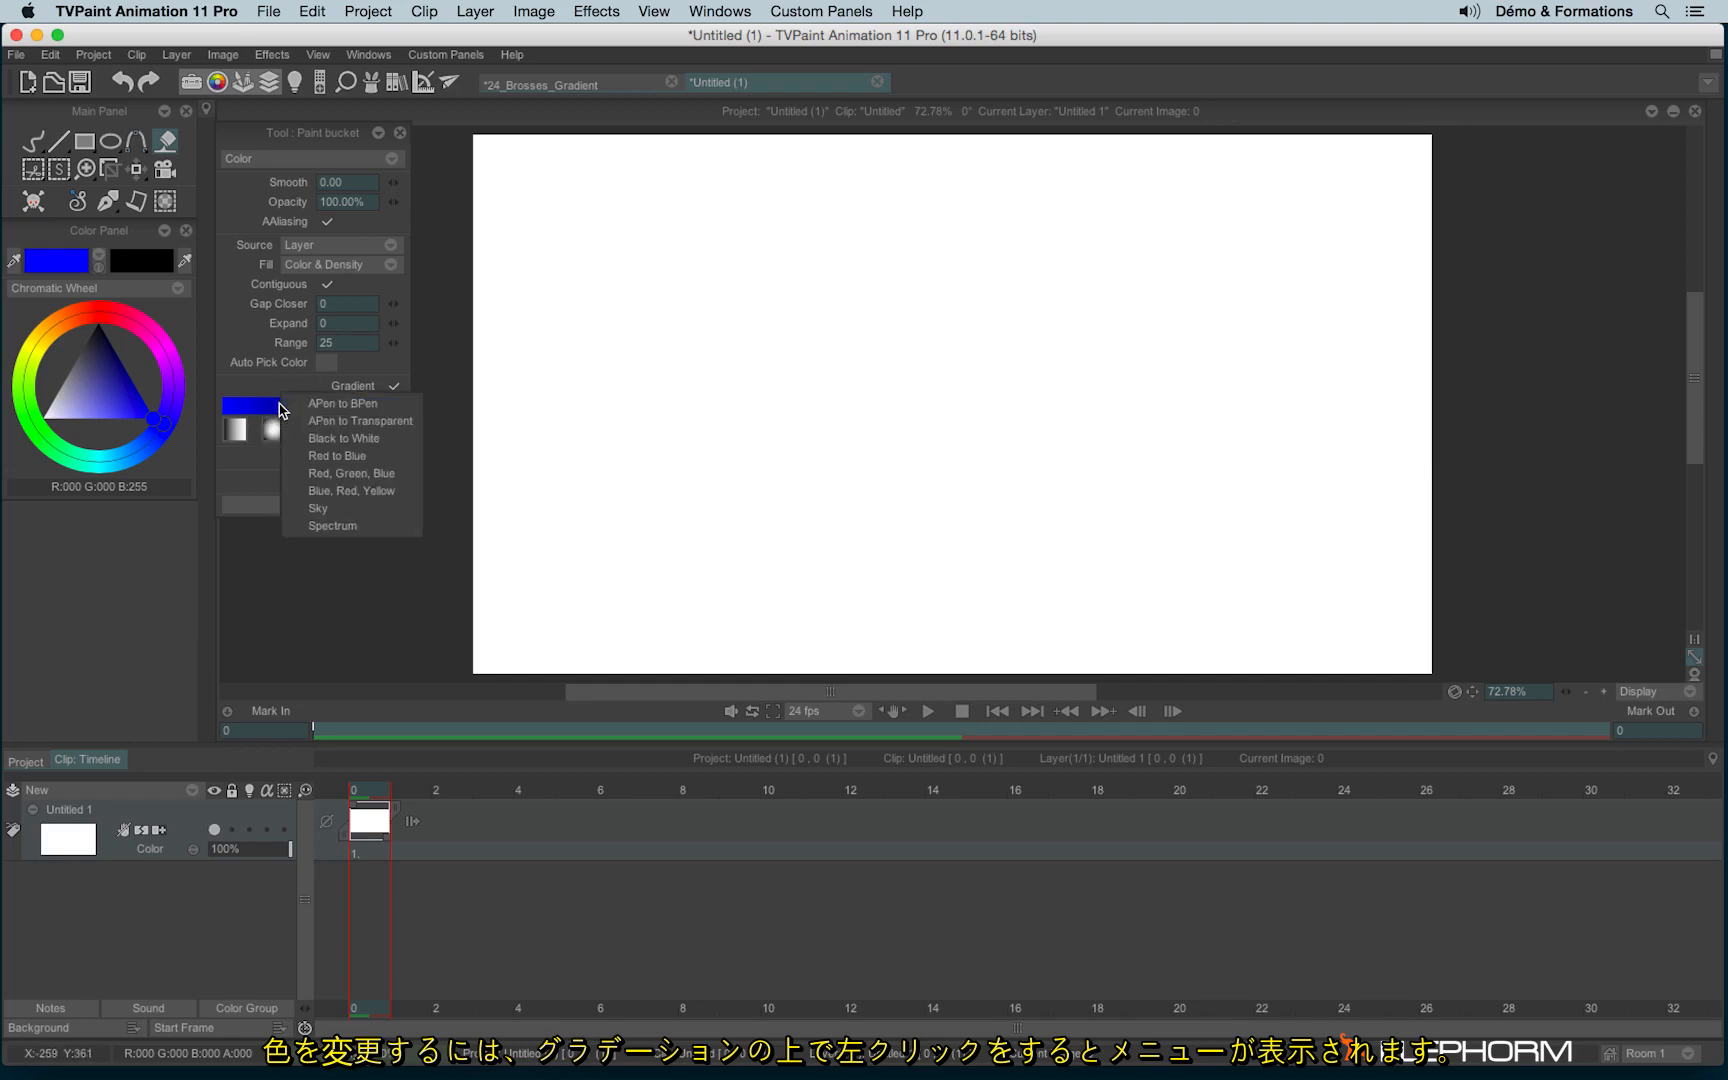
left_click(410, 422)
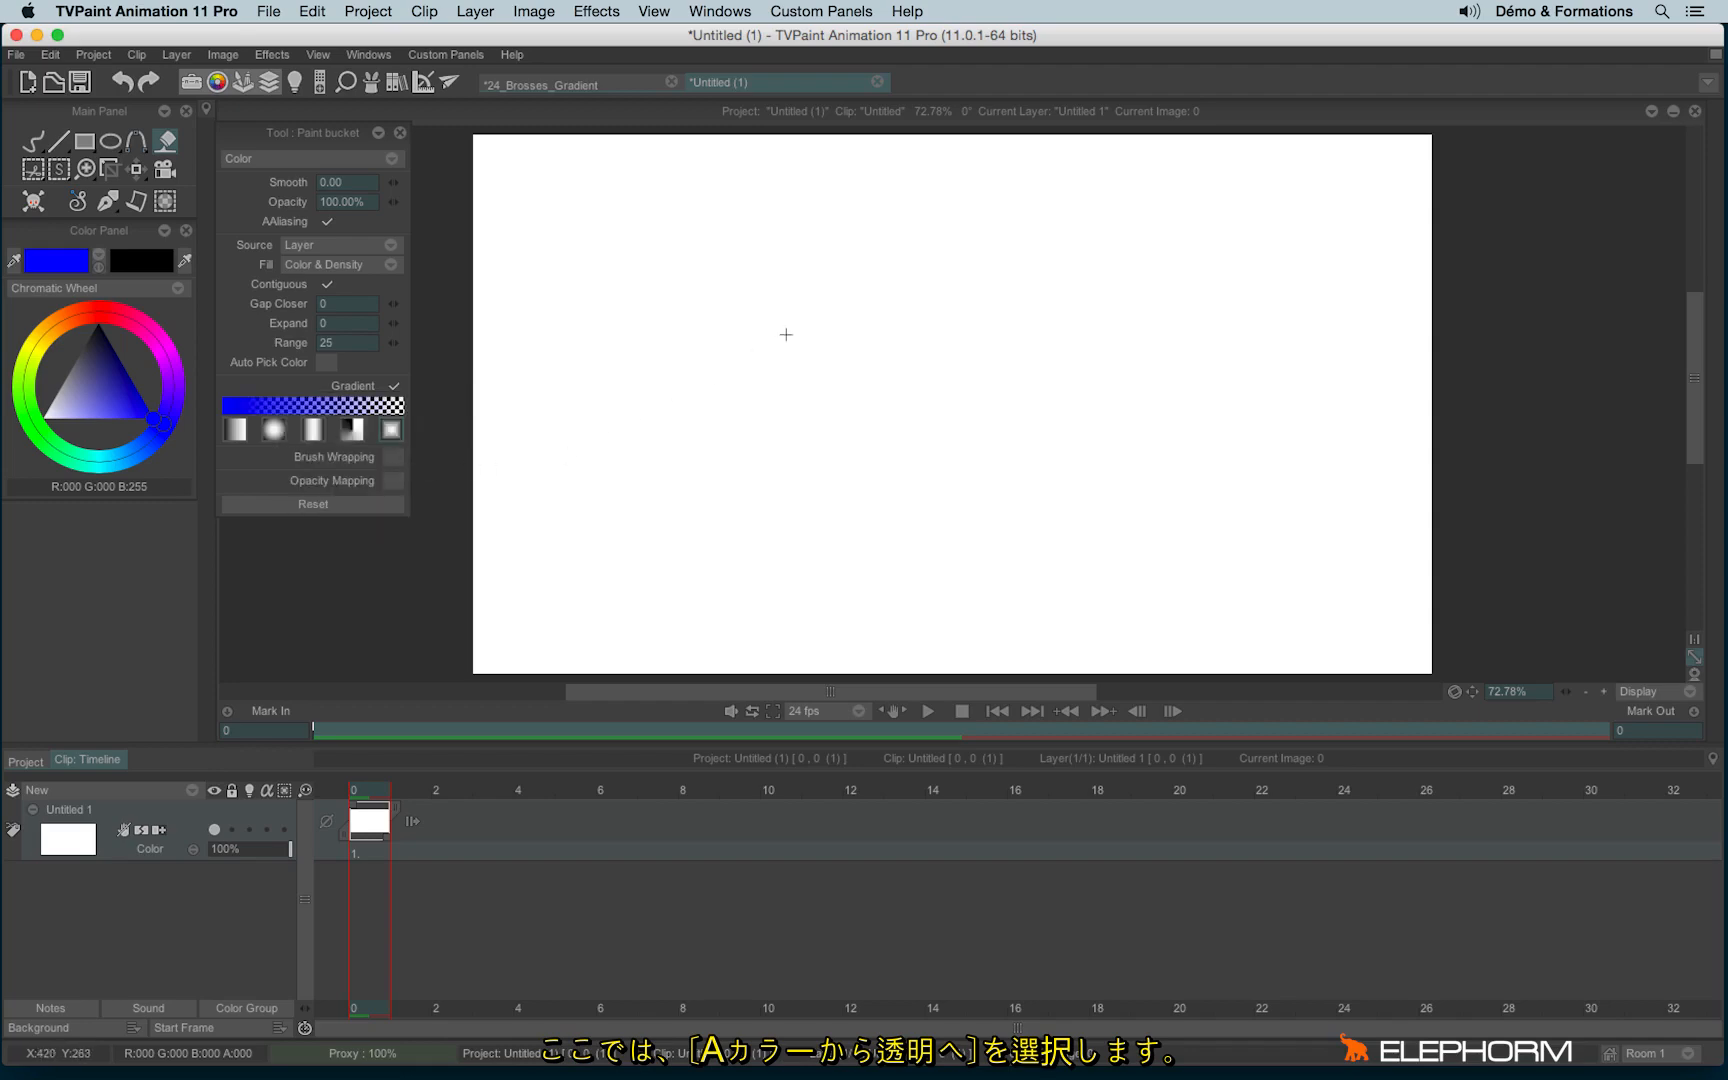
Step: Scatter eight small blue star-like square gradient fills across the canvas and clear them
left_click_drag(790, 353, 795, 362)
left_click_drag(719, 486, 714, 488)
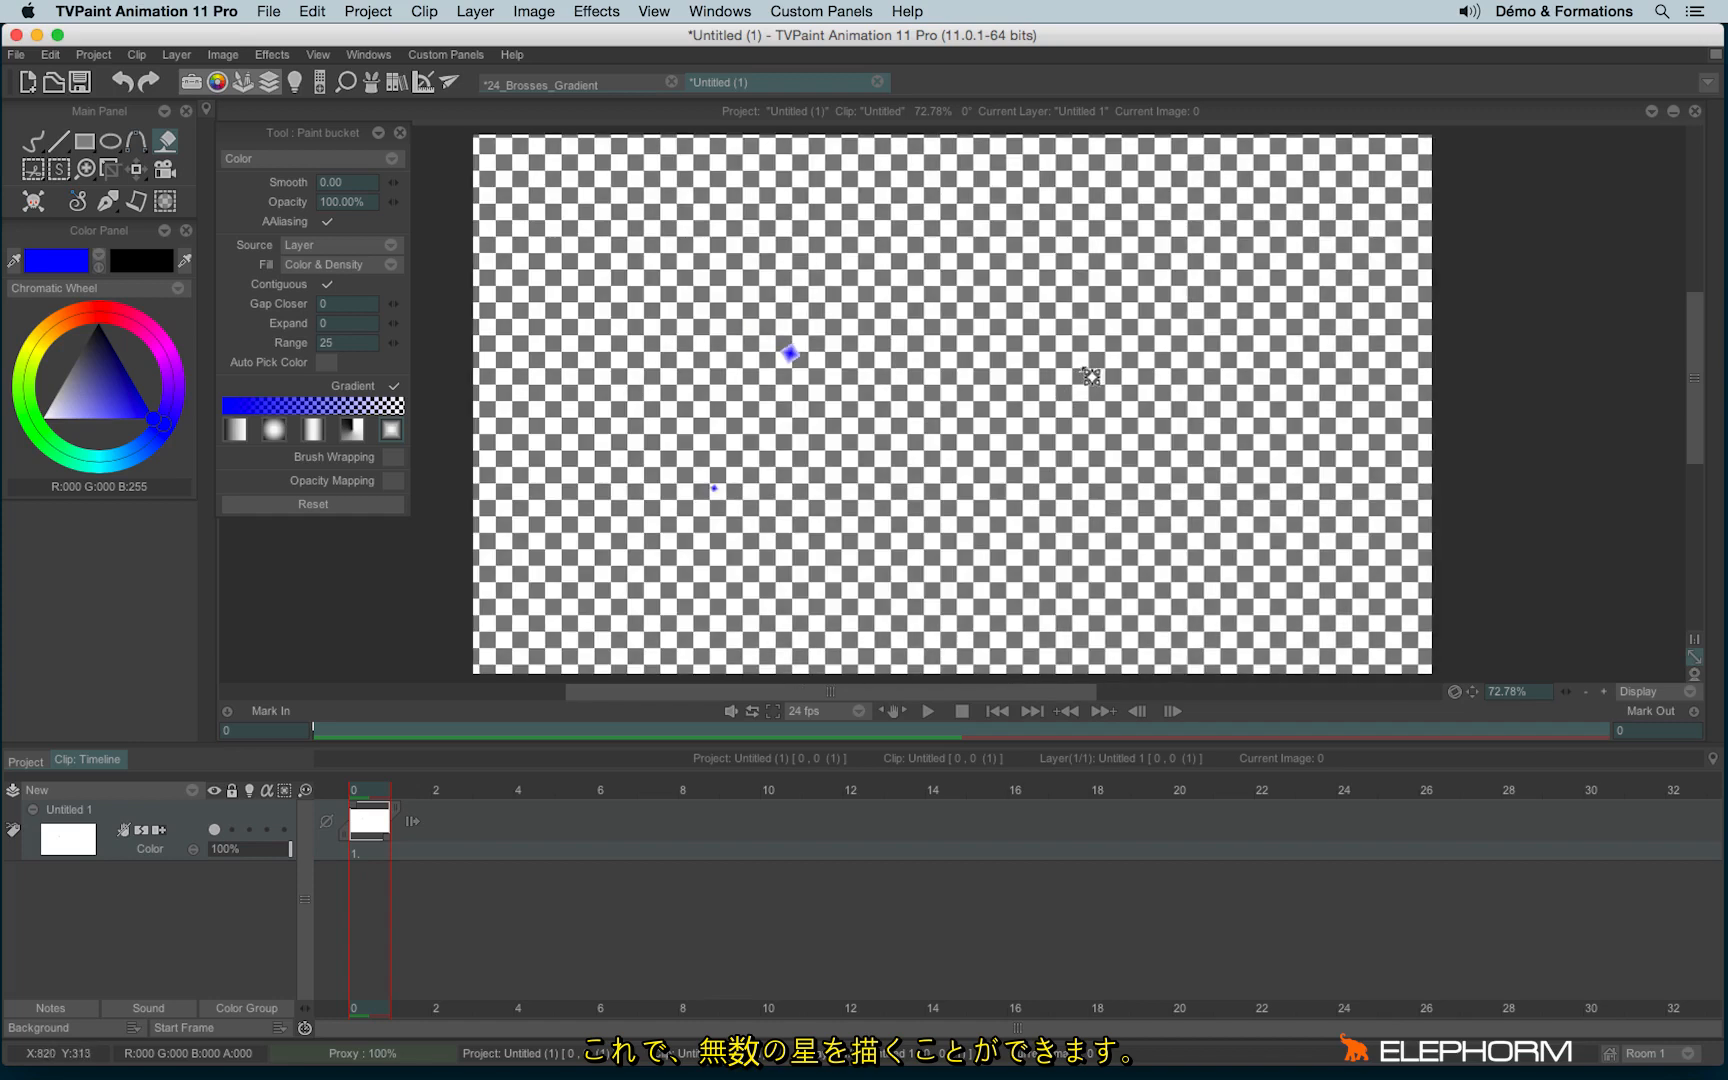
left_click_drag(1088, 368, 1092, 374)
left_click_drag(977, 523, 988, 545)
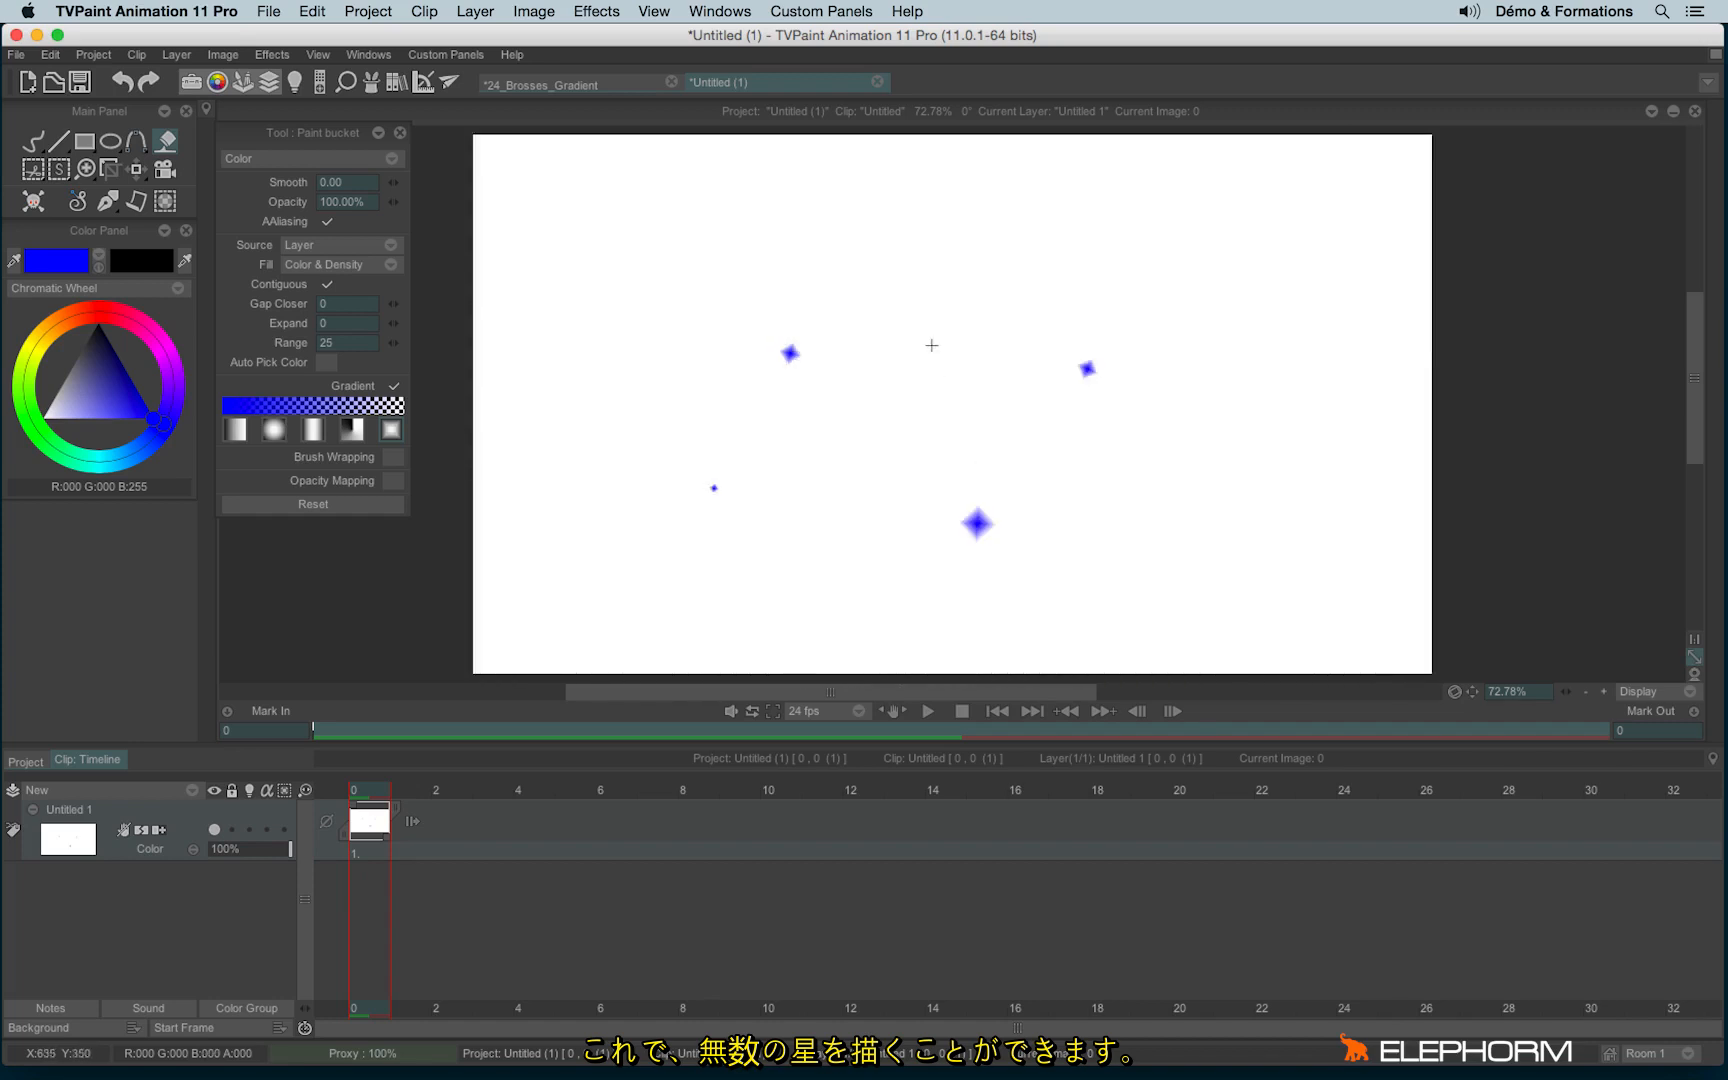
left_click_drag(959, 226, 962, 238)
left_click_drag(573, 317, 570, 314)
left_click_drag(634, 217, 638, 226)
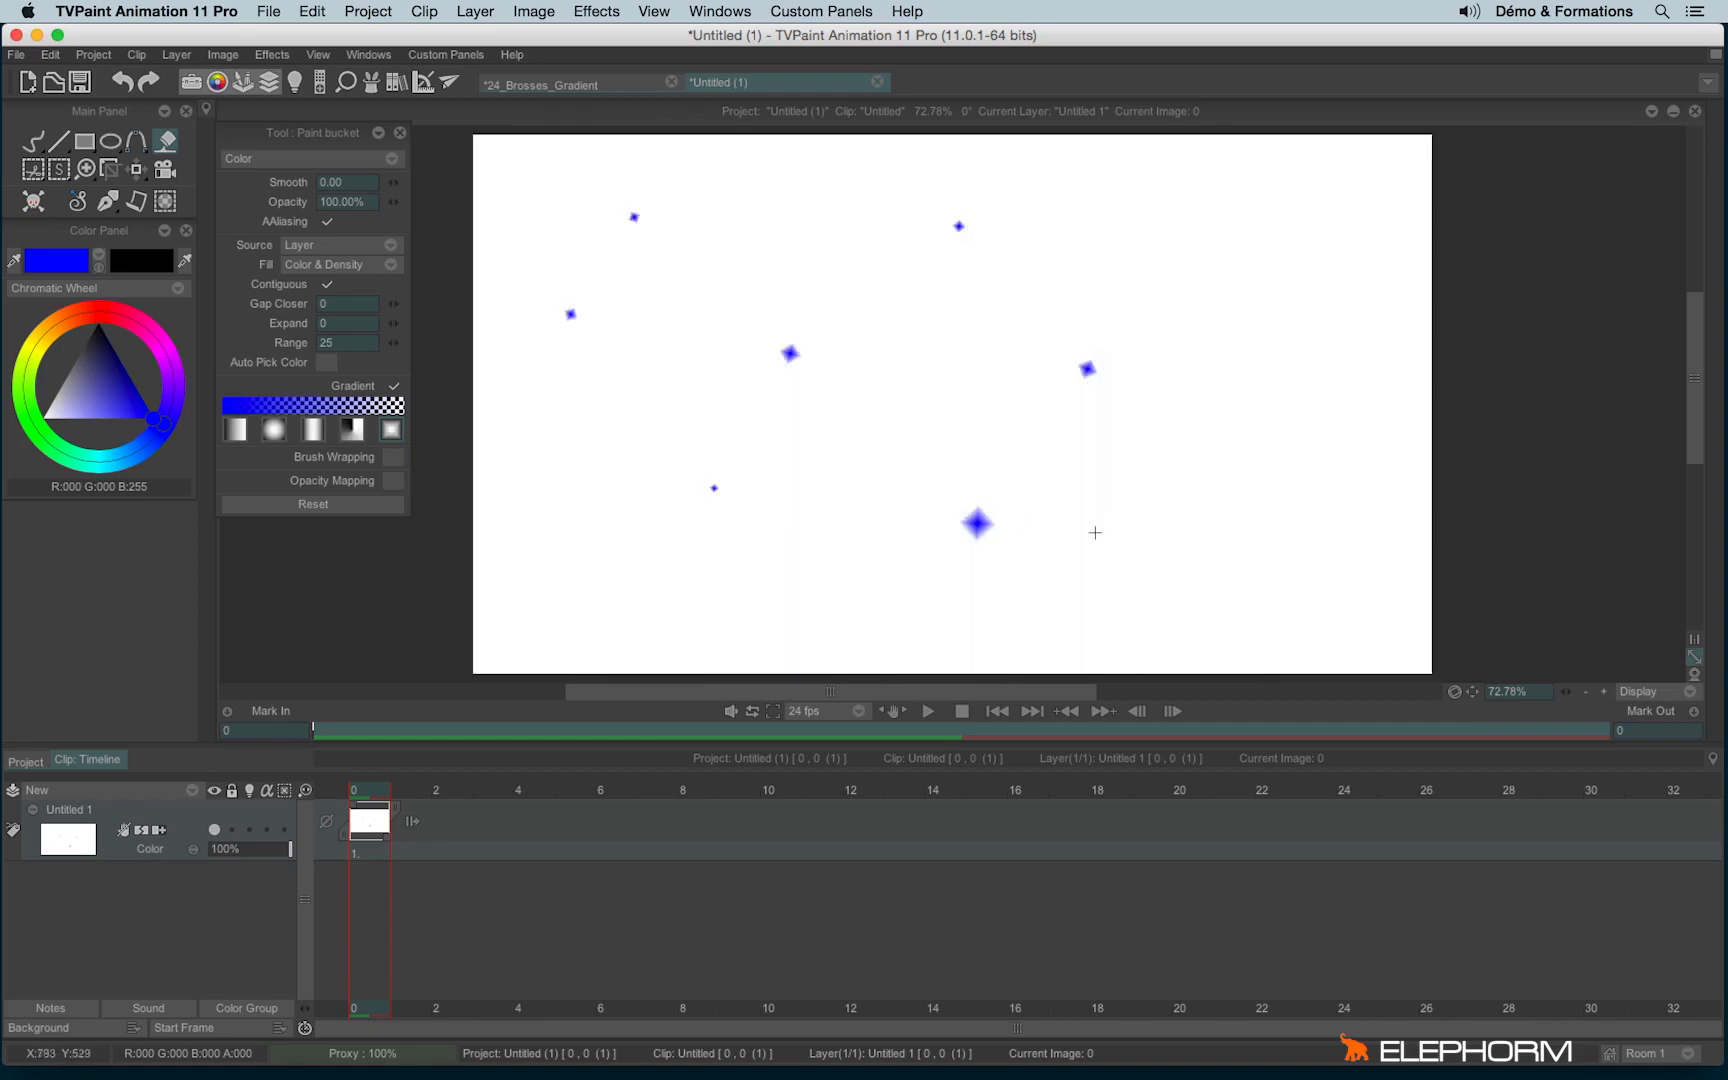
left_click_drag(1328, 558, 1333, 568)
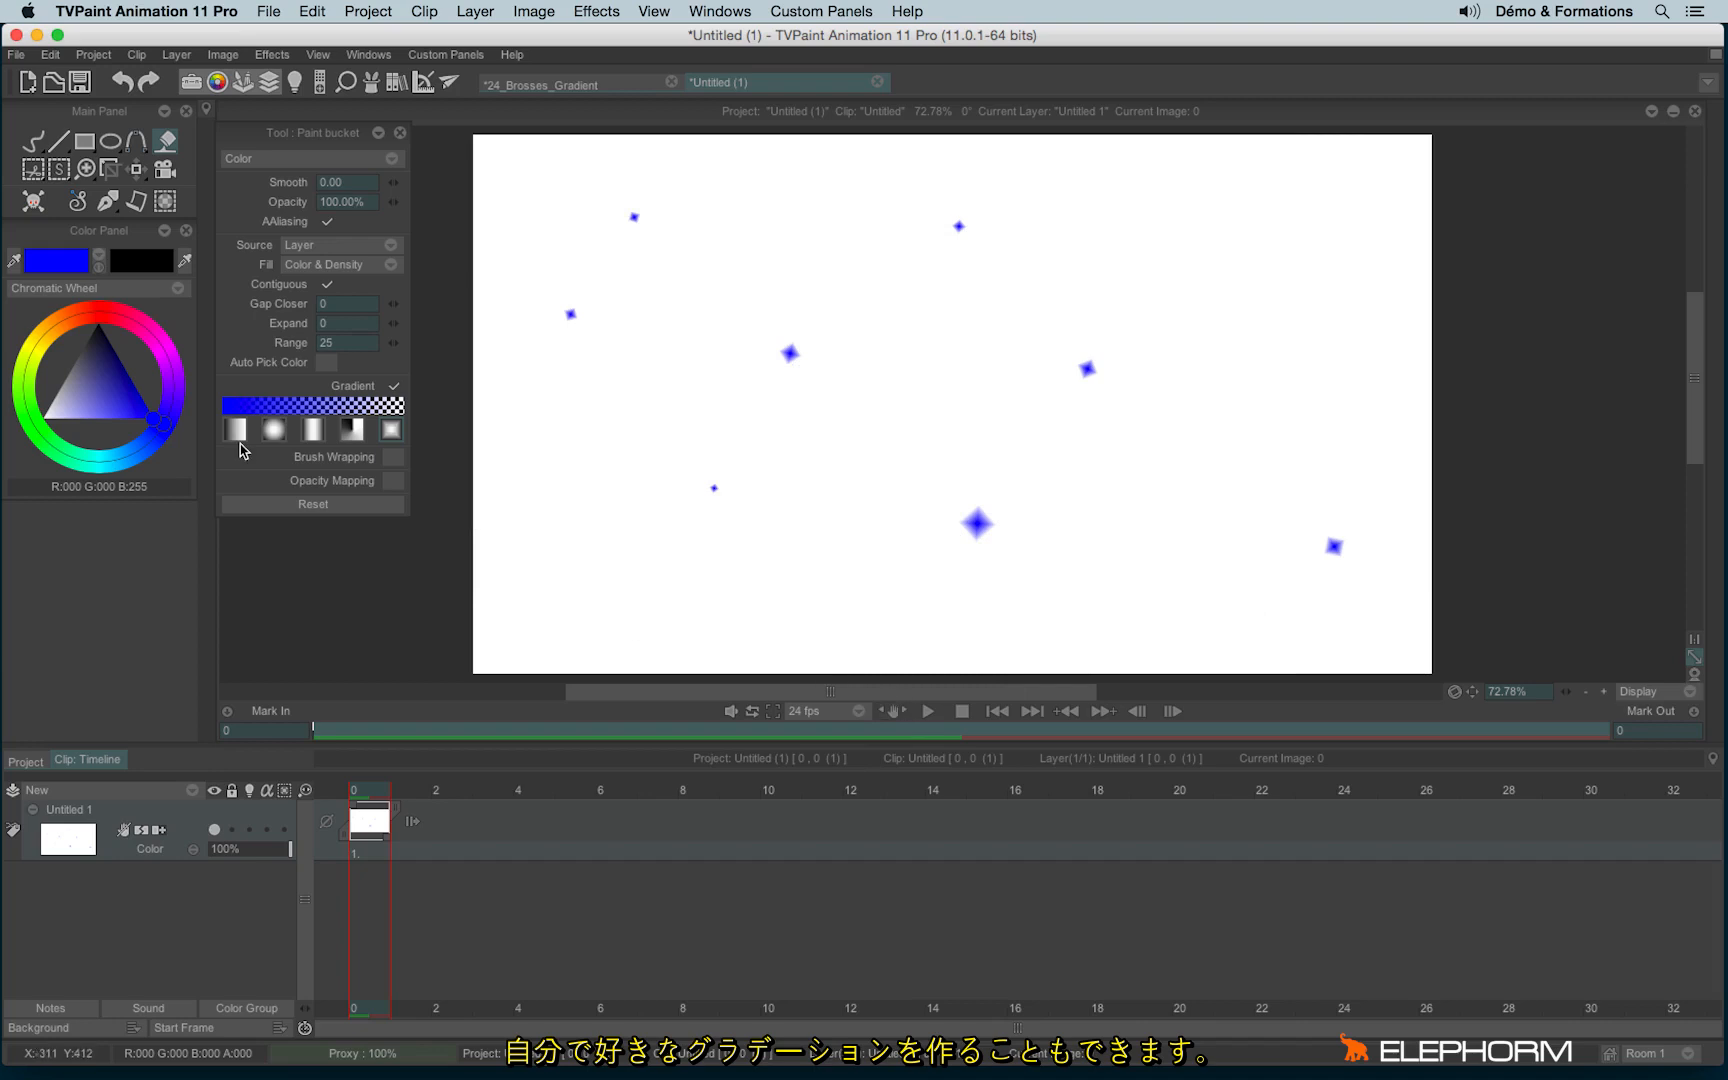
left_click(306, 400)
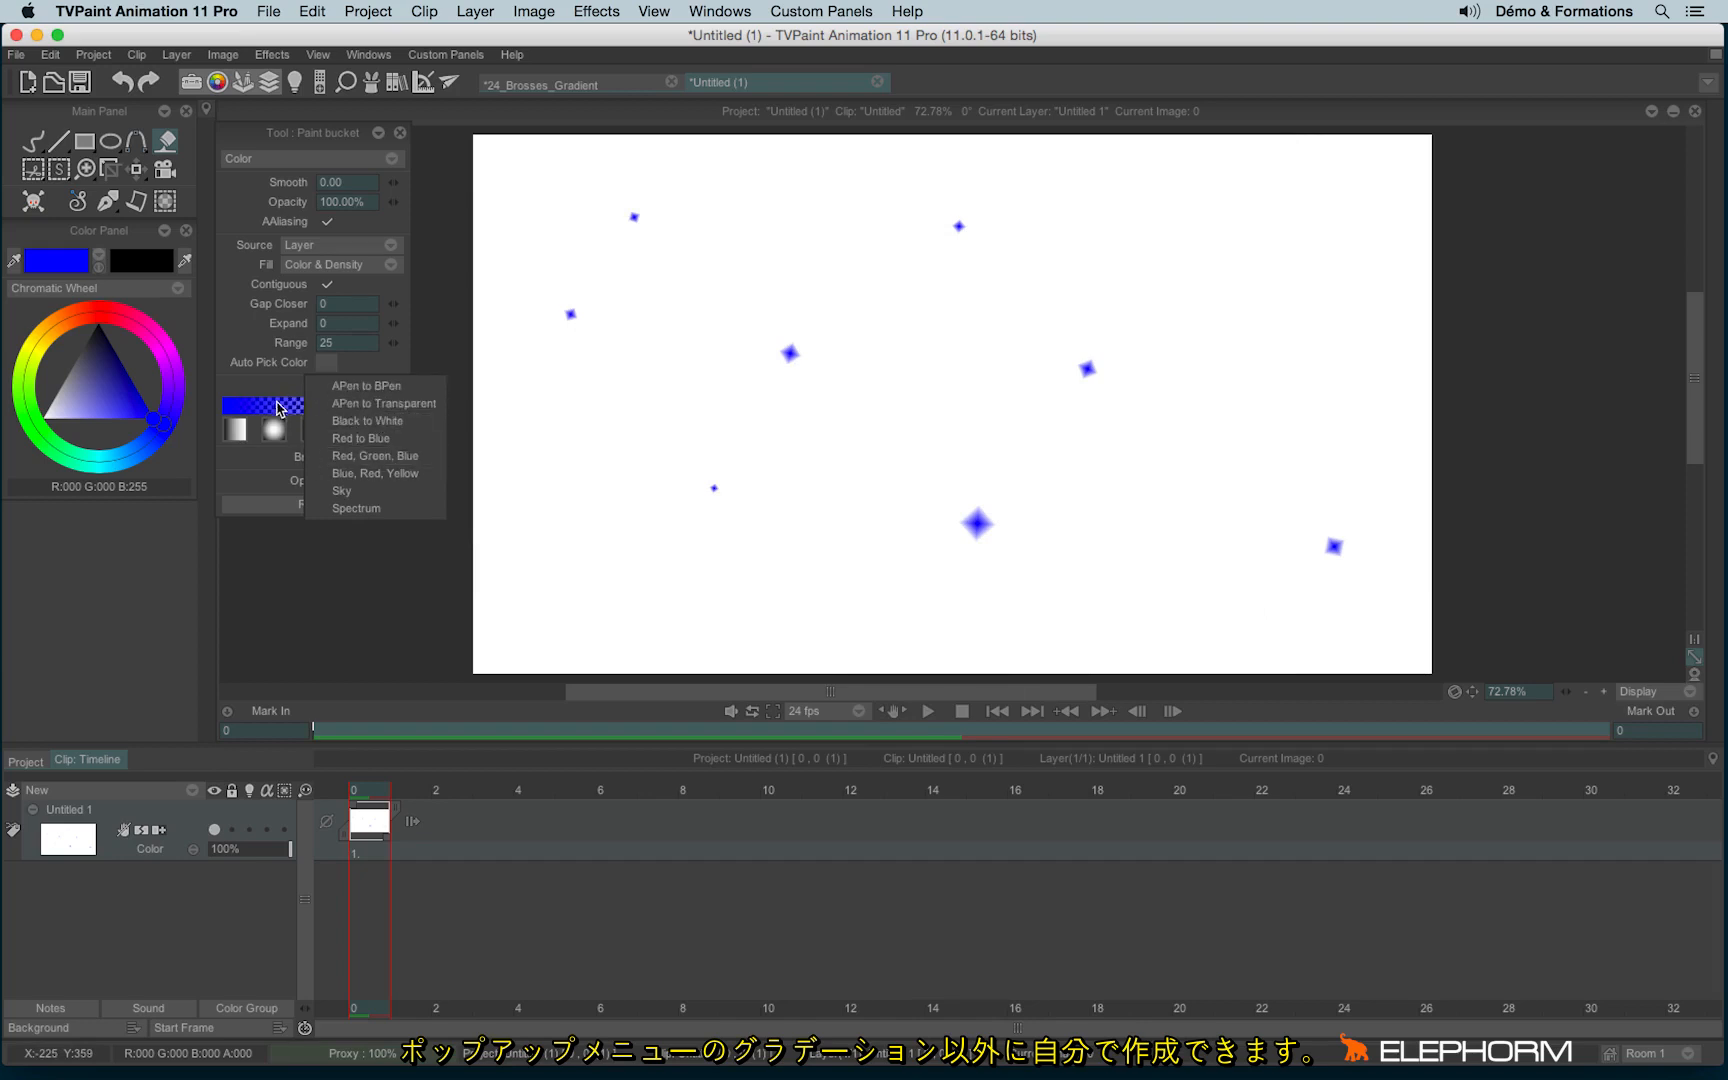
left_click(268, 474)
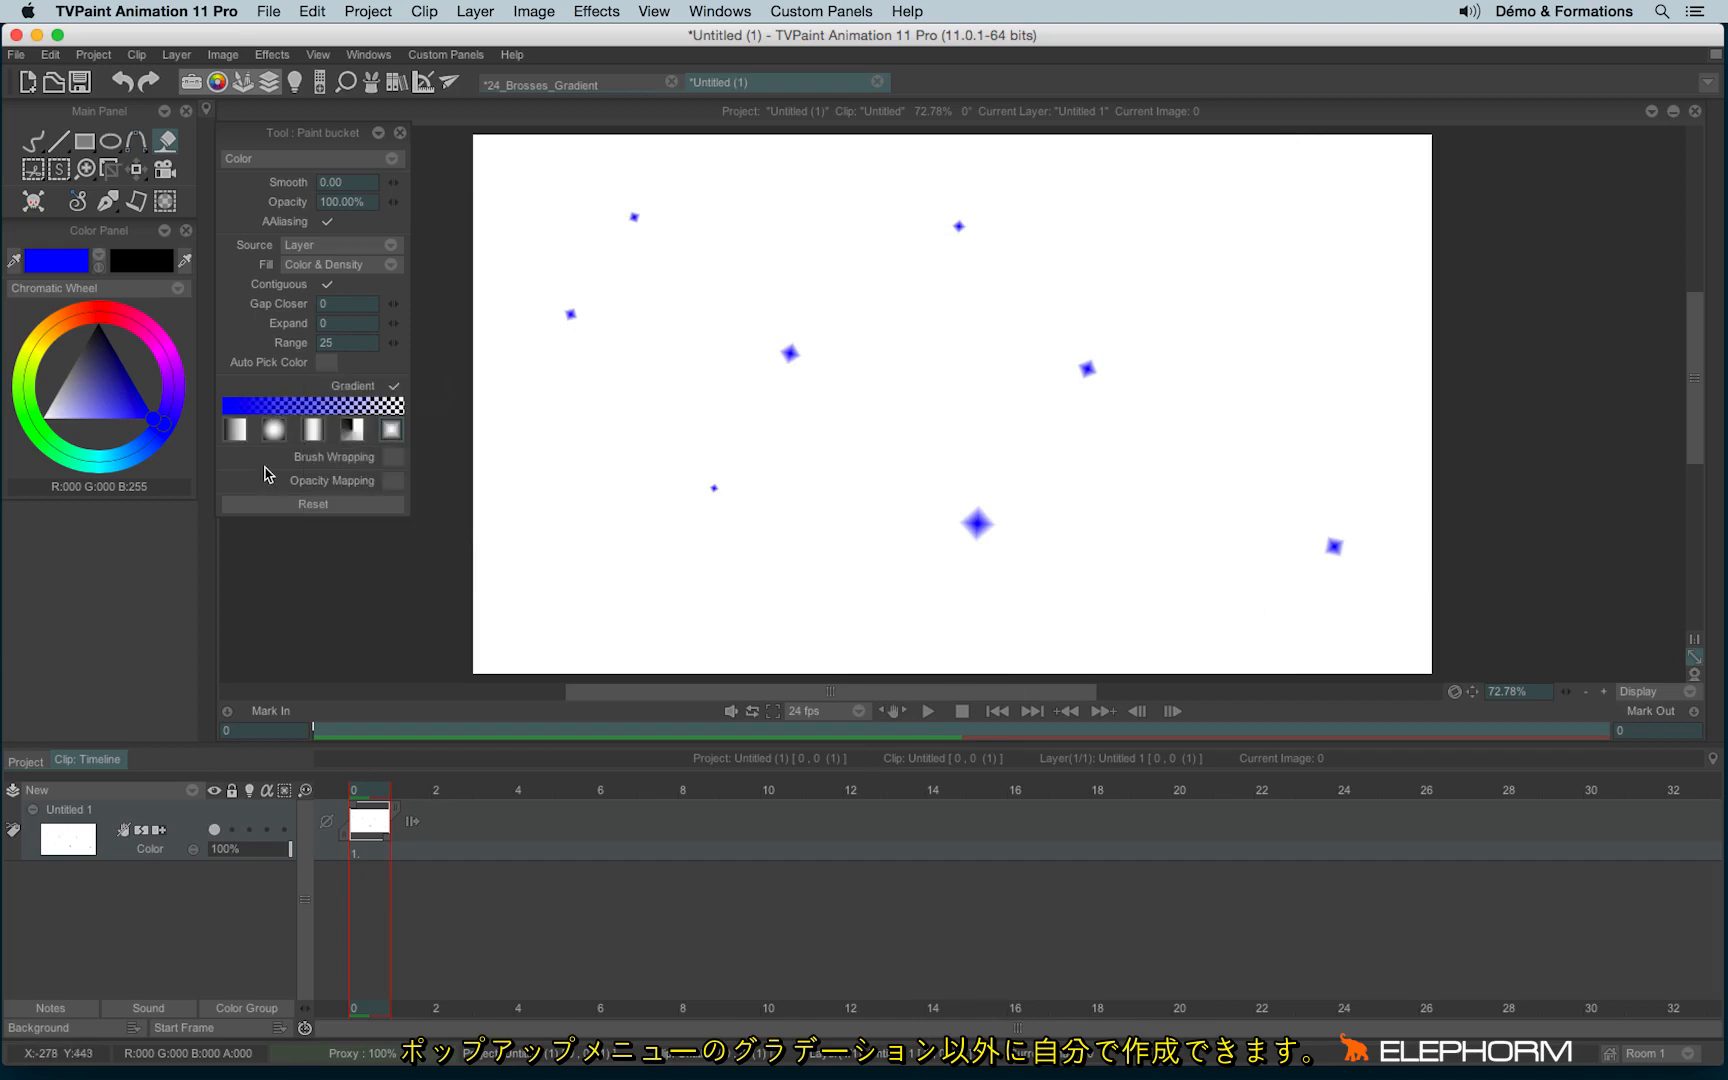
key("BackSpace")
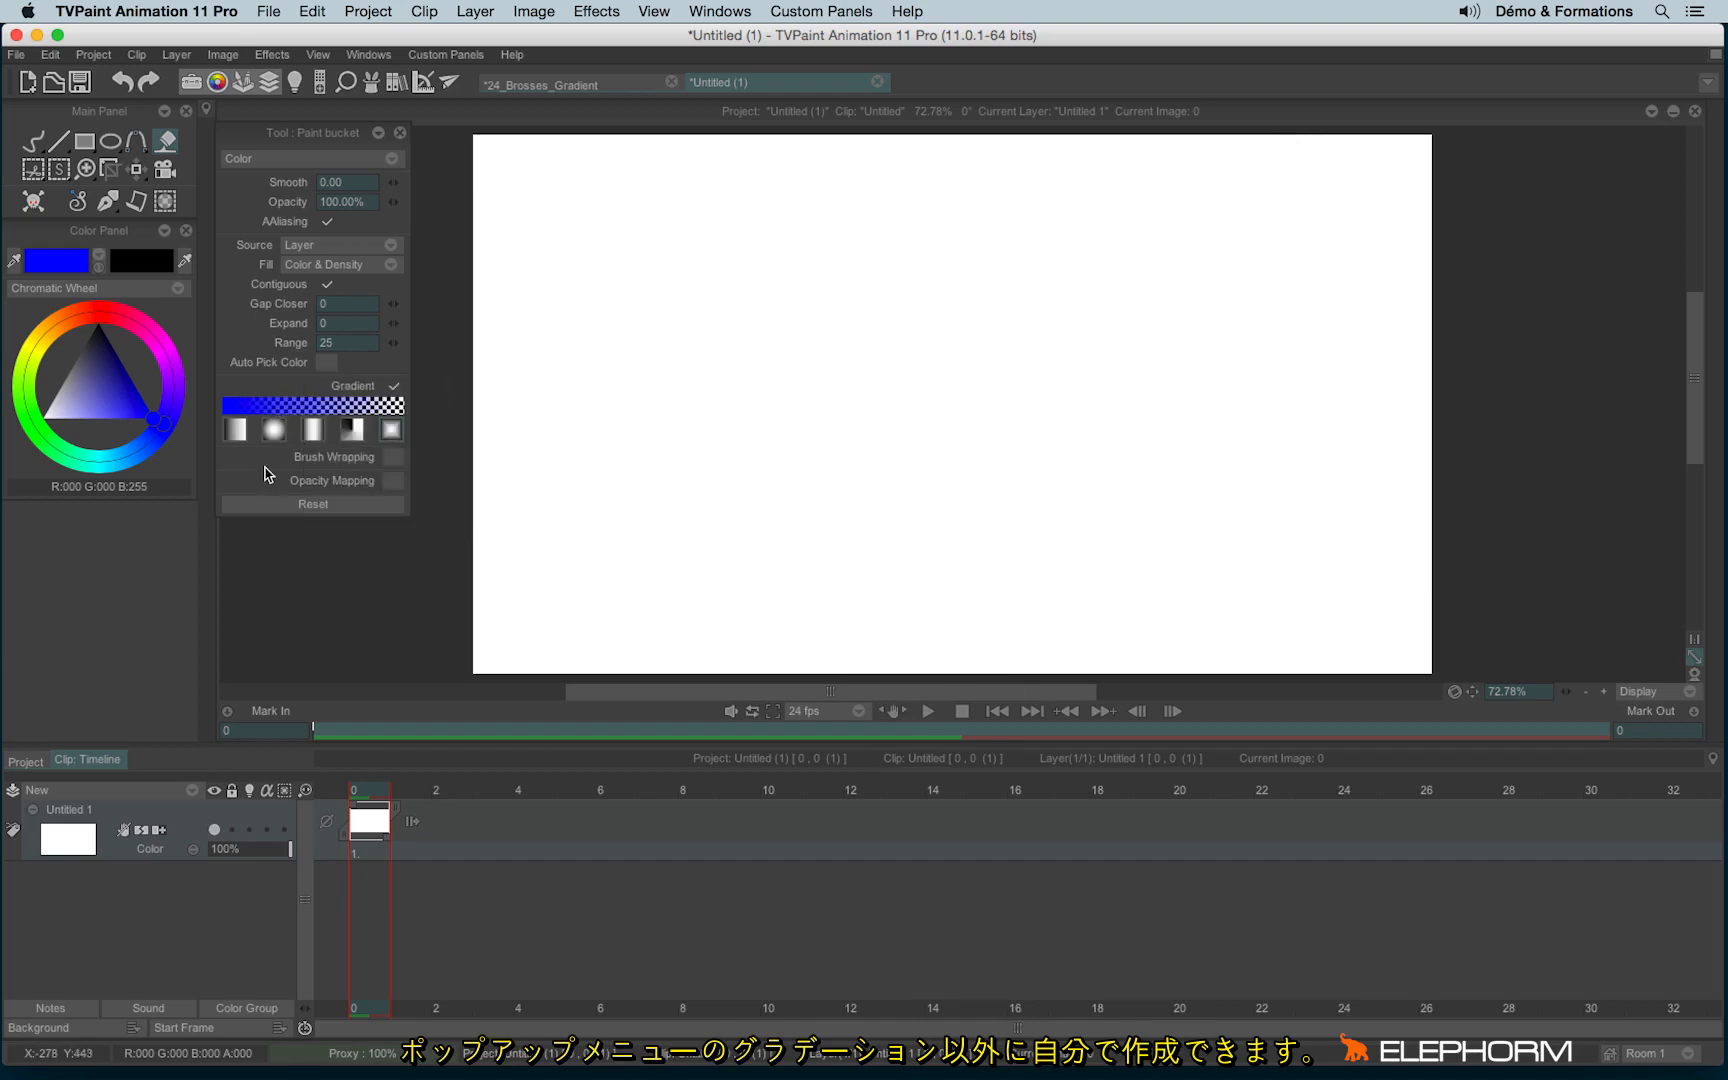
Step: Open the Gradient drawing window for editing gradients
left_click(370, 56)
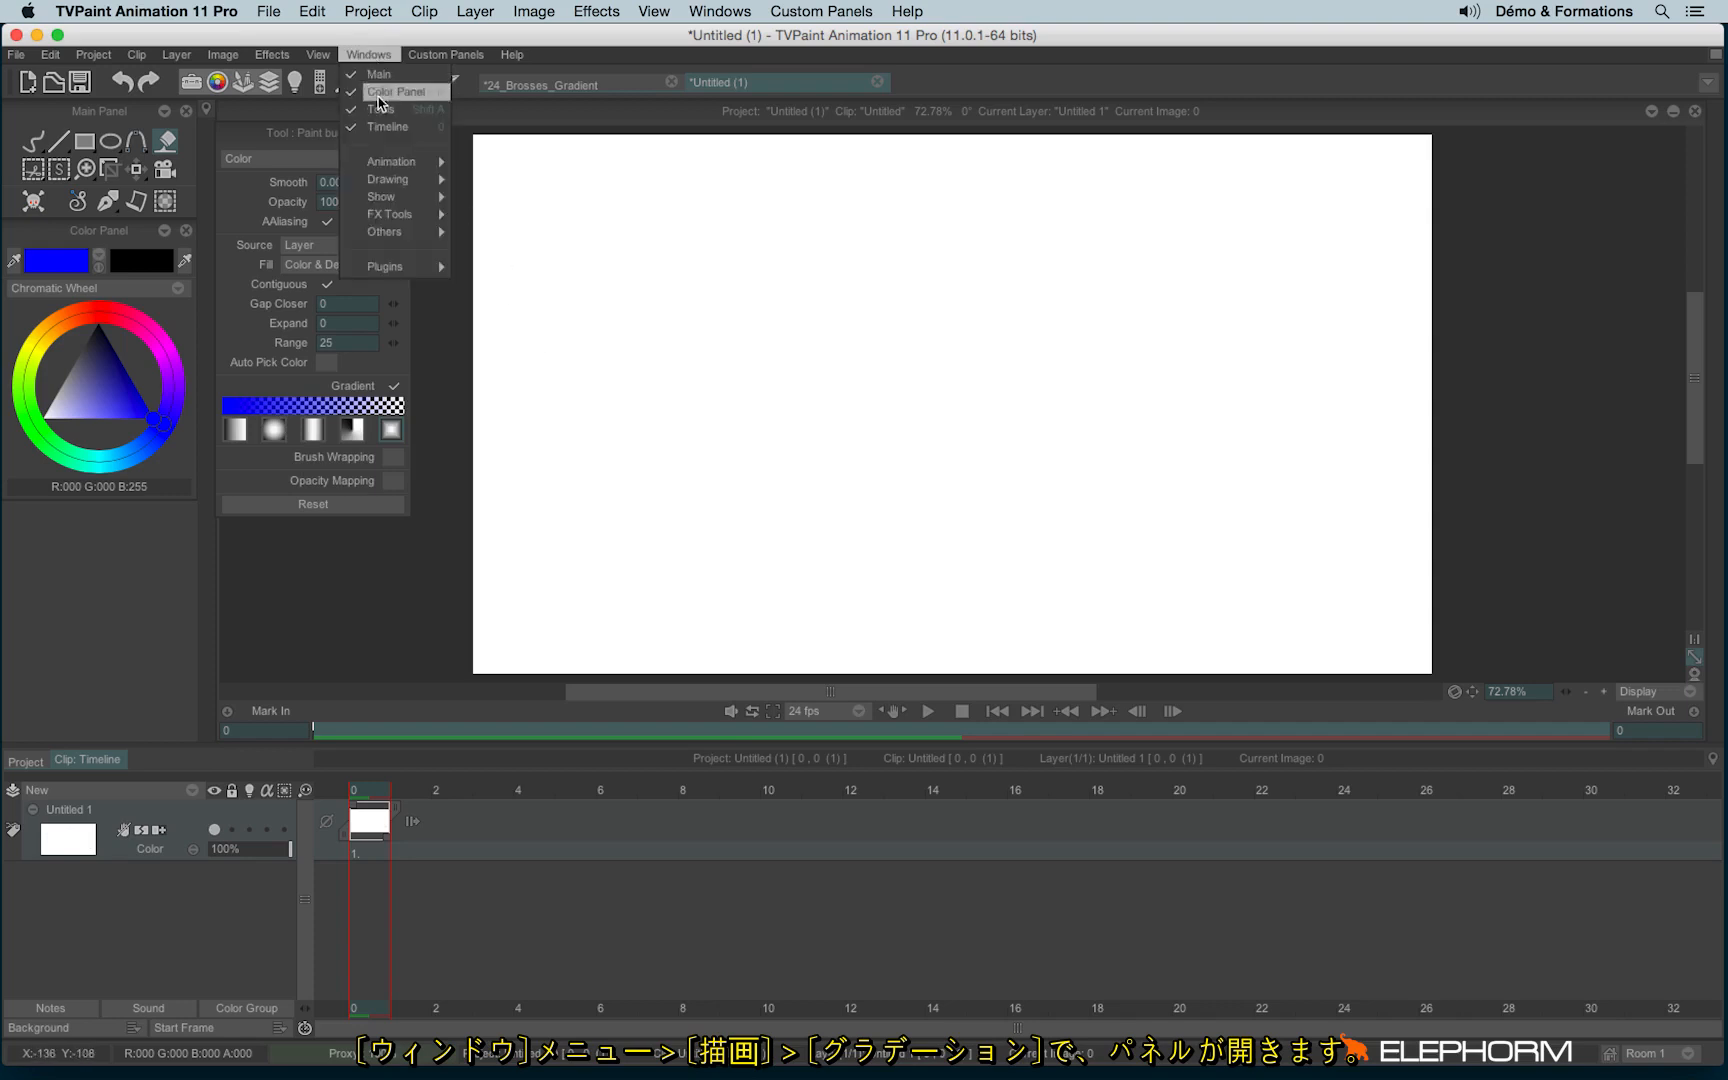
mouse_move(385, 184)
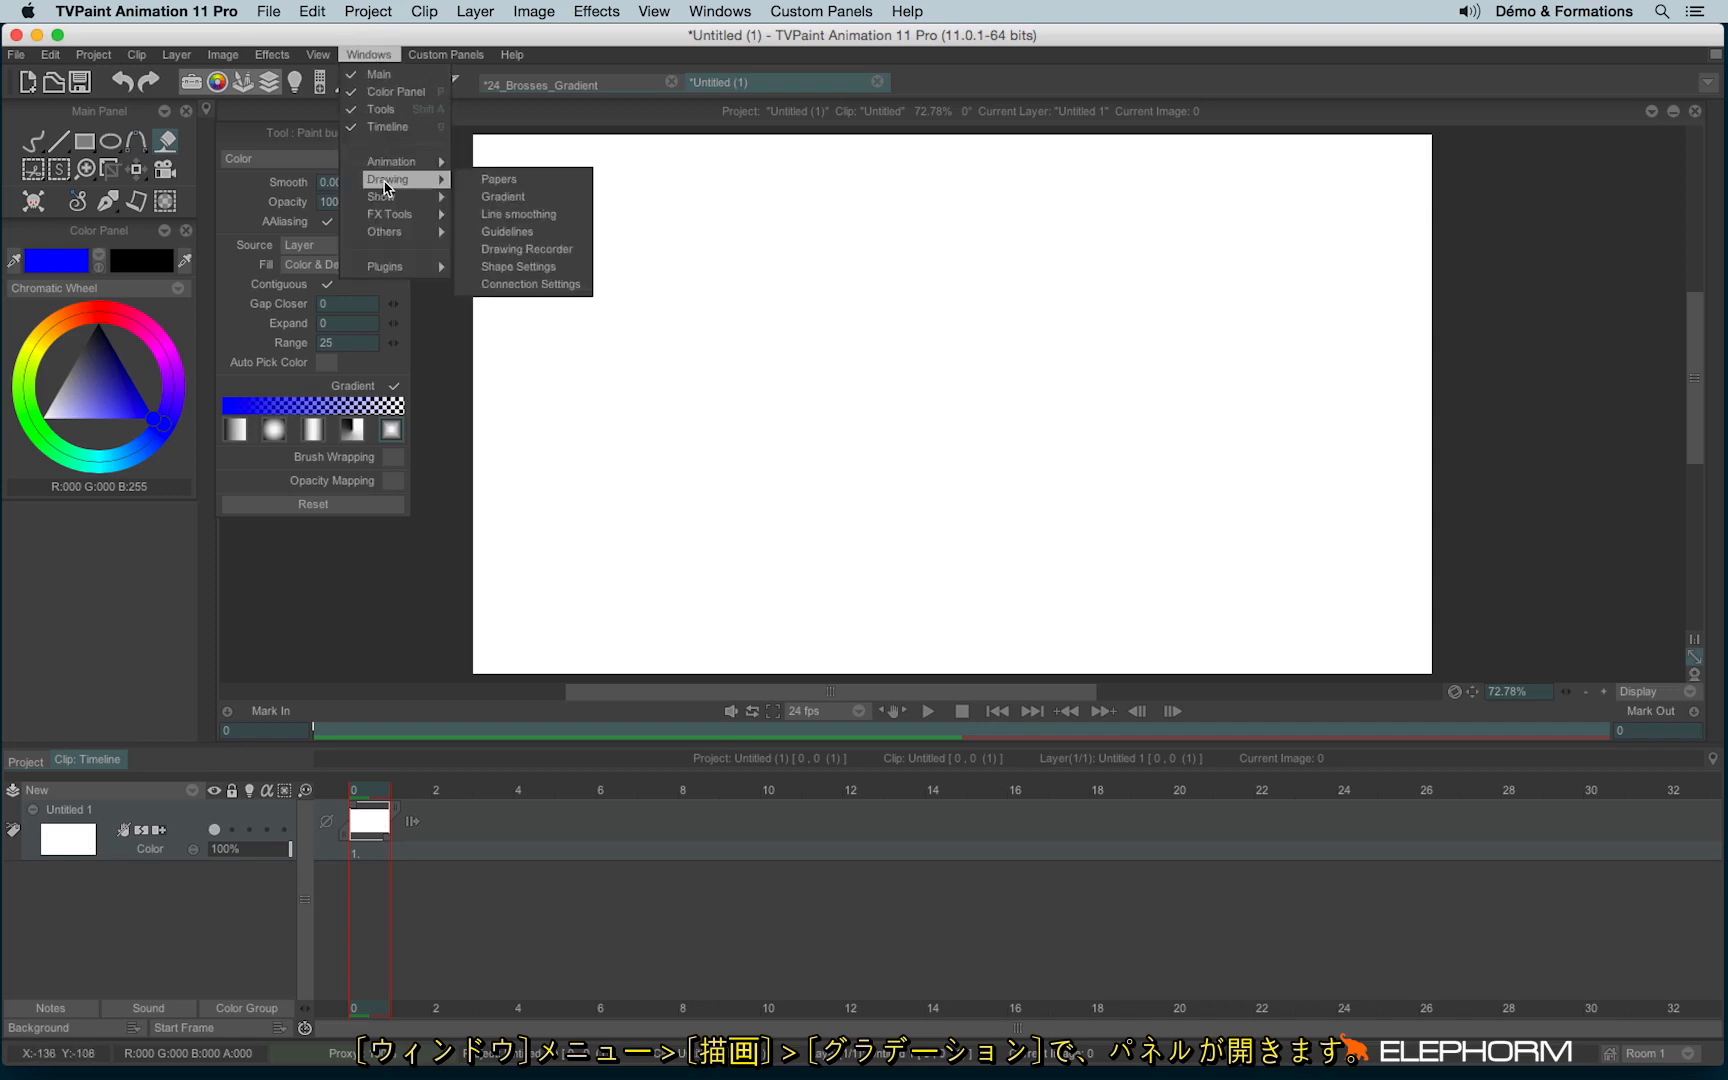
left_click(566, 199)
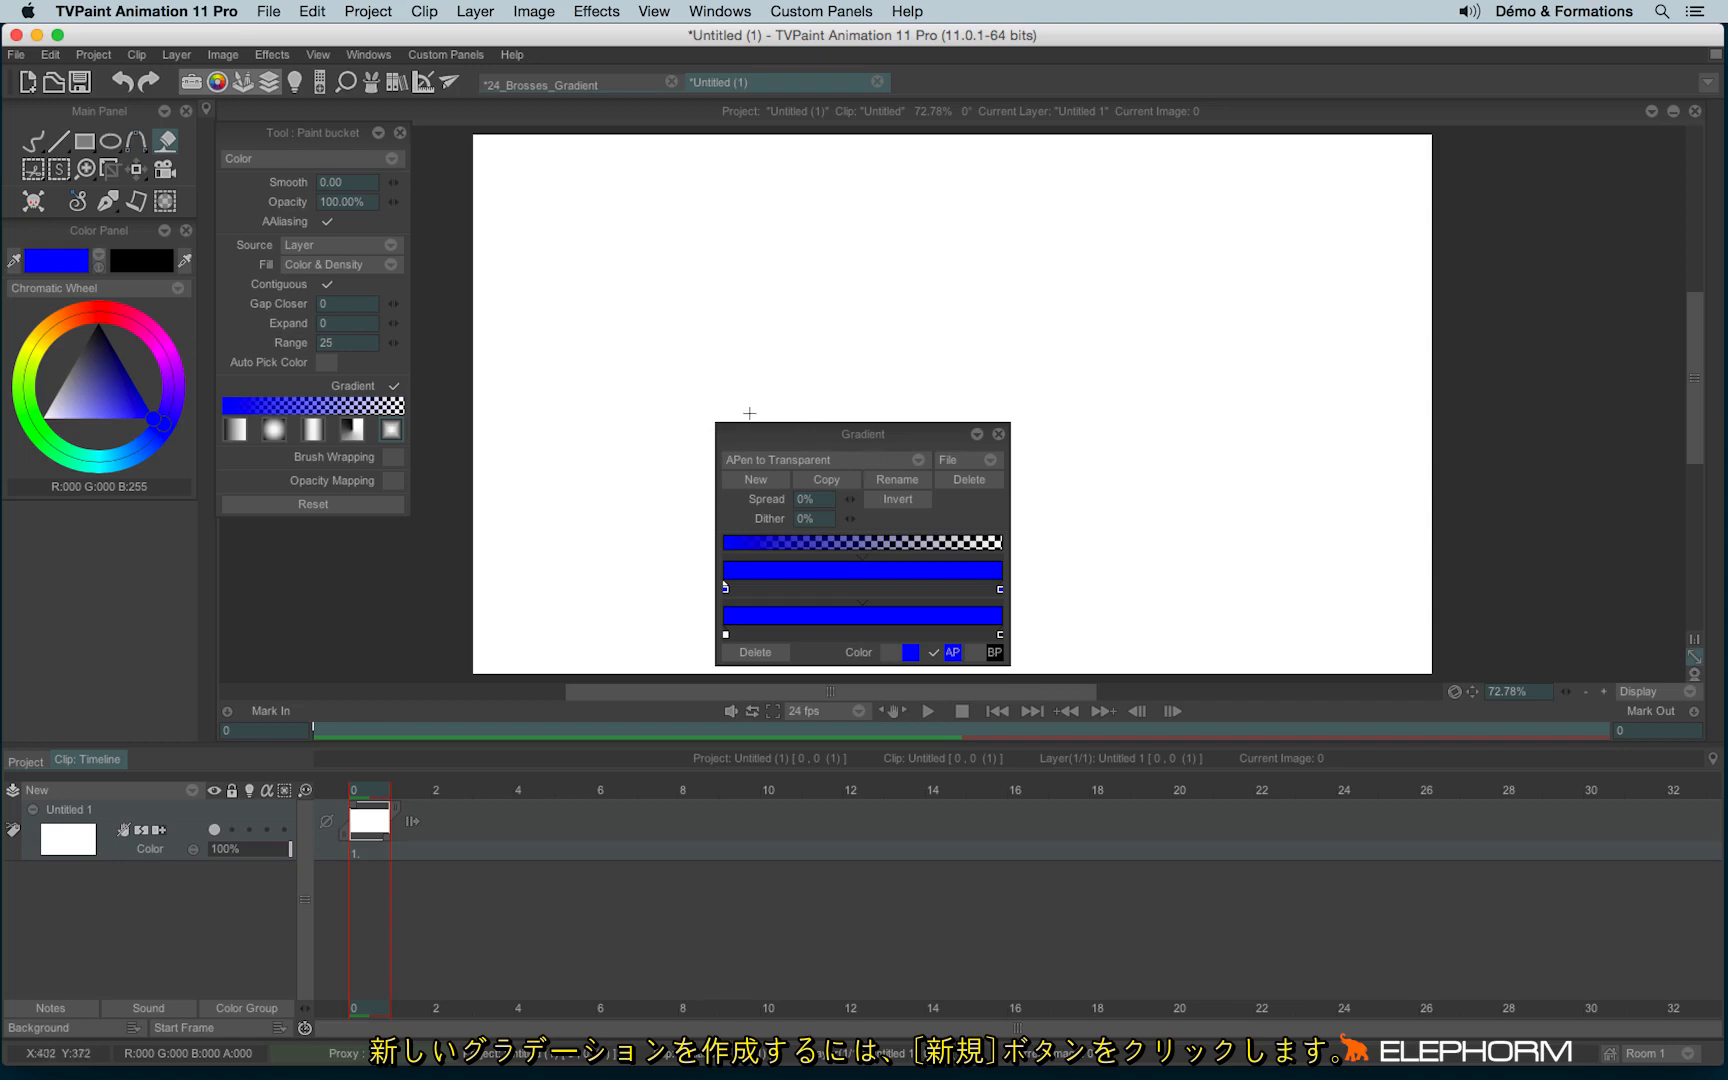
Step: Create a new gradient named "my gradient" and move the Gradient window higher over the canvas
left_click(741, 483)
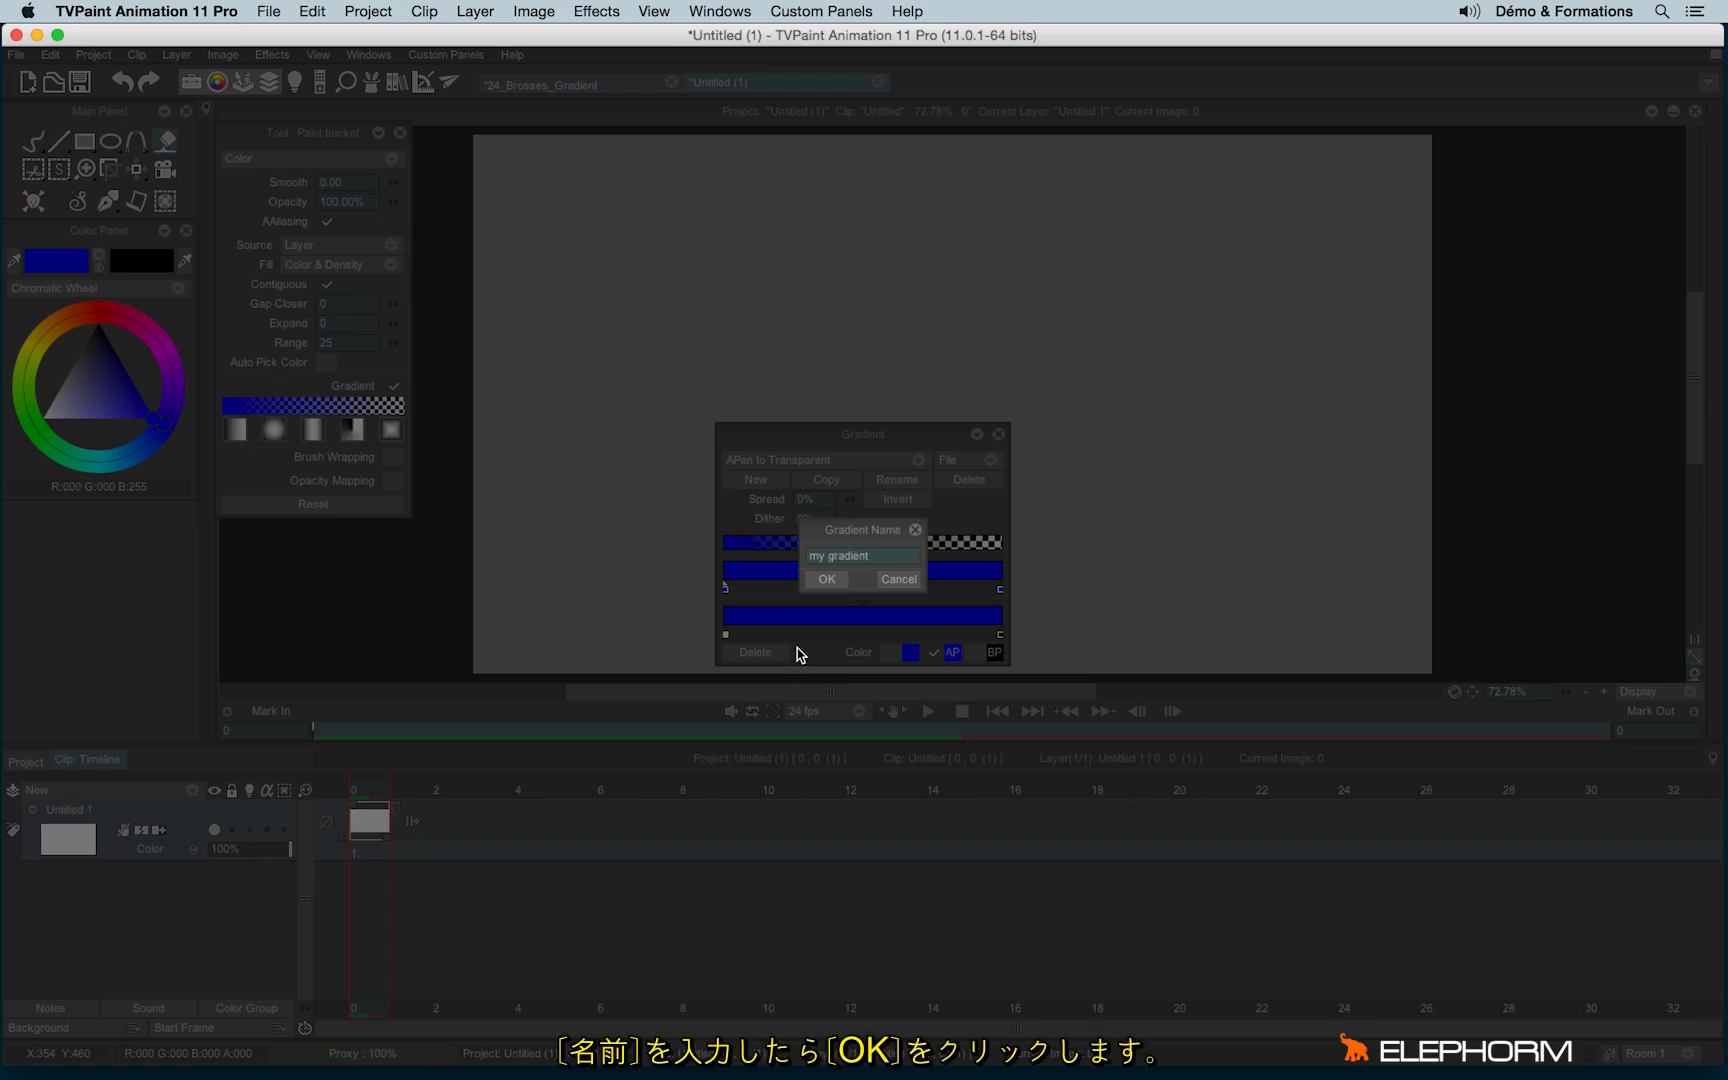
left_click(826, 580)
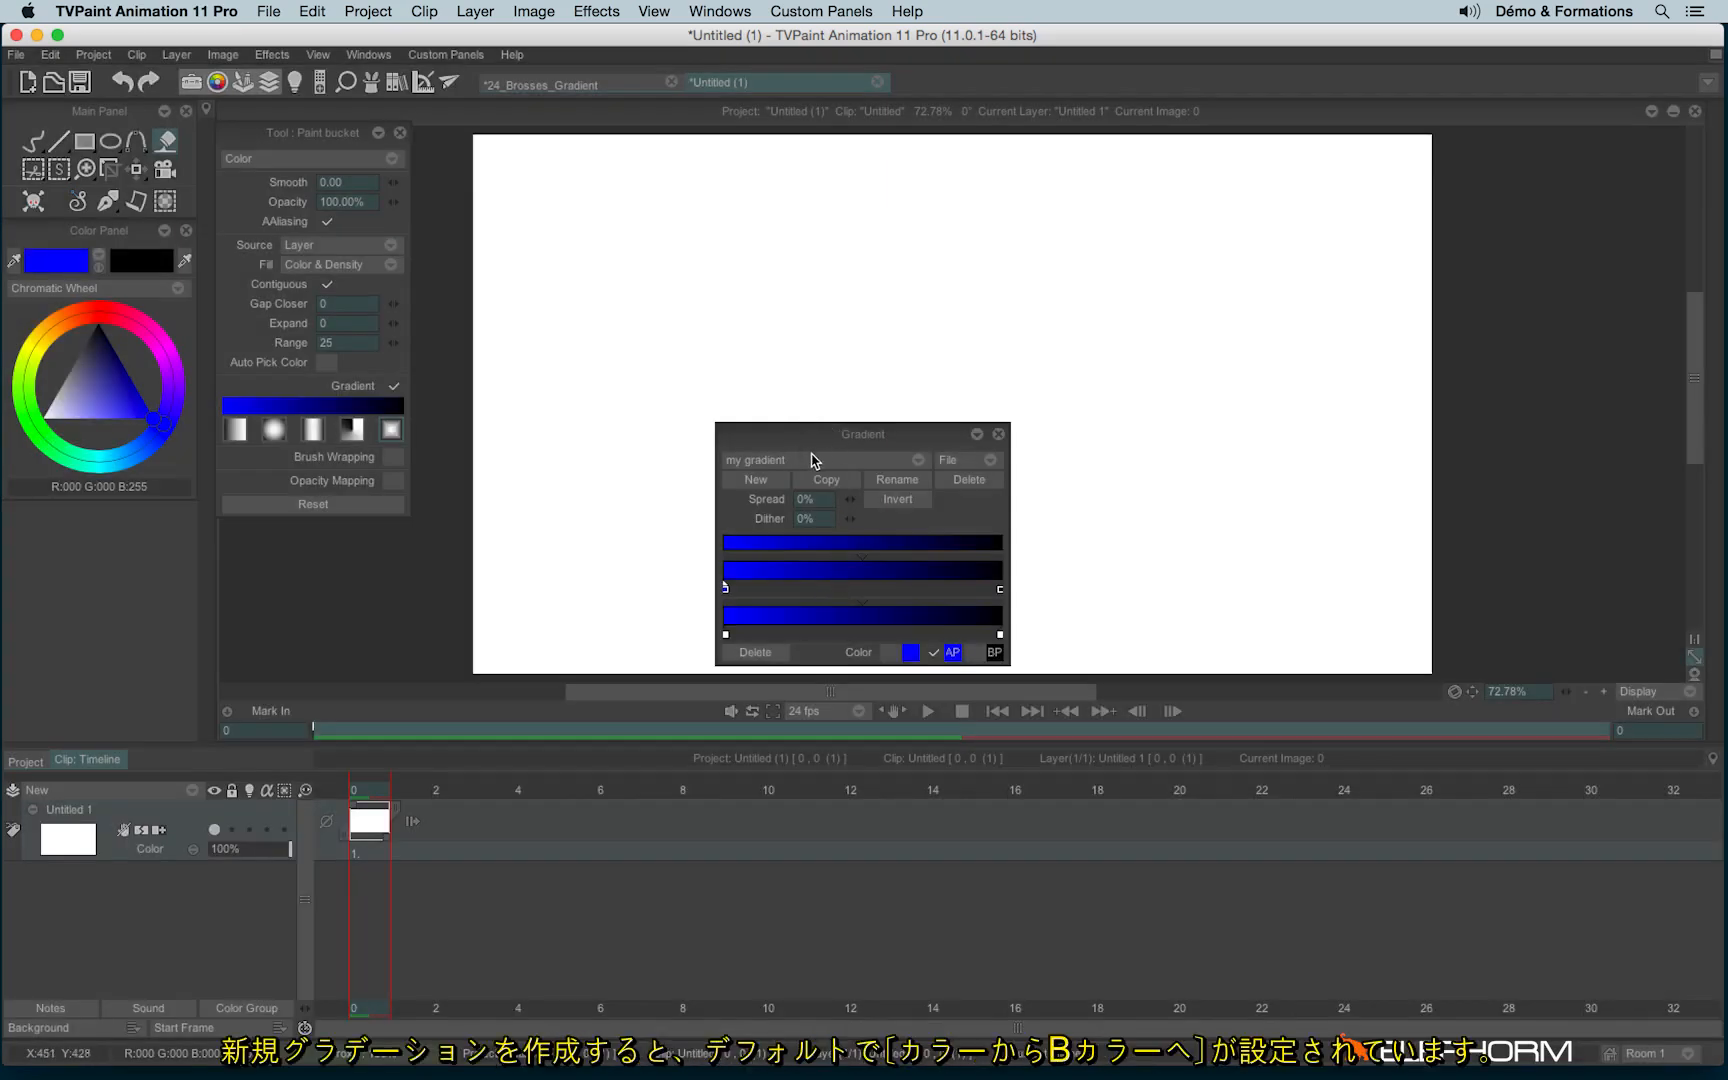
left_click_drag(845, 442, 826, 304)
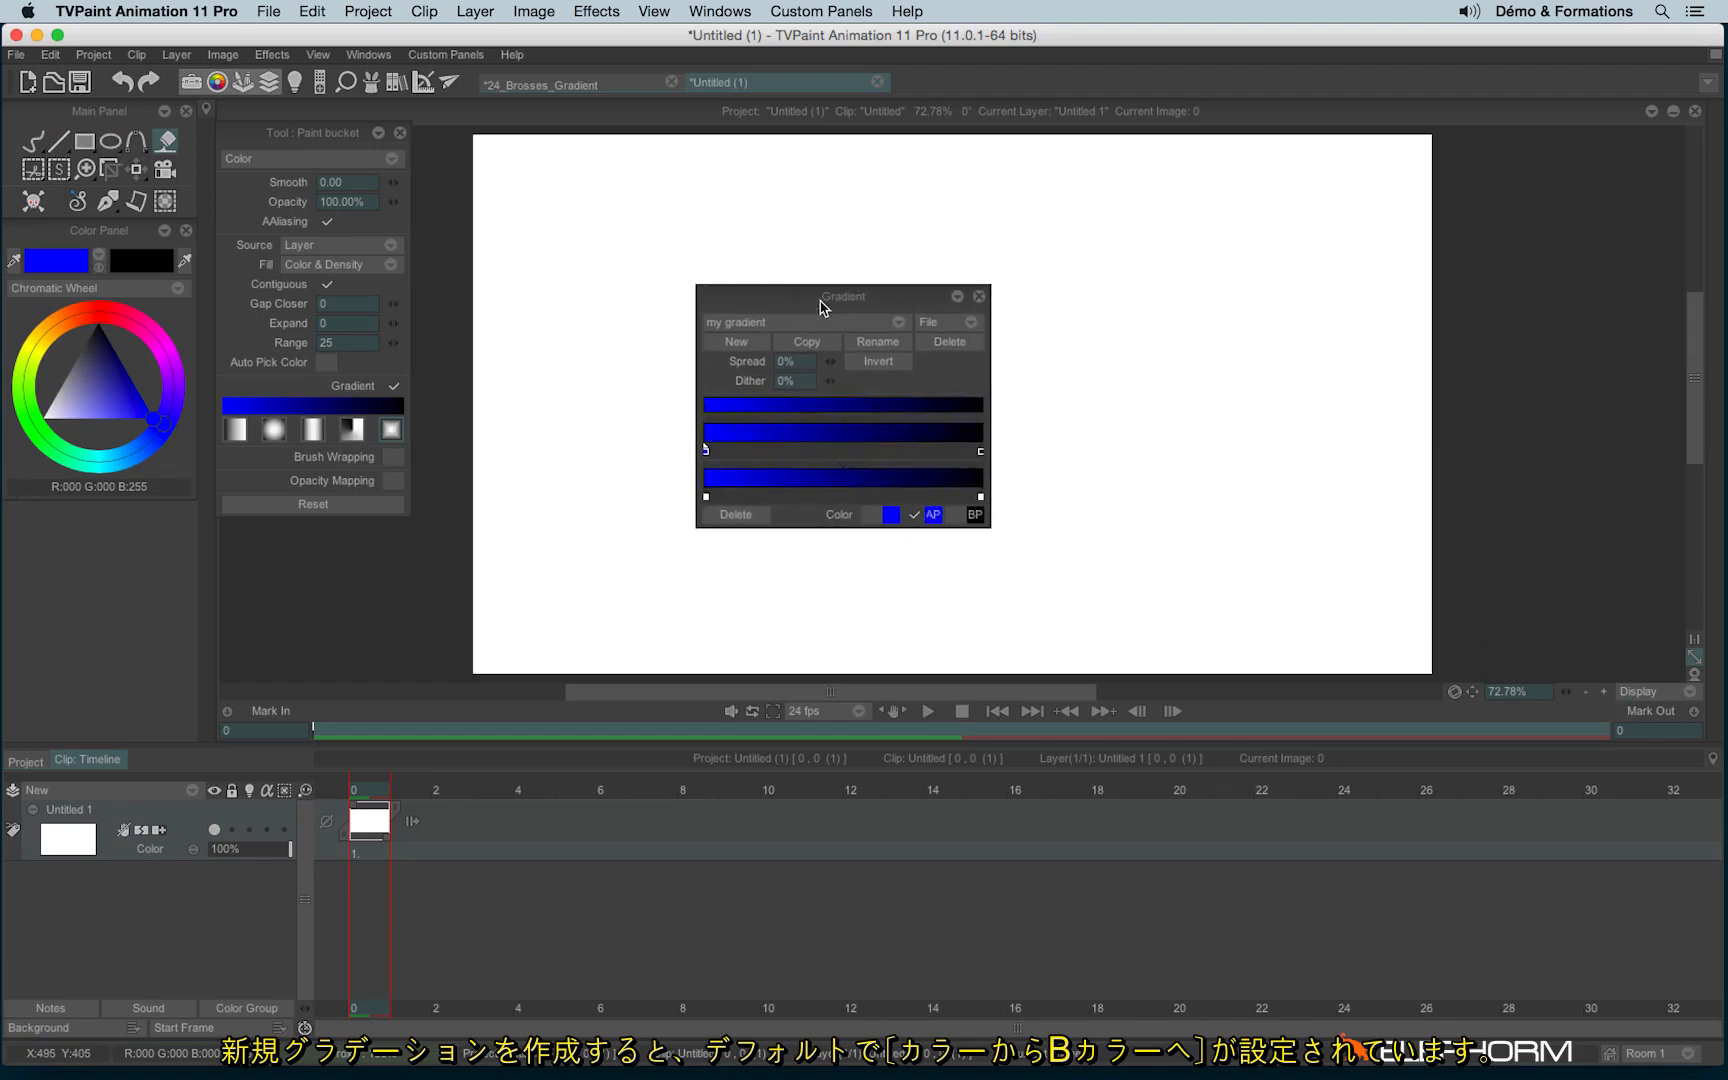
Step: Try the BP colour option on the gradient's start tile and set it back to AP
left_click(702, 447)
left_click(962, 514)
left_click(935, 520)
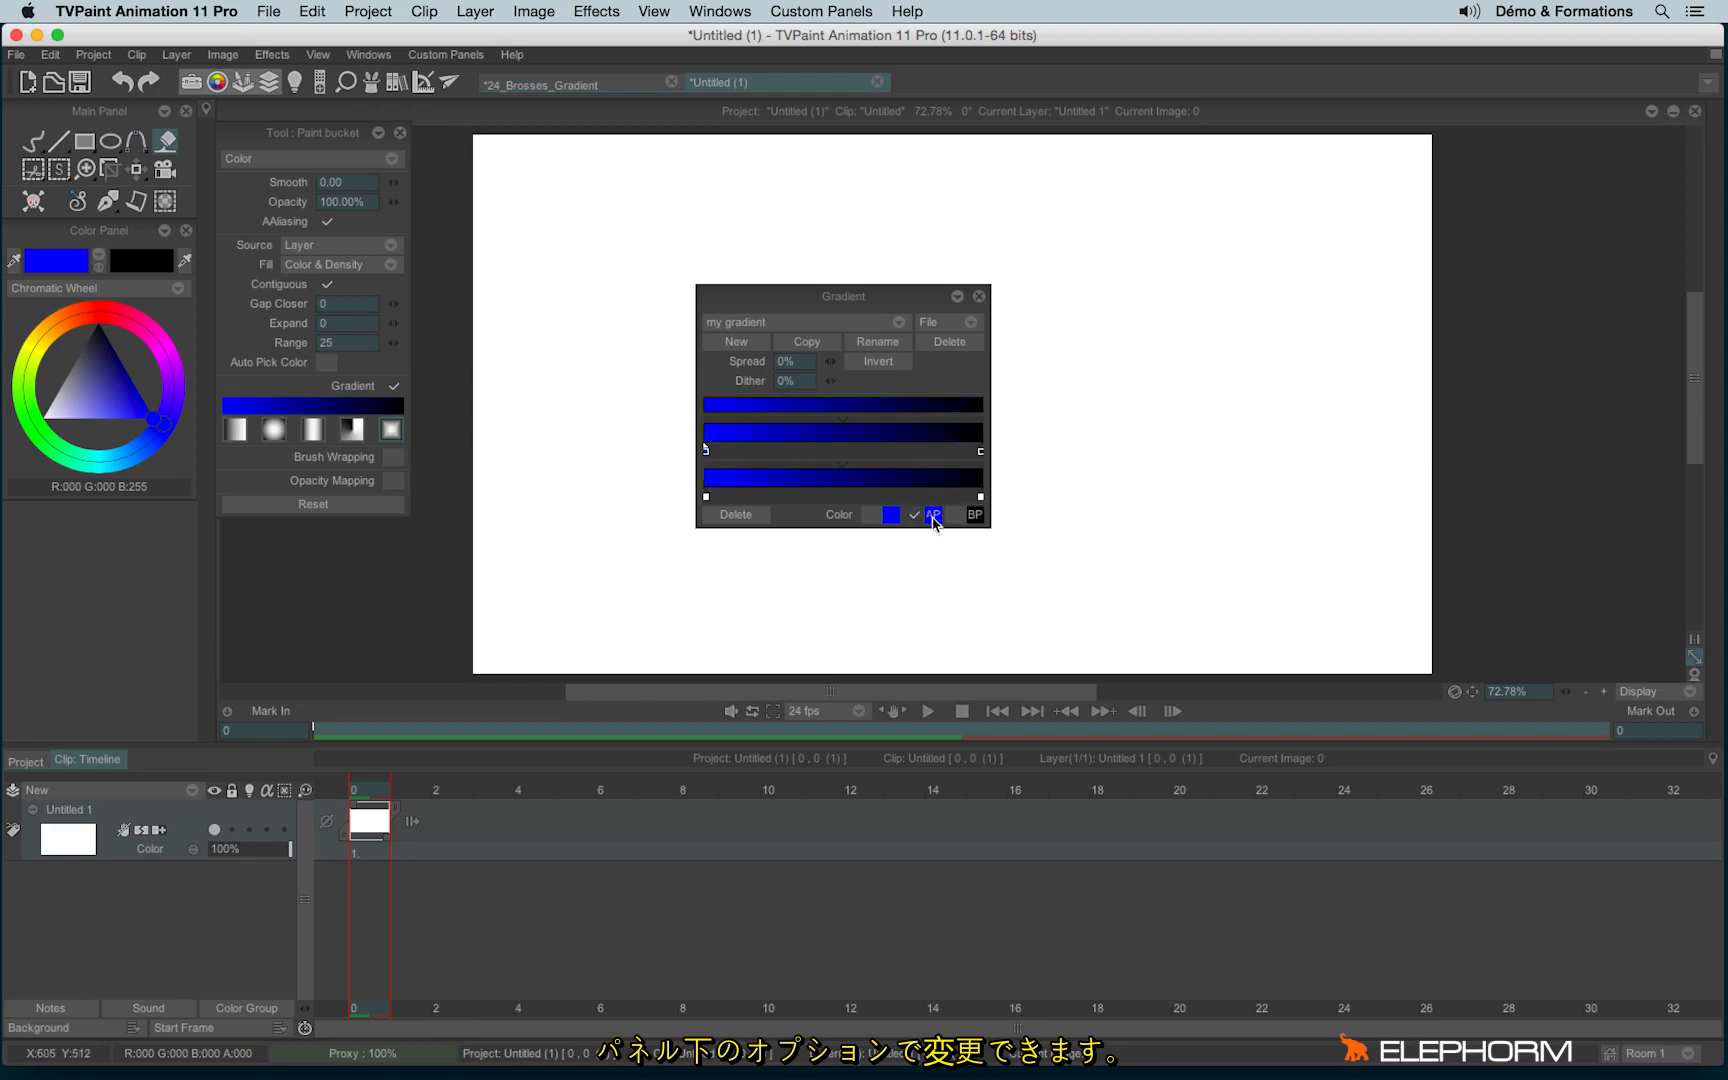
left_click(968, 516)
left_click(933, 516)
left_click(968, 516)
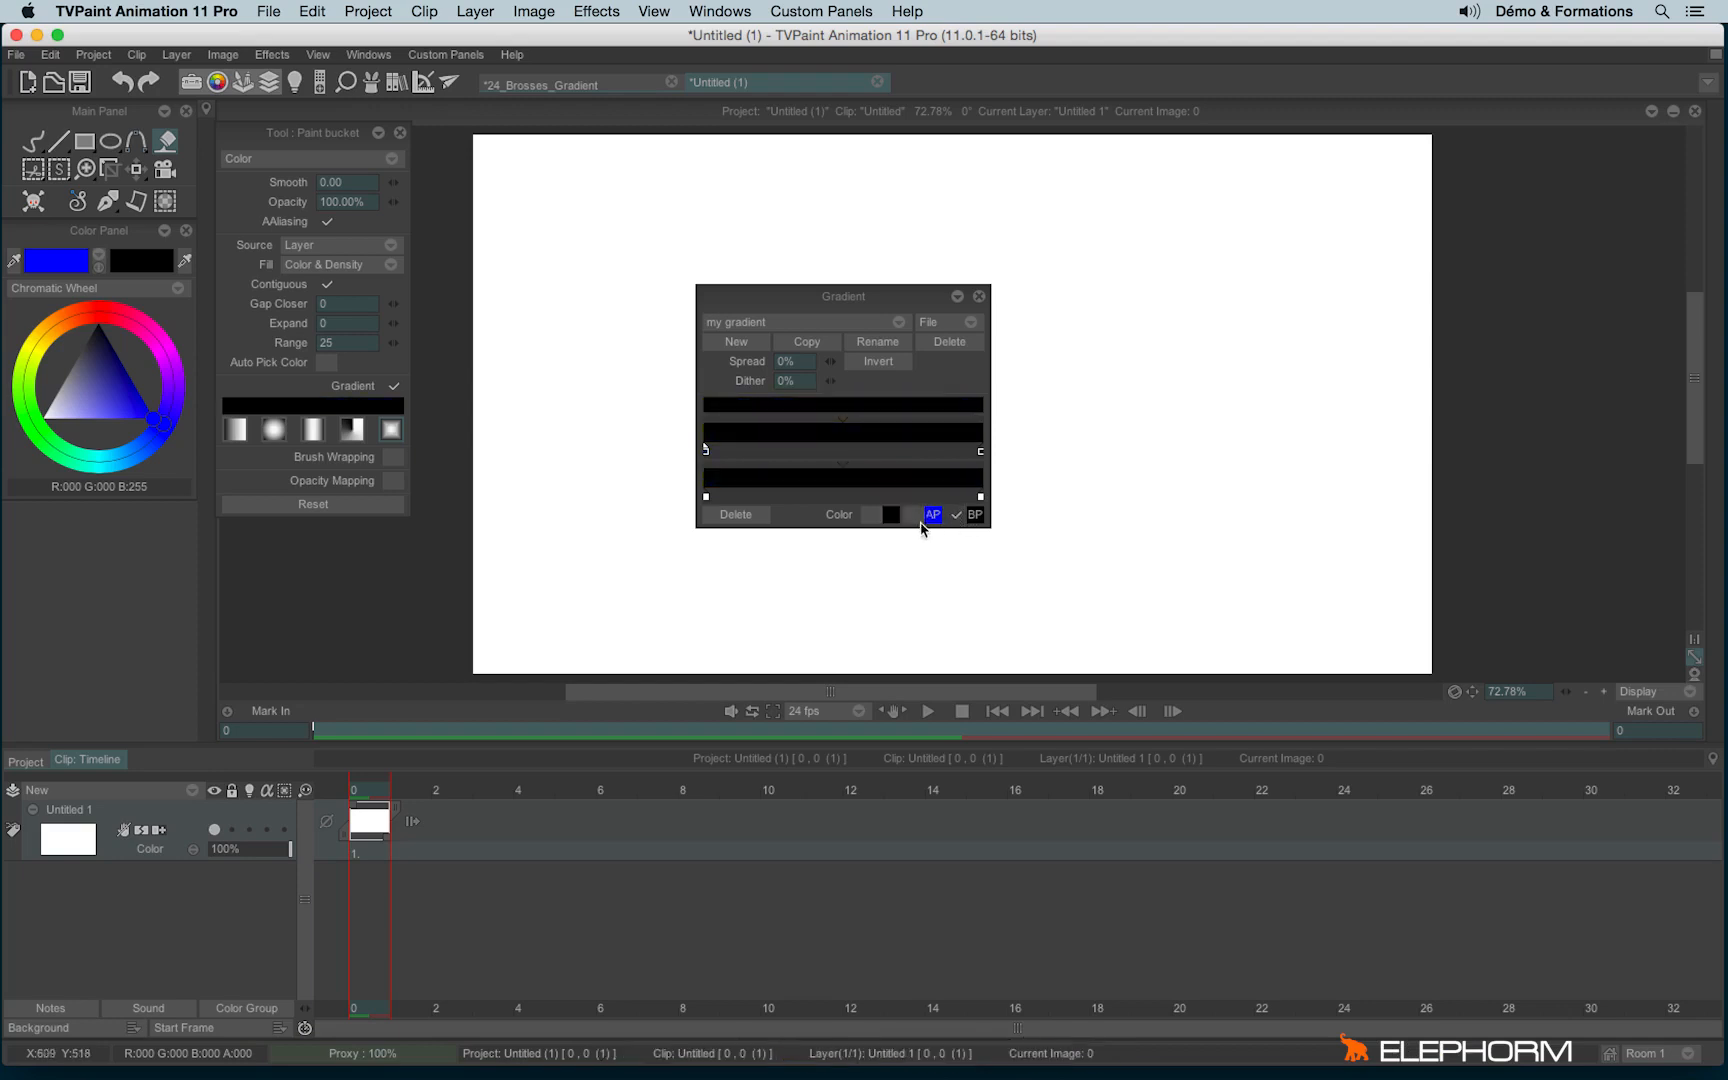
left_click(933, 516)
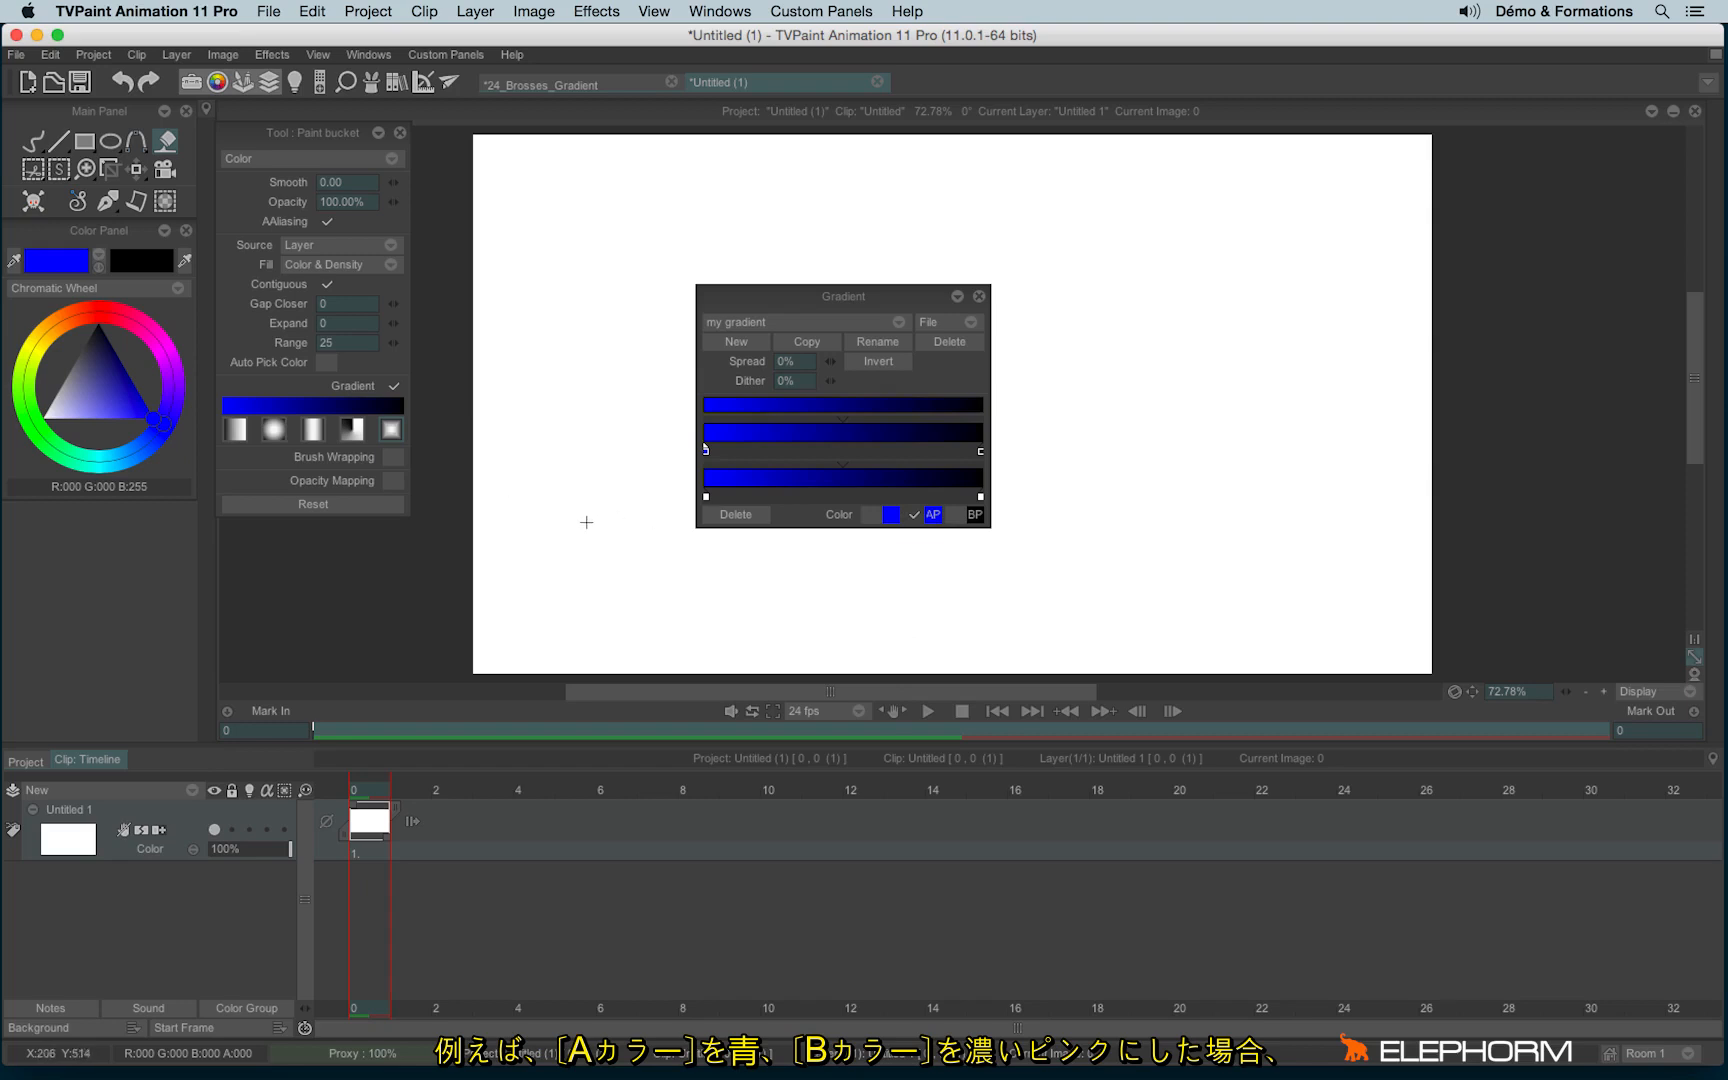
Step: Set the A colour to azure blue (R0 G151 B255) and the B colour to deep pink (R255 G0 B112)
left_click_drag(140, 428, 121, 457)
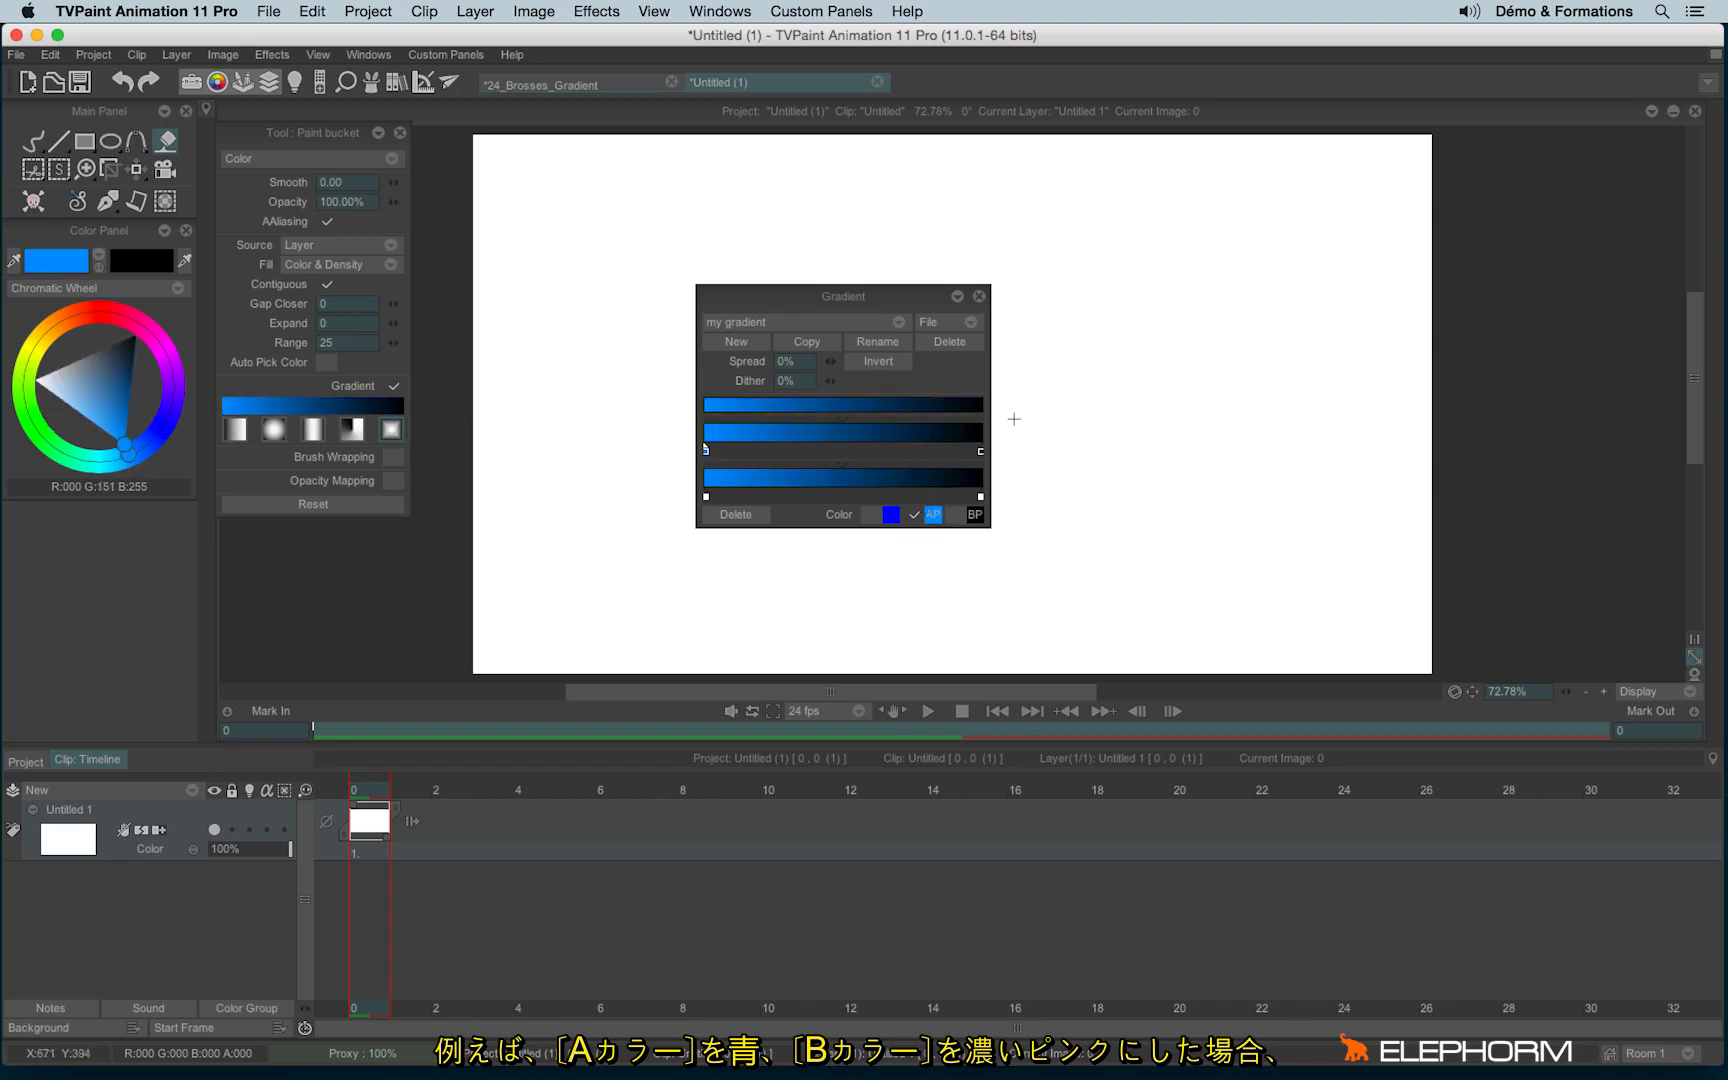
left_click(145, 261)
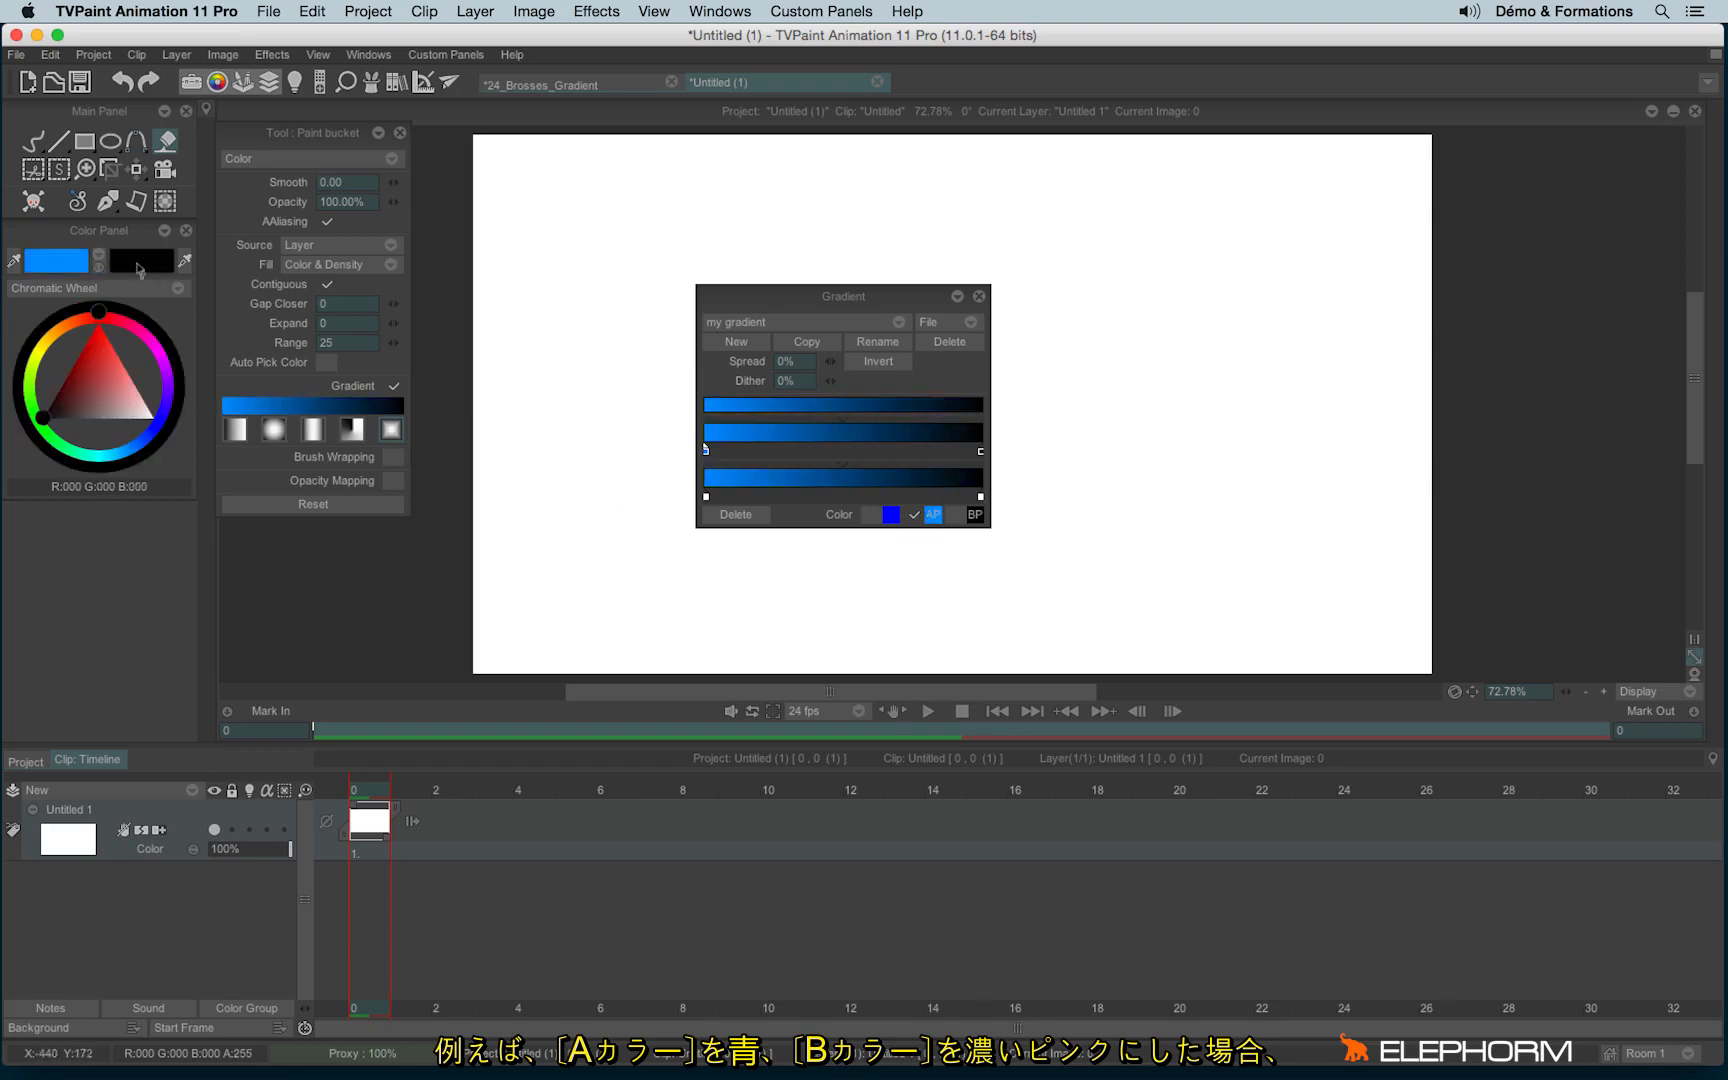
left_click(120, 330)
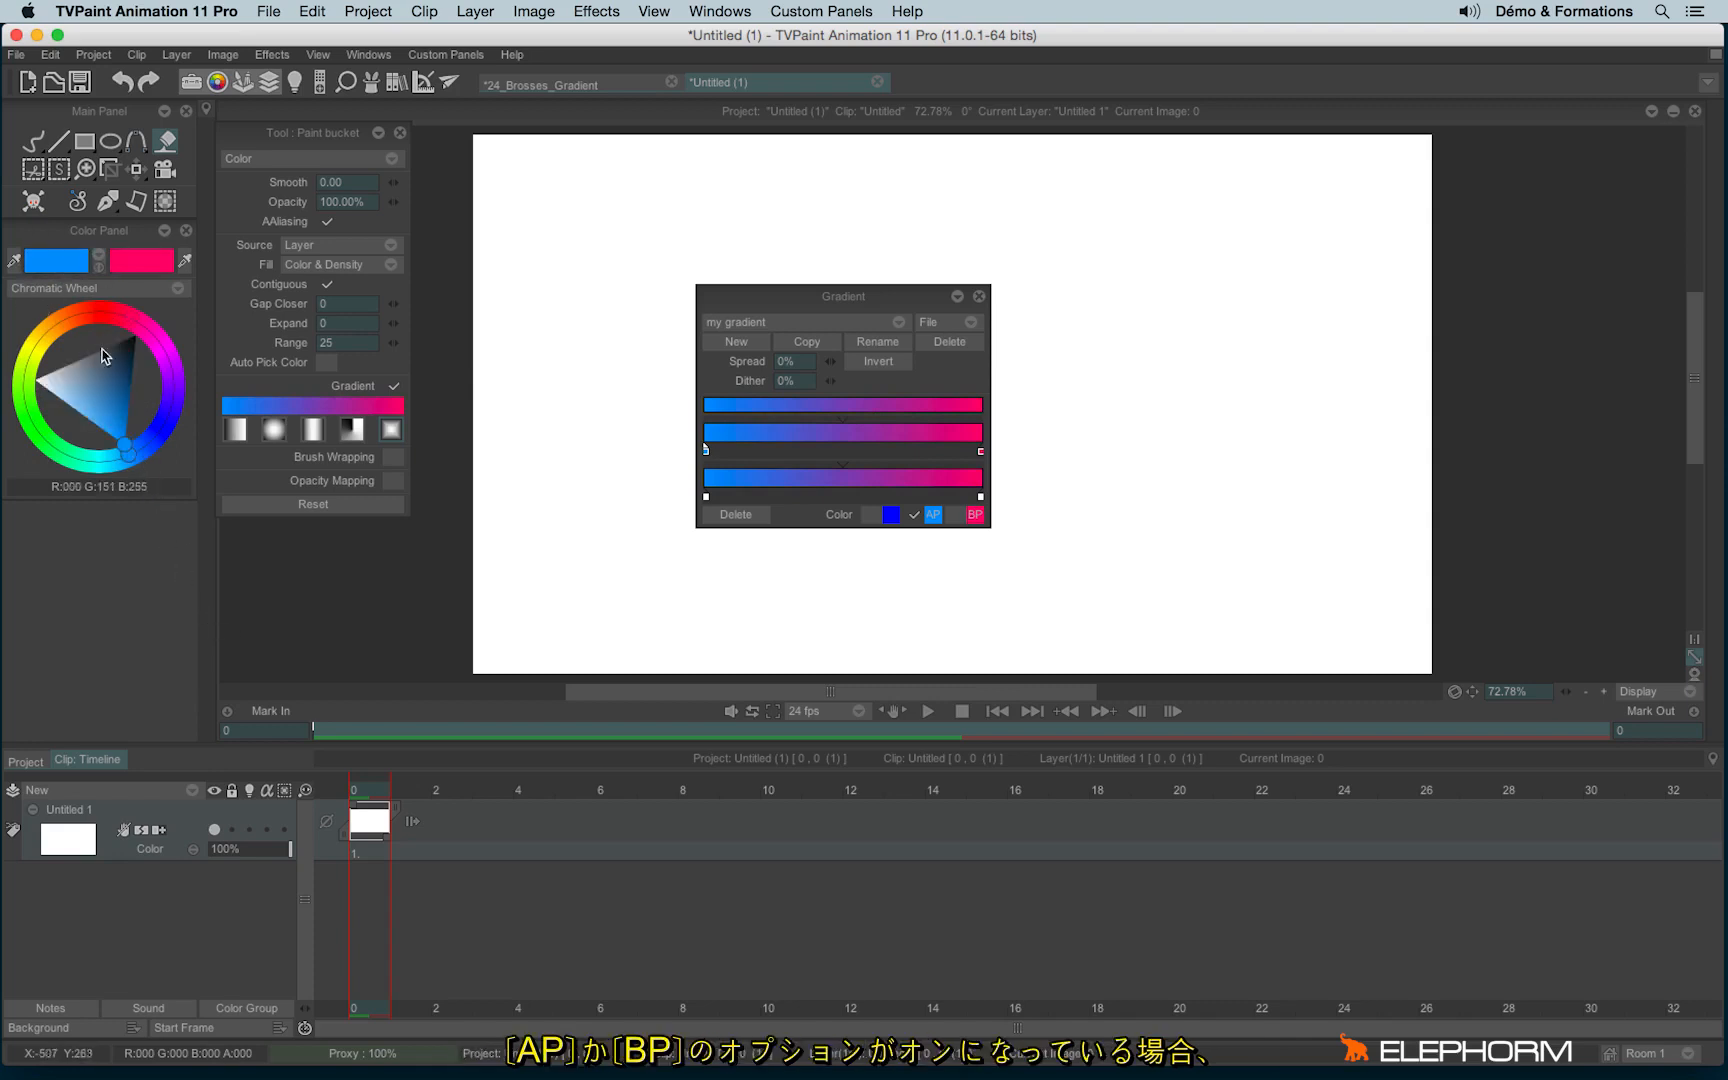
Step: Try bright green (R0 G255 B35) as the A colour and return it to azure blue
left_click(42, 438)
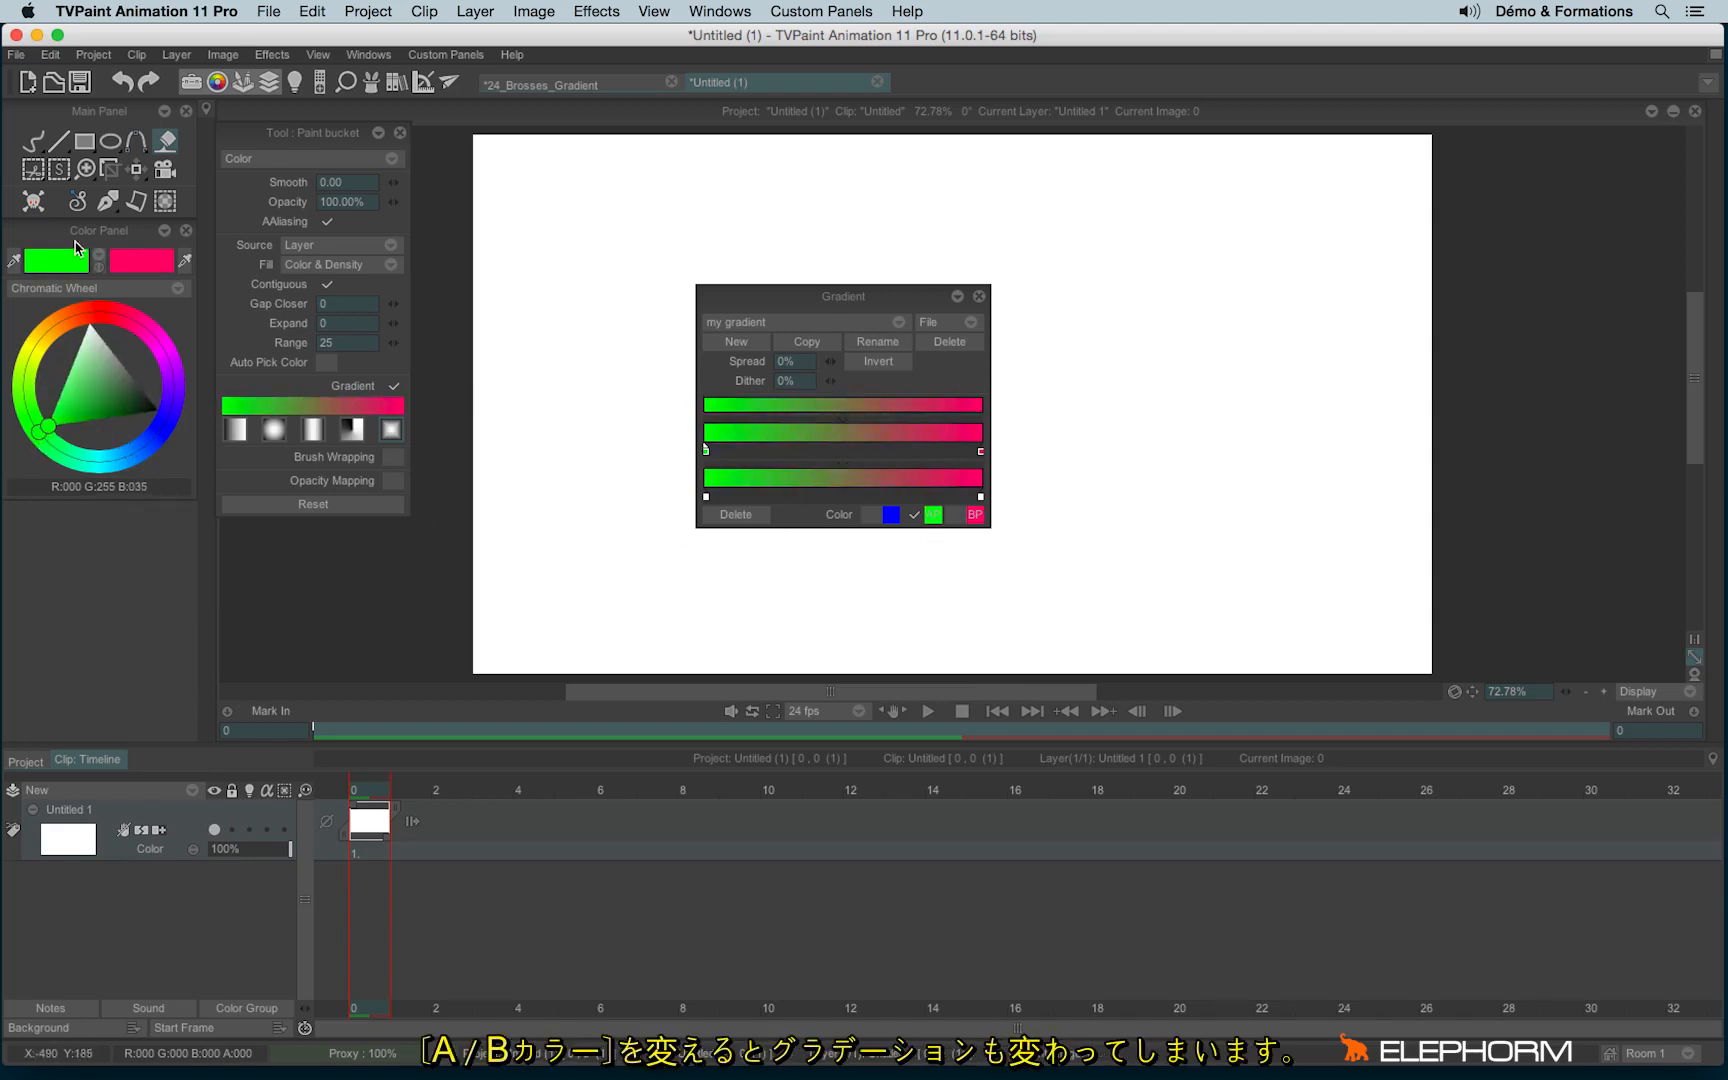
left_click(99, 258)
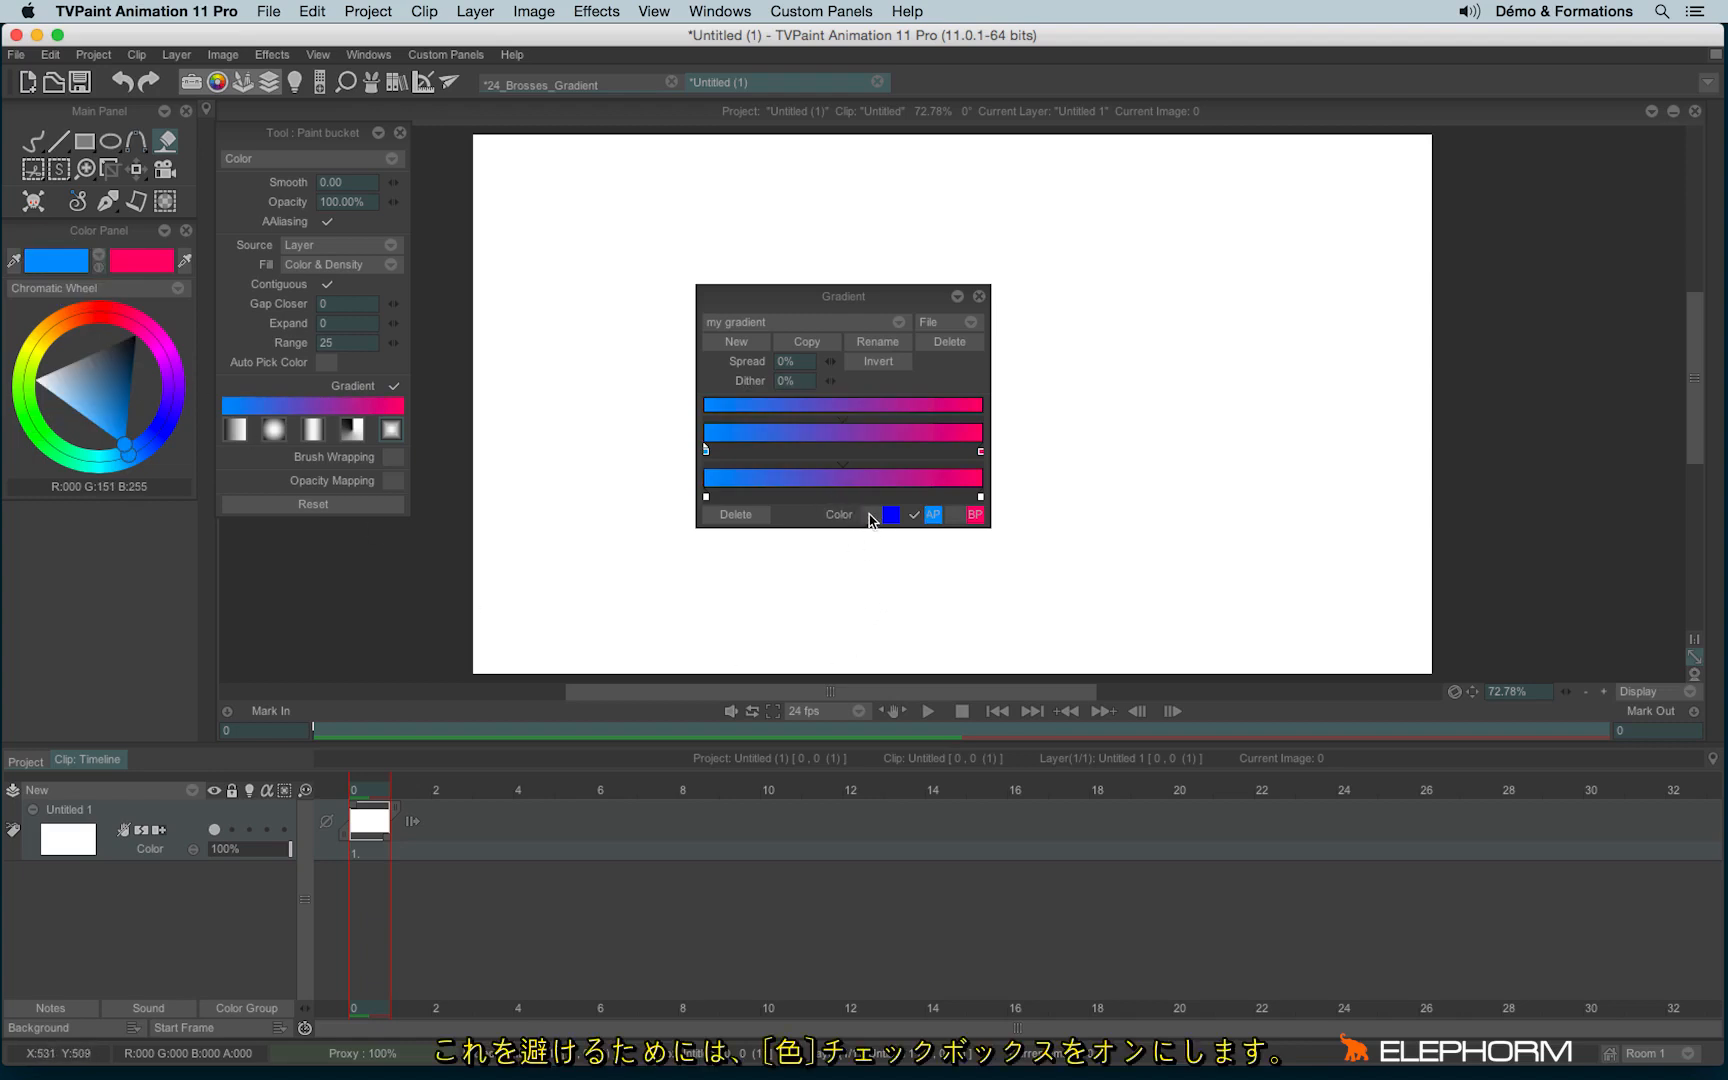
Step: Switch both end colour tiles to their own fixed Color, azure blue at the start and deep pink at the end
left_click(870, 516)
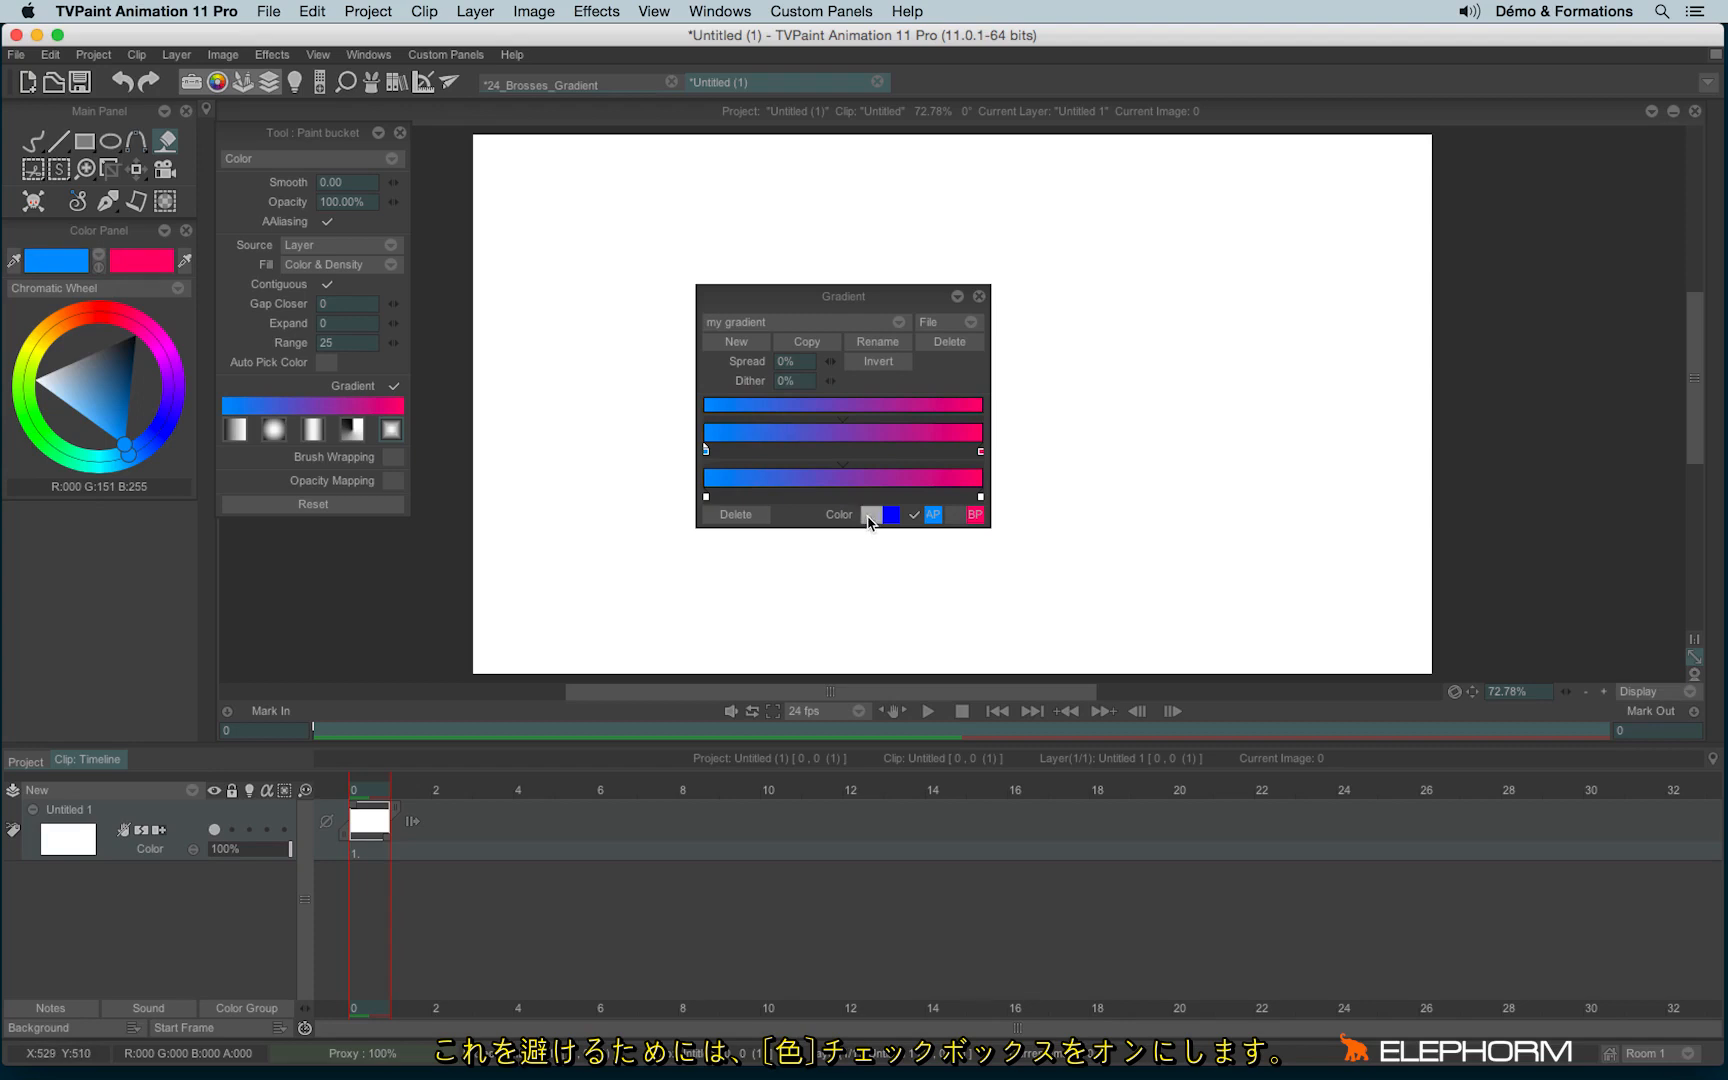
left_click(53, 265)
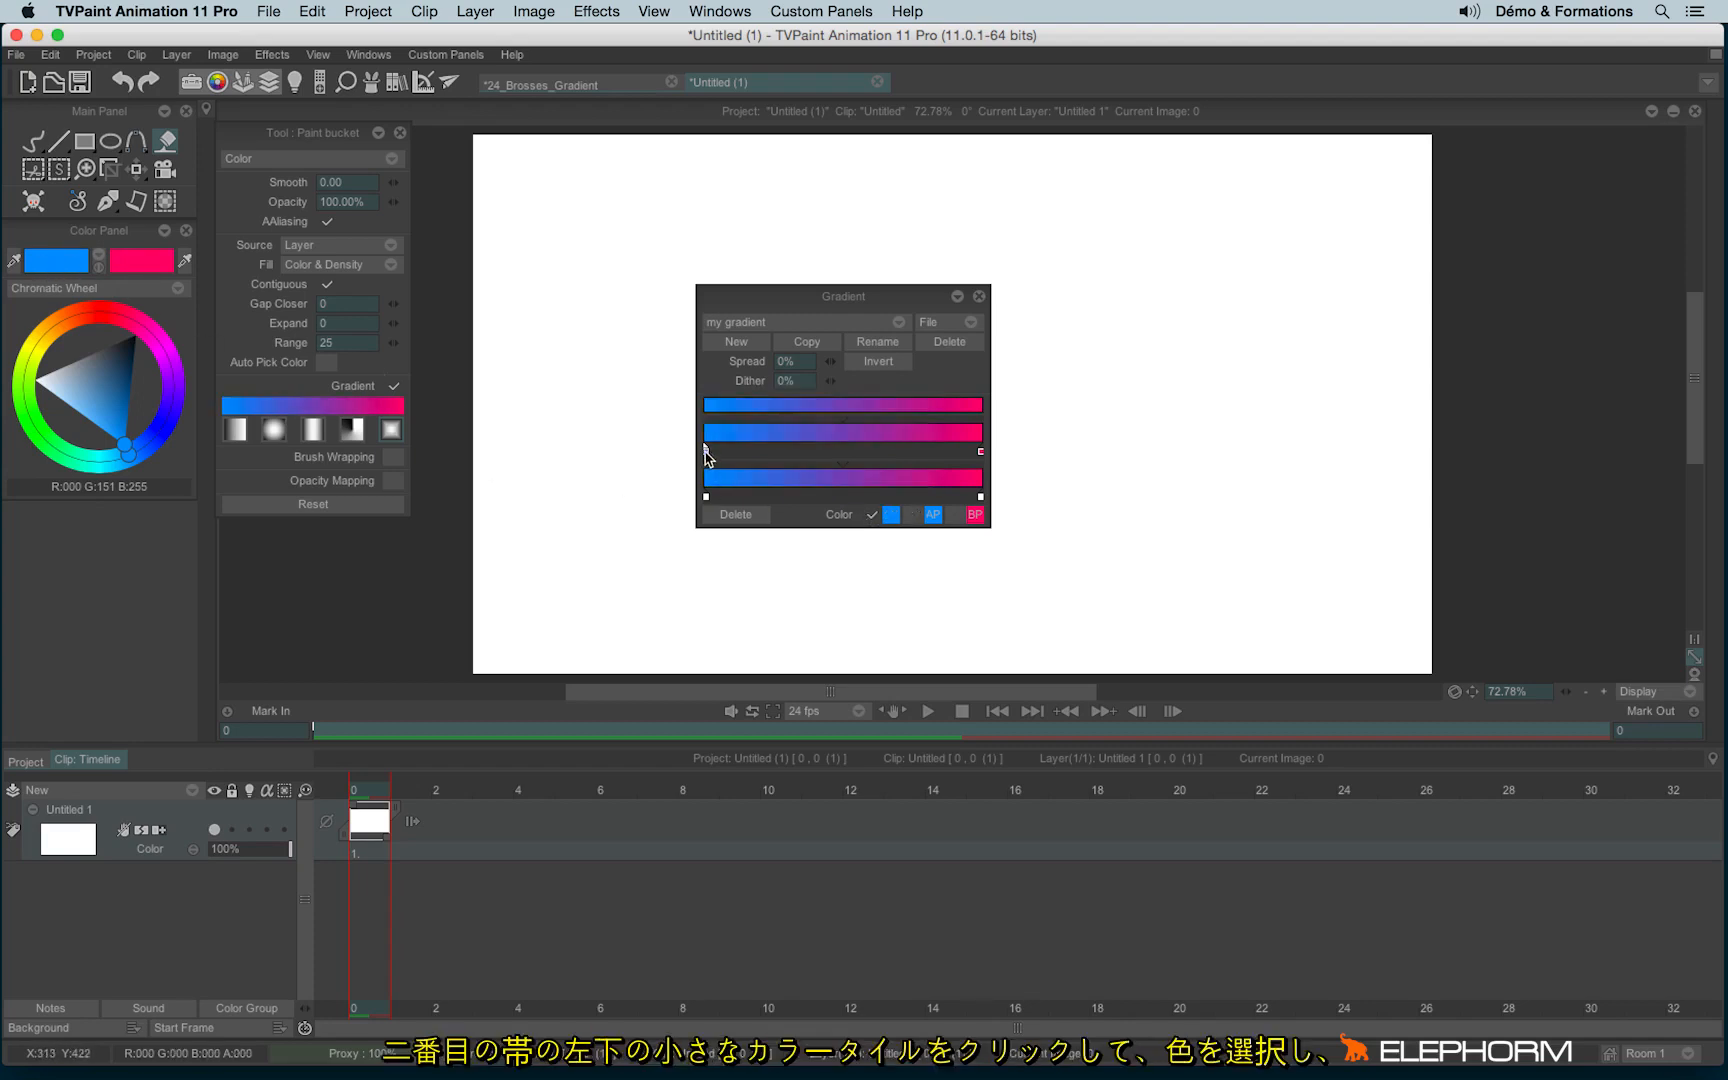
left_click(980, 452)
left_click(871, 515)
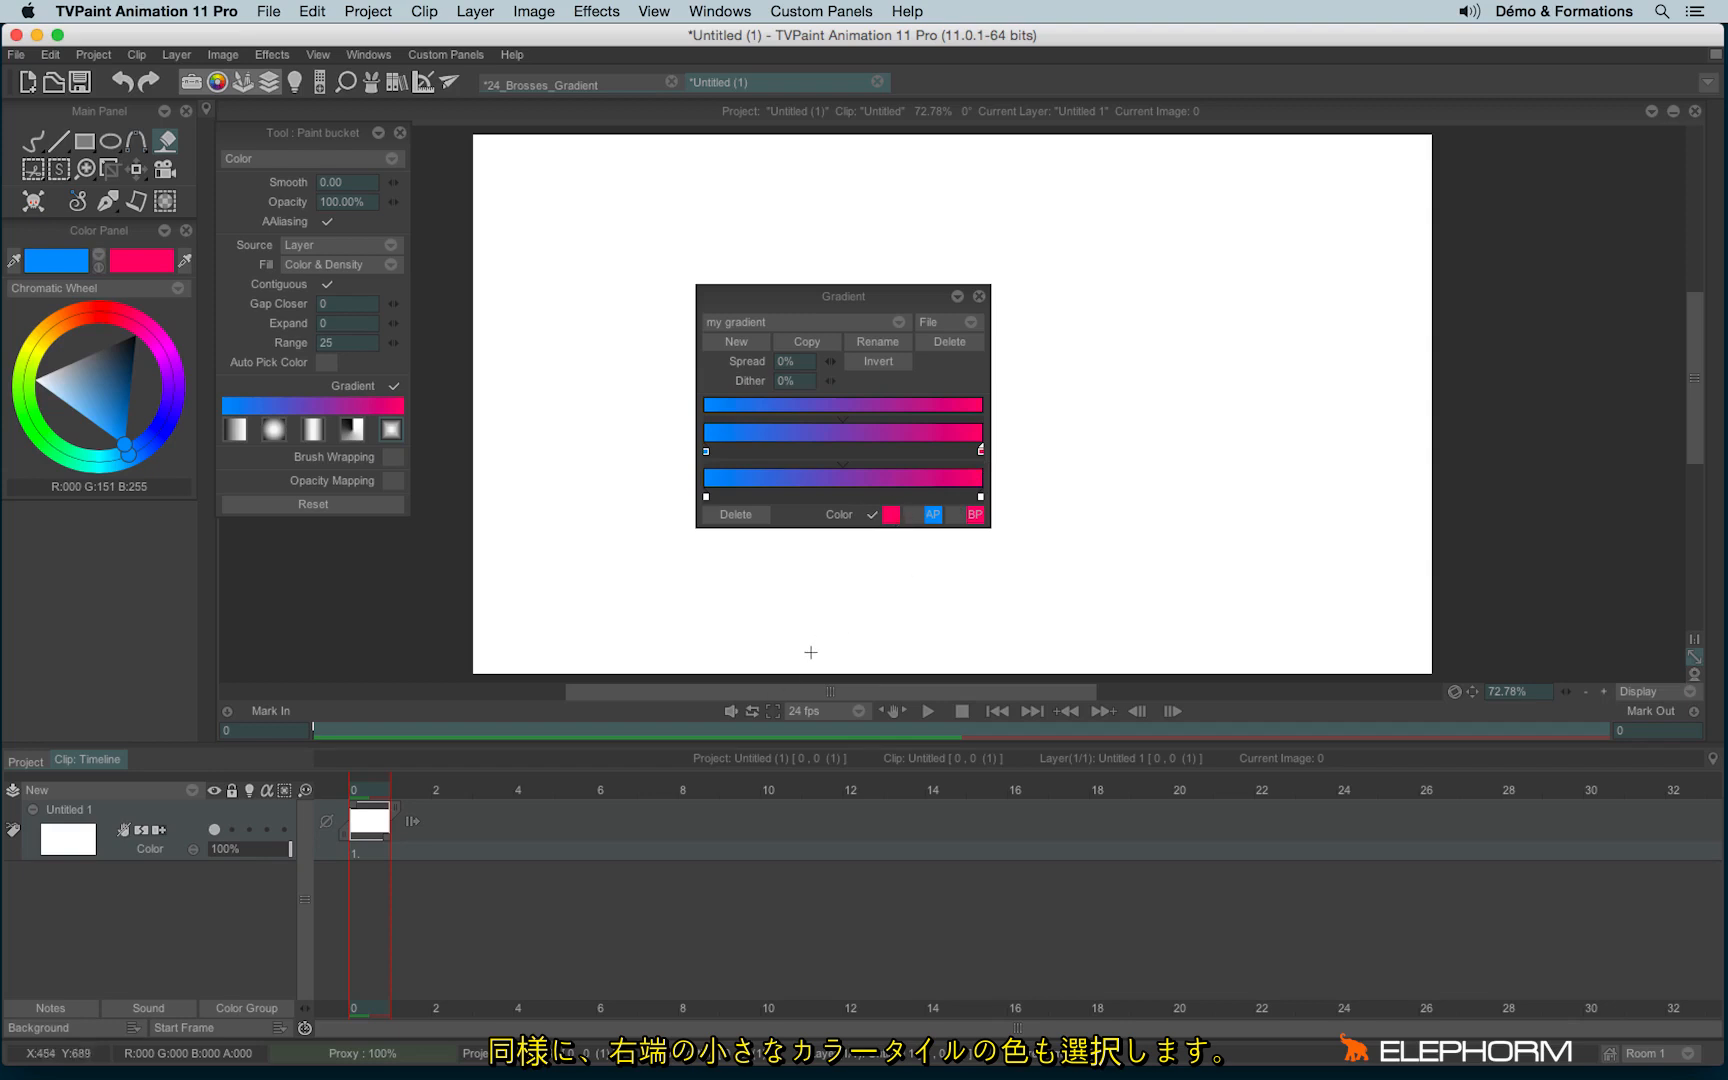
Step: Add a pale grey-blue colour tile to the gradient and place it about one fifth from the start
left_click(843, 452)
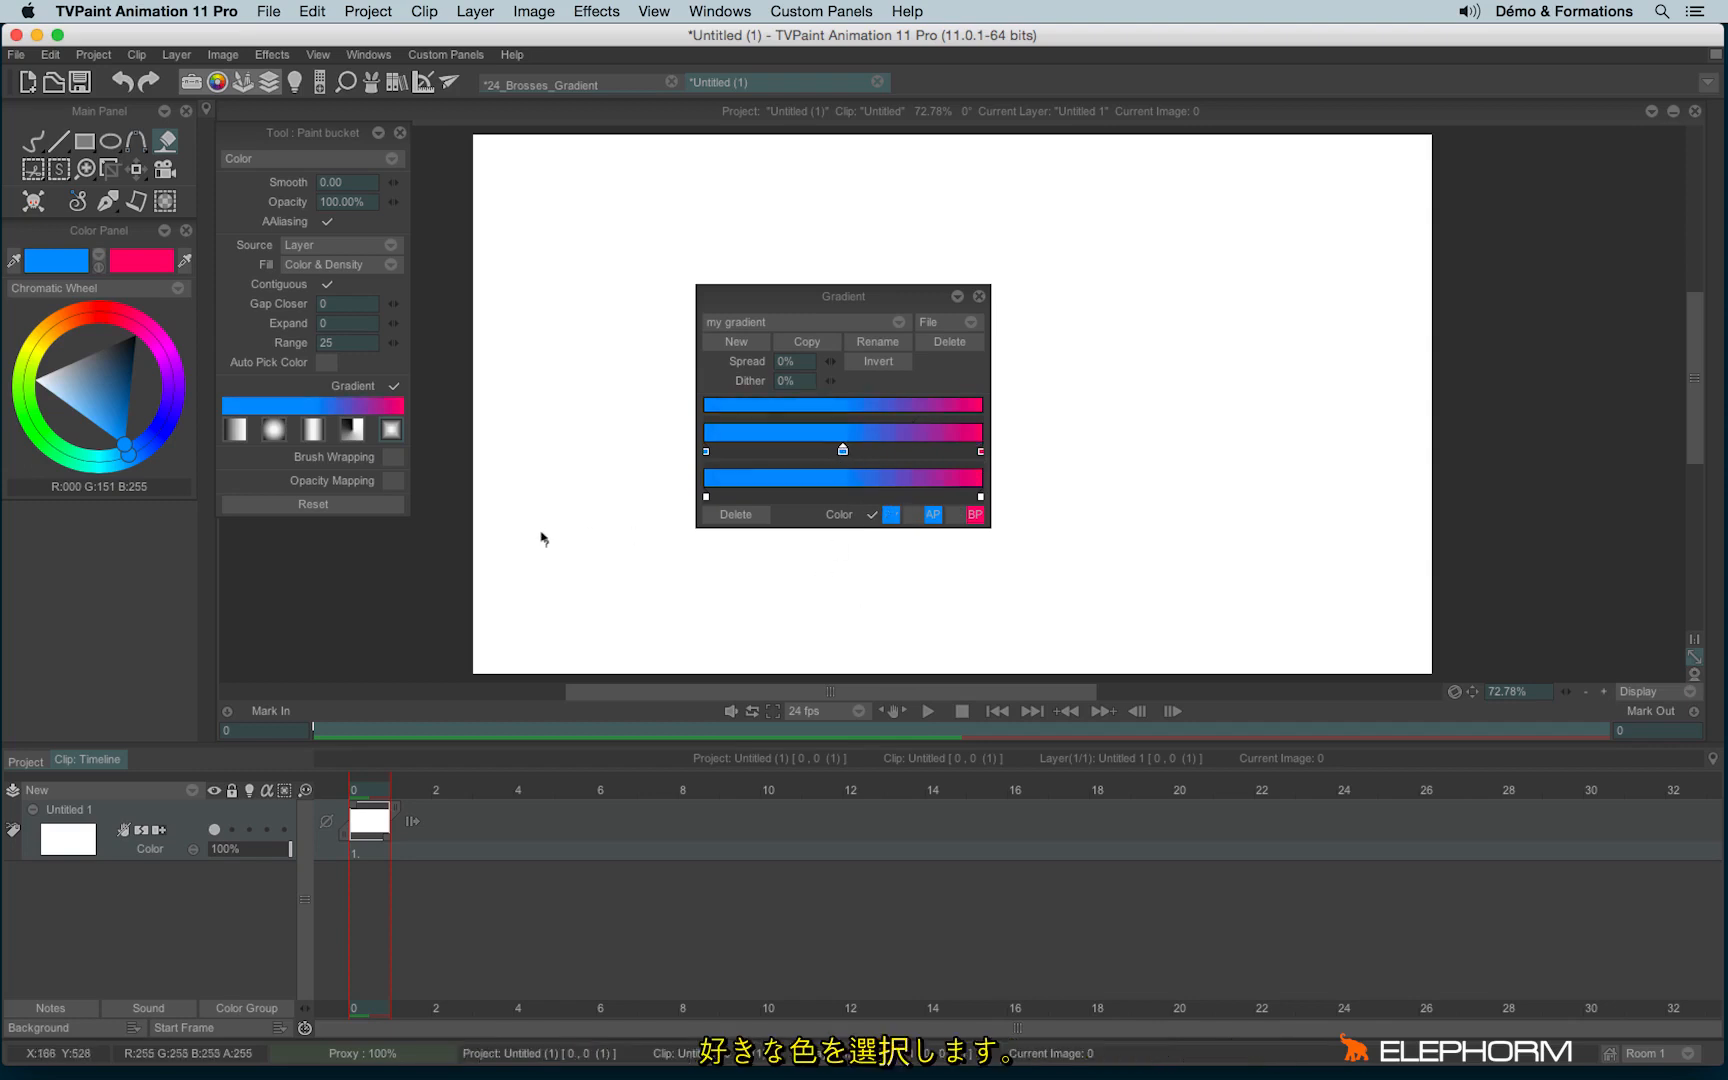
left_click(62, 392)
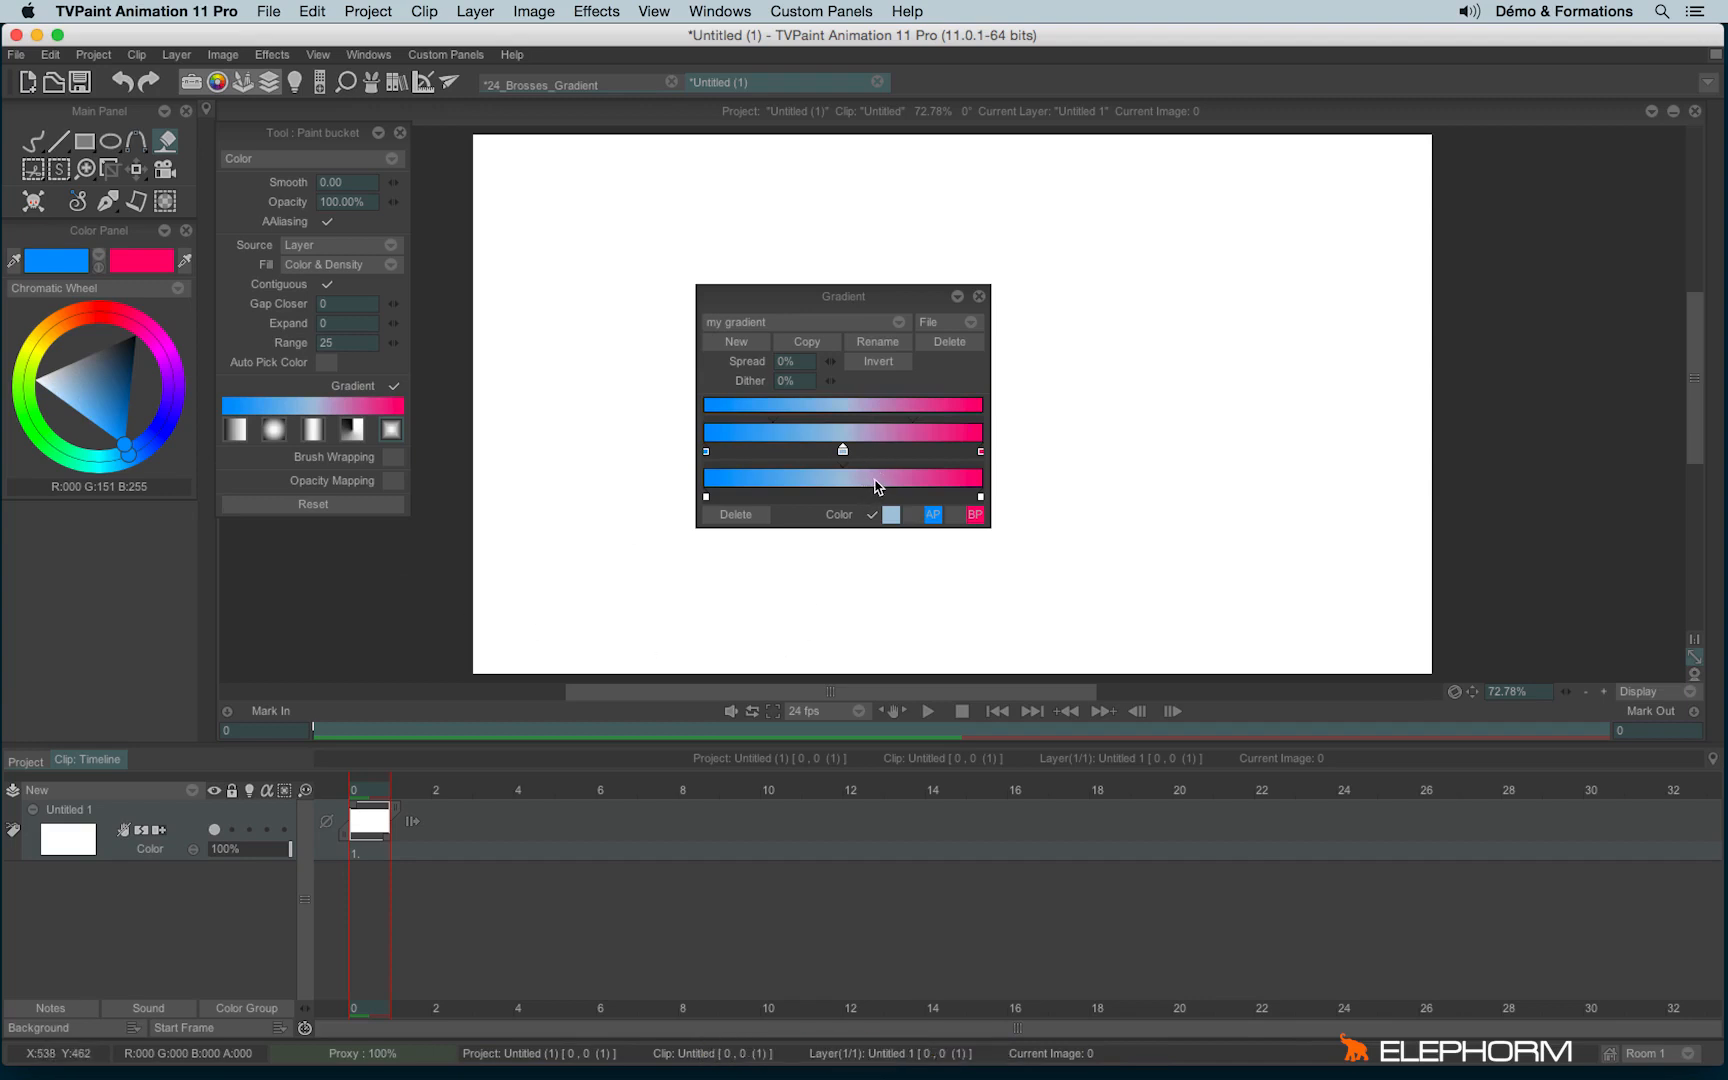
left_click_drag(843, 452, 754, 462)
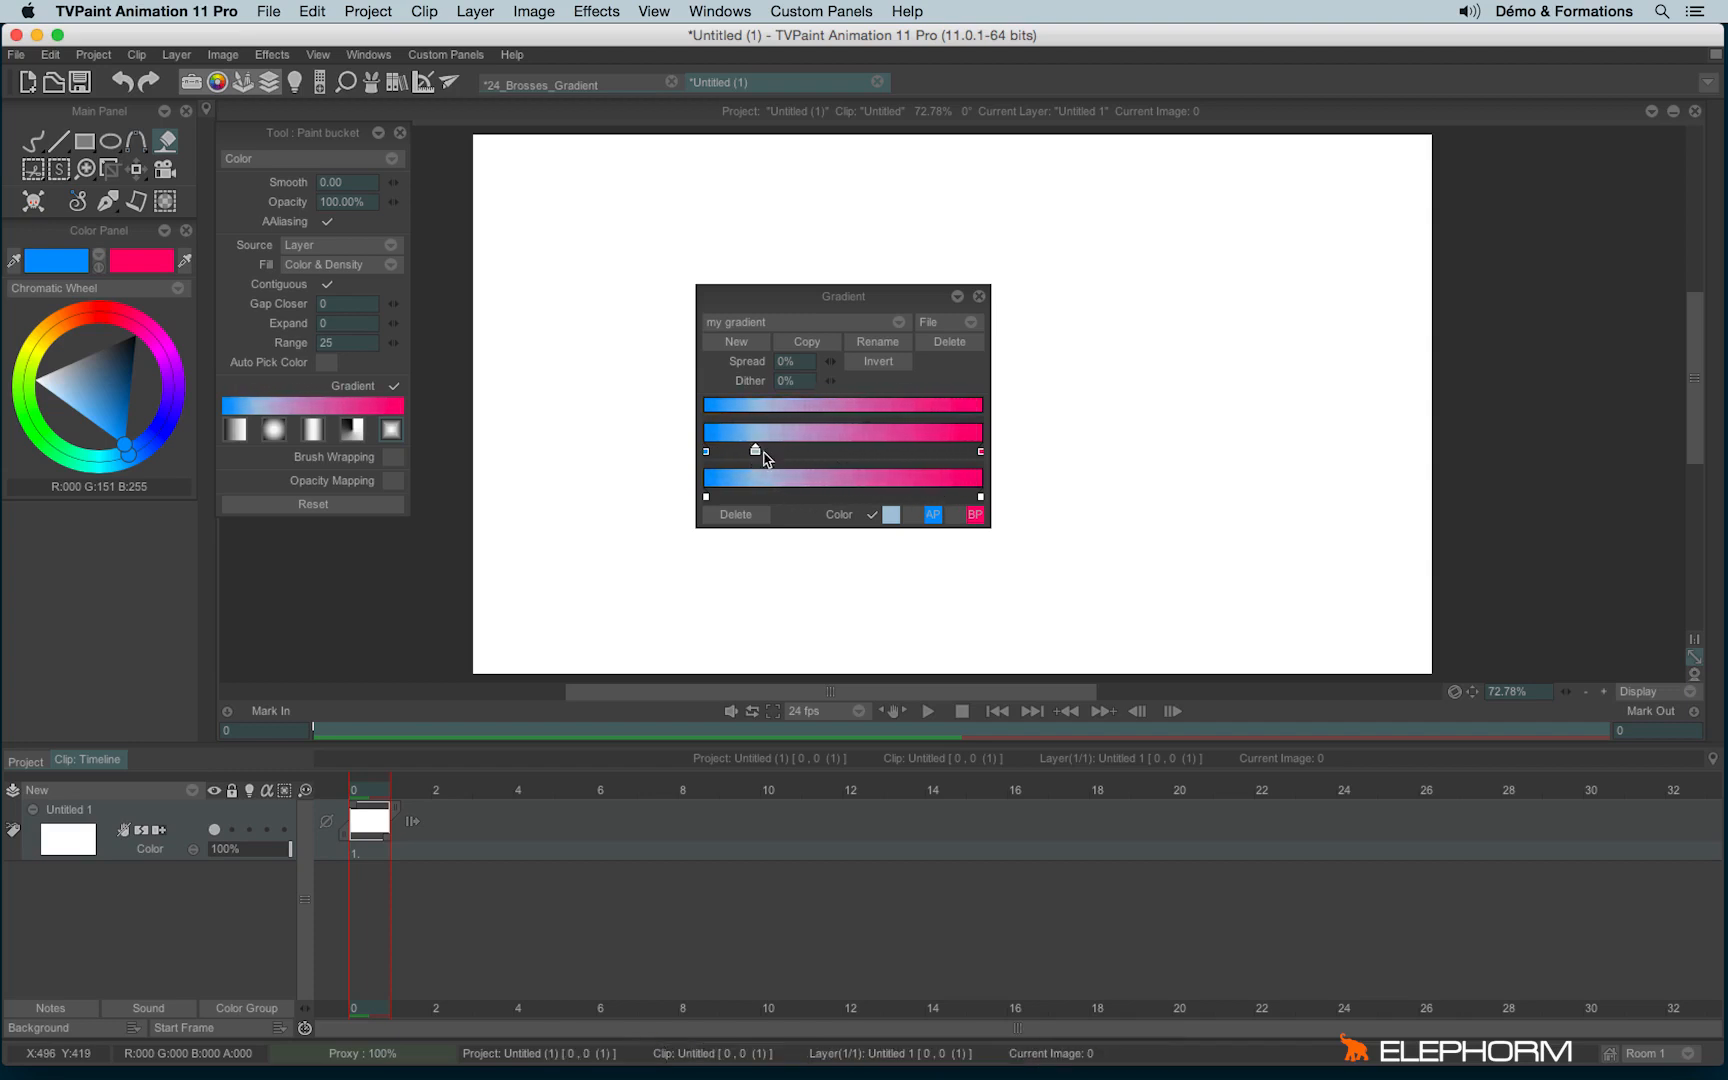
Step: Add another colour tile about two thirds along the gradient and set it to light pink (R255 G146 B193)
left_click(890, 455)
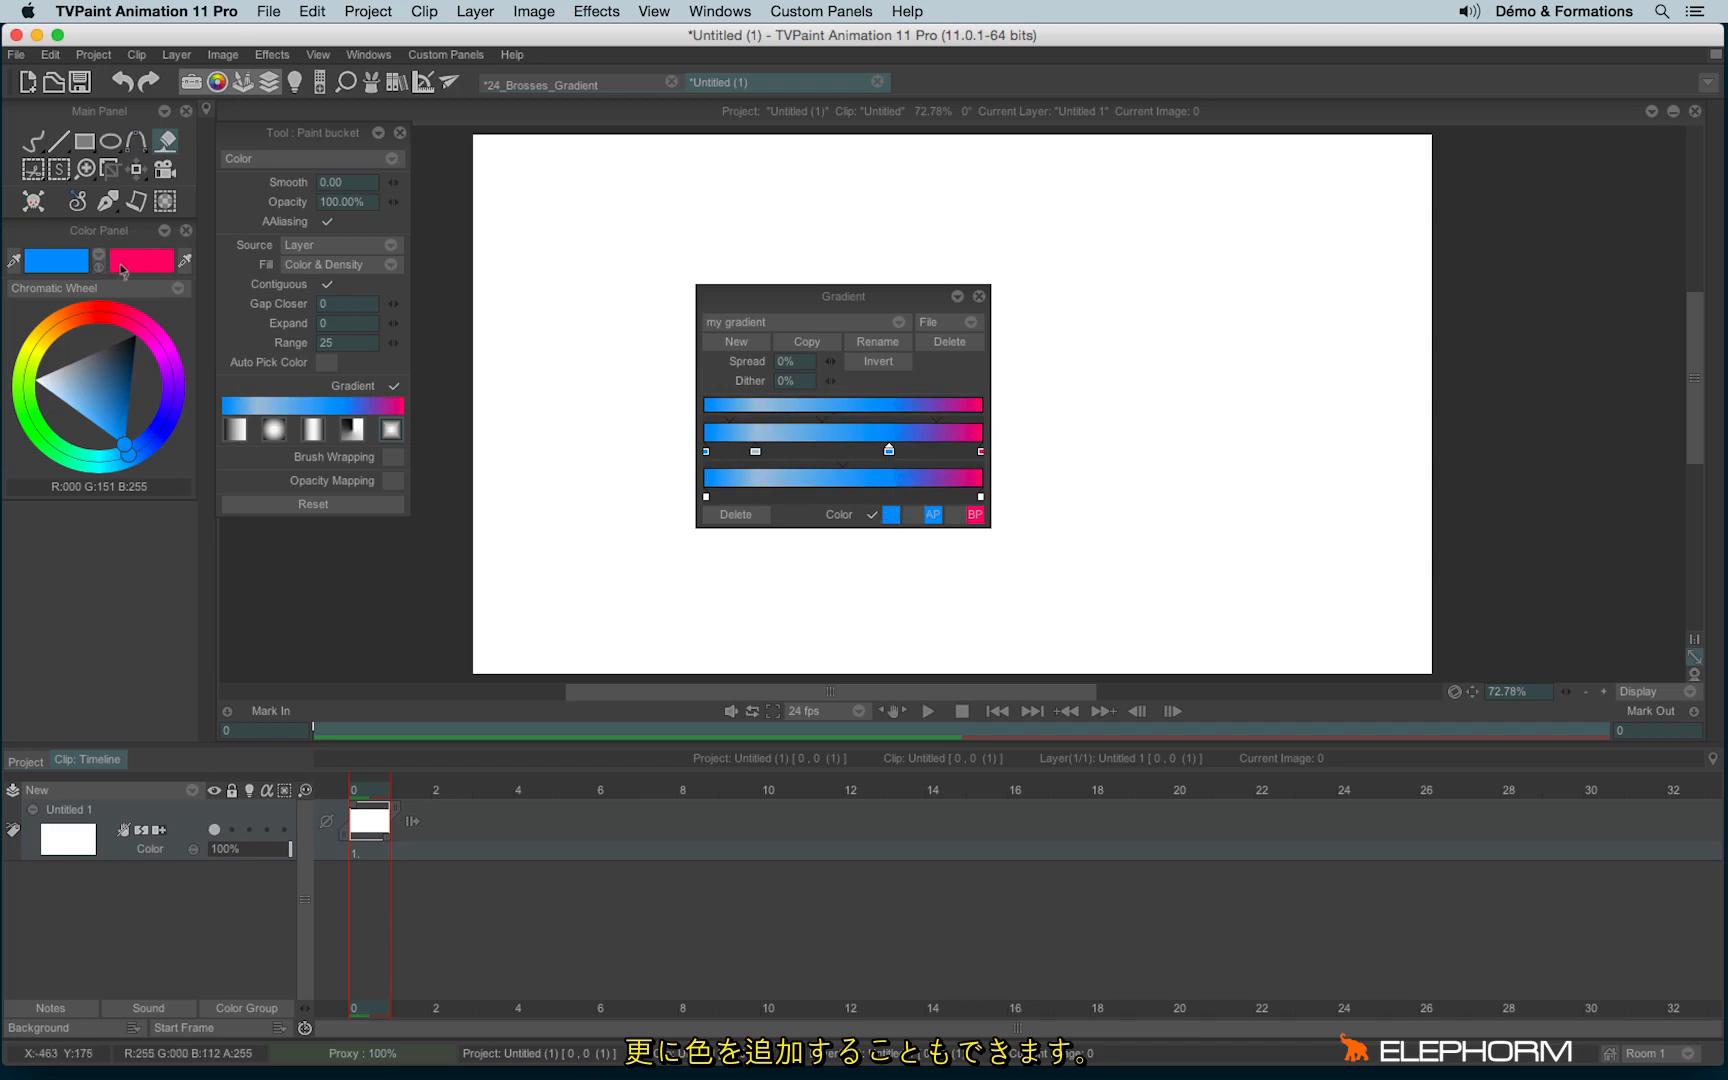
left_click(98, 257)
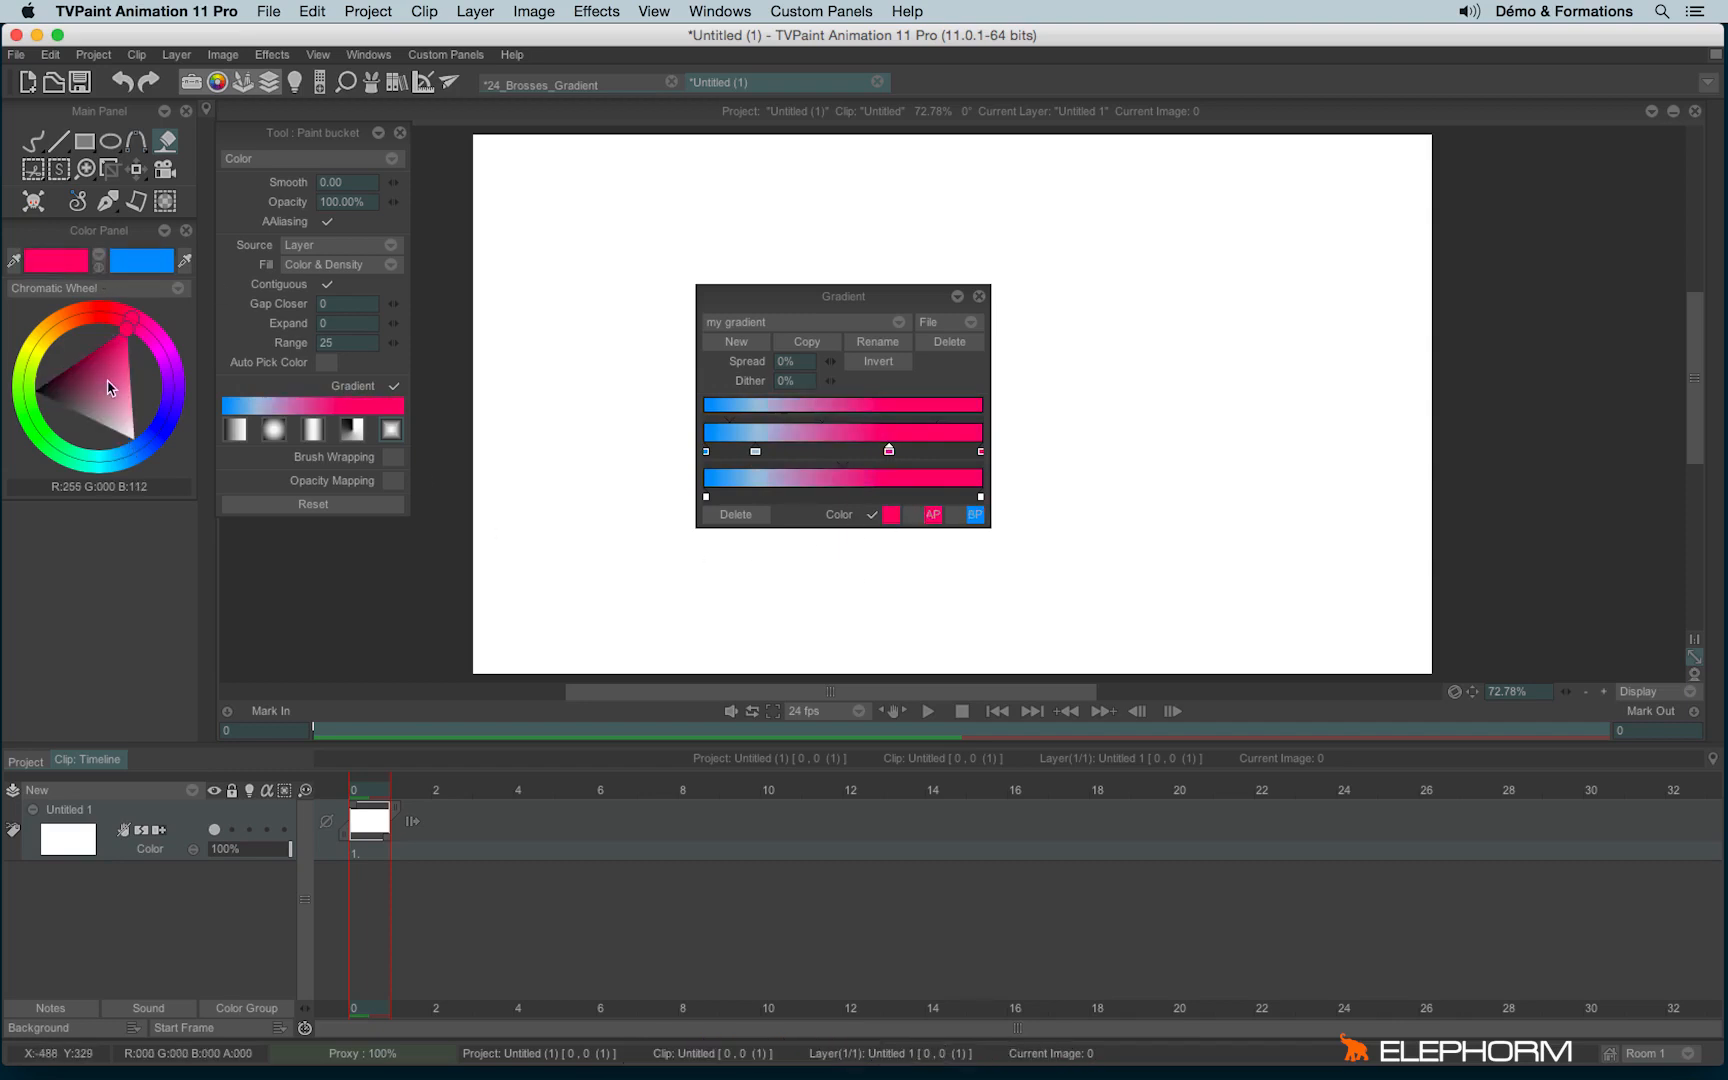
left_click_drag(110, 388, 130, 392)
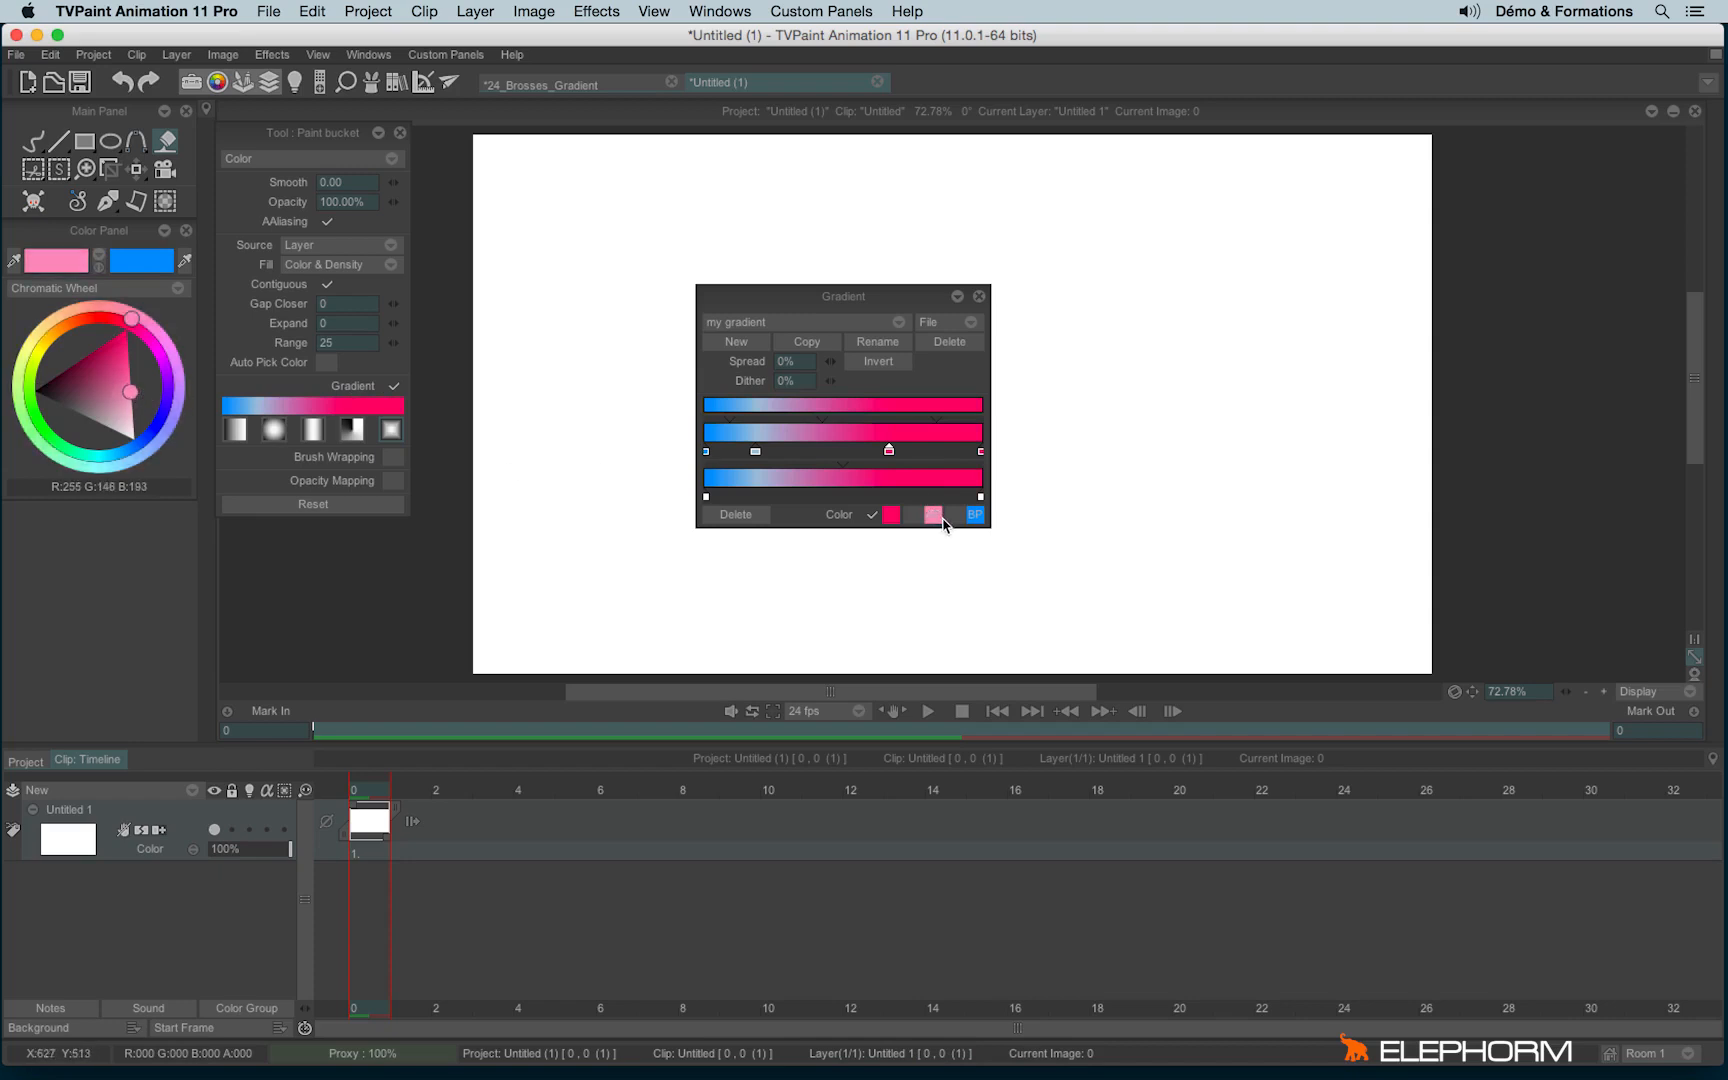
left_click(889, 515)
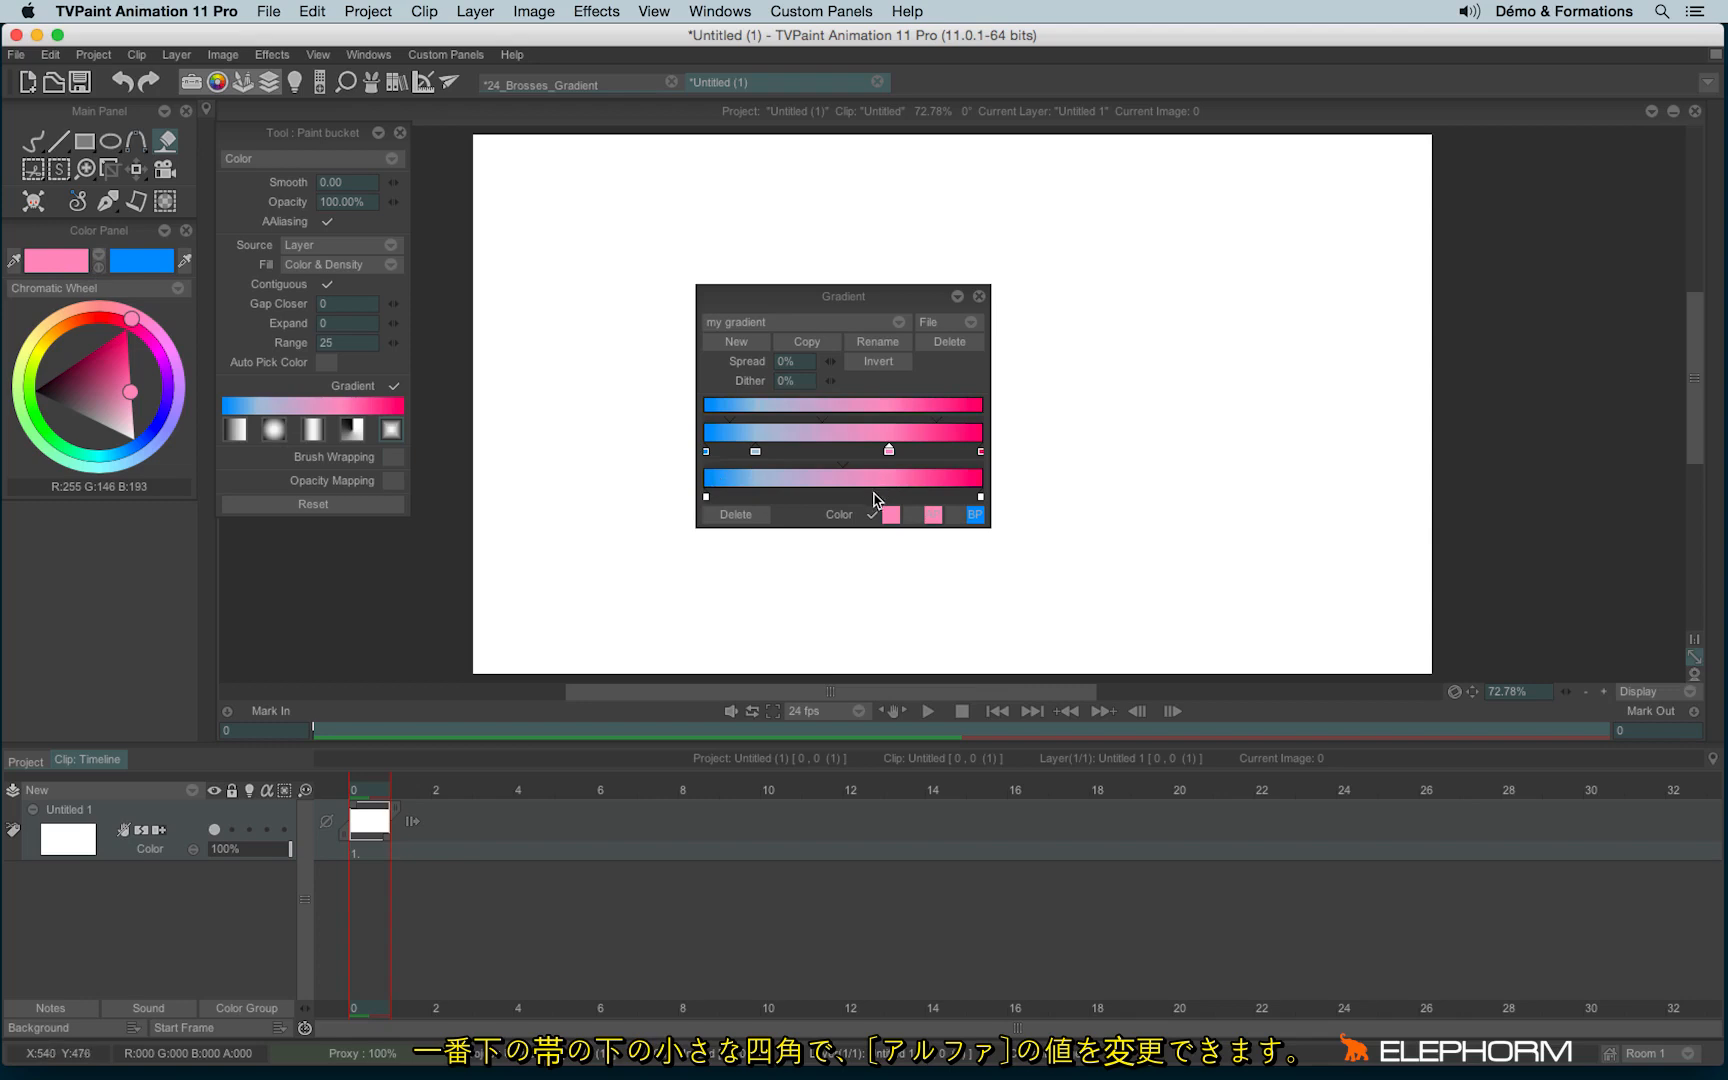
Step: Set the start alpha tile to 64%, try a square gradient fill on the canvas and clear it
left_click(706, 497)
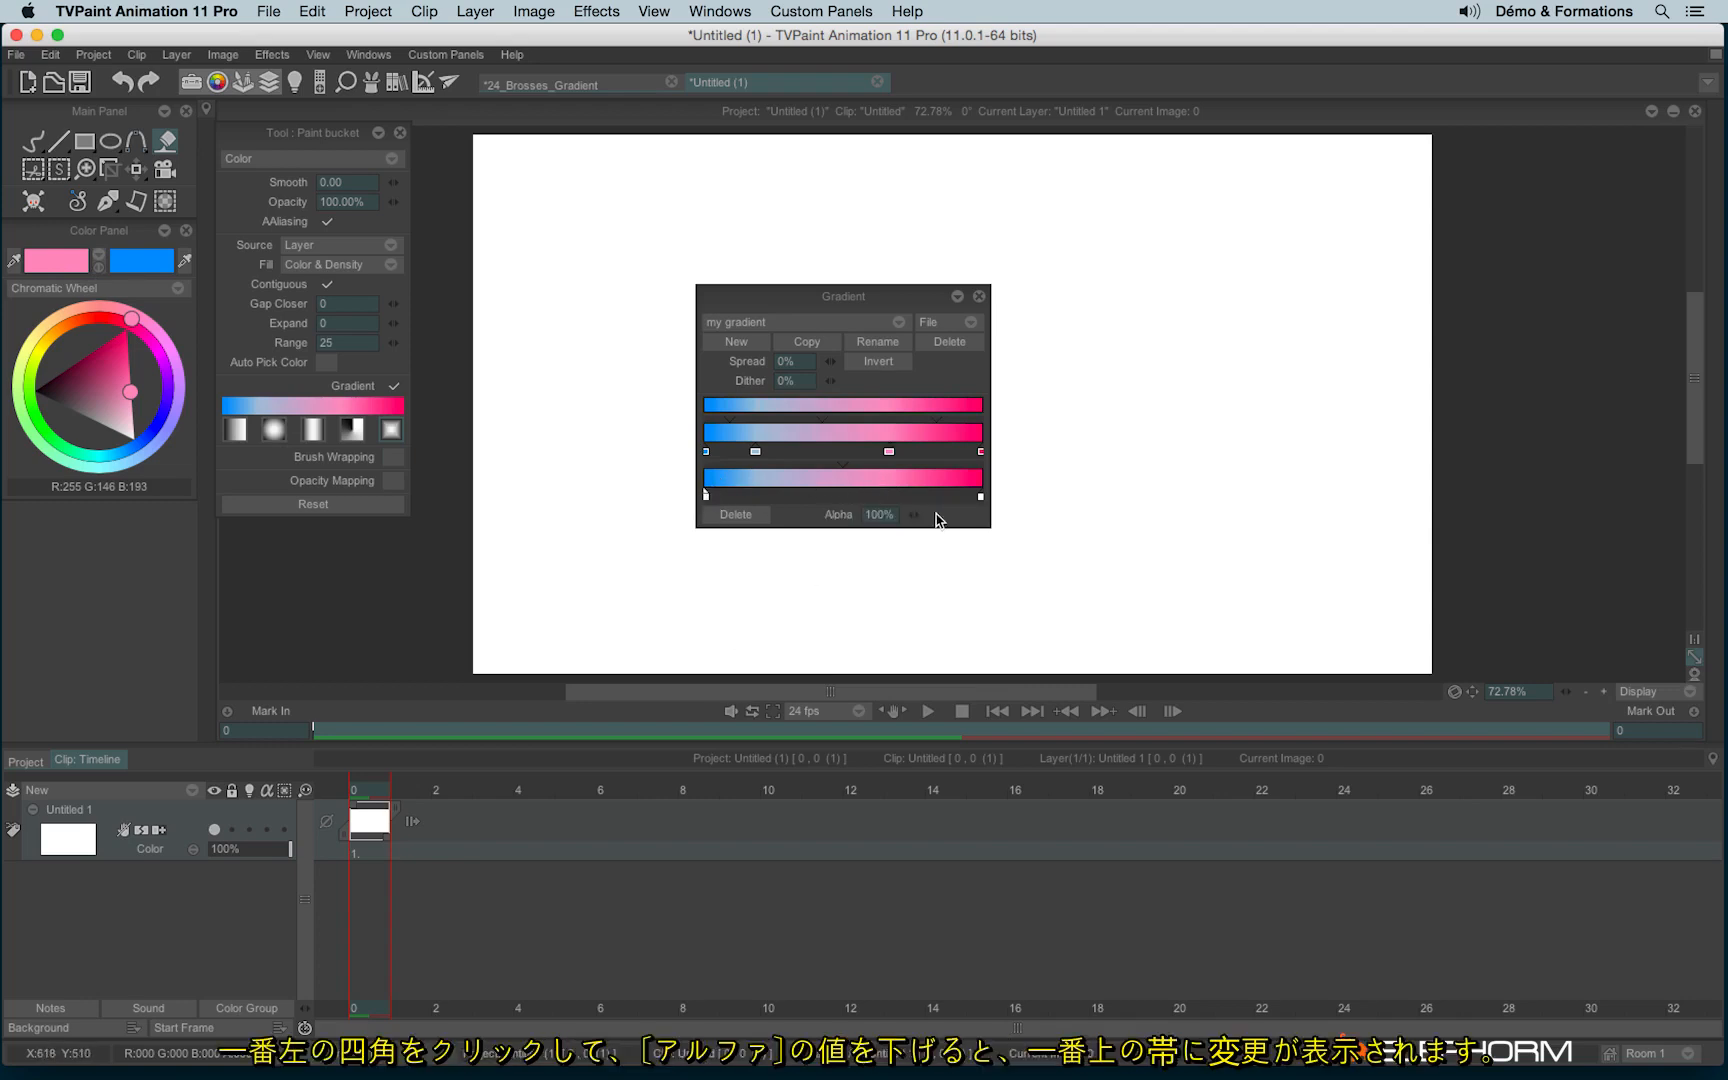
left_click_drag(910, 522, 744, 437)
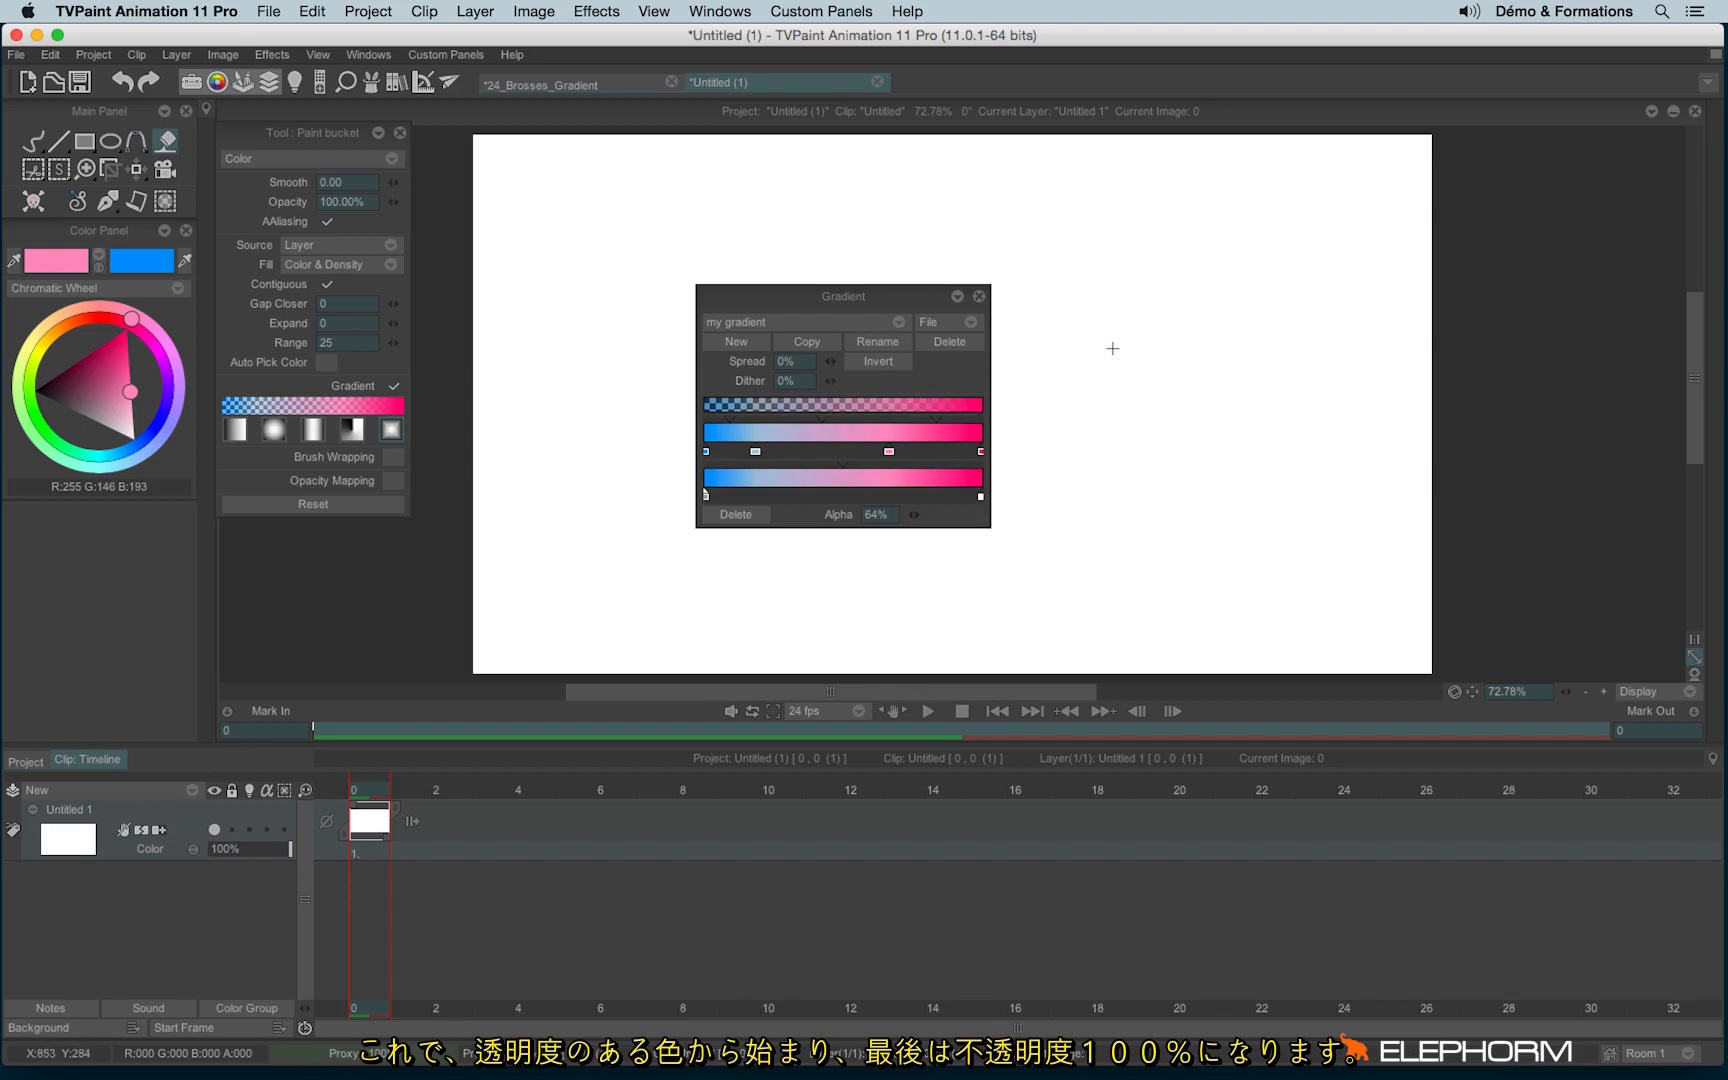
key("BackSpace")
left_click_drag(928, 221, 1274, 542)
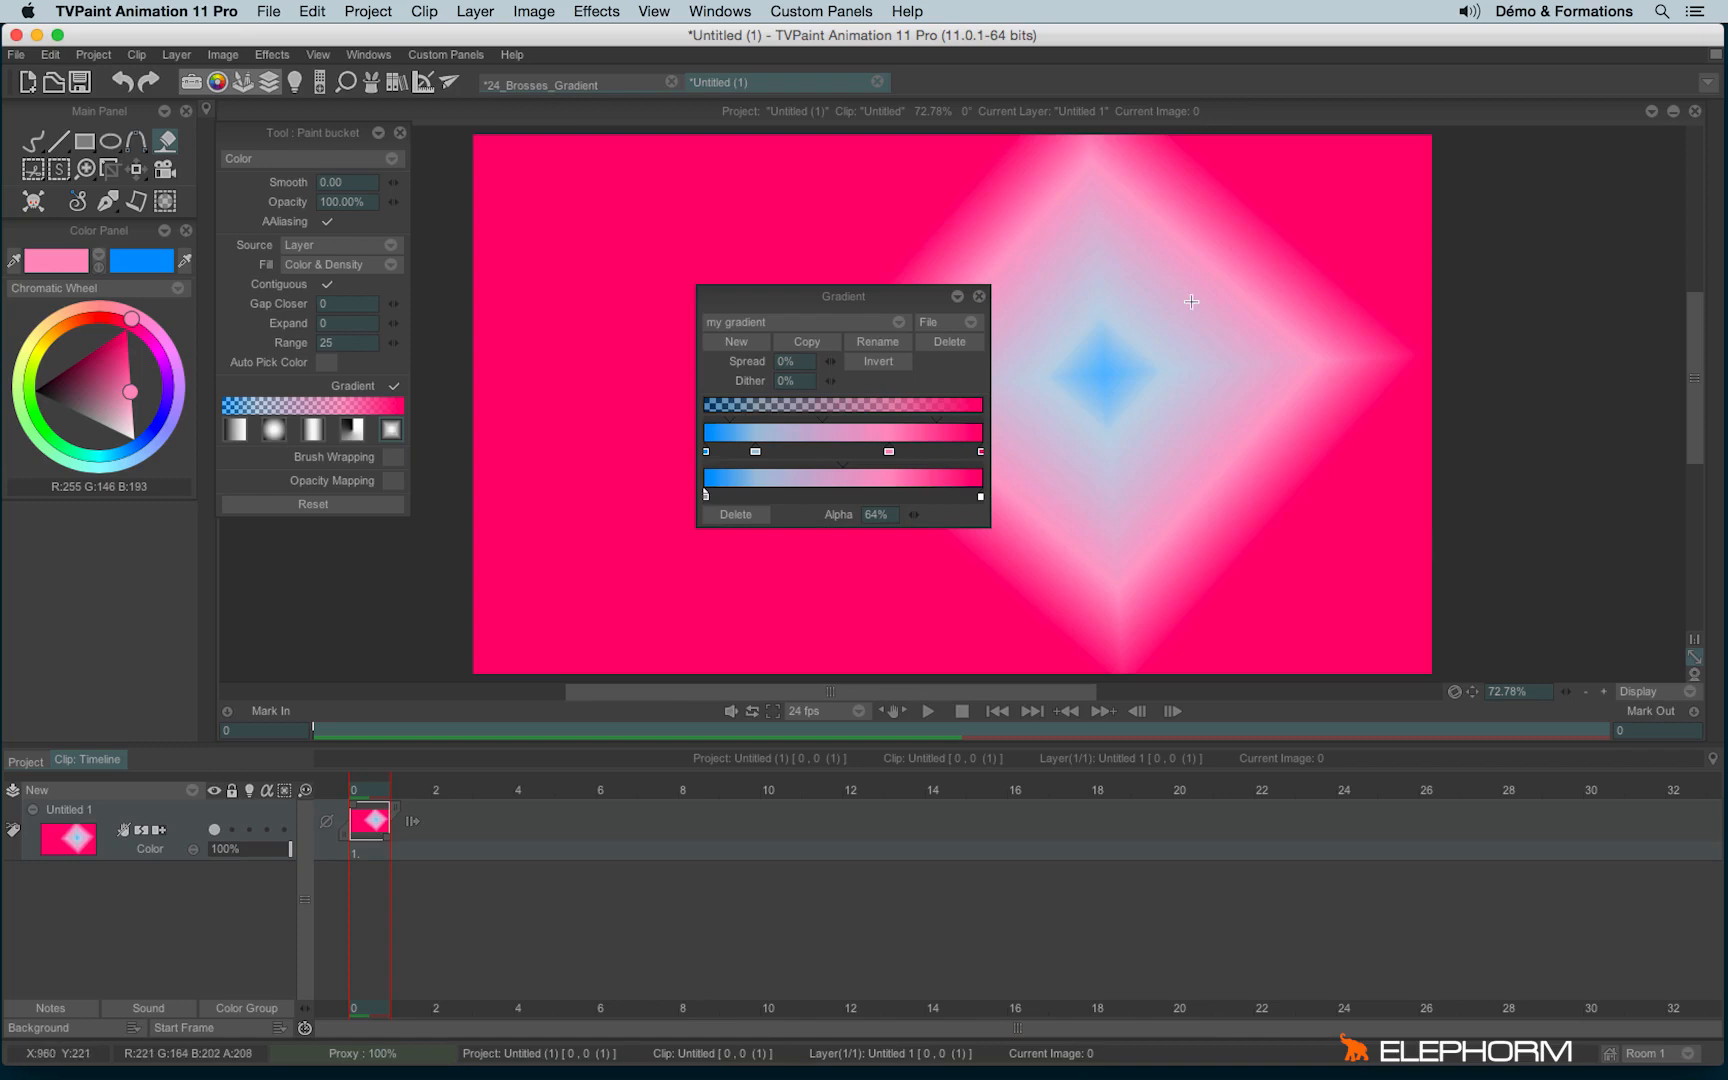
key("BackSpace")
Step: Switch to the linear gradient type, try a horizontal fill across the canvas and undo it
left_click(236, 431)
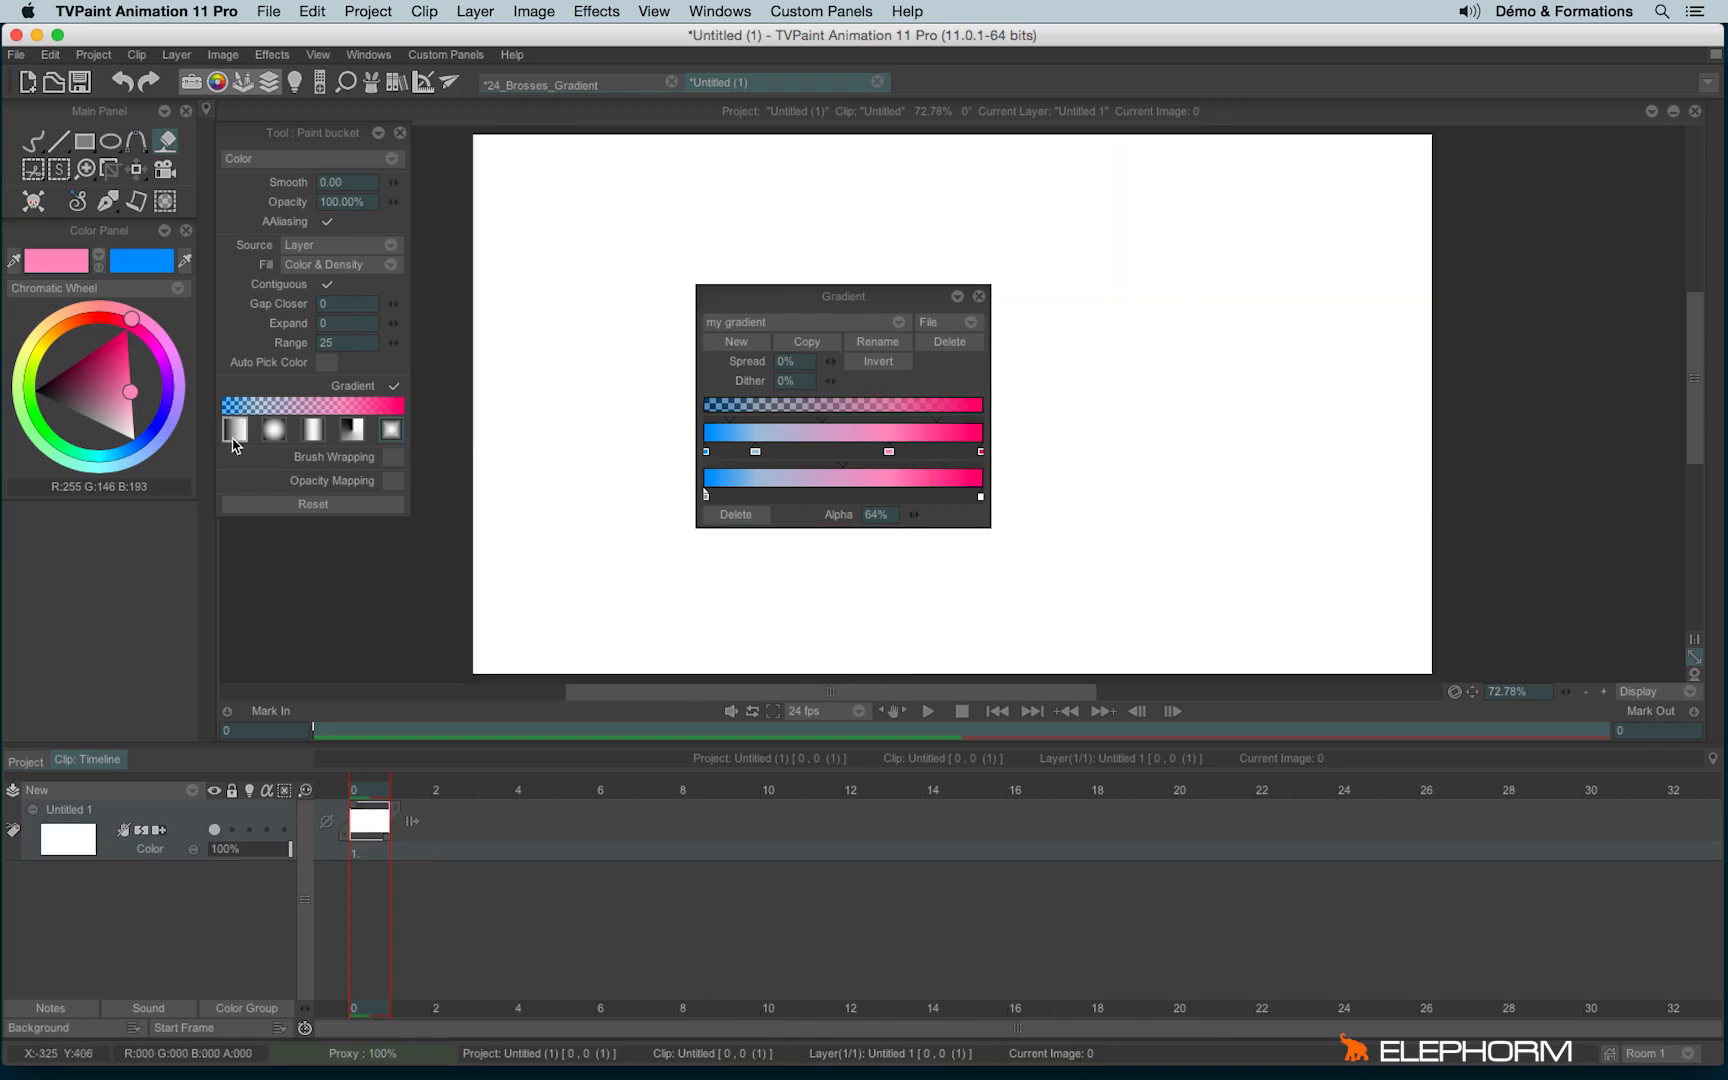
left_click_drag(660, 451, 1310, 440)
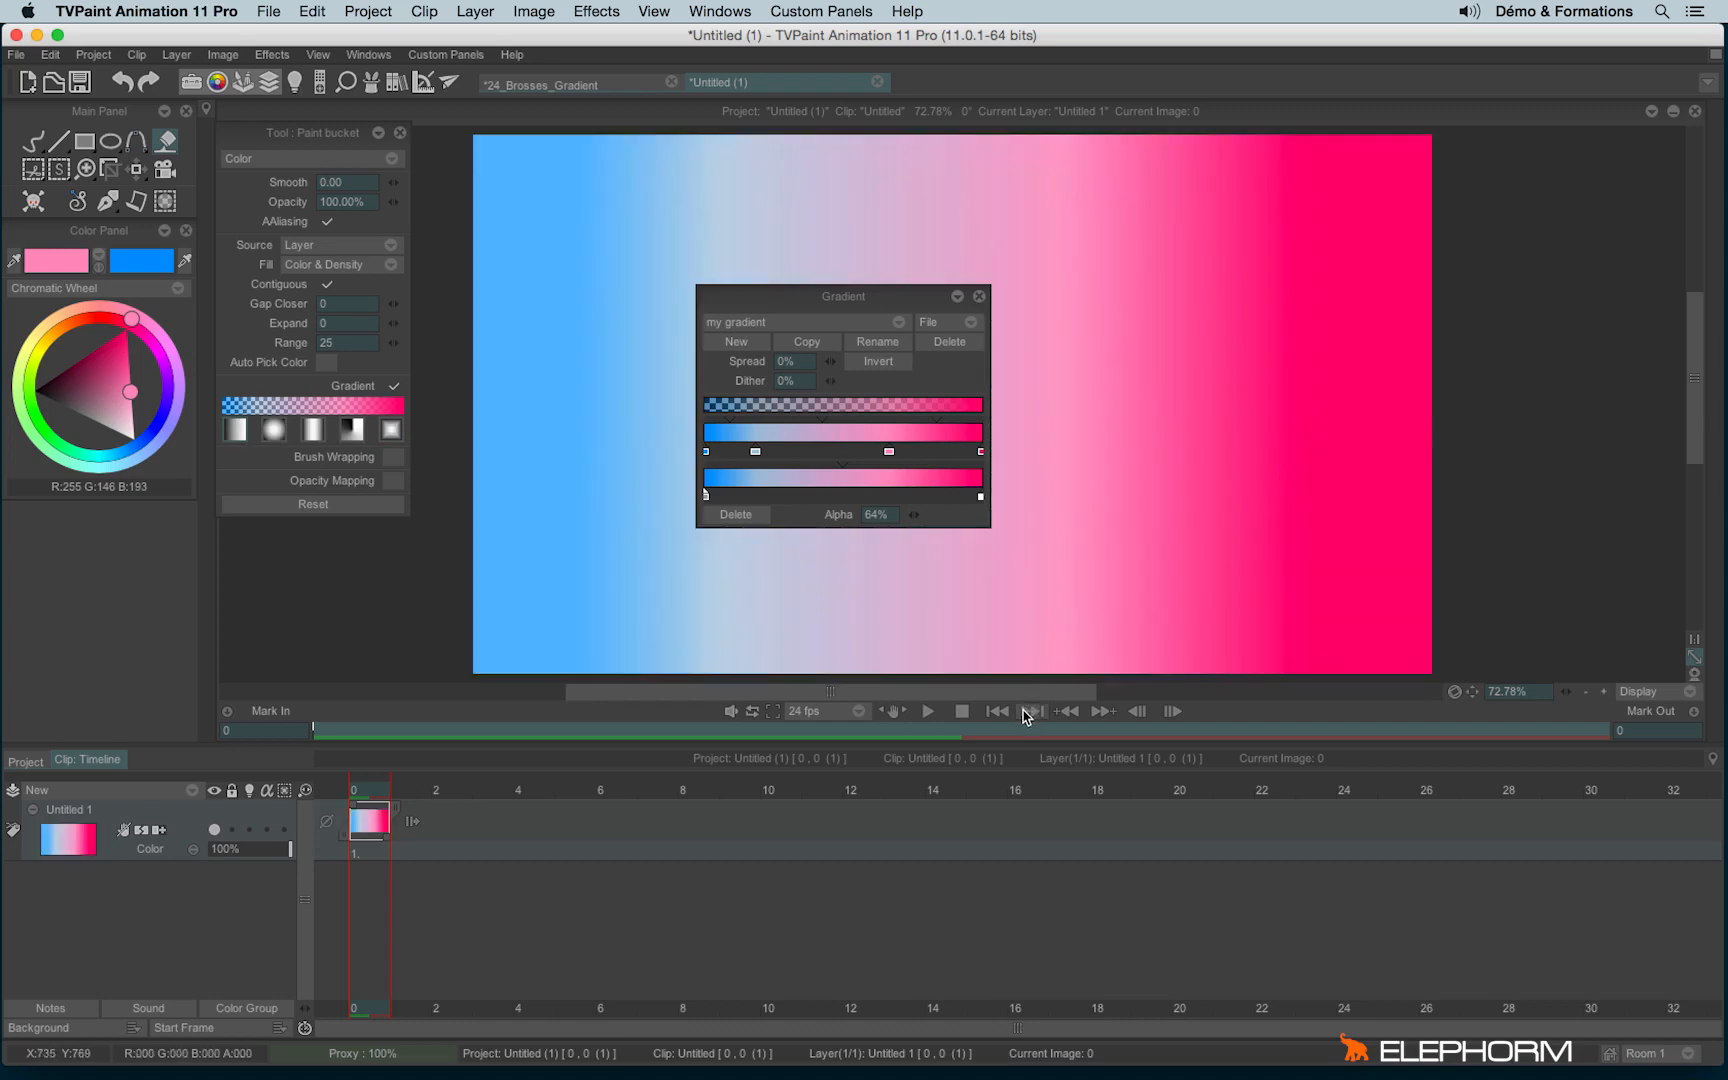
key("ctrl+z")
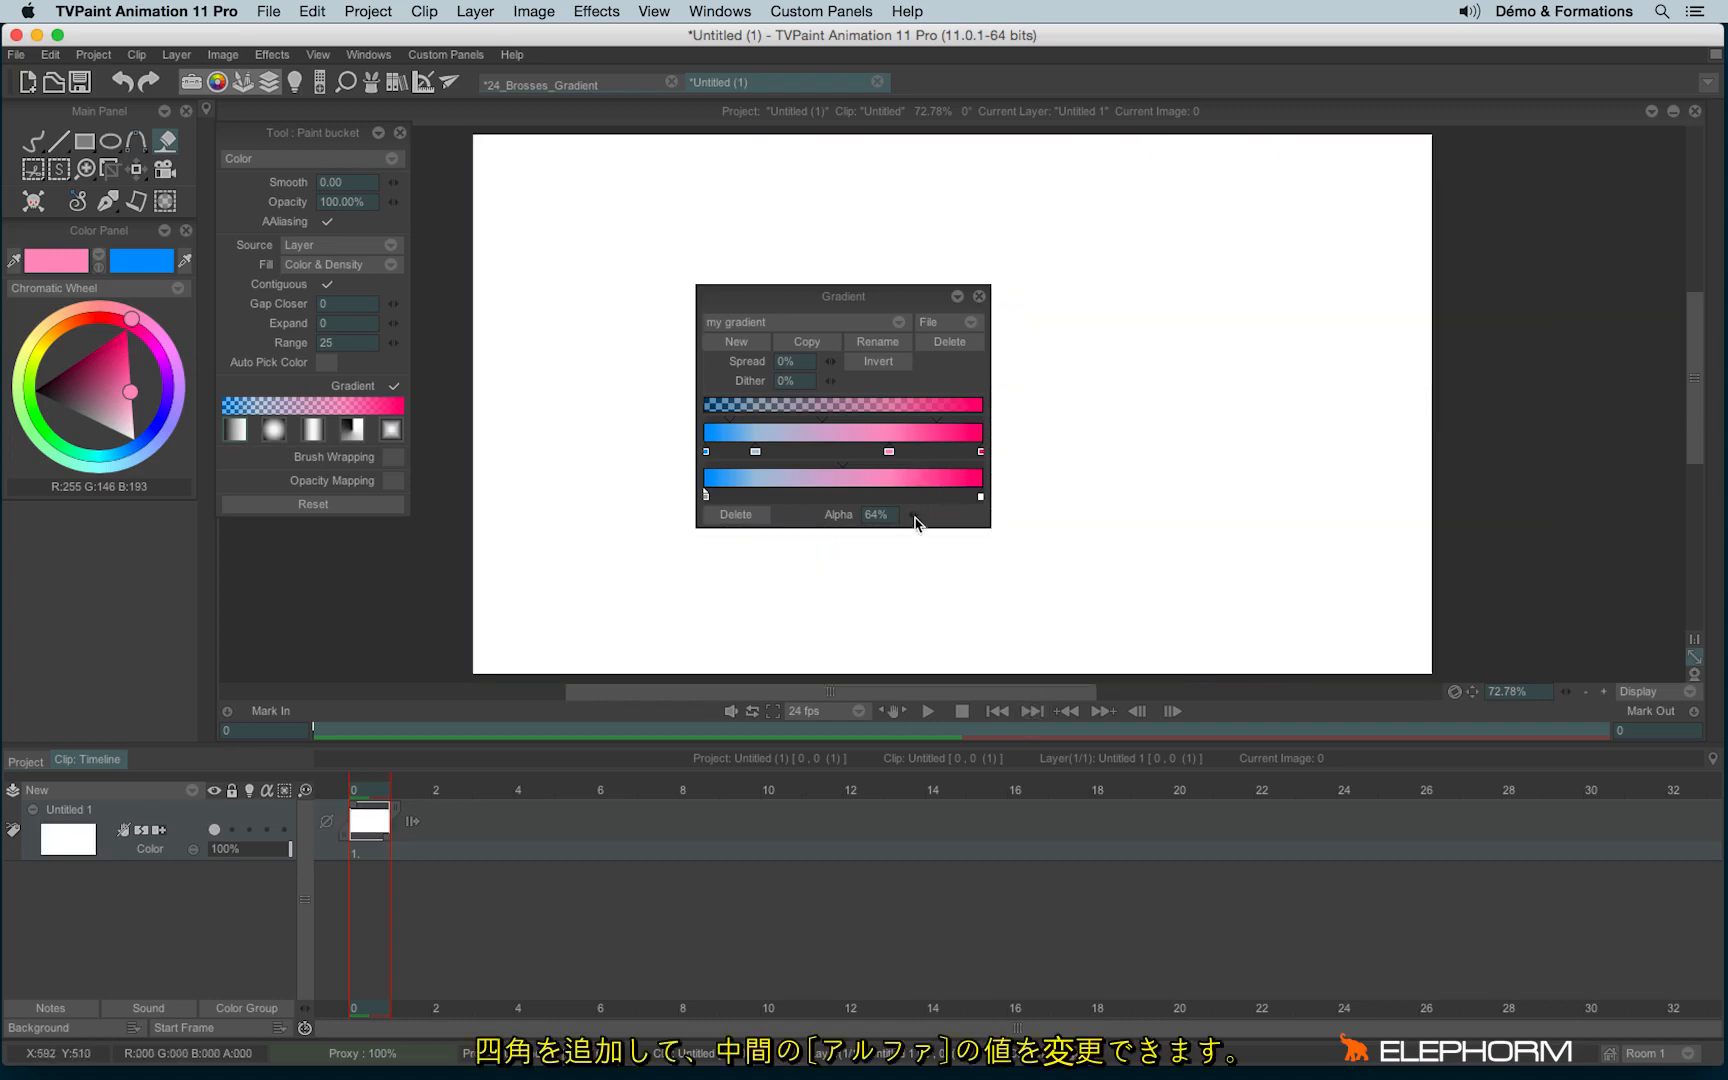
Step: Set the start alpha back to 100% and add an alpha tile just past the middle with 0% alpha
left_click_drag(914, 516, 1112, 509)
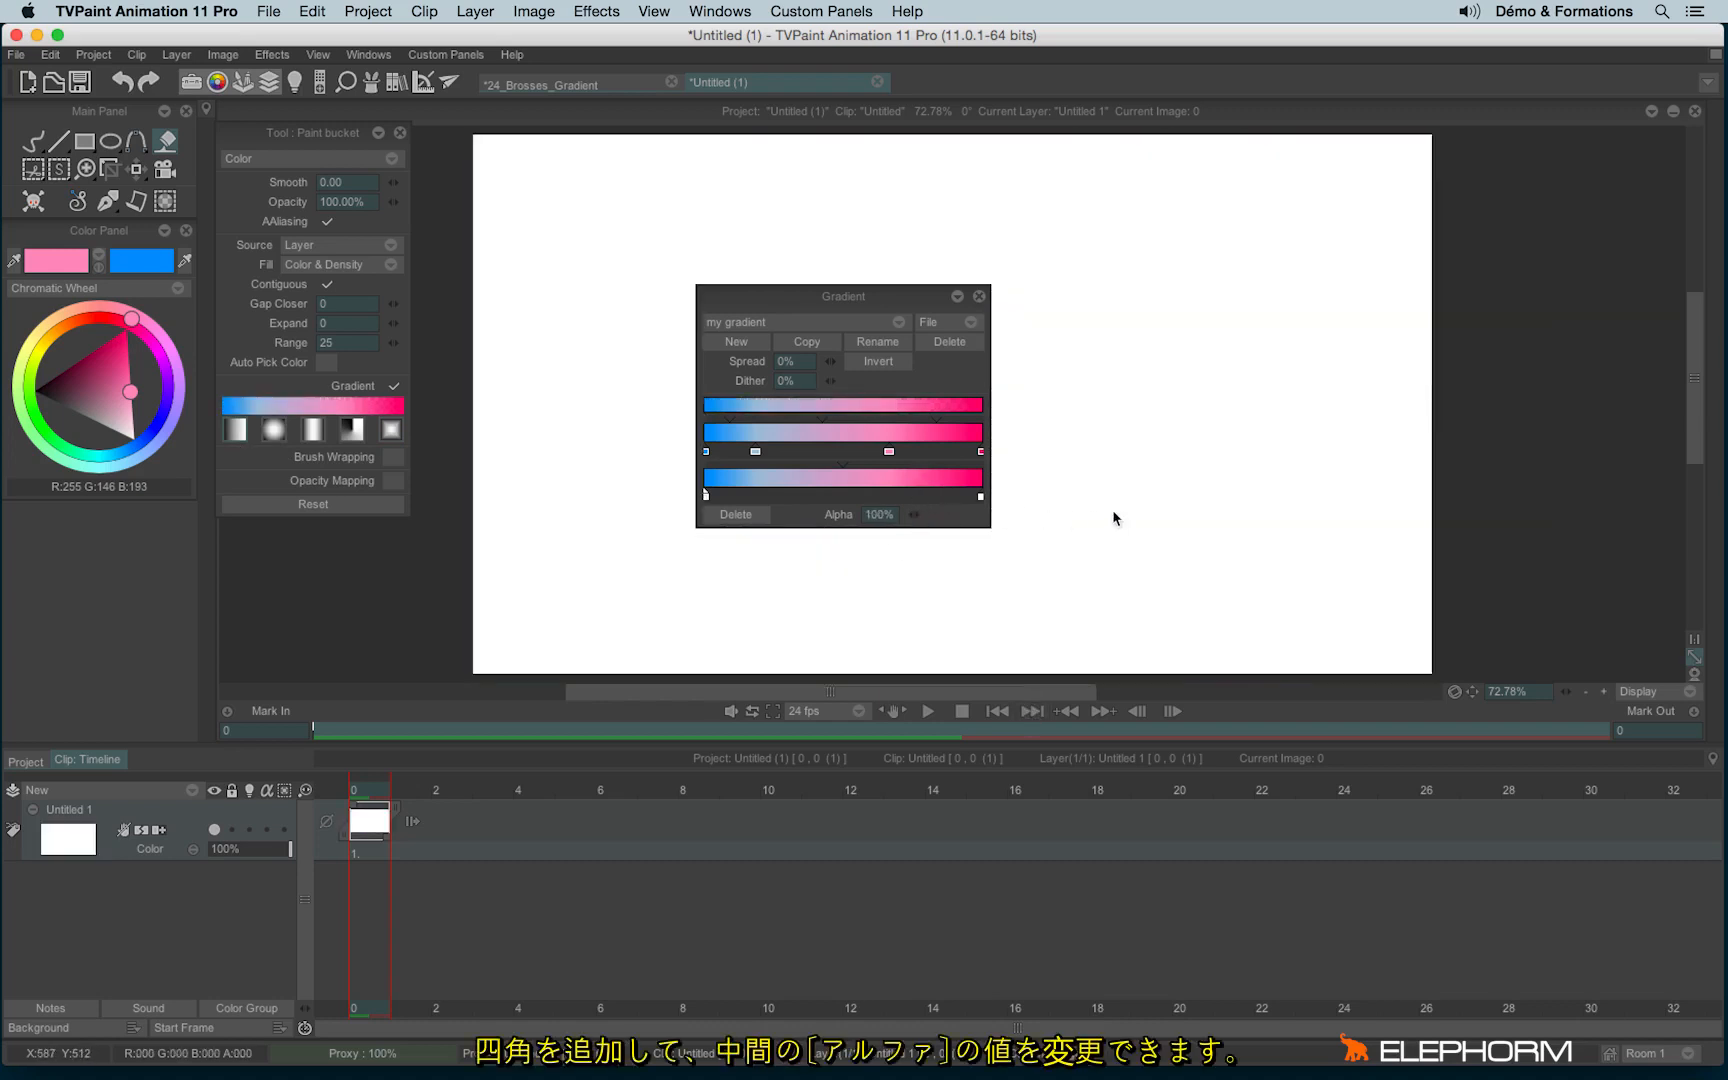
left_click(845, 496)
left_click_drag(847, 496, 572, 567)
left_click(754, 452)
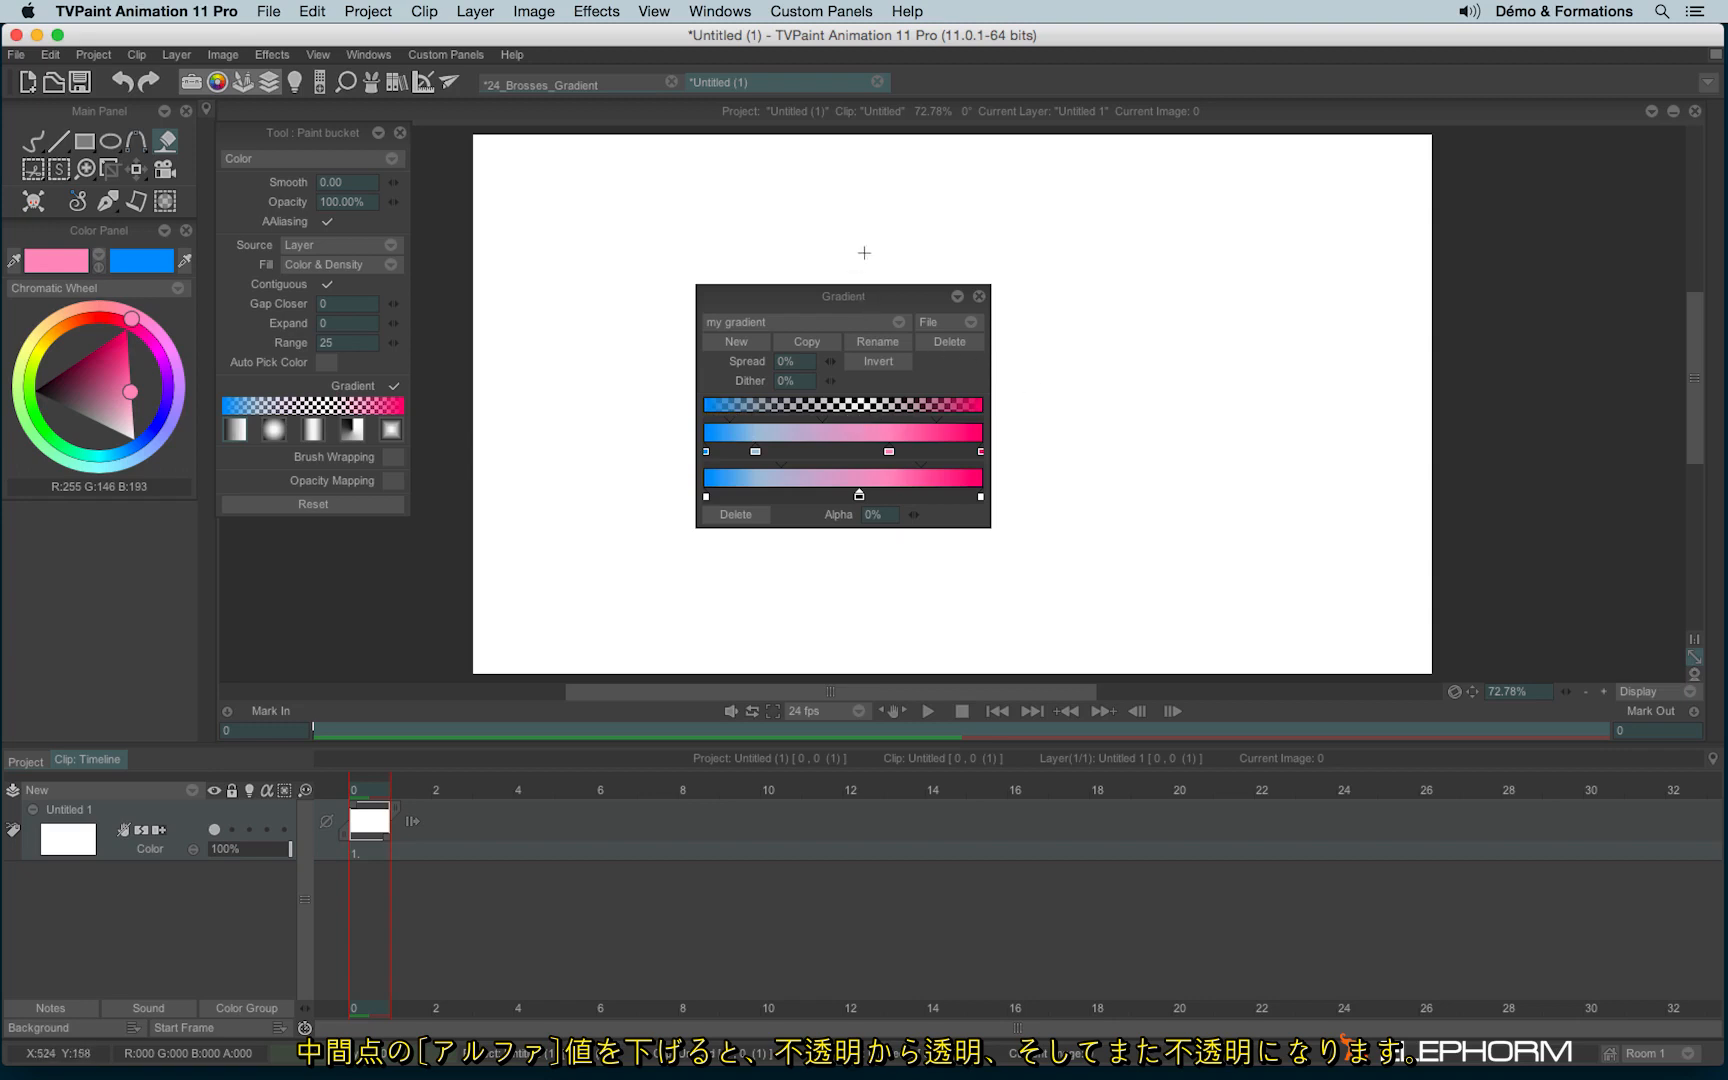
Step: Try a horizontal linear fill with the gradient that is transparent in its middle and undo it
key("shift+b")
left_click_drag(529, 240, 1345, 250)
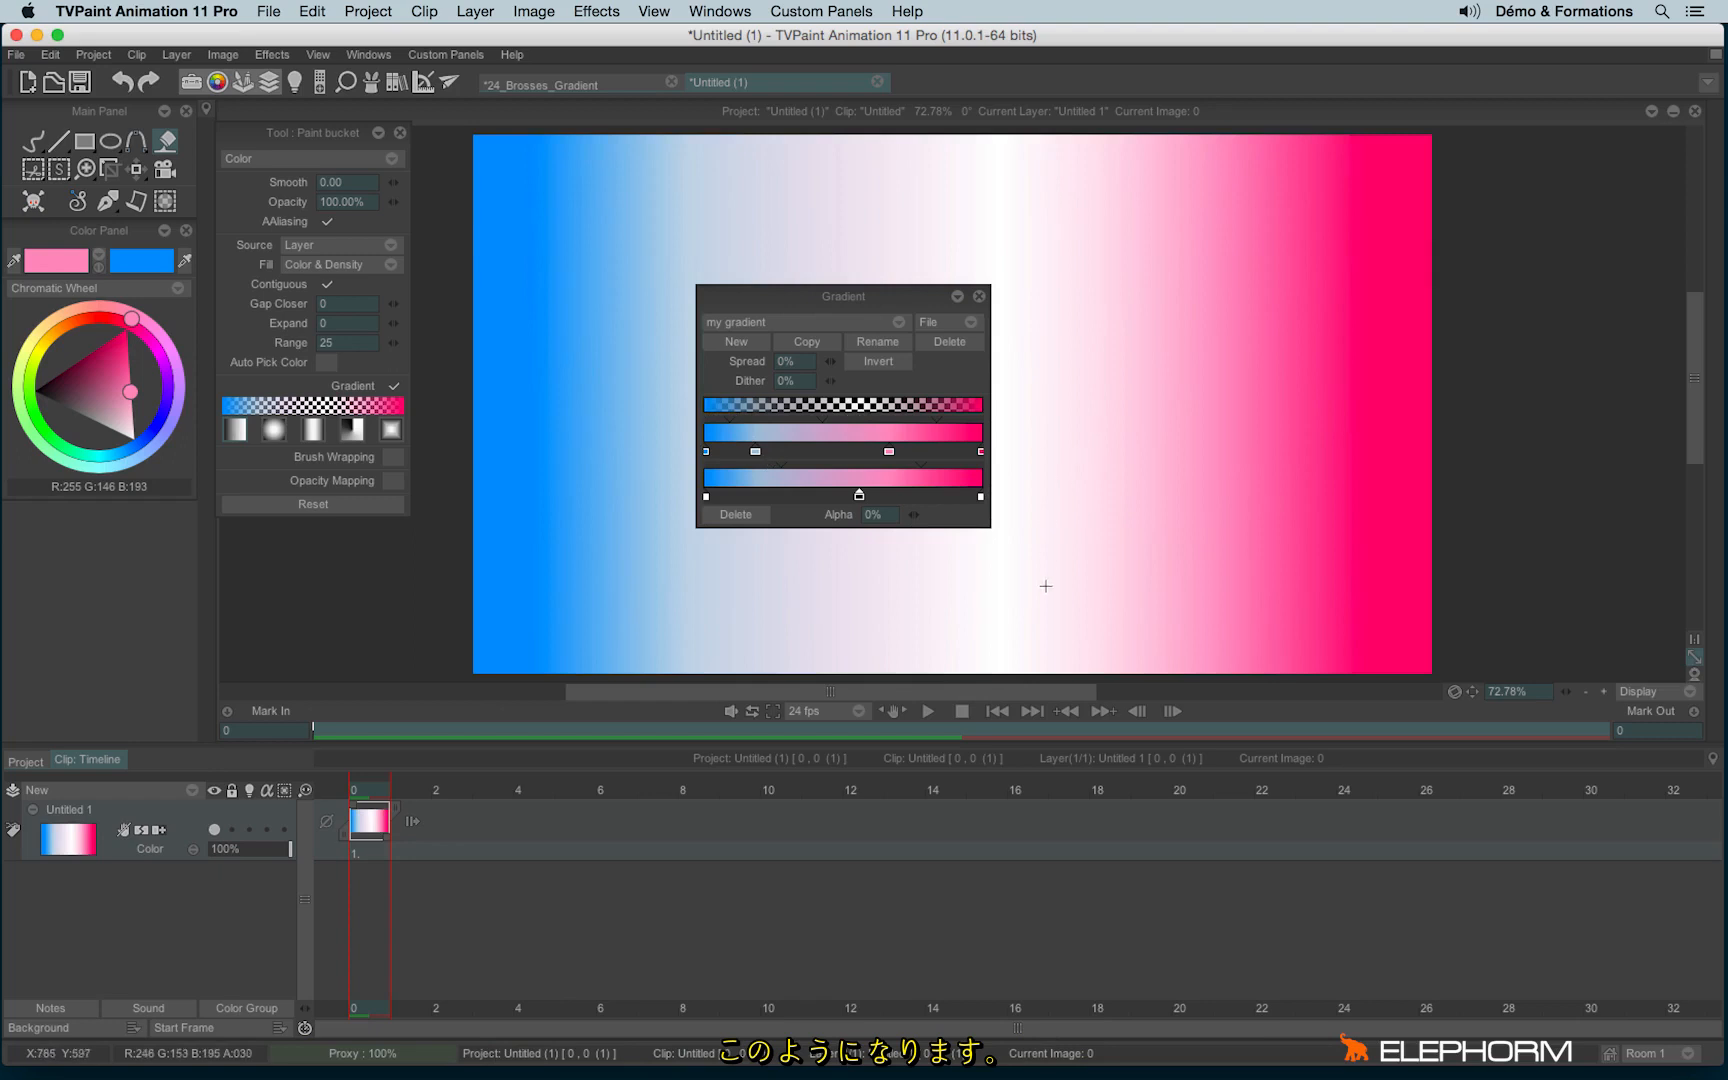
key("super+z")
Step: Set the middle alpha tile to 100%, move the grey-blue colour tile to about one third, and close the Gradient window
left_click_drag(913, 515, 1049, 566)
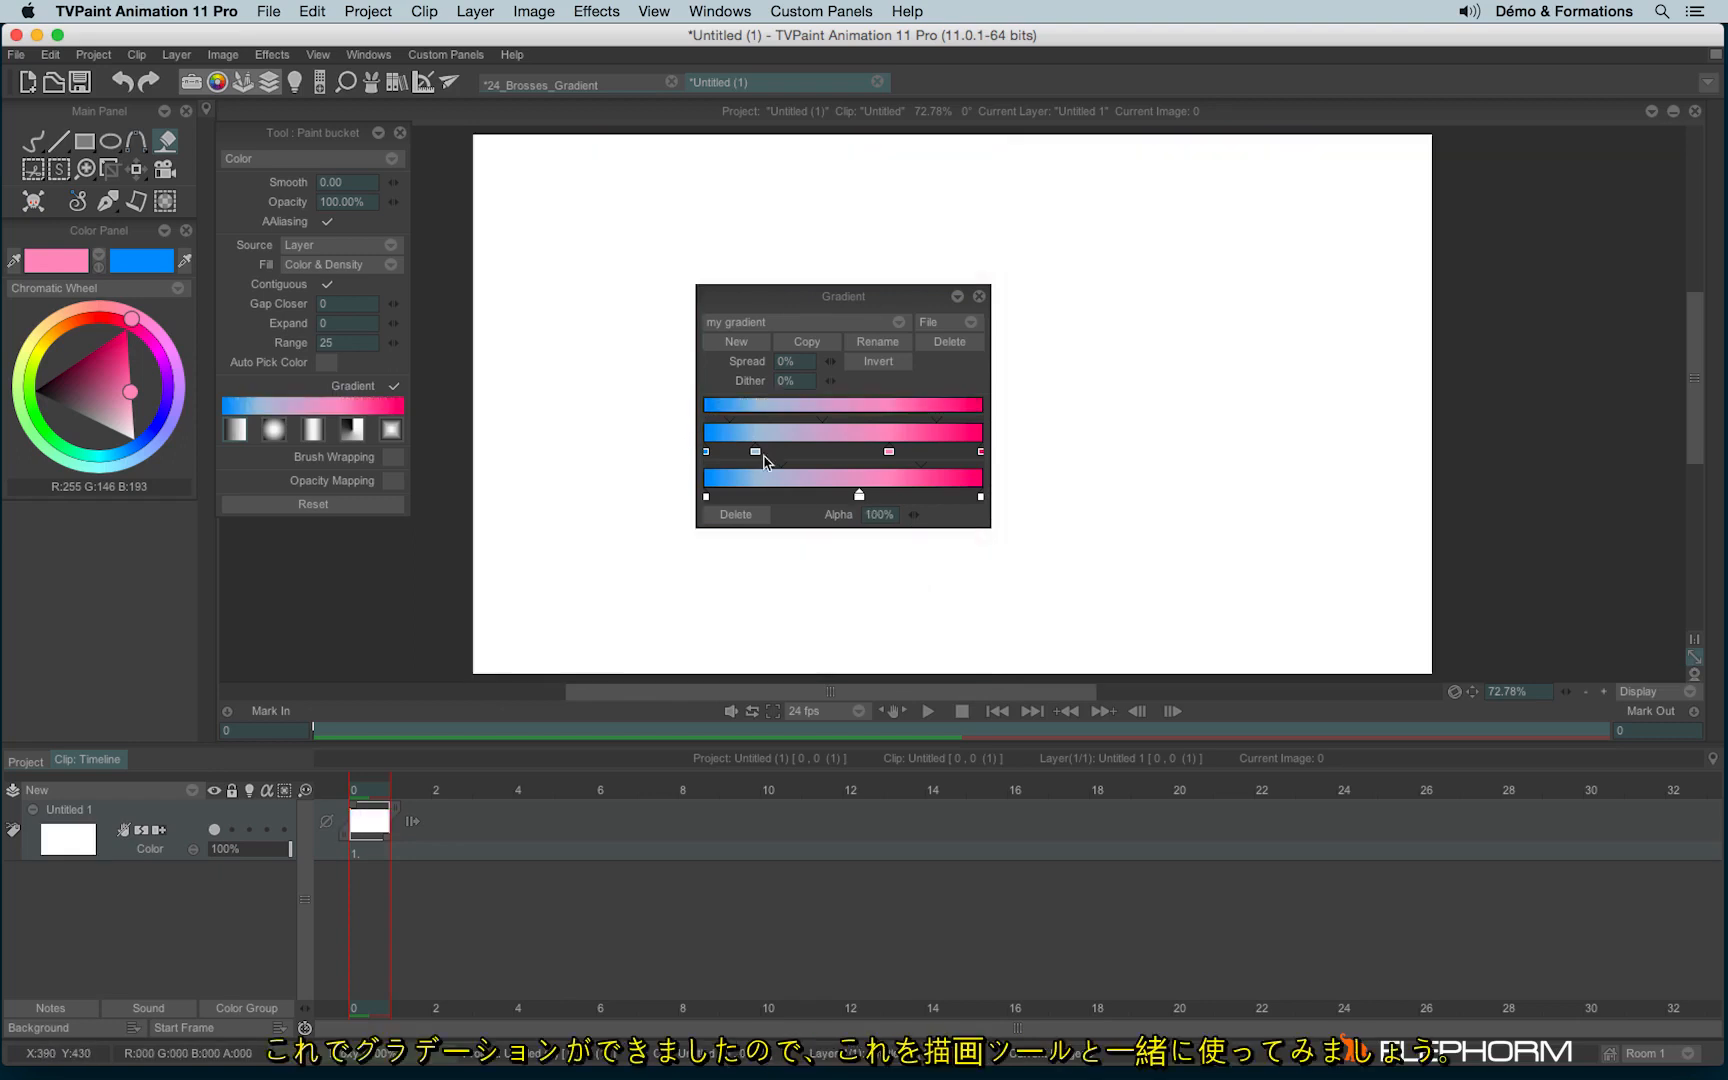
left_click_drag(753, 452, 797, 450)
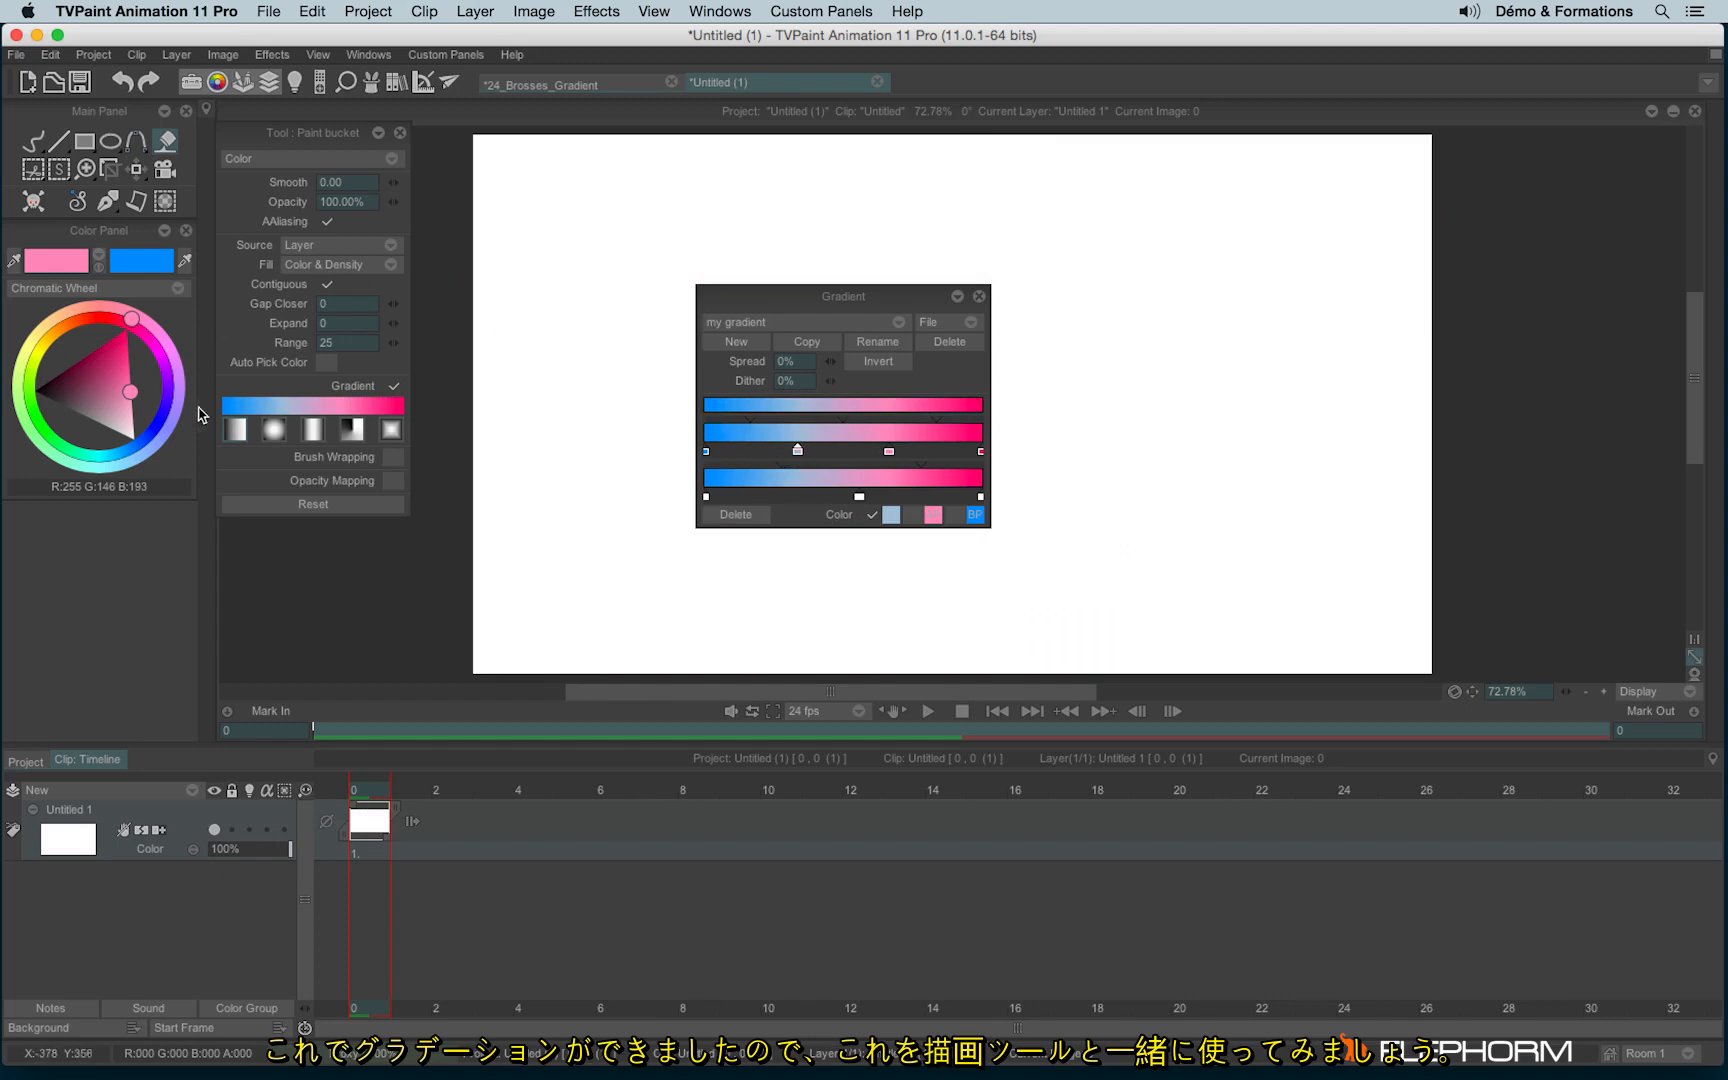
left_click(981, 296)
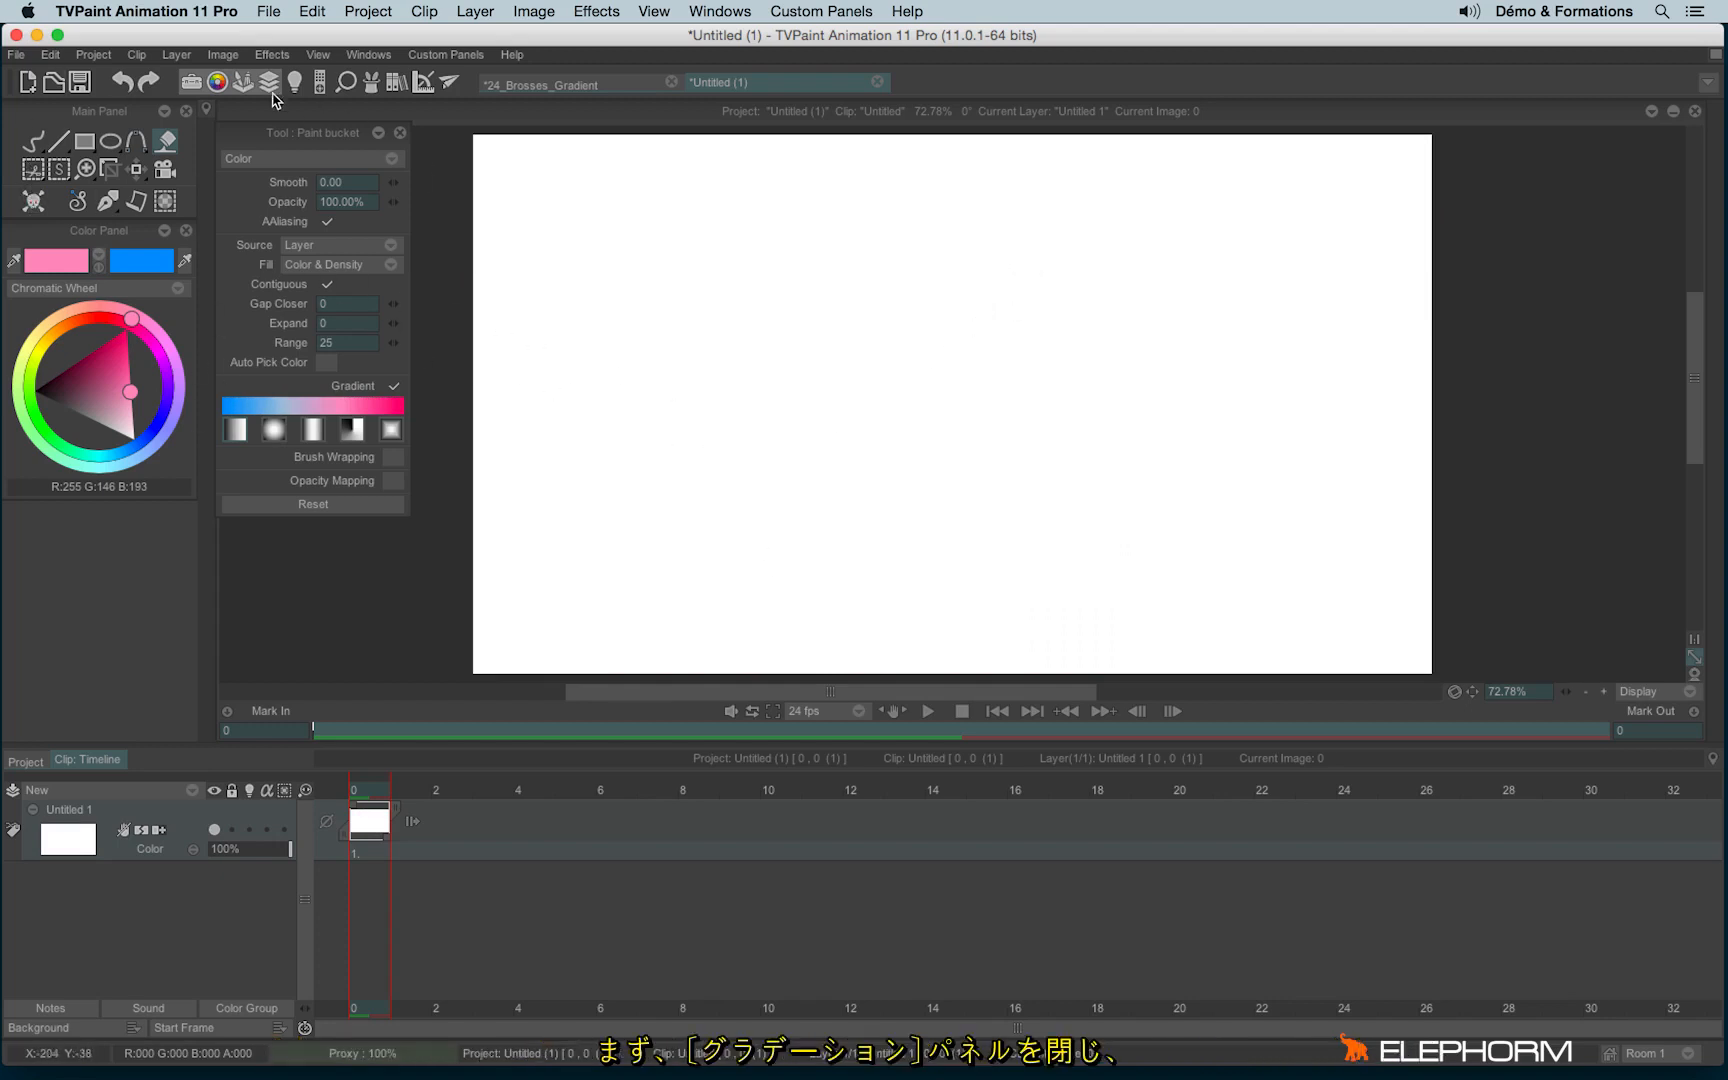
Step: Activate the Pen Brush and enable its Gradient option
left_click(35, 143)
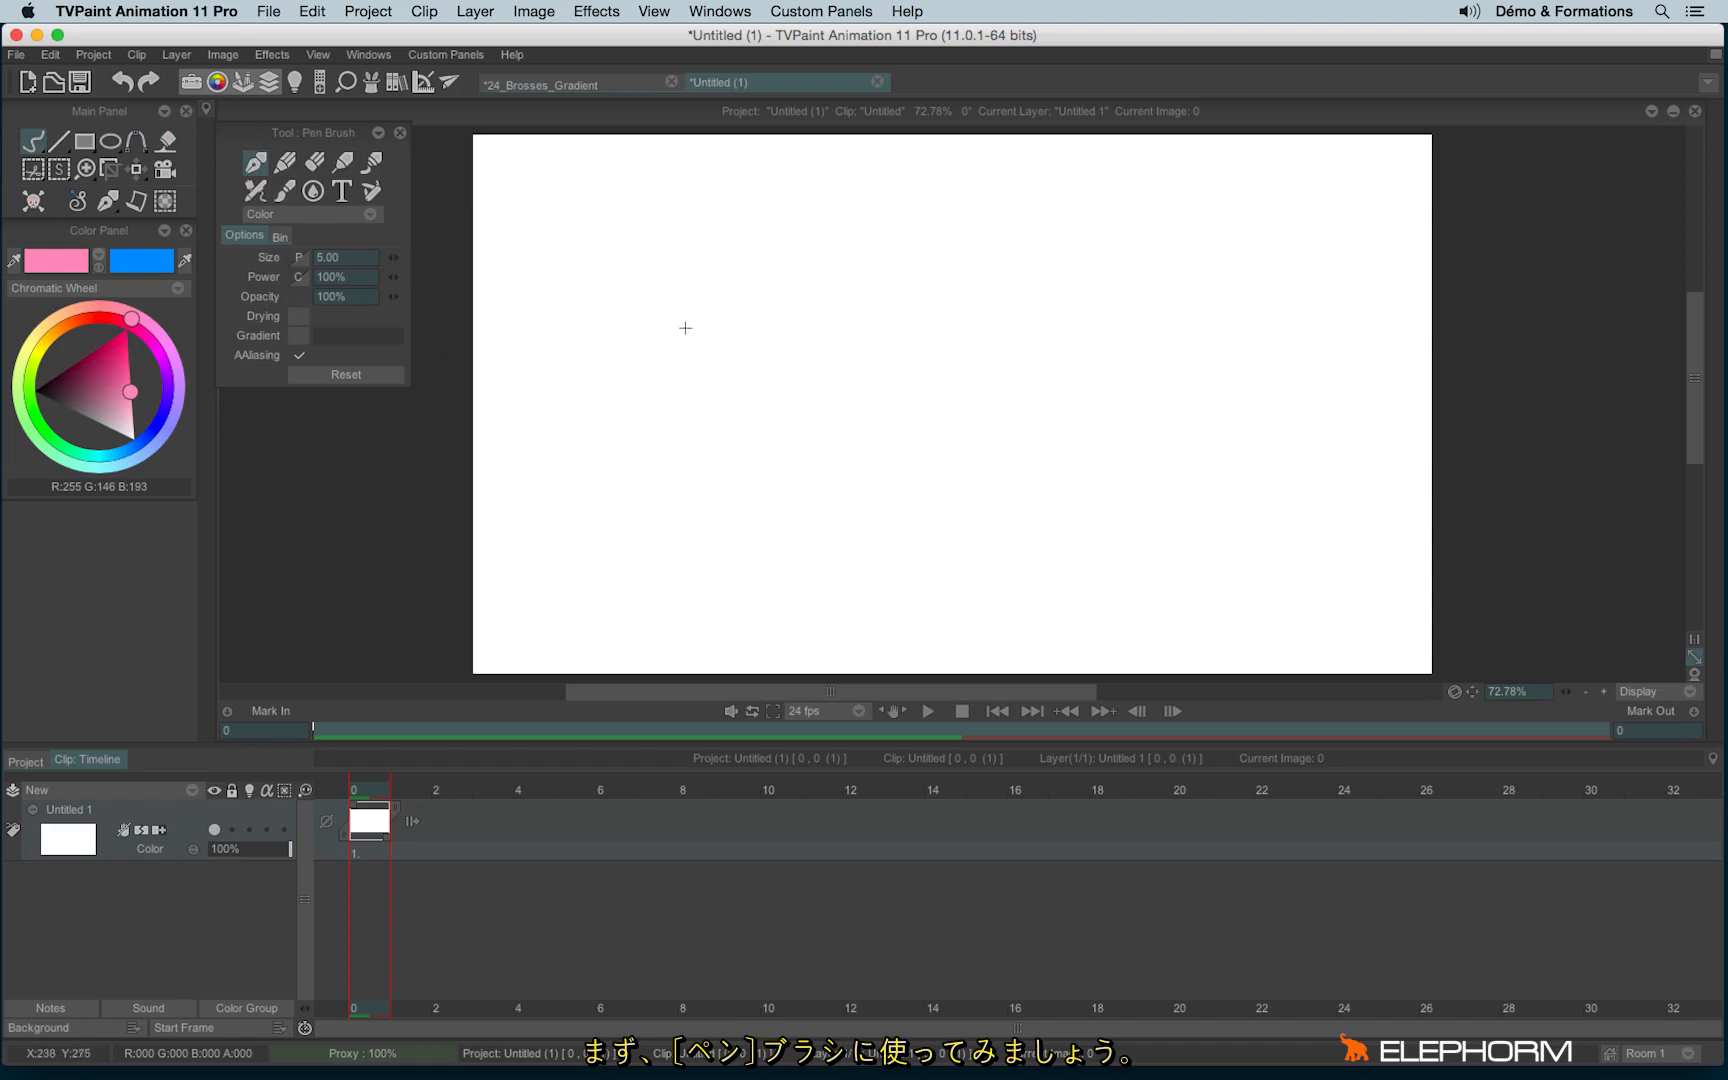
left_click(299, 336)
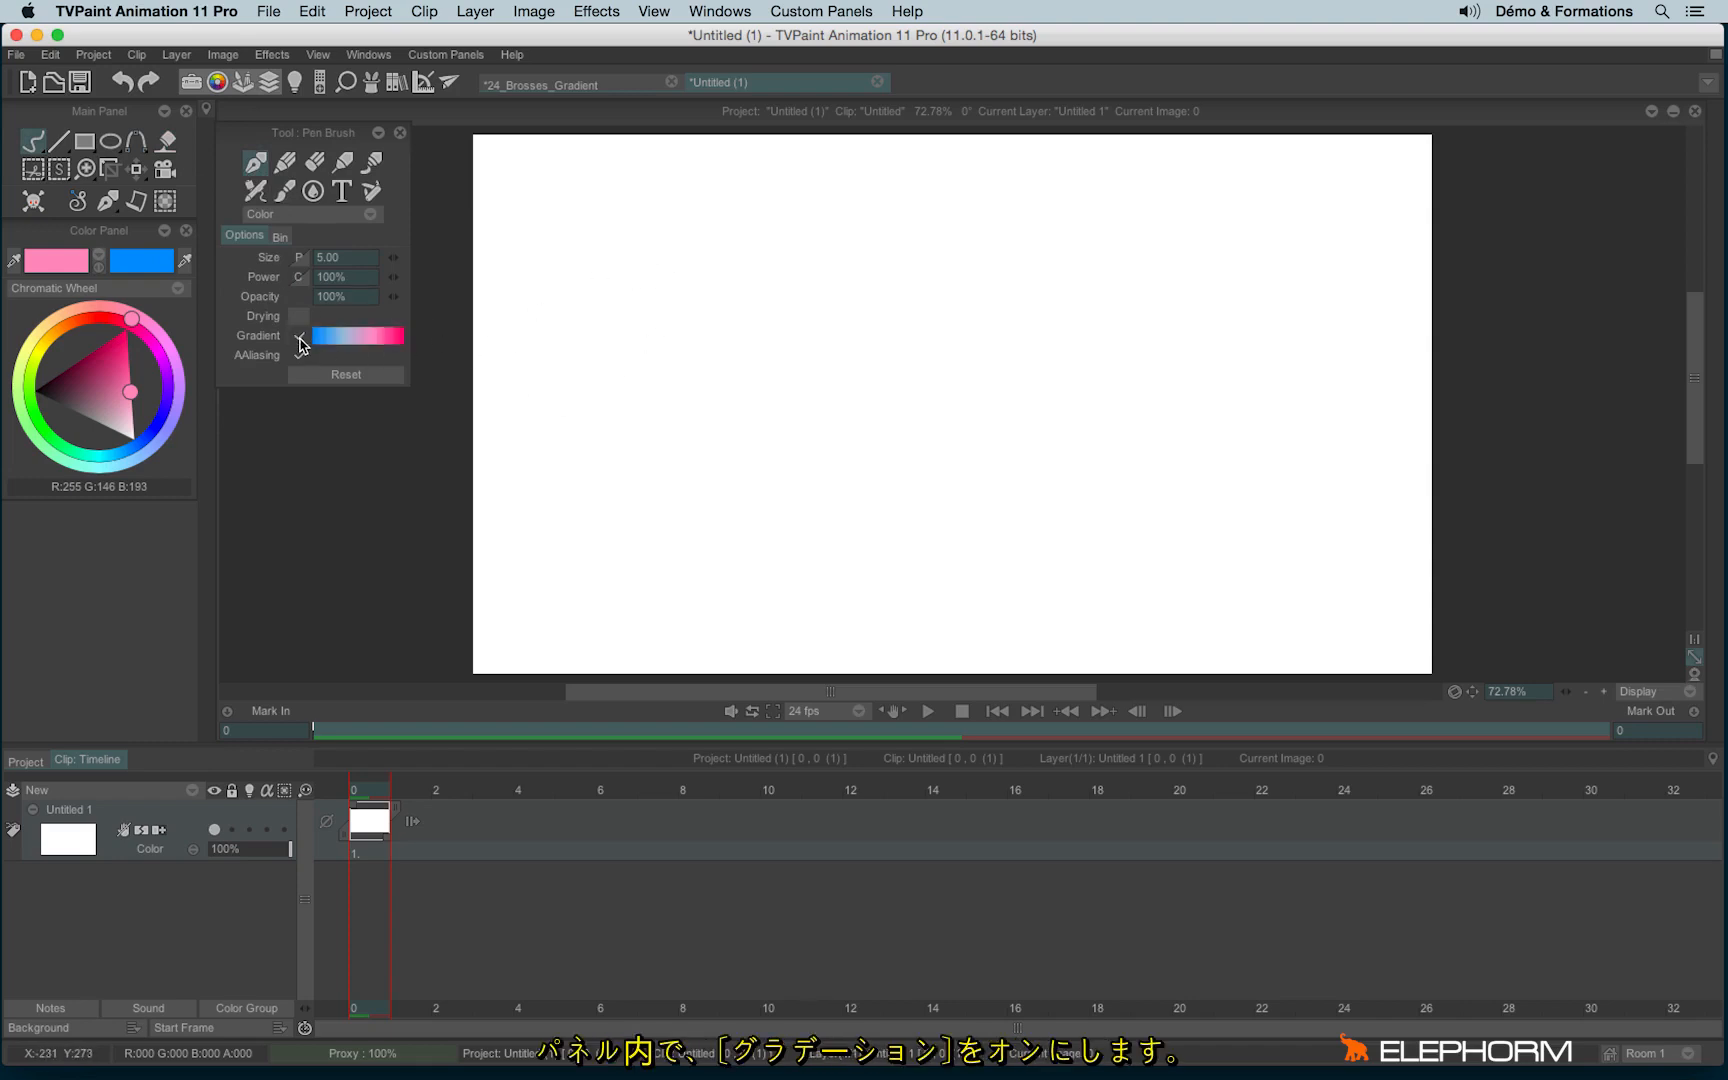
Step: Draw a freehand test line, link the Pen Brush's Power to Pressure, and draw zigzag gradient lines across the canvas's upper-right part
mouse_move(673, 238)
left_mouse_down()
mouse_move(643, 444)
mouse_move(670, 486)
mouse_move(774, 520)
mouse_move(959, 360)
mouse_move(708, 334)
mouse_move(852, 438)
mouse_move(753, 377)
mouse_move(772, 328)
mouse_move(924, 371)
mouse_move(897, 440)
left_mouse_up()
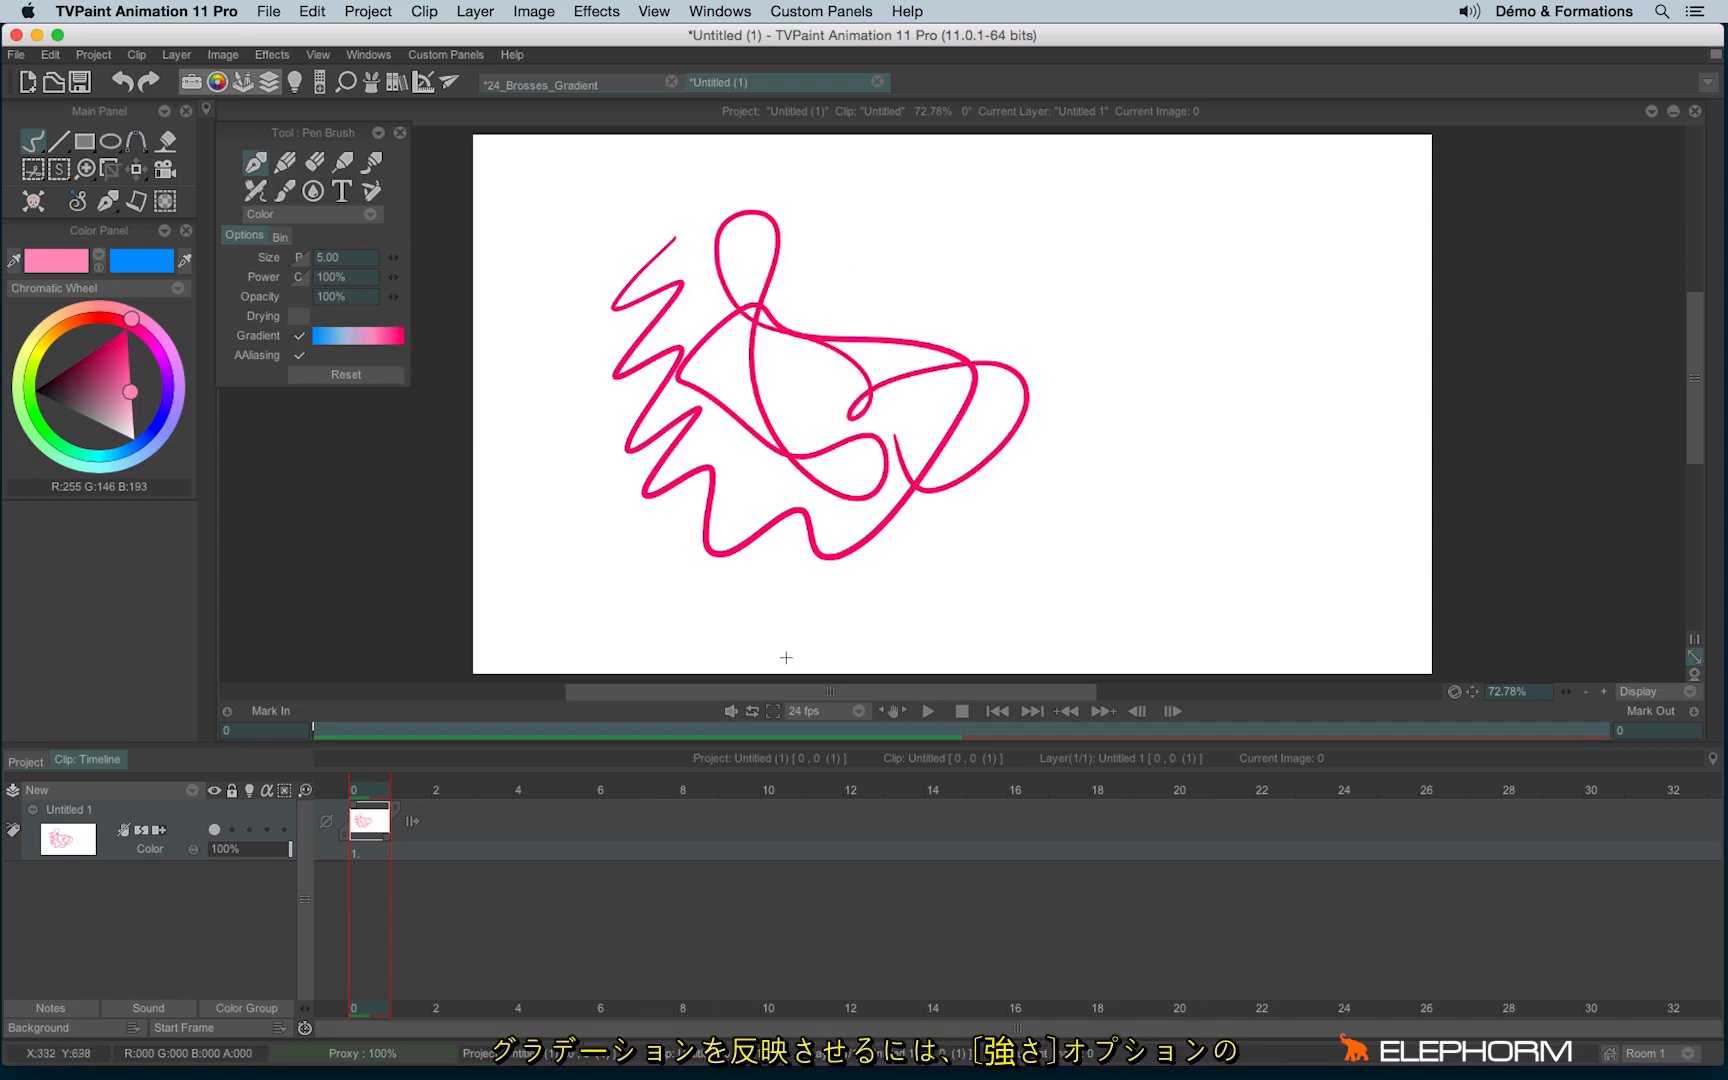
left_click(302, 279)
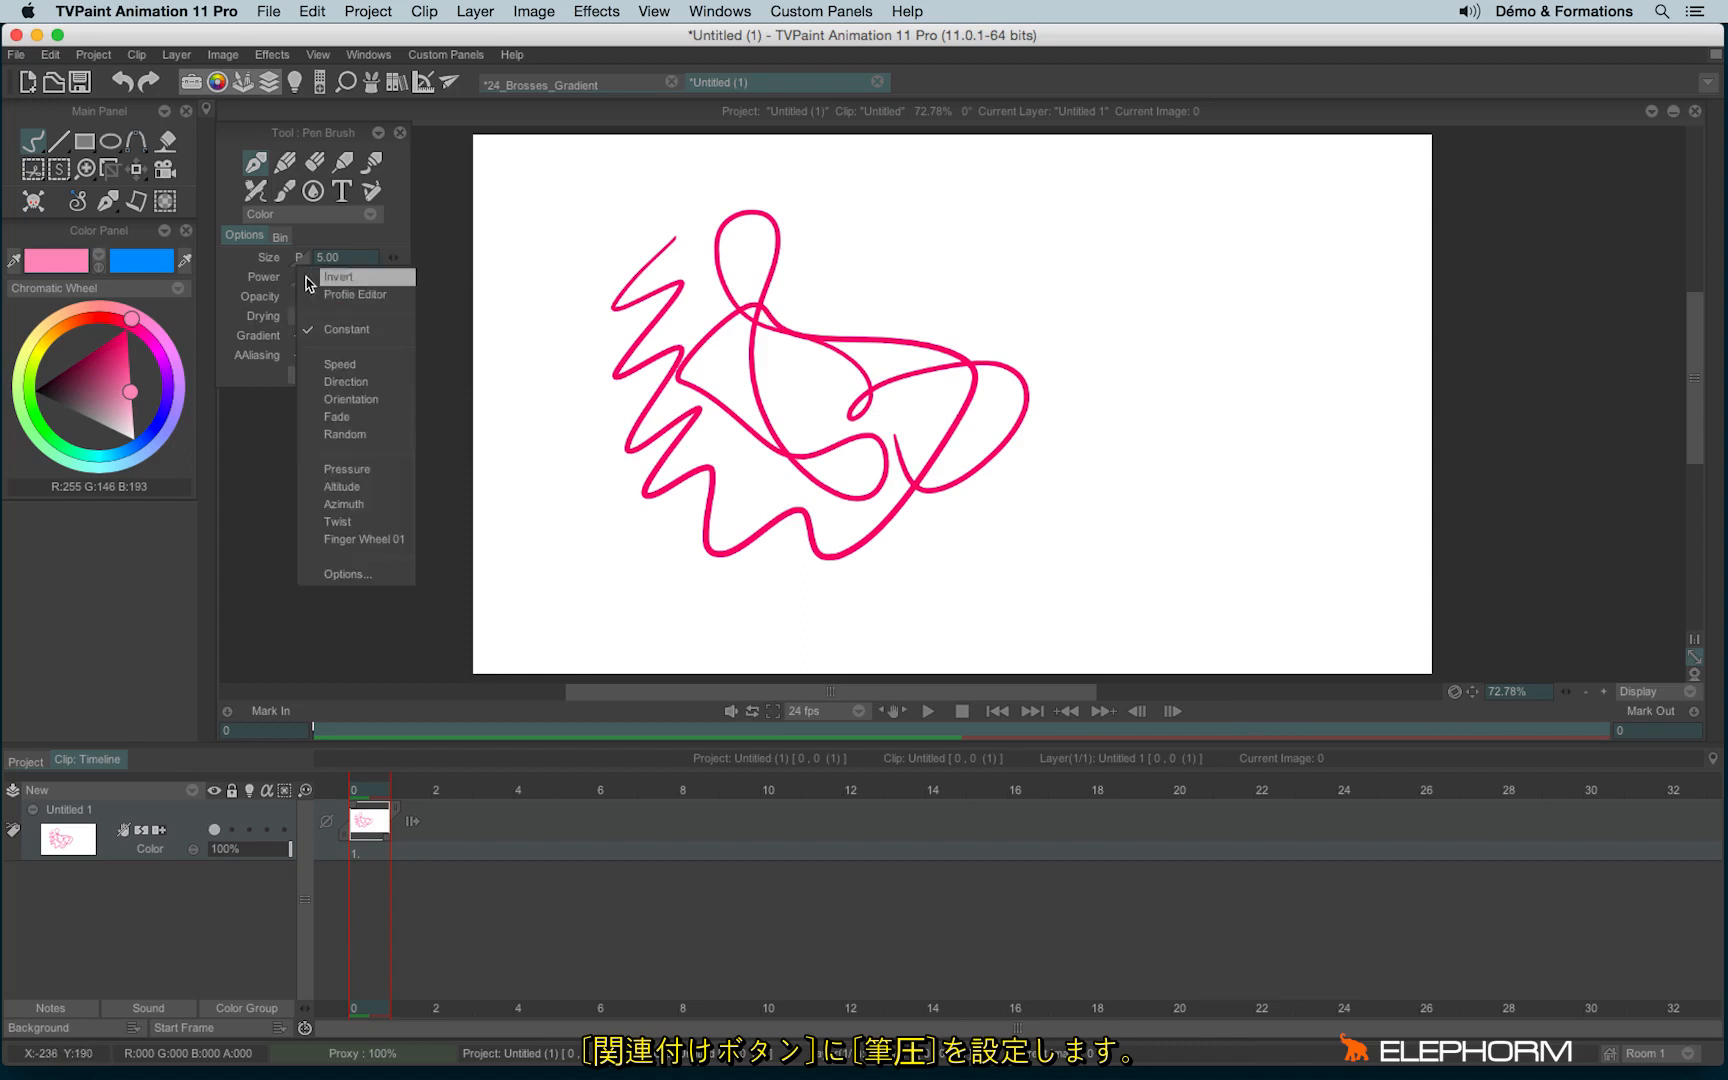
left_click(364, 470)
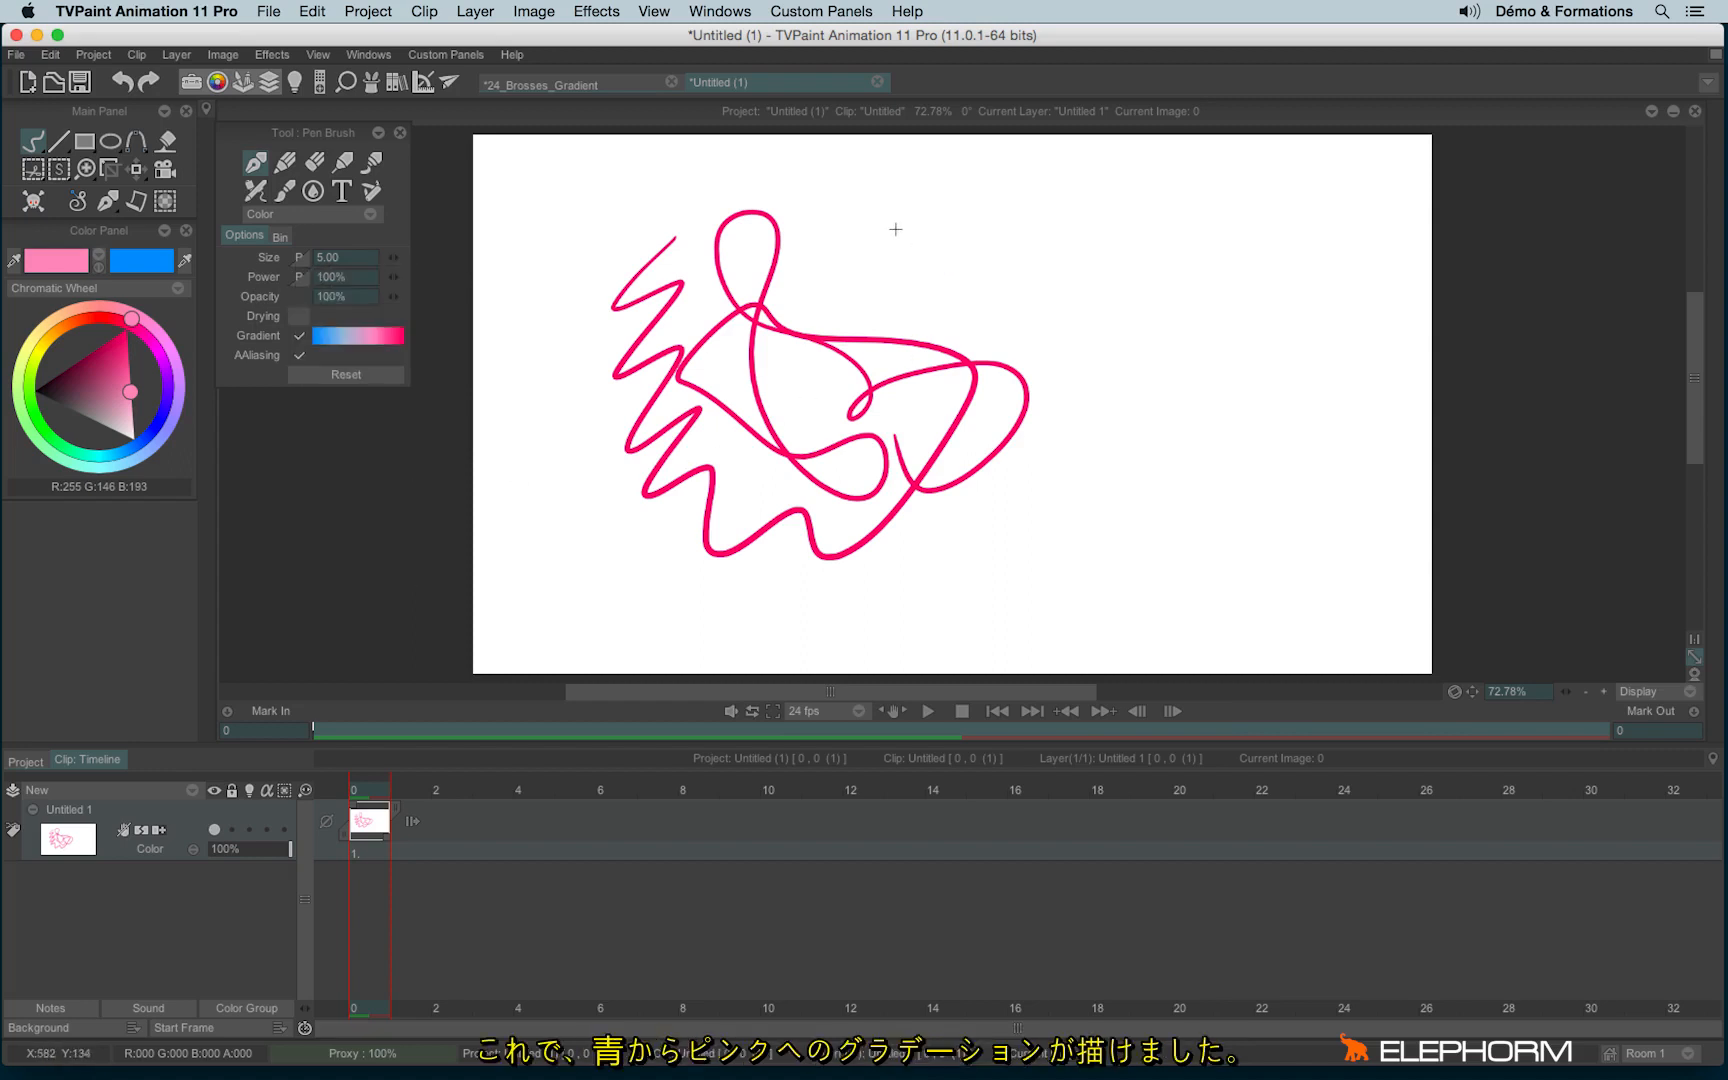
mouse_move(872, 203)
left_mouse_down()
mouse_move(1169, 346)
mouse_move(1280, 472)
mouse_move(1190, 607)
mouse_move(918, 210)
mouse_move(1089, 251)
mouse_move(1203, 316)
mouse_move(1285, 440)
mouse_move(1351, 610)
mouse_move(1318, 619)
left_mouse_up()
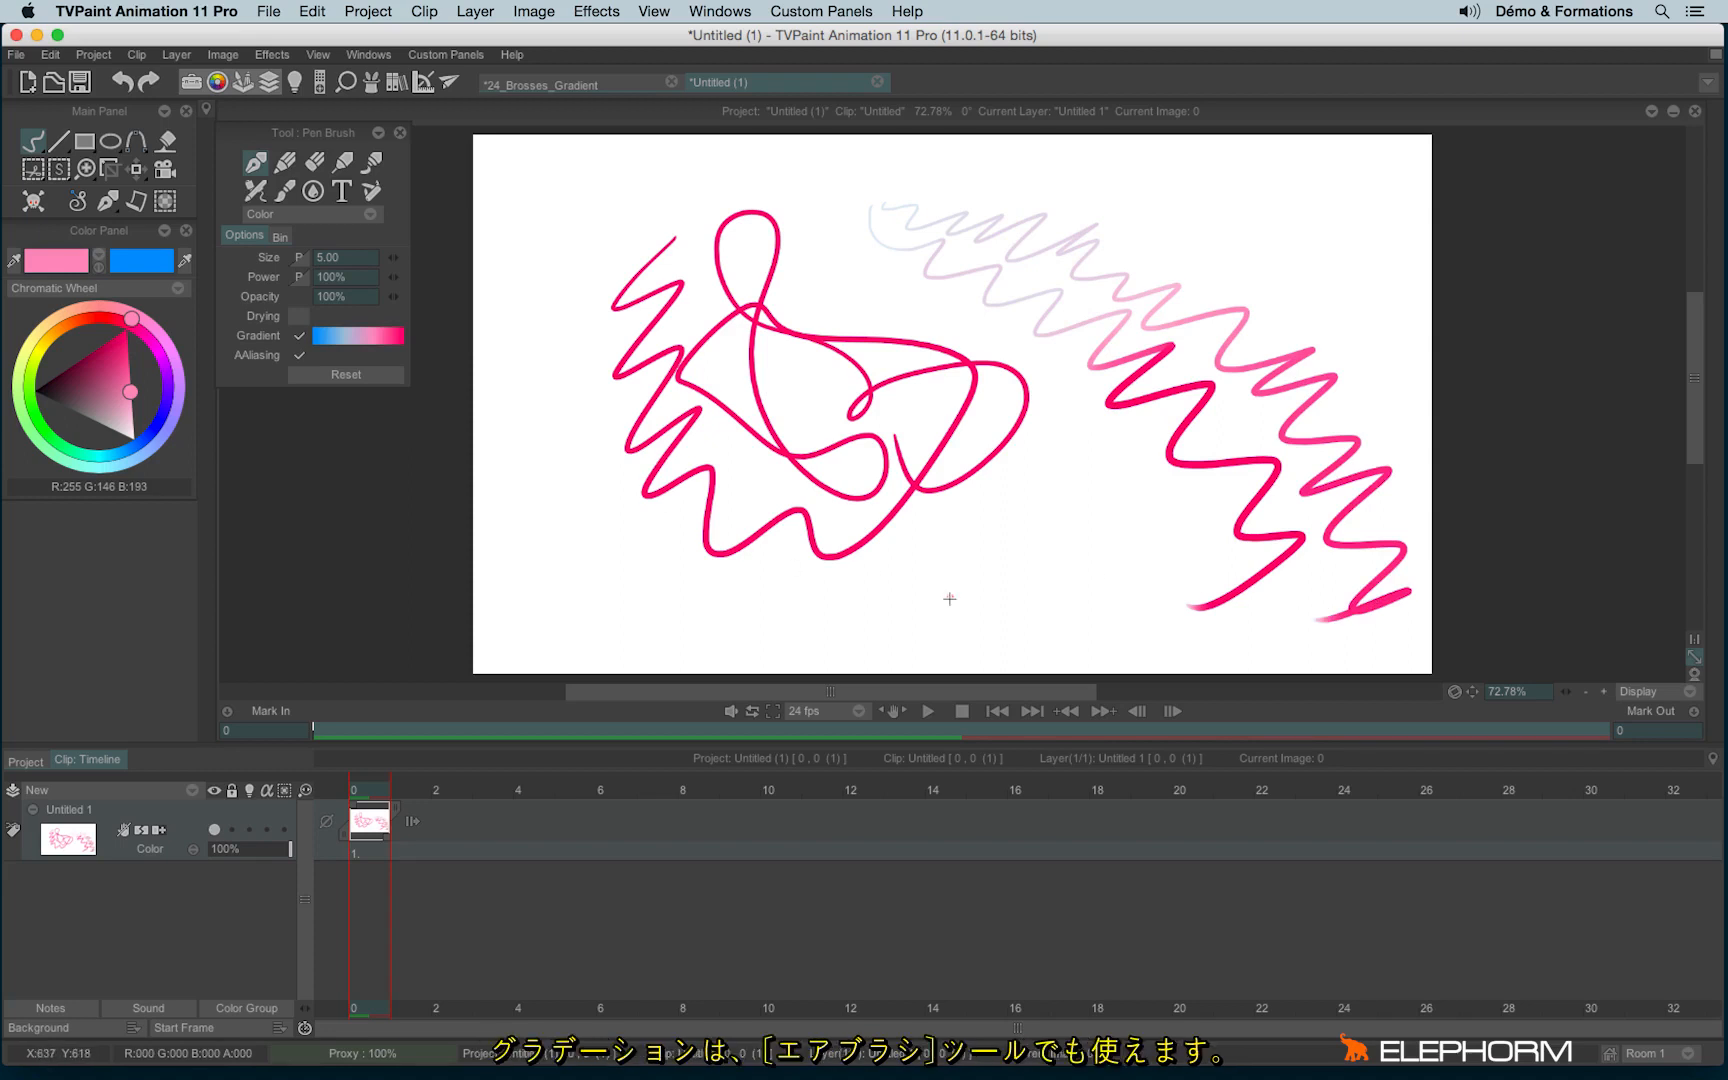
Step: Activate the Air Brush with its Gradient option enabled, clear the canvas, and paint a large blob on its left half
left_click(256, 191)
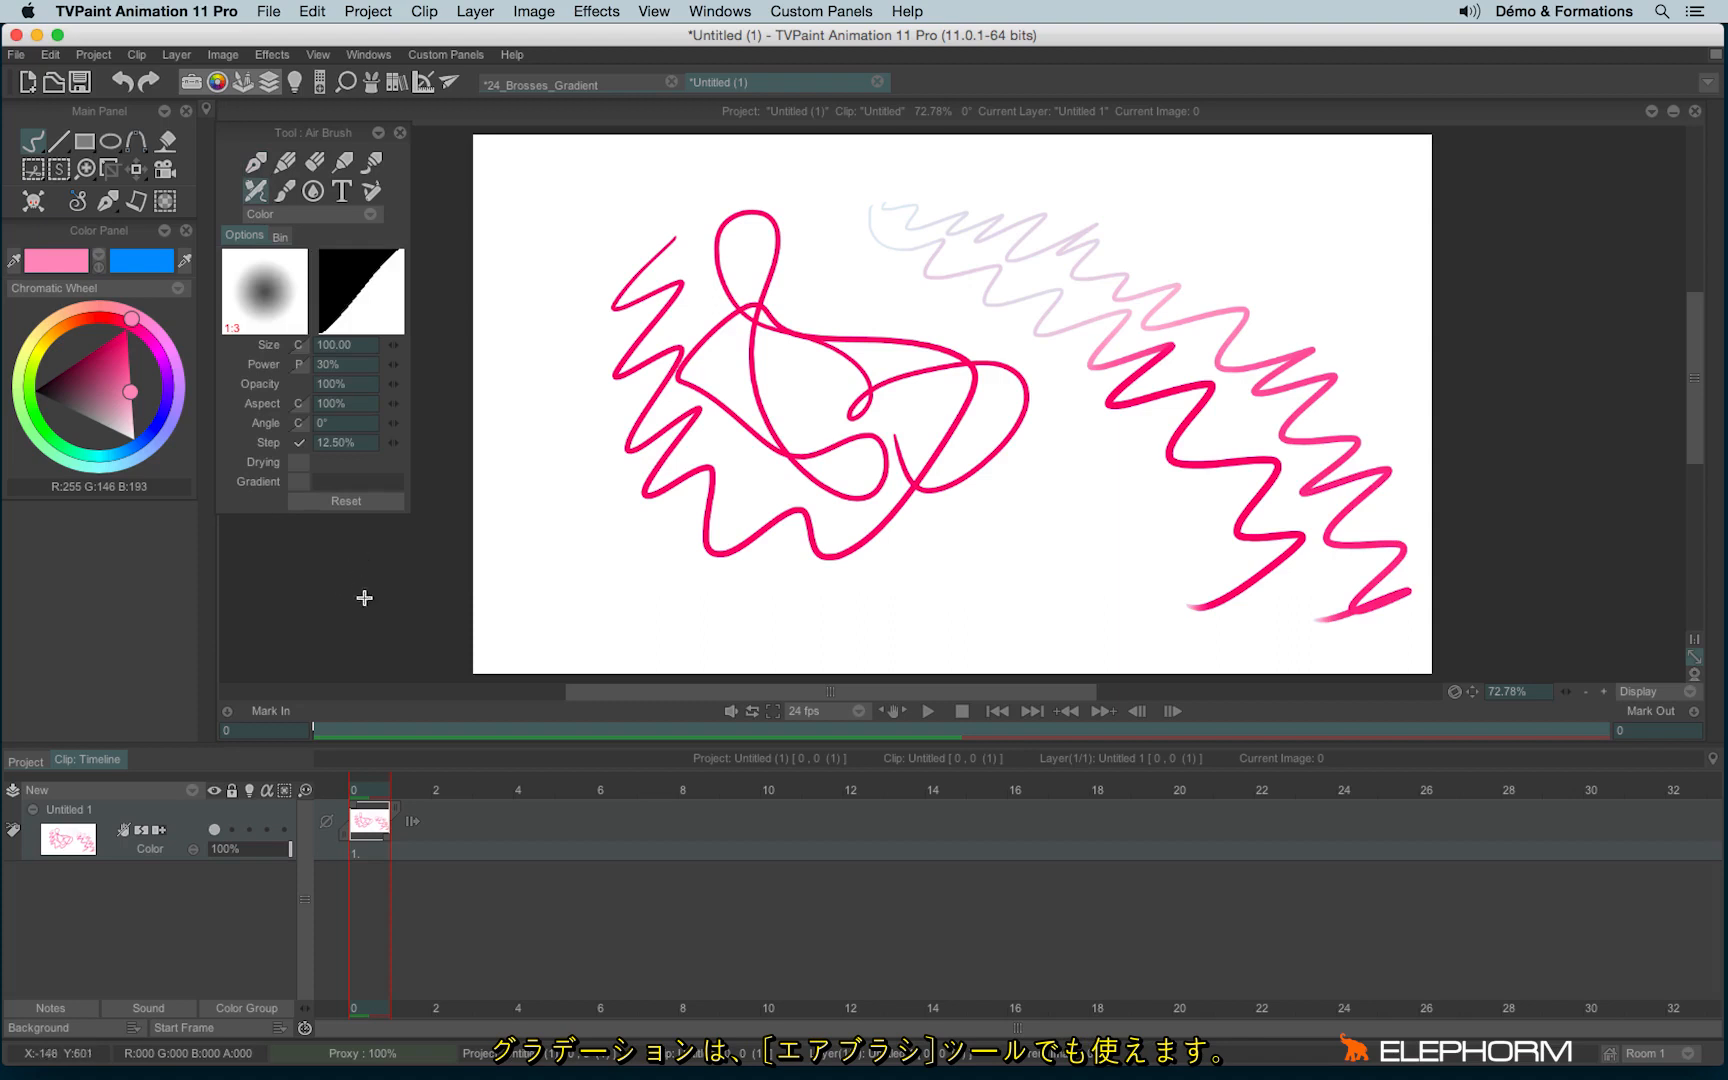
left_click(297, 483)
key("BackSpace")
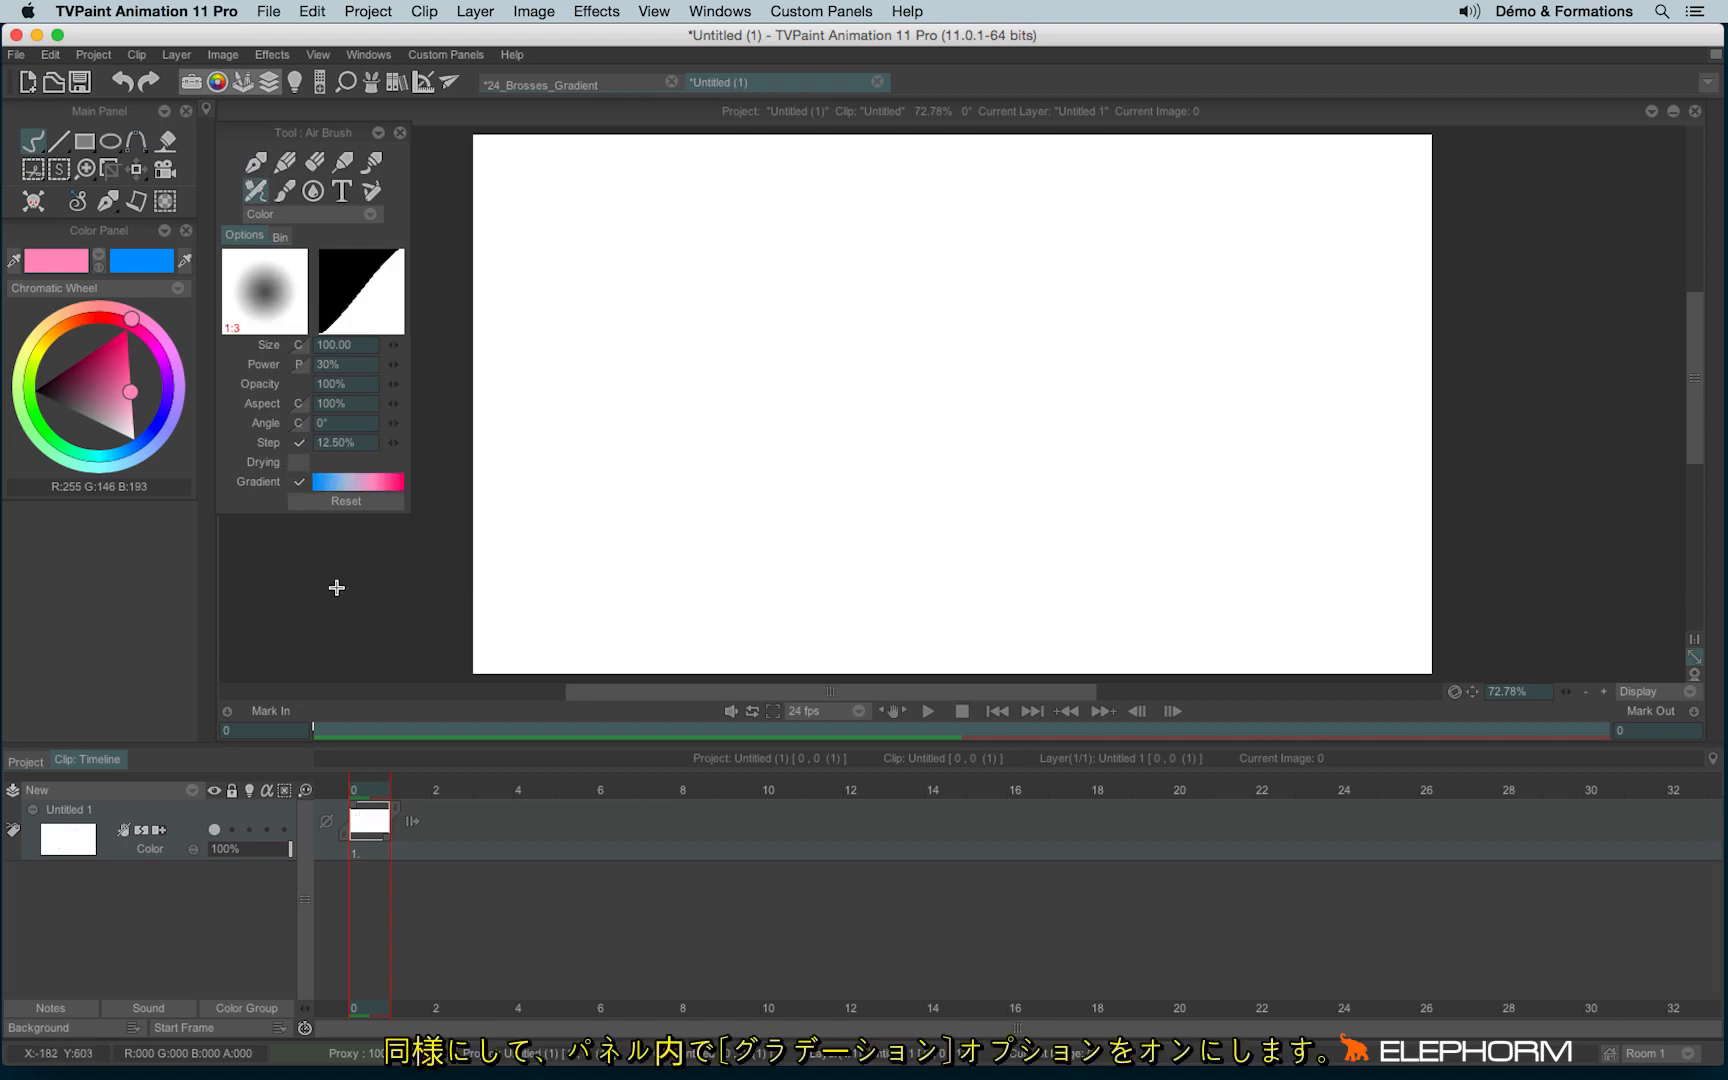
mouse_move(720, 273)
left_mouse_down()
mouse_move(614, 300)
mouse_move(628, 262)
mouse_move(680, 270)
mouse_move(745, 329)
mouse_move(647, 370)
mouse_move(653, 330)
mouse_move(755, 443)
mouse_move(758, 389)
mouse_move(585, 476)
mouse_move(606, 542)
mouse_move(668, 601)
mouse_move(664, 576)
mouse_move(745, 566)
mouse_move(813, 447)
mouse_move(773, 311)
mouse_move(812, 395)
mouse_move(652, 253)
mouse_move(762, 445)
mouse_move(698, 434)
mouse_move(630, 359)
mouse_move(840, 419)
mouse_move(694, 336)
left_mouse_up()
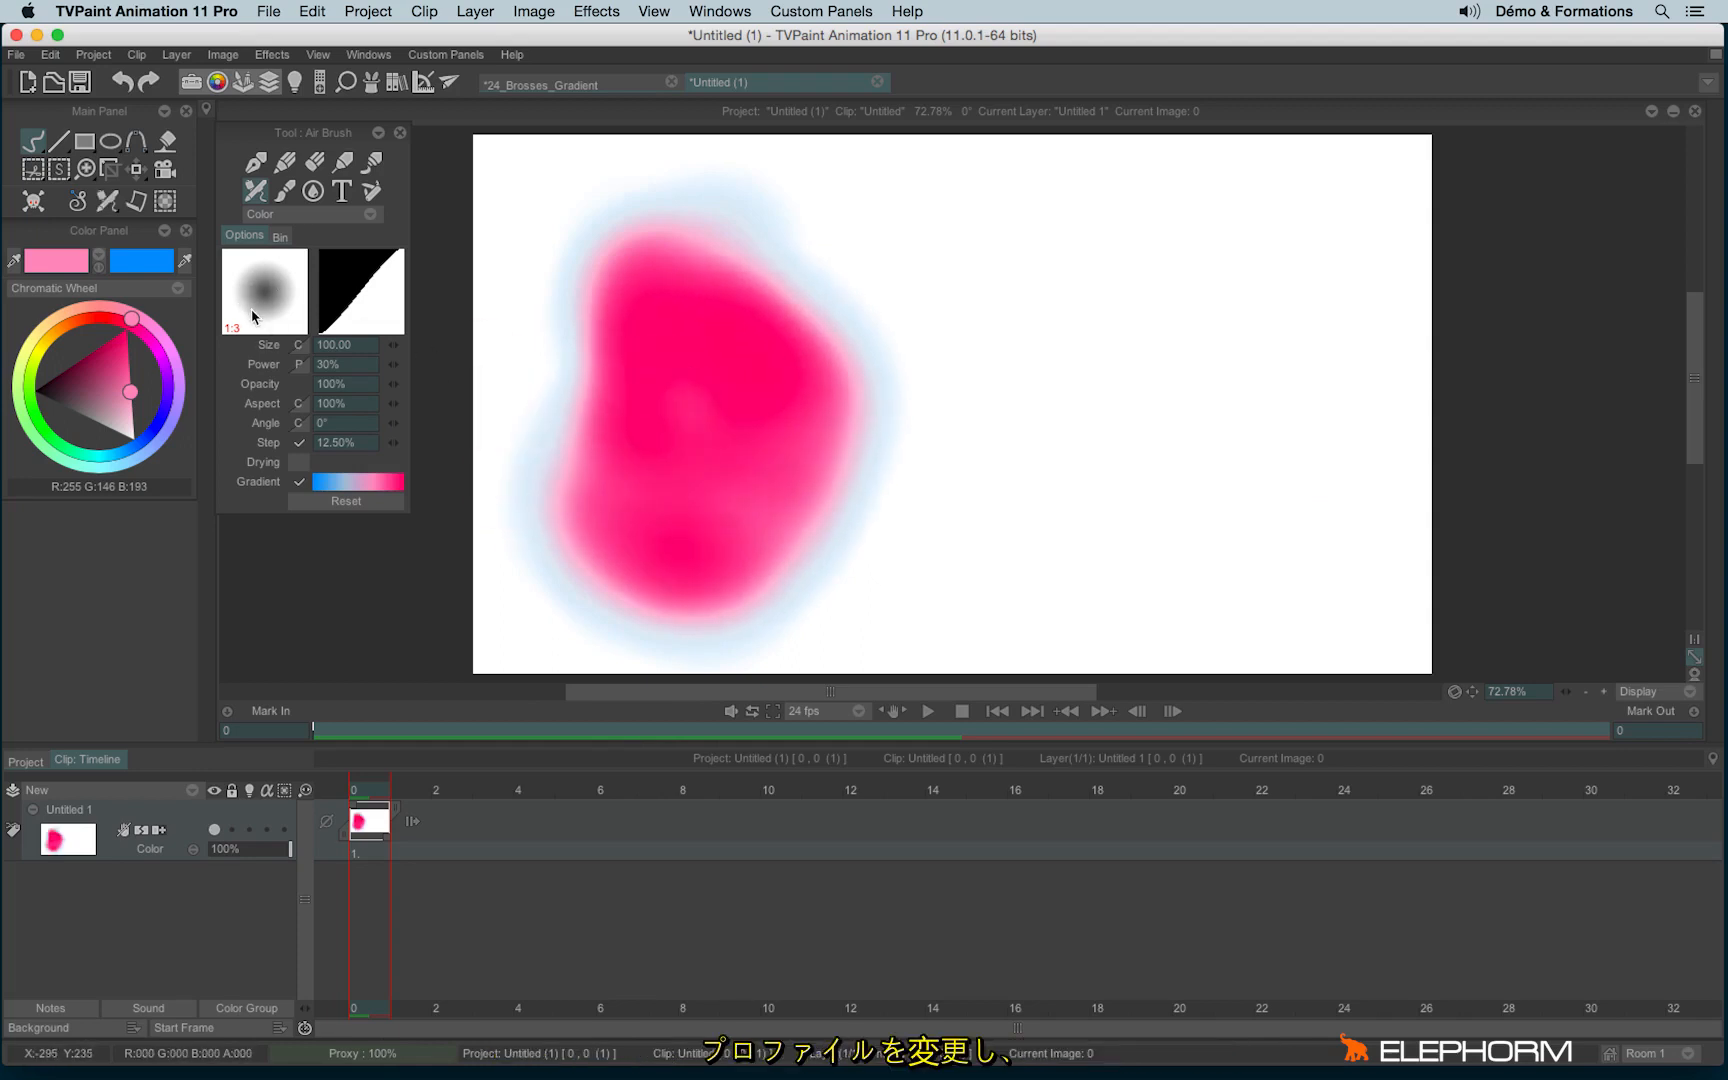
Step: Reshape the Air Brush profile into a curve with a deep dip, paint a blob on the canvas's right half, and close the profile editor
left_click(356, 308)
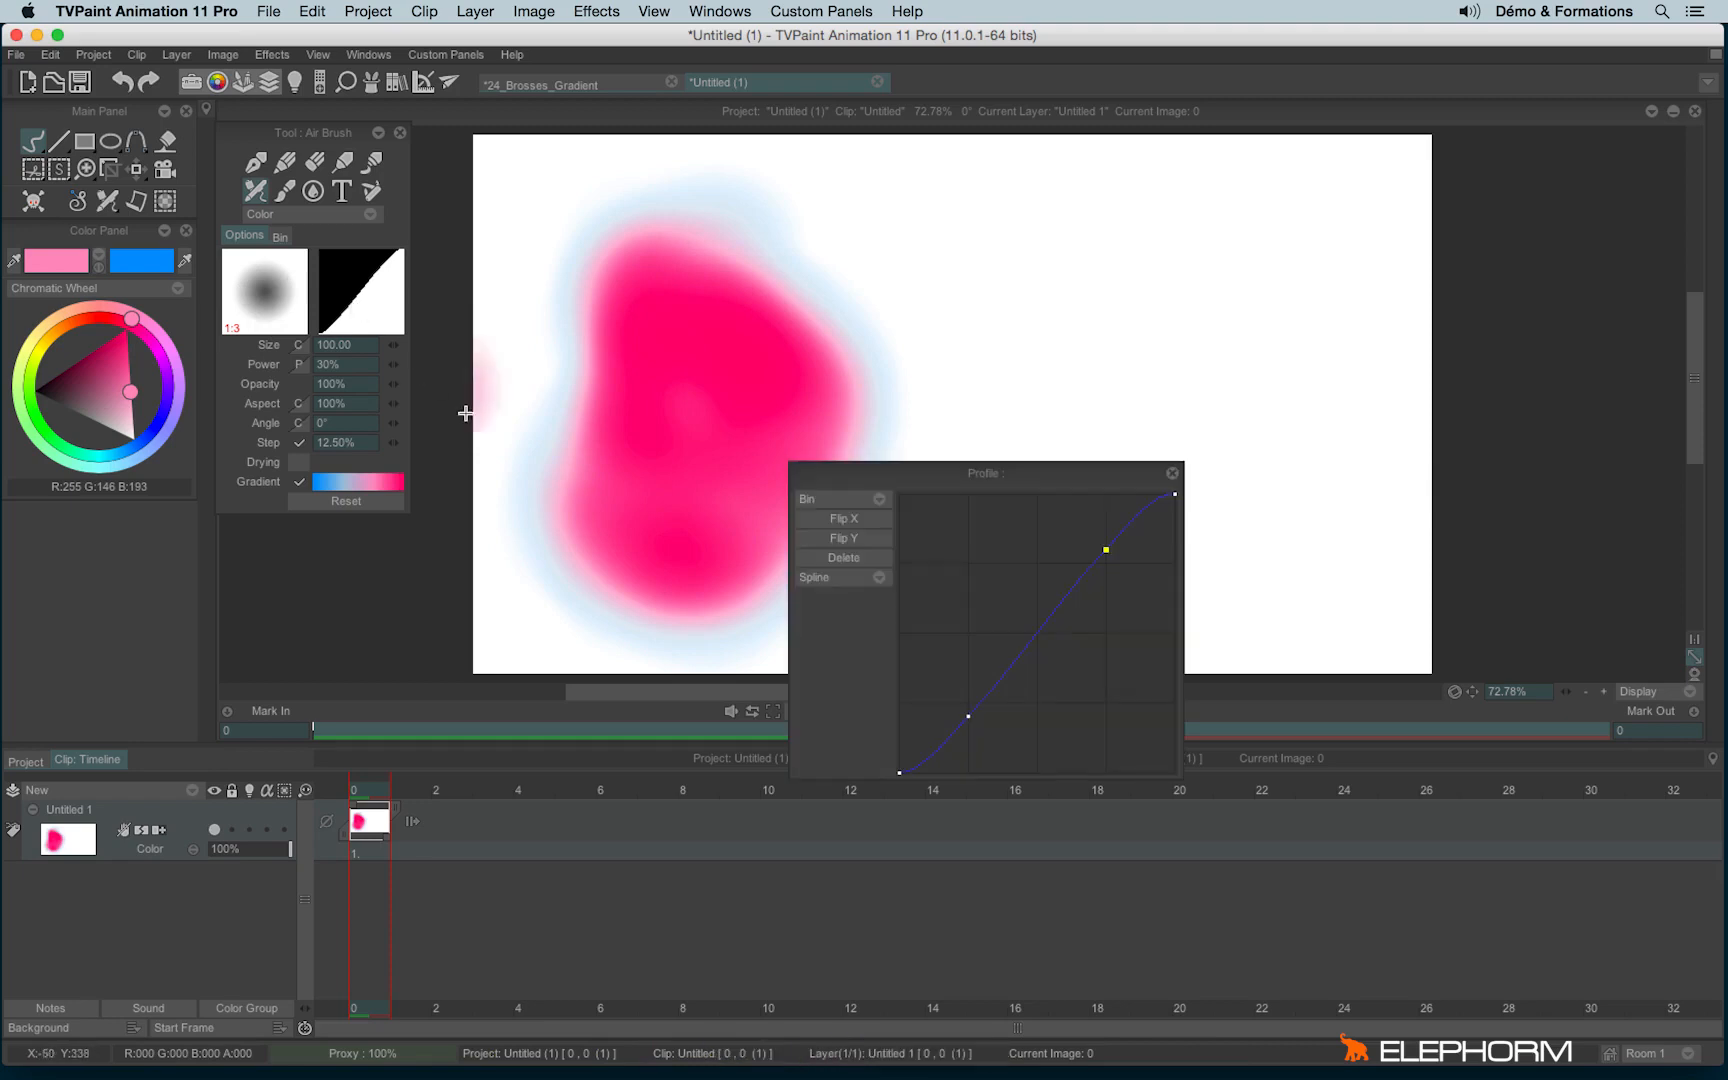
mouse_move(968, 727)
left_mouse_down()
mouse_move(937, 556)
mouse_move(1045, 744)
mouse_move(1052, 728)
left_mouse_up()
mouse_move(1000, 240)
left_mouse_down()
mouse_move(1080, 289)
mouse_move(1240, 285)
mouse_move(1332, 437)
mouse_move(953, 370)
mouse_move(1234, 510)
mouse_move(1240, 365)
mouse_move(1142, 646)
mouse_move(1035, 584)
mouse_move(1119, 220)
mouse_move(1178, 368)
mouse_move(1030, 448)
mouse_move(1192, 505)
mouse_move(1138, 339)
mouse_move(1246, 447)
mouse_move(1136, 495)
left_mouse_up()
left_click(1172, 473)
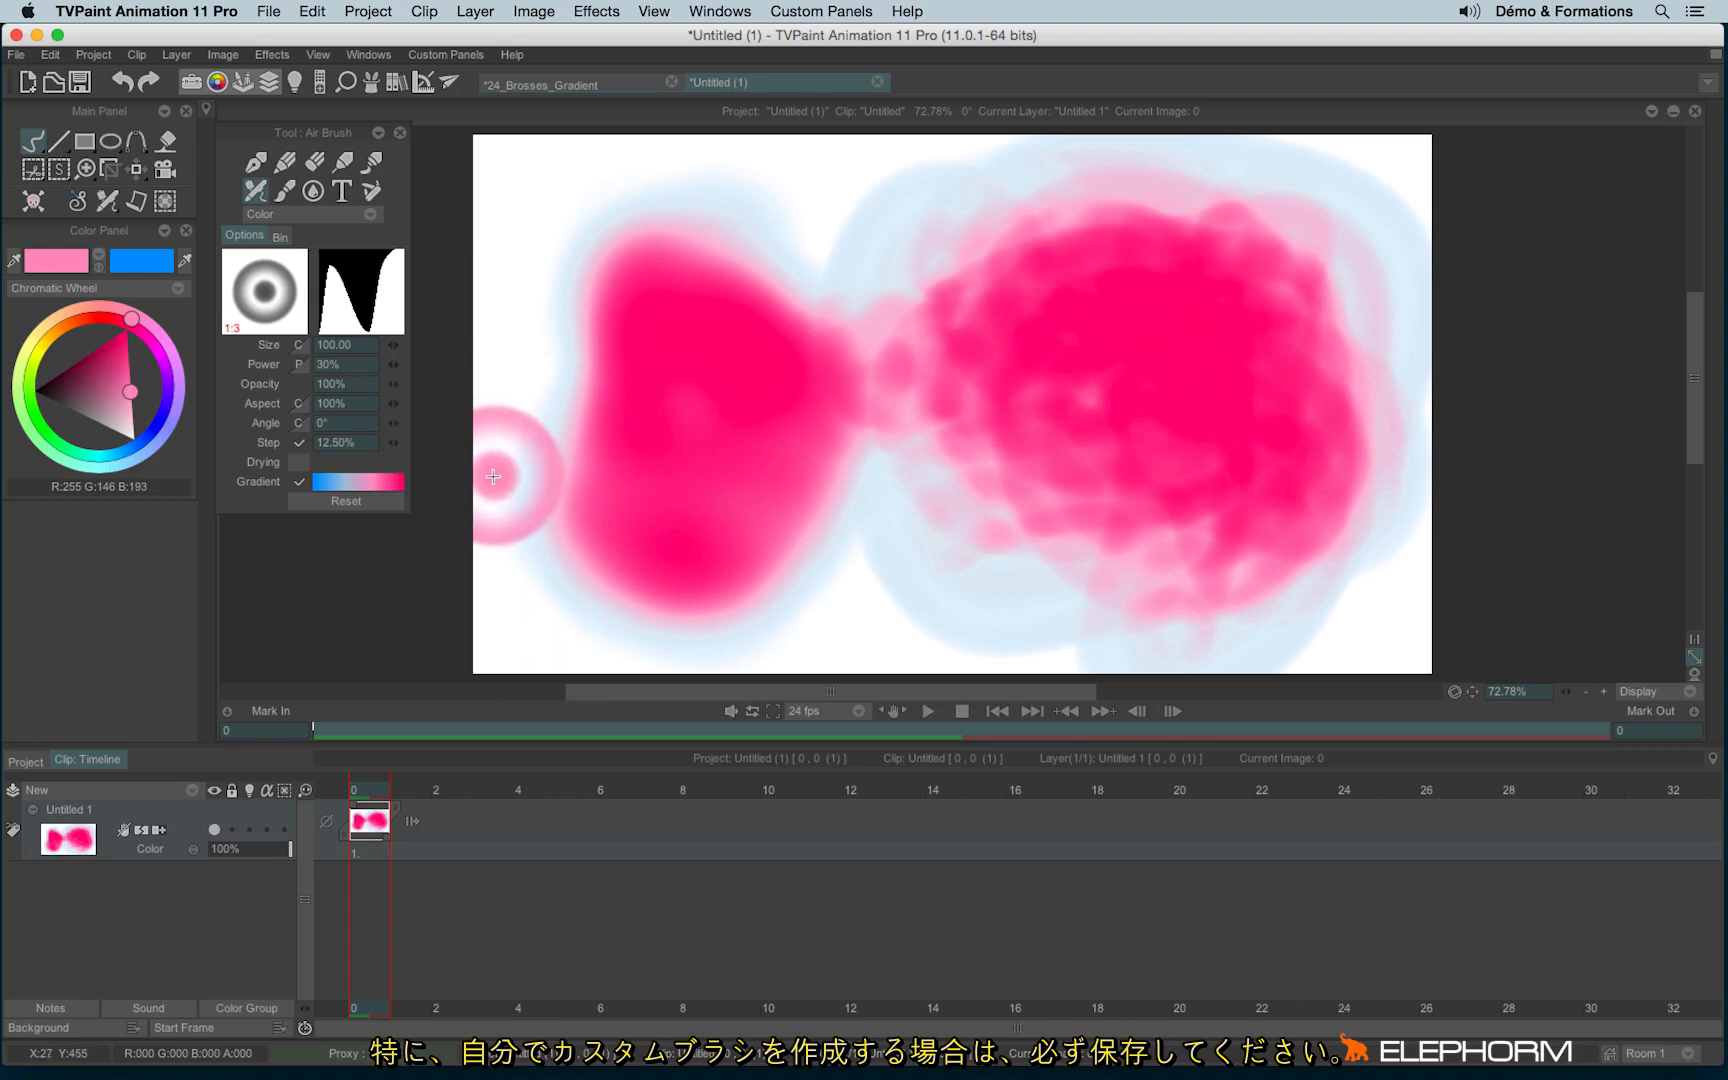
Step: Open the Gradient window for "my gradient" and show its Save Gradient command without saving
left_click(370, 55)
mouse_move(392, 182)
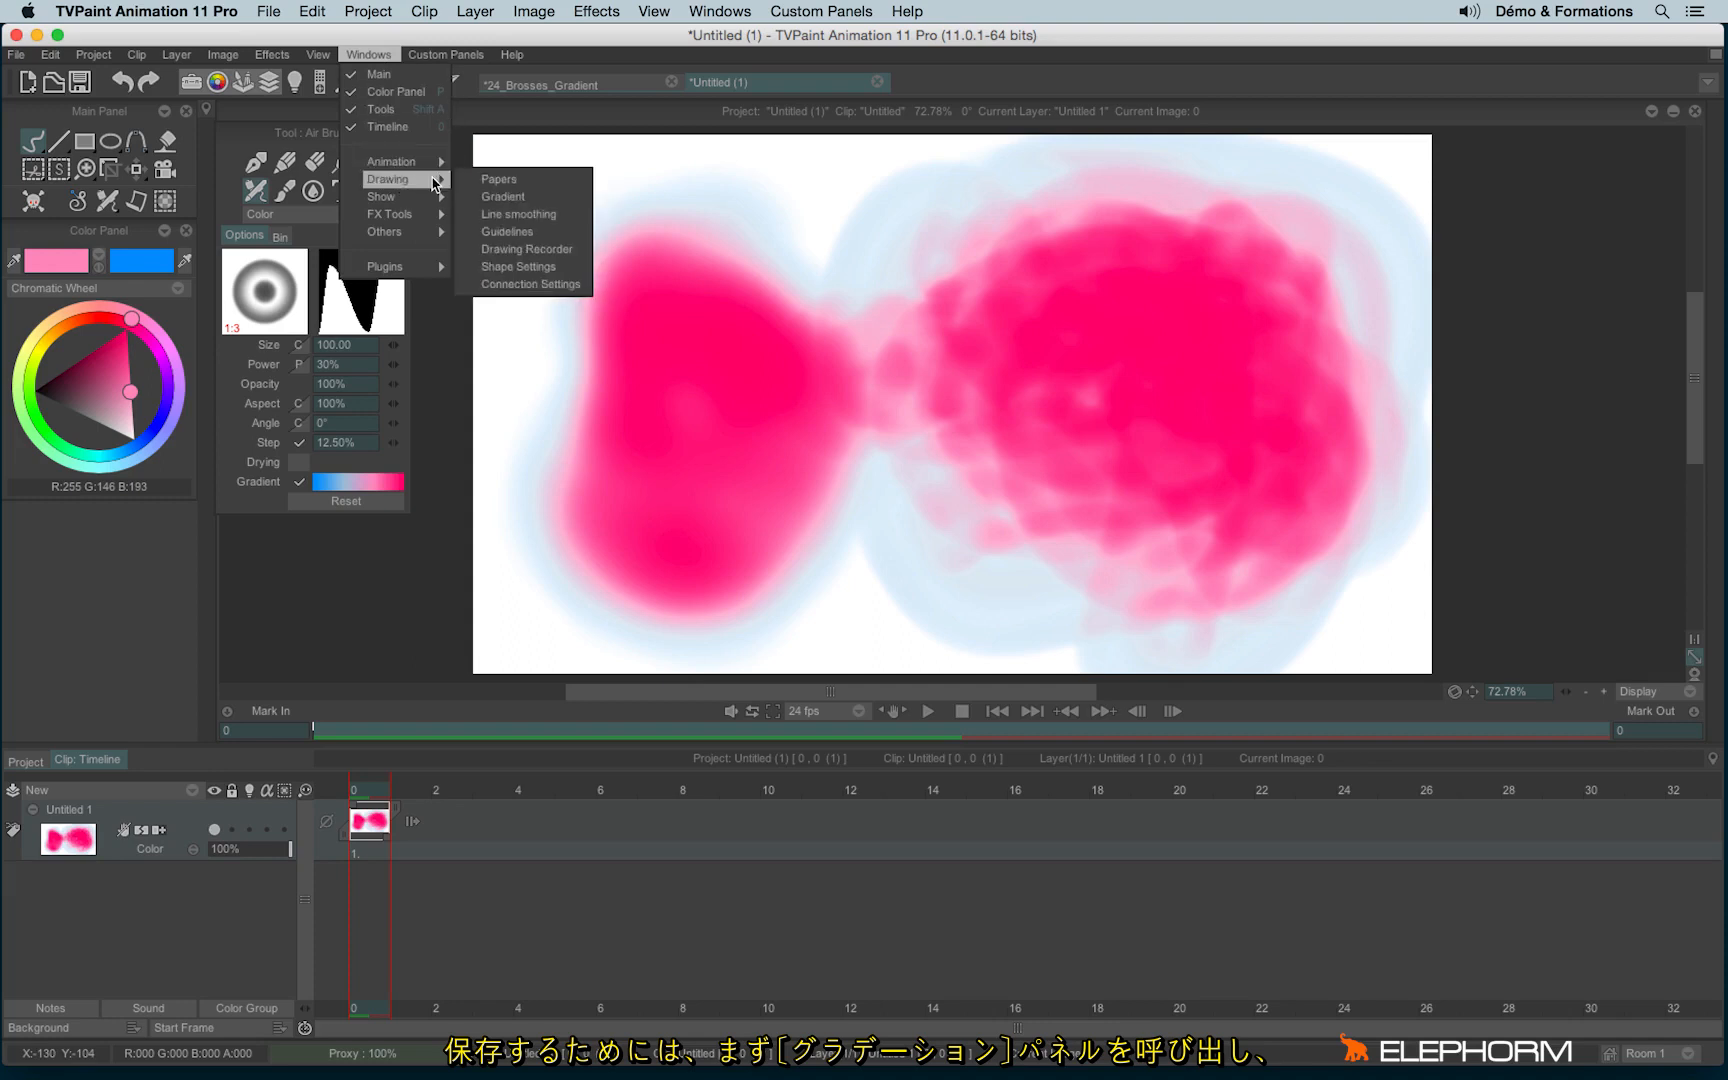
left_click(551, 201)
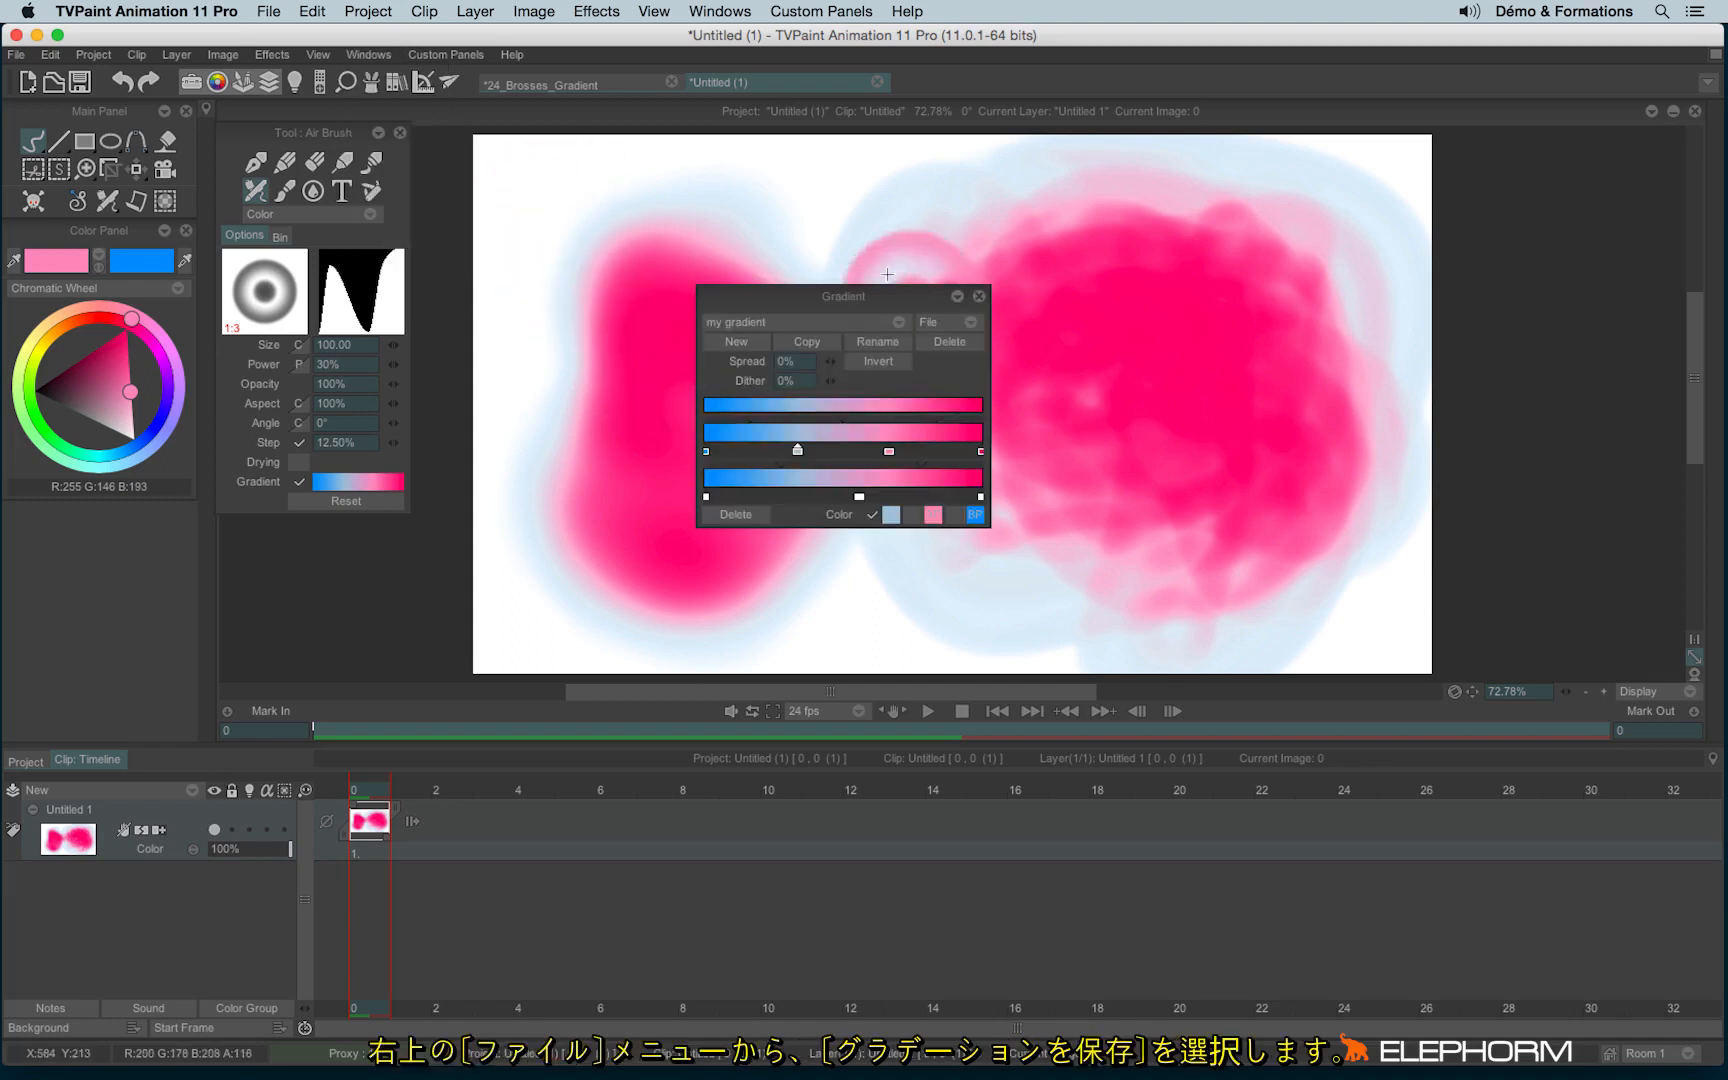
left_click(932, 322)
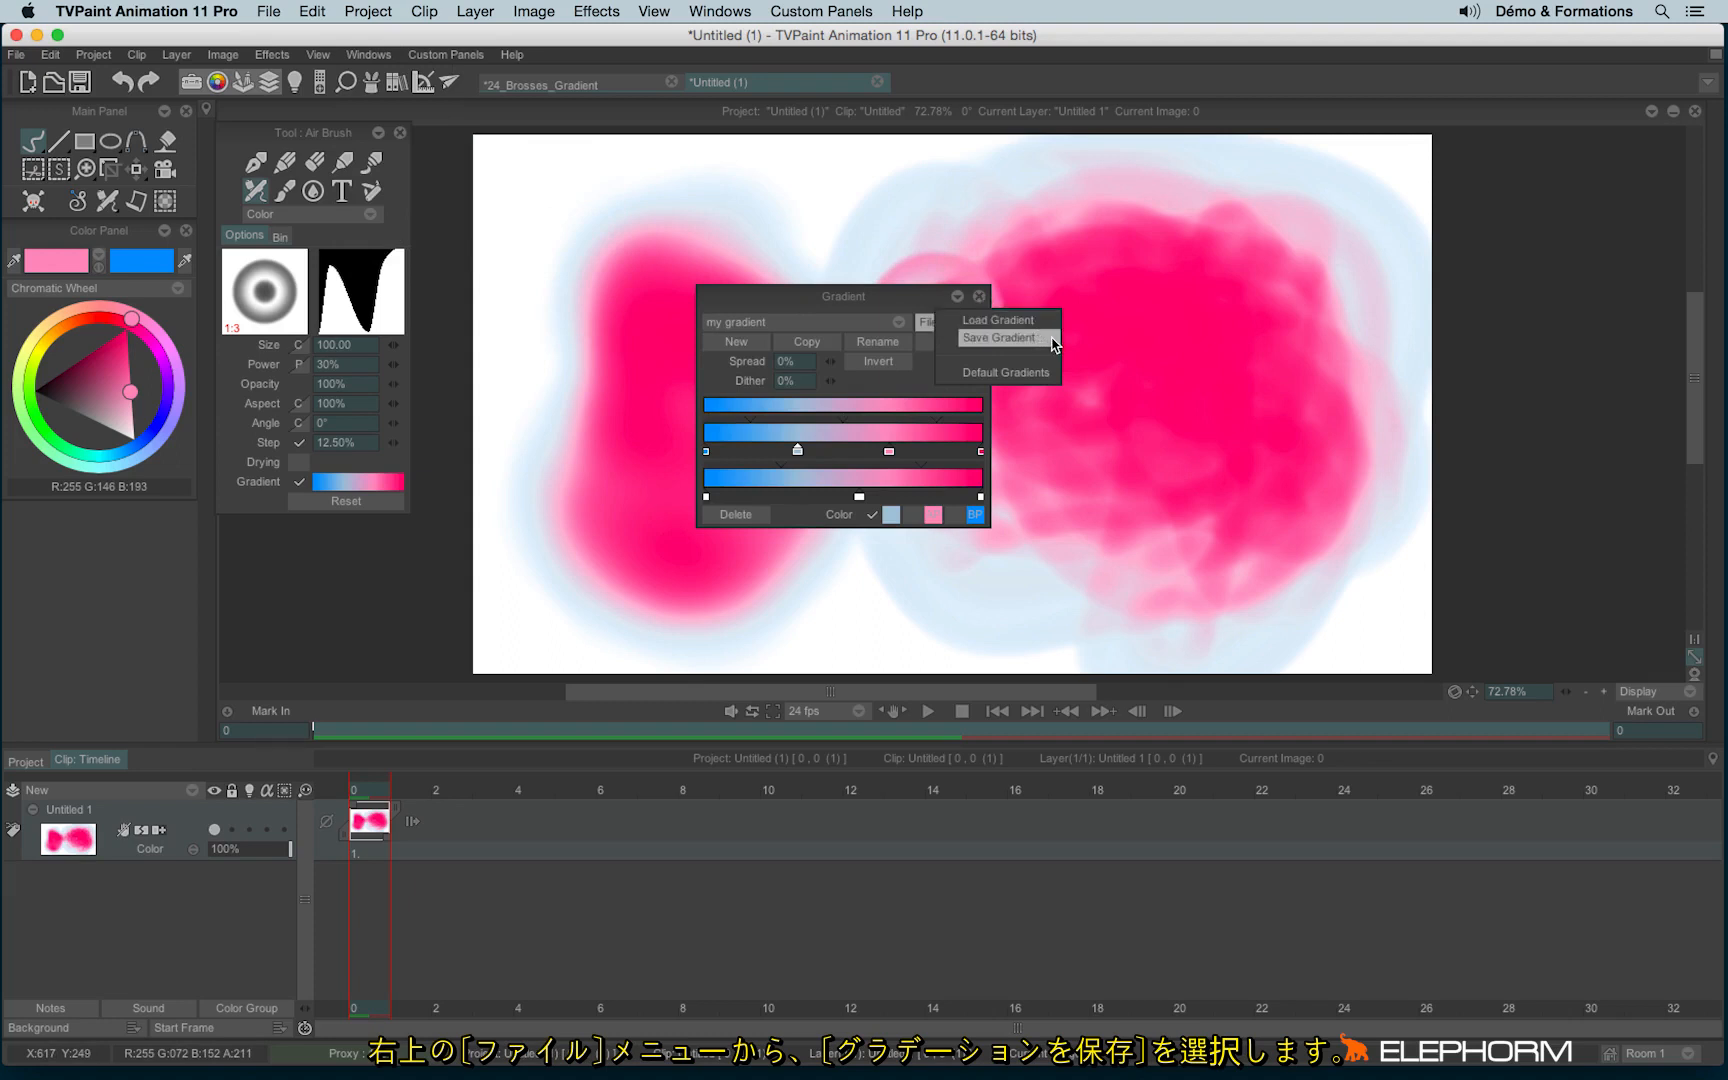
left_click(962, 217)
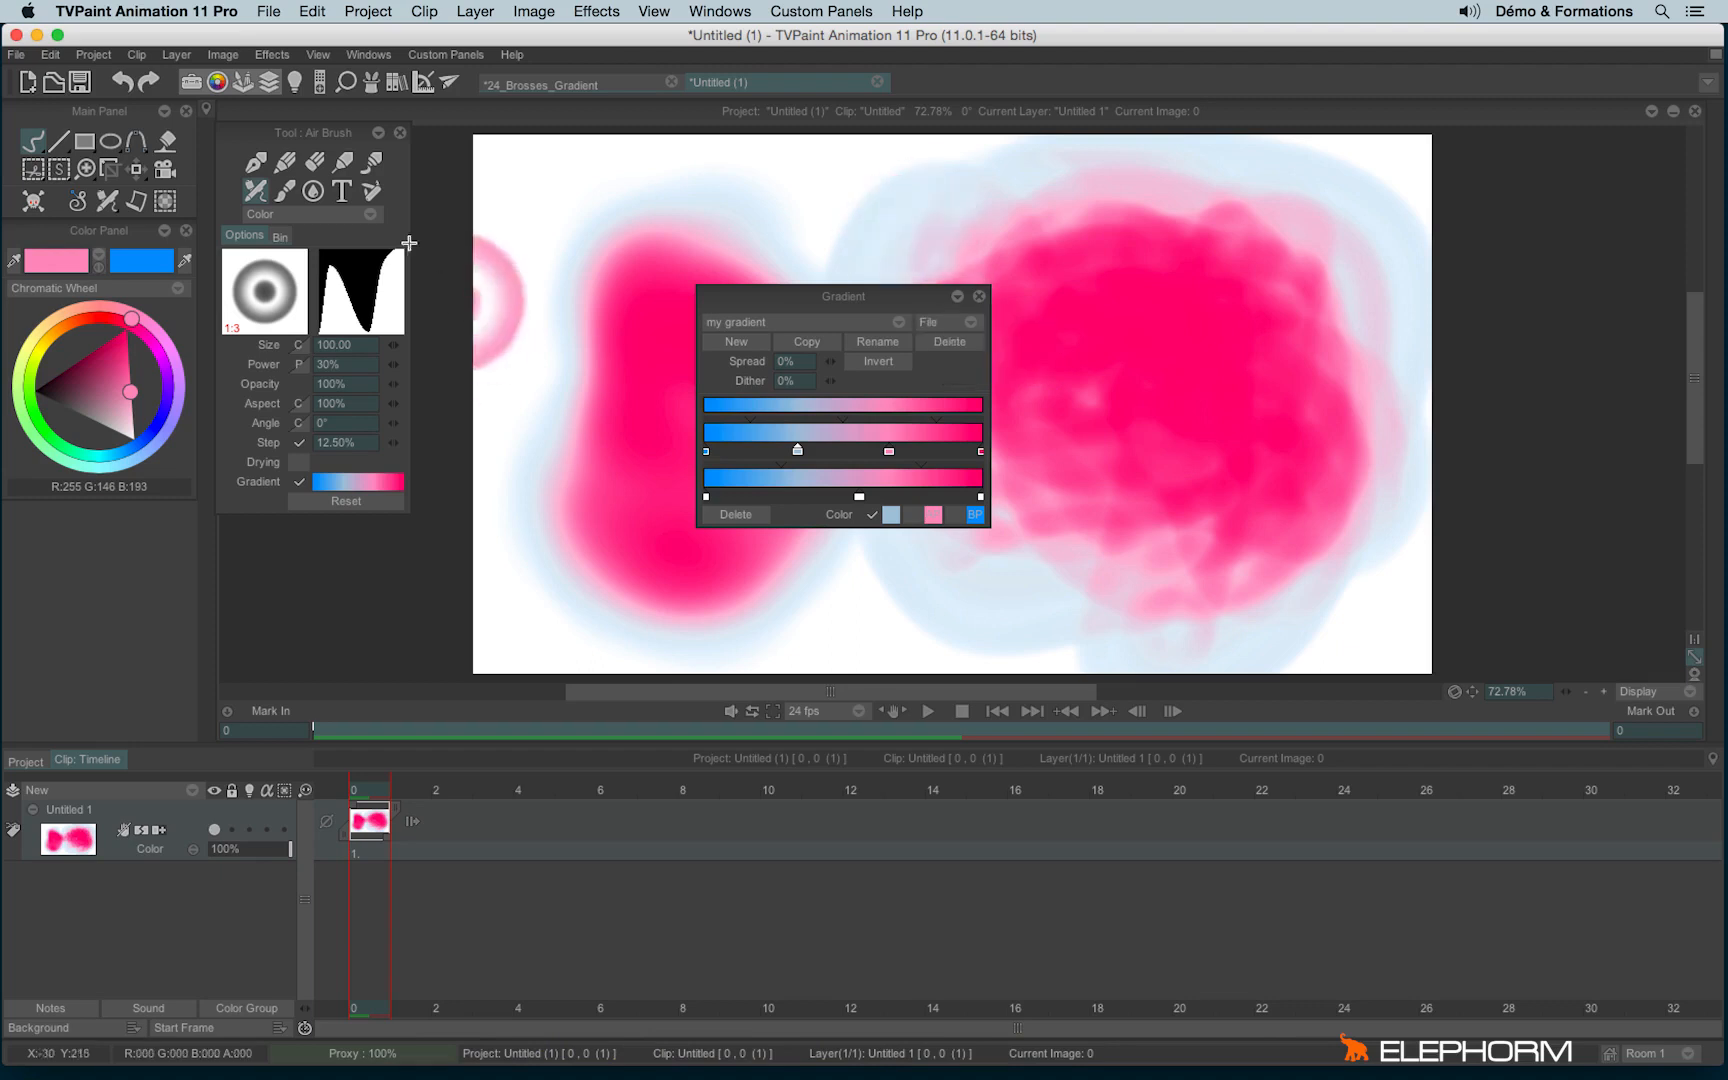
Step: Activate the Pen Brush, dock the tool panel below the Color Panel, and switch to the 24_Brosses_Gradient project with the Gradient window off the drawing
left_click(255, 164)
mouse_move(307, 134)
left_mouse_down()
mouse_move(262, 385)
mouse_move(97, 536)
left_mouse_up()
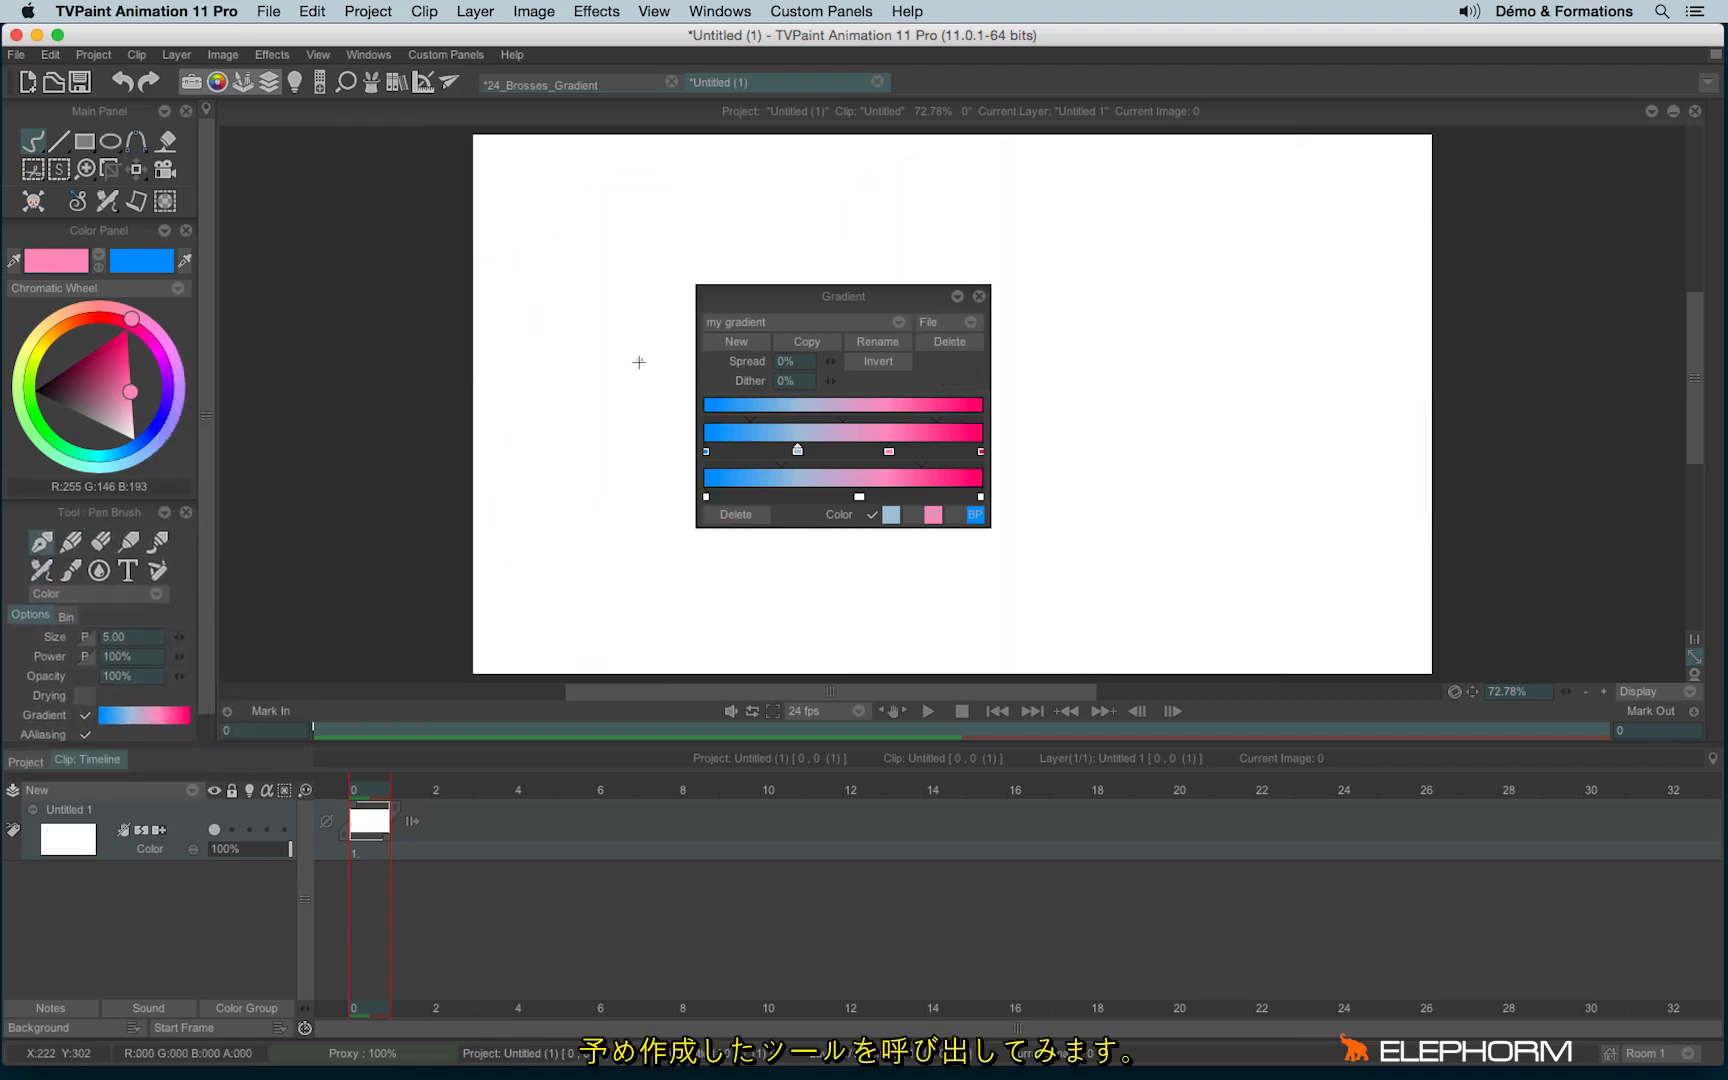
left_click(540, 82)
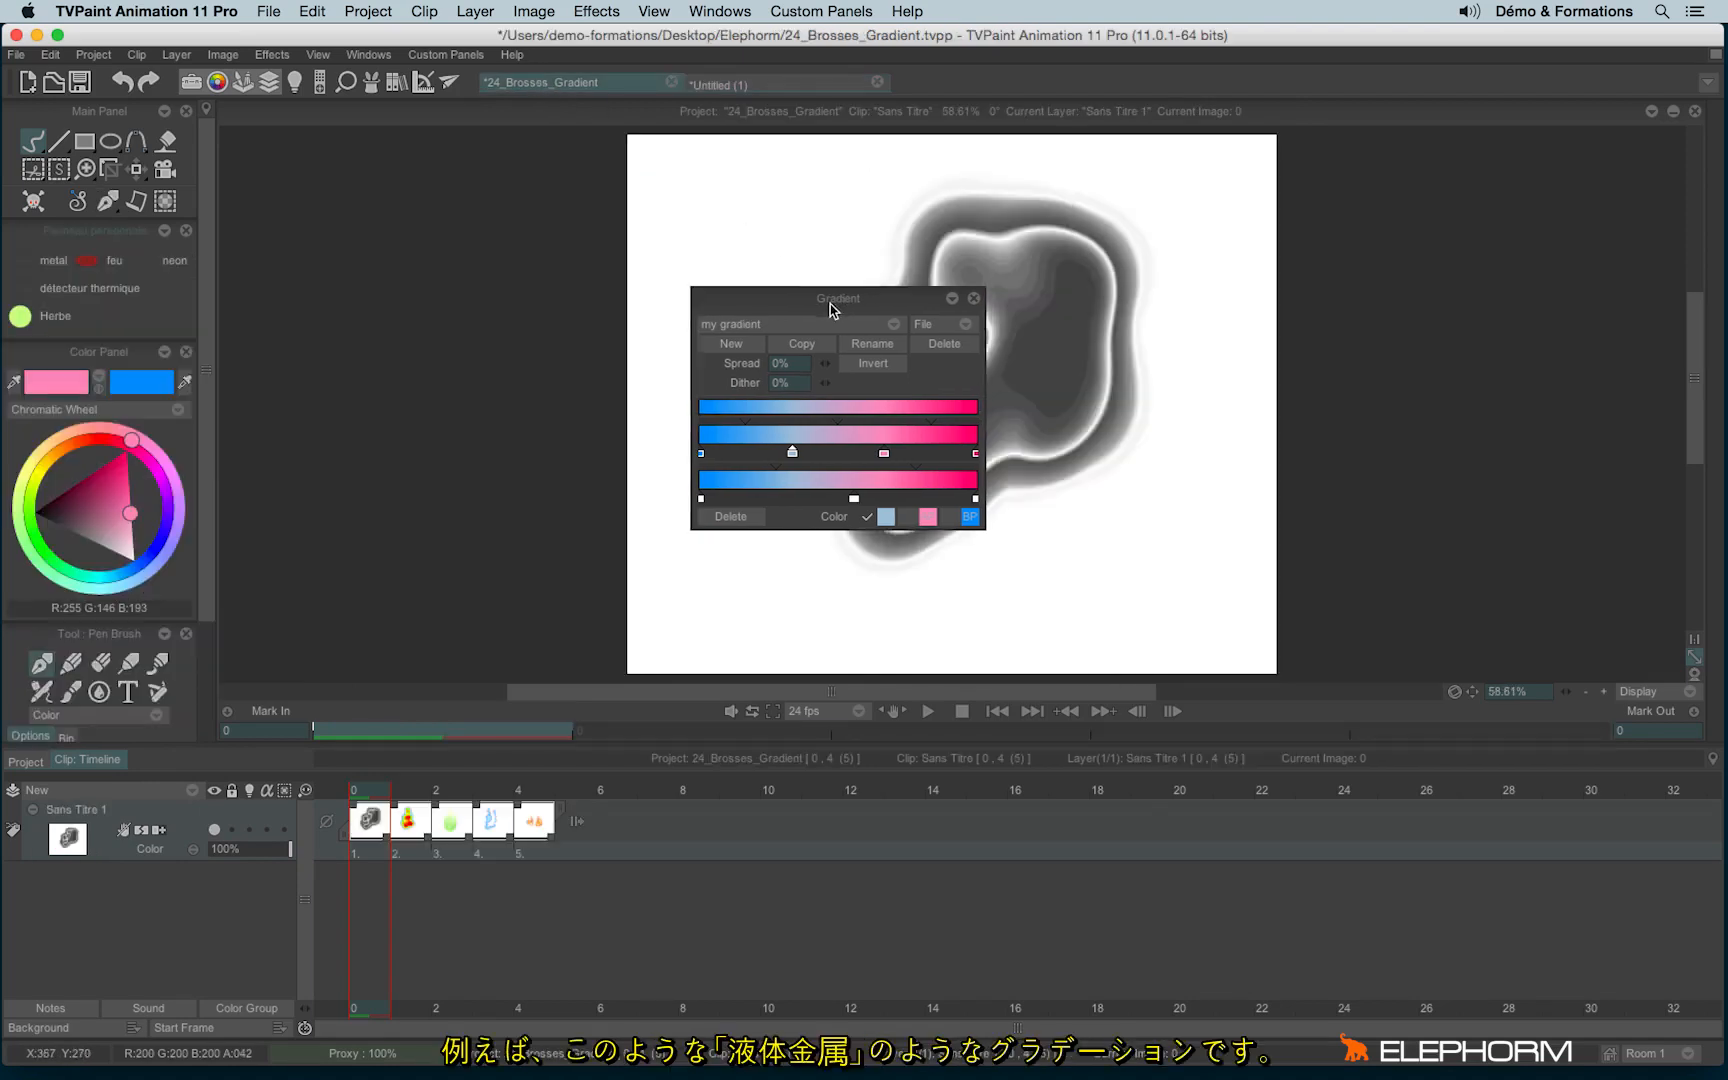
left_click_drag(838, 304, 411, 188)
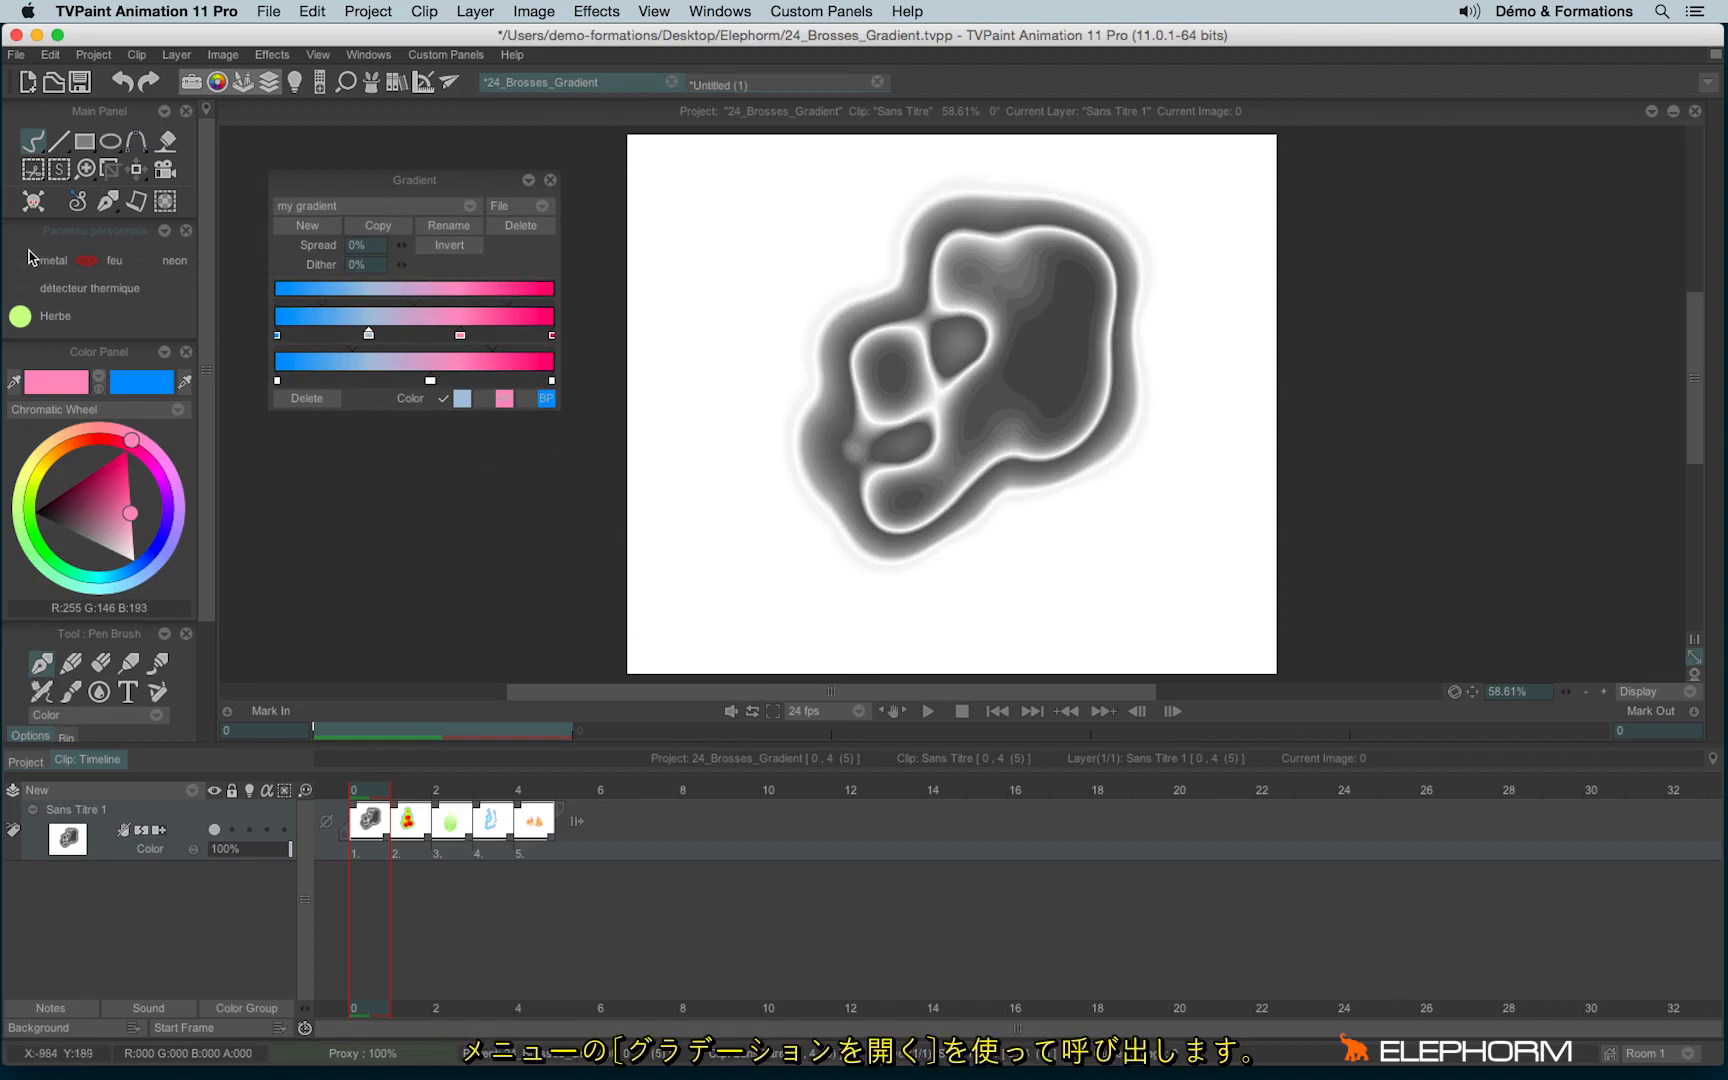
Step: Select the metal custom brush and load the metal.grd gradient from the 25_Gradients folder
left_click(76, 261)
left_click(515, 209)
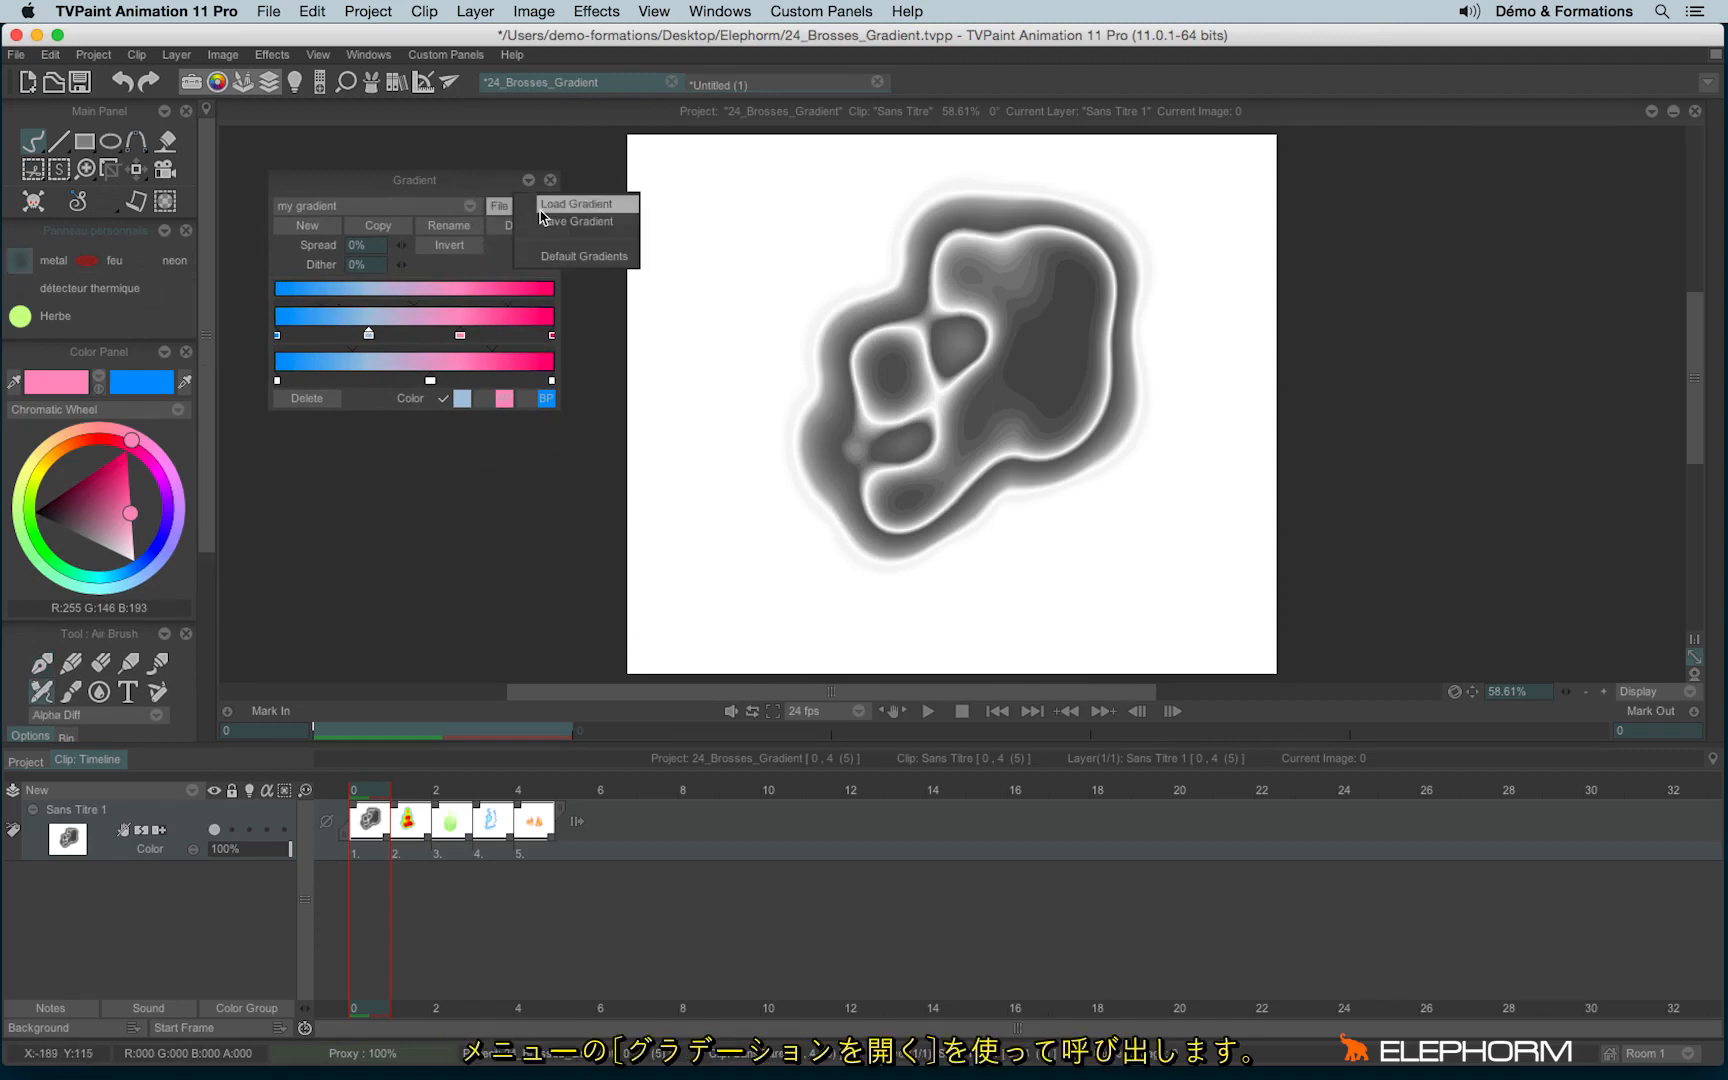
left_click(578, 205)
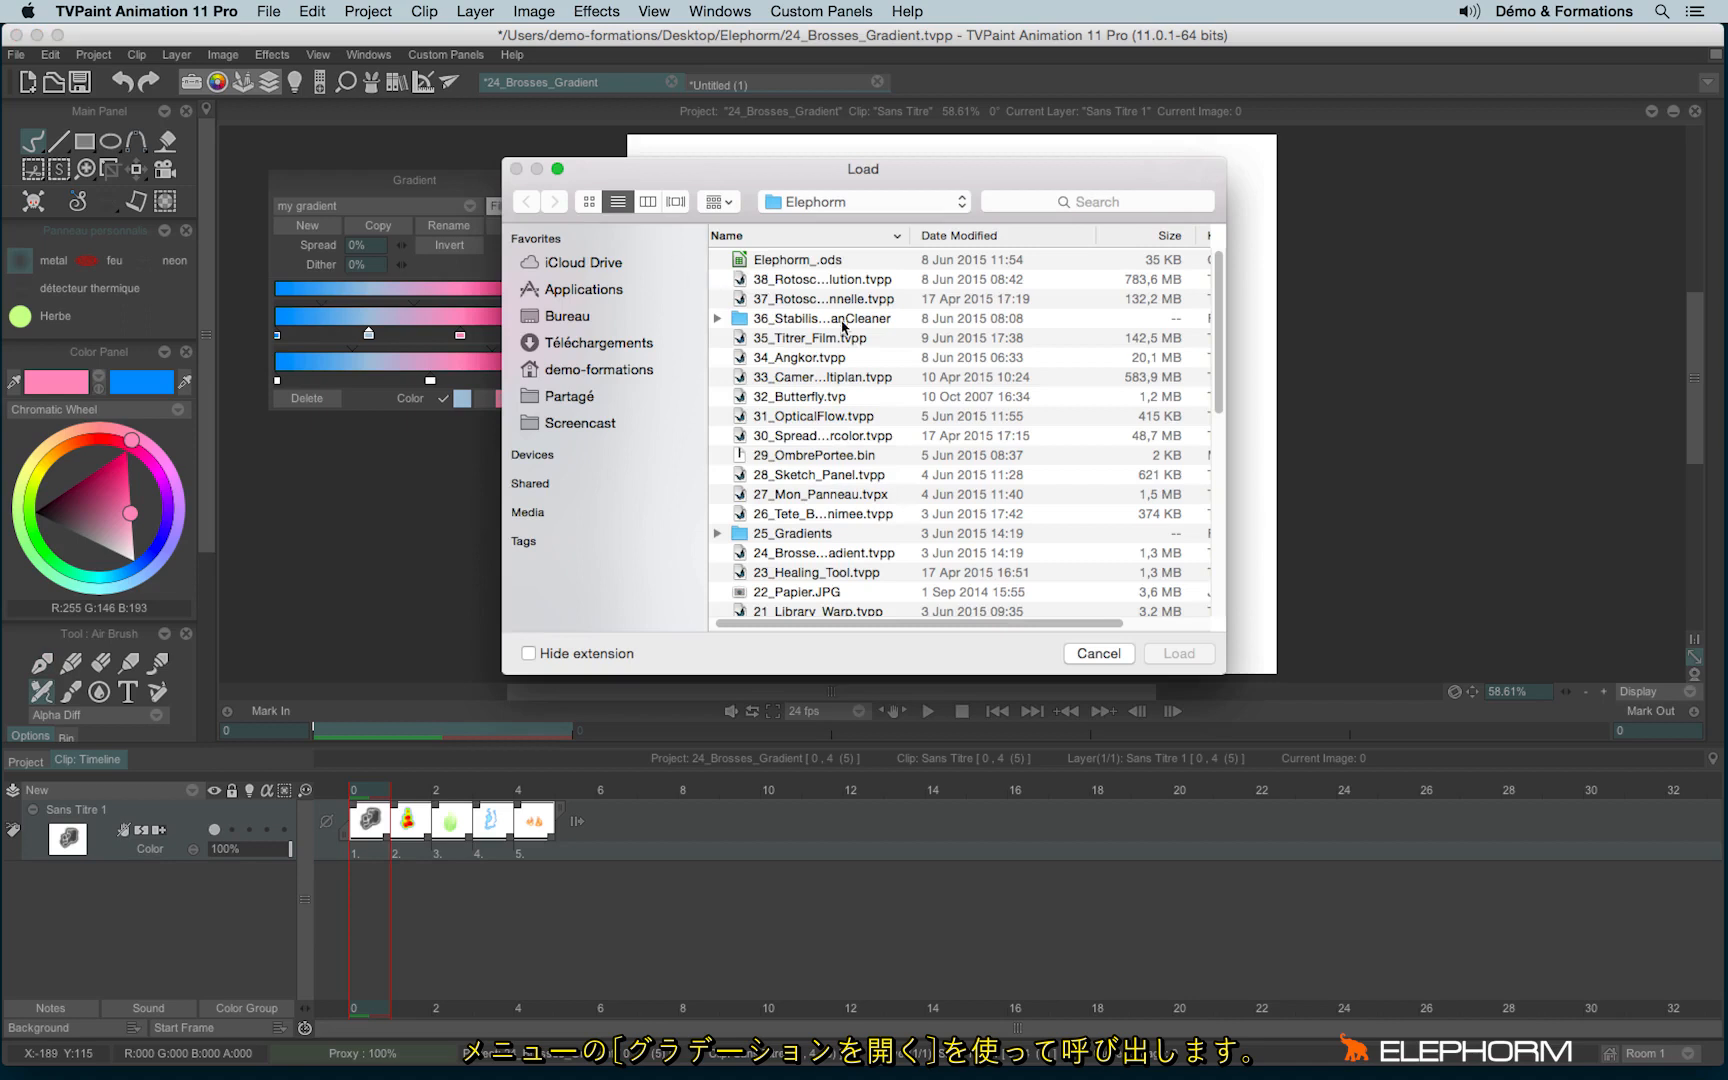
double_click(801, 534)
left_click(775, 281)
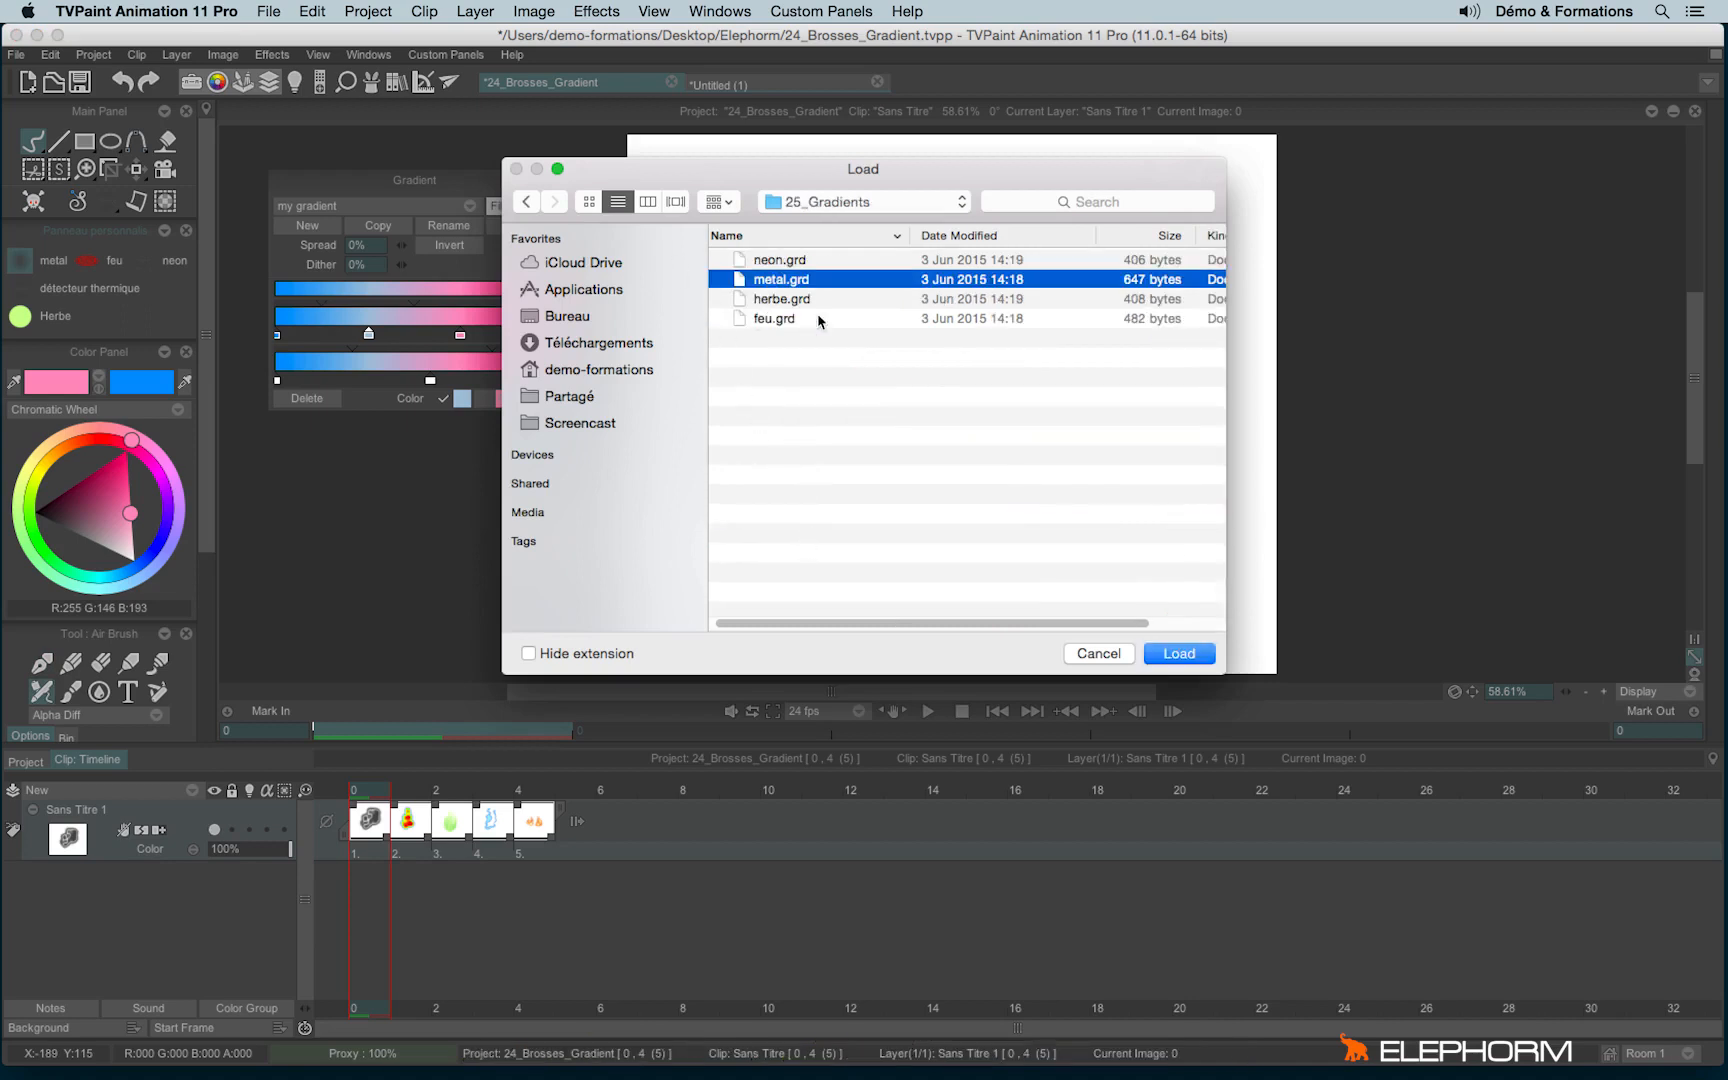
left_click(1179, 653)
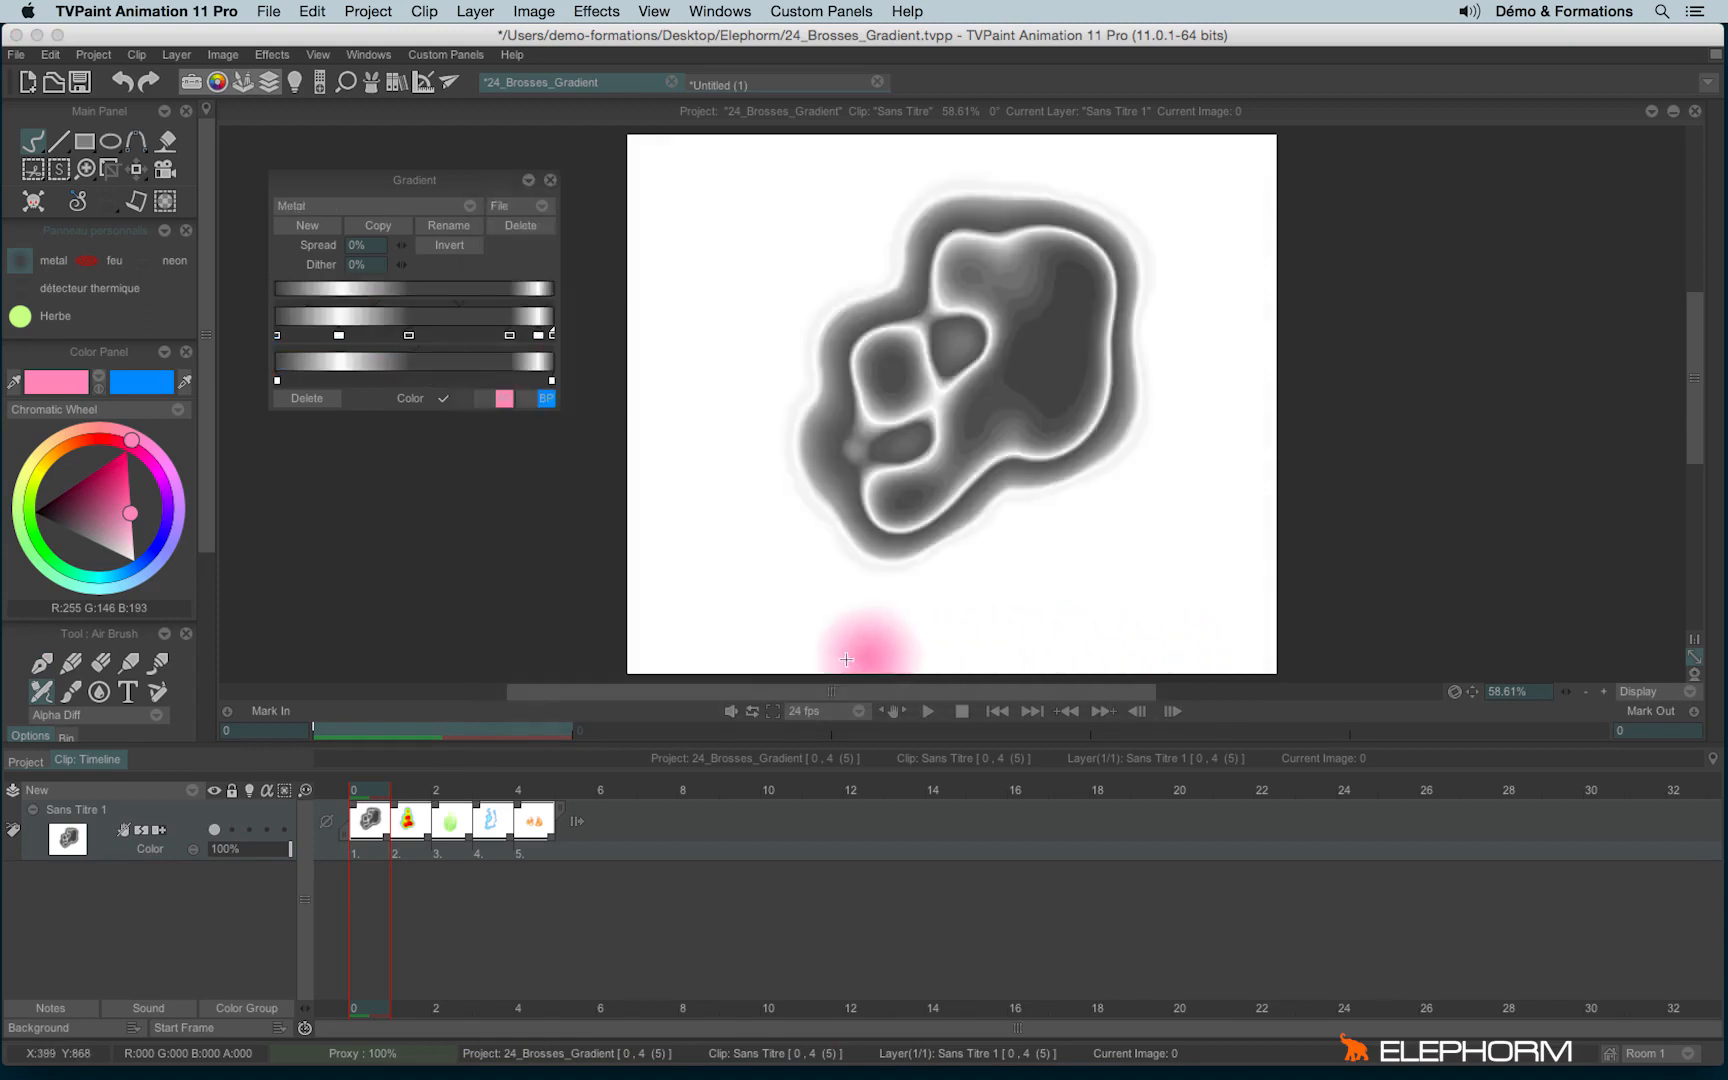
Step: Paint liquid-metal shapes around the existing one, float the tool panel, move the Gradient window beside the canvas, and undo a stray dab
mouse_move(690, 347)
left_mouse_down()
mouse_move(705, 262)
mouse_move(668, 376)
mouse_move(700, 480)
mouse_move(737, 400)
mouse_move(838, 553)
mouse_move(725, 586)
mouse_move(883, 602)
mouse_move(1085, 578)
mouse_move(1100, 630)
mouse_move(822, 606)
mouse_move(744, 363)
mouse_move(1034, 586)
mouse_move(995, 582)
mouse_move(1000, 512)
left_mouse_up()
mouse_move(88, 634)
left_mouse_down()
mouse_move(370, 424)
mouse_move(310, 304)
left_mouse_up()
mouse_move(455, 188)
left_mouse_down()
mouse_move(990, 193)
mouse_move(1468, 154)
left_mouse_up()
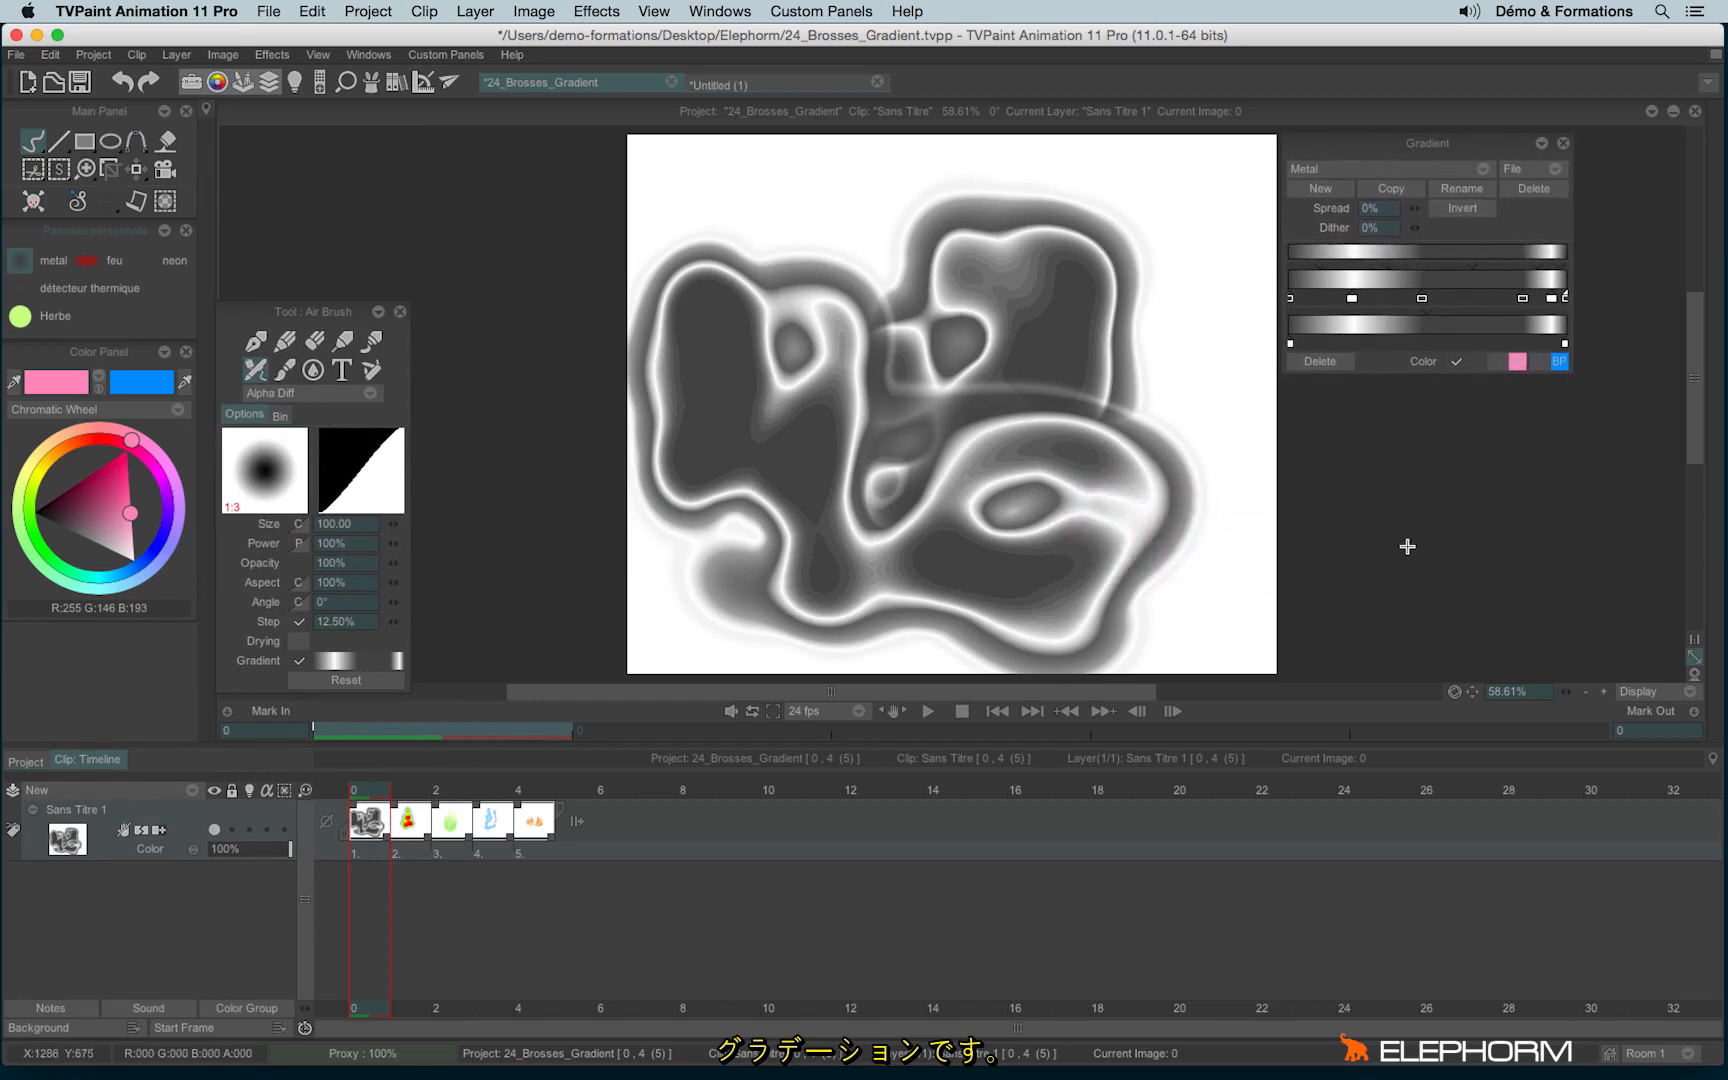
left_click(1225, 596)
key("ctrl+z")
Step: On the second image, select the détecteur thermique brush with the Spectrum gradient and paint a large thermal shape beside the existing one
key("Right")
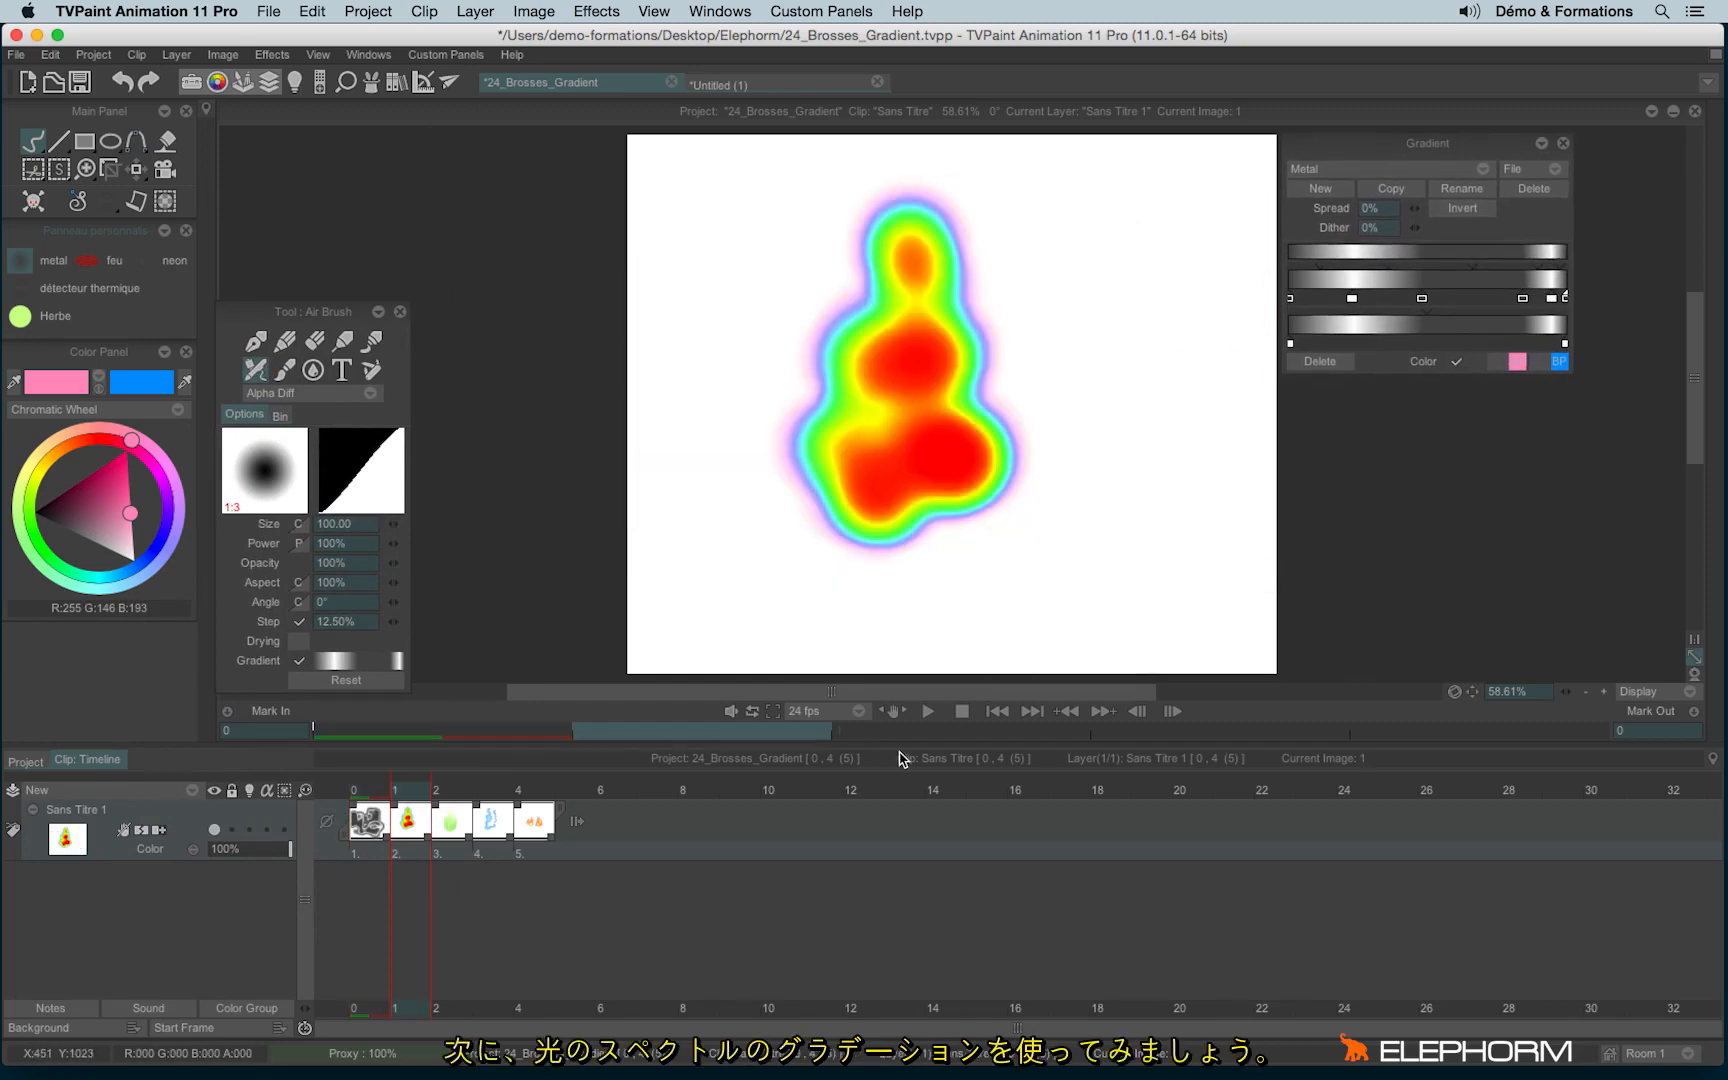
left_click(26, 289)
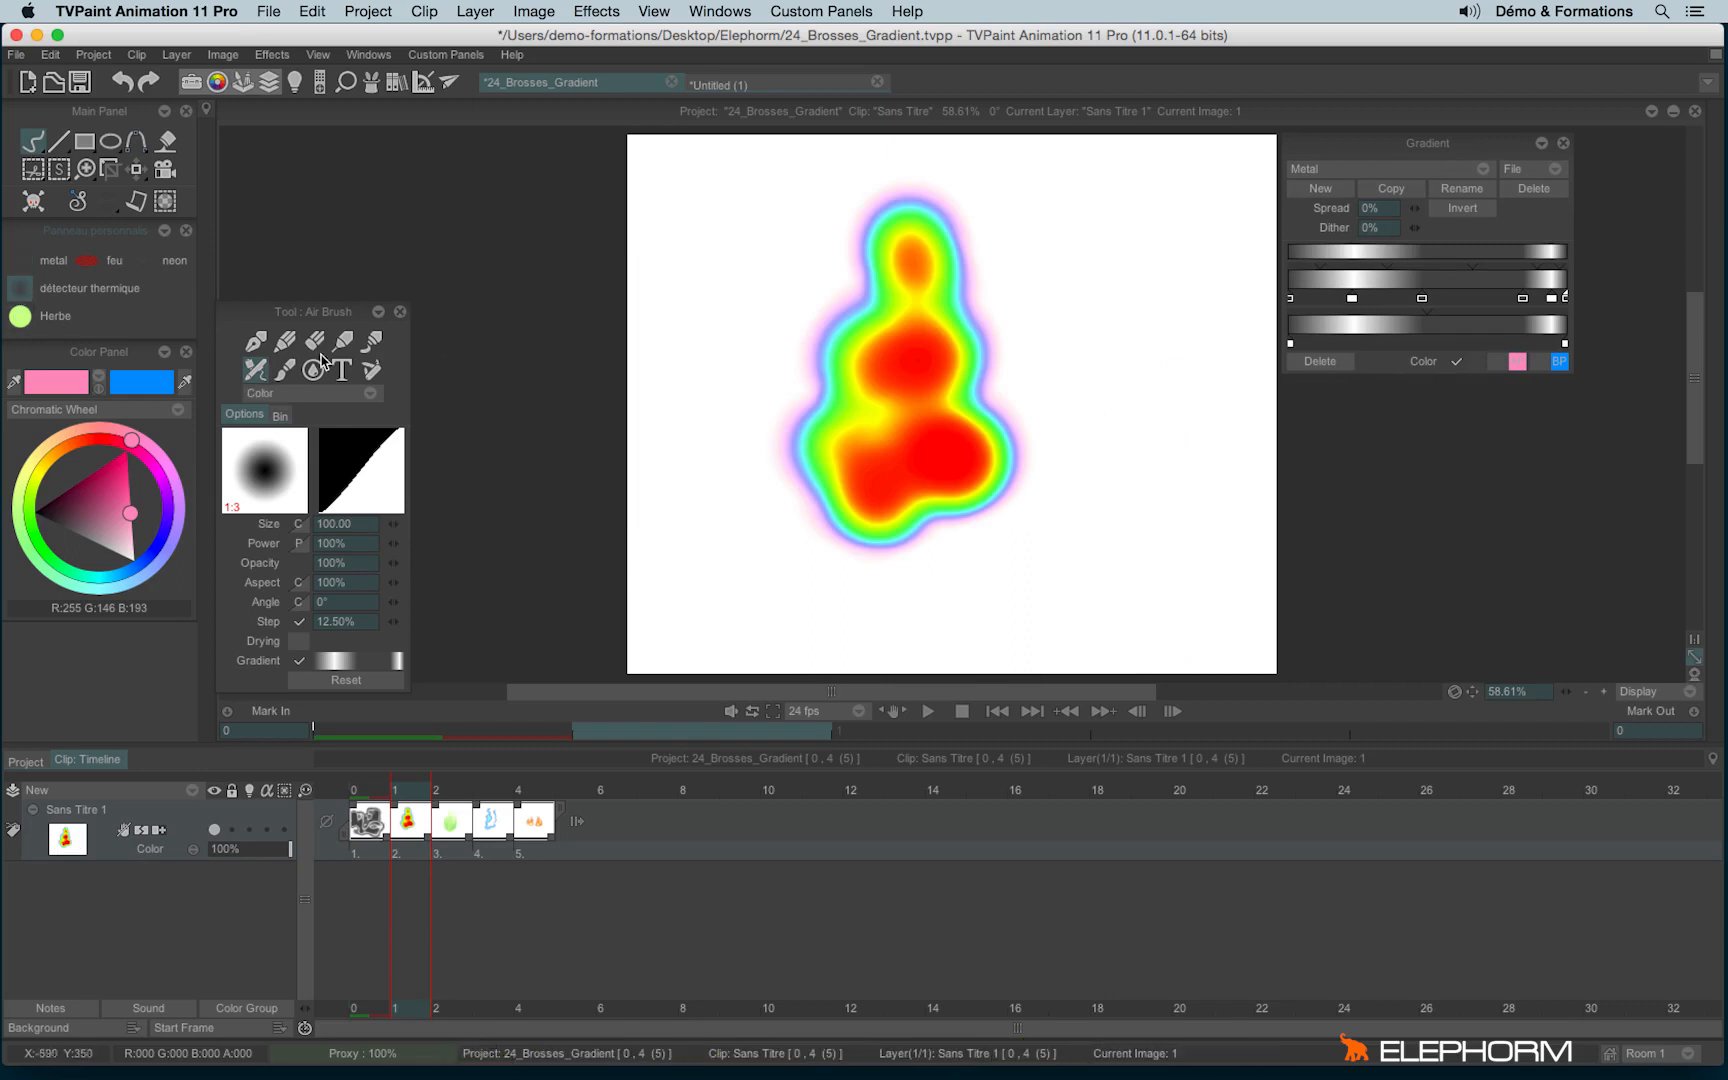
left_click(1390, 175)
left_click(1468, 188)
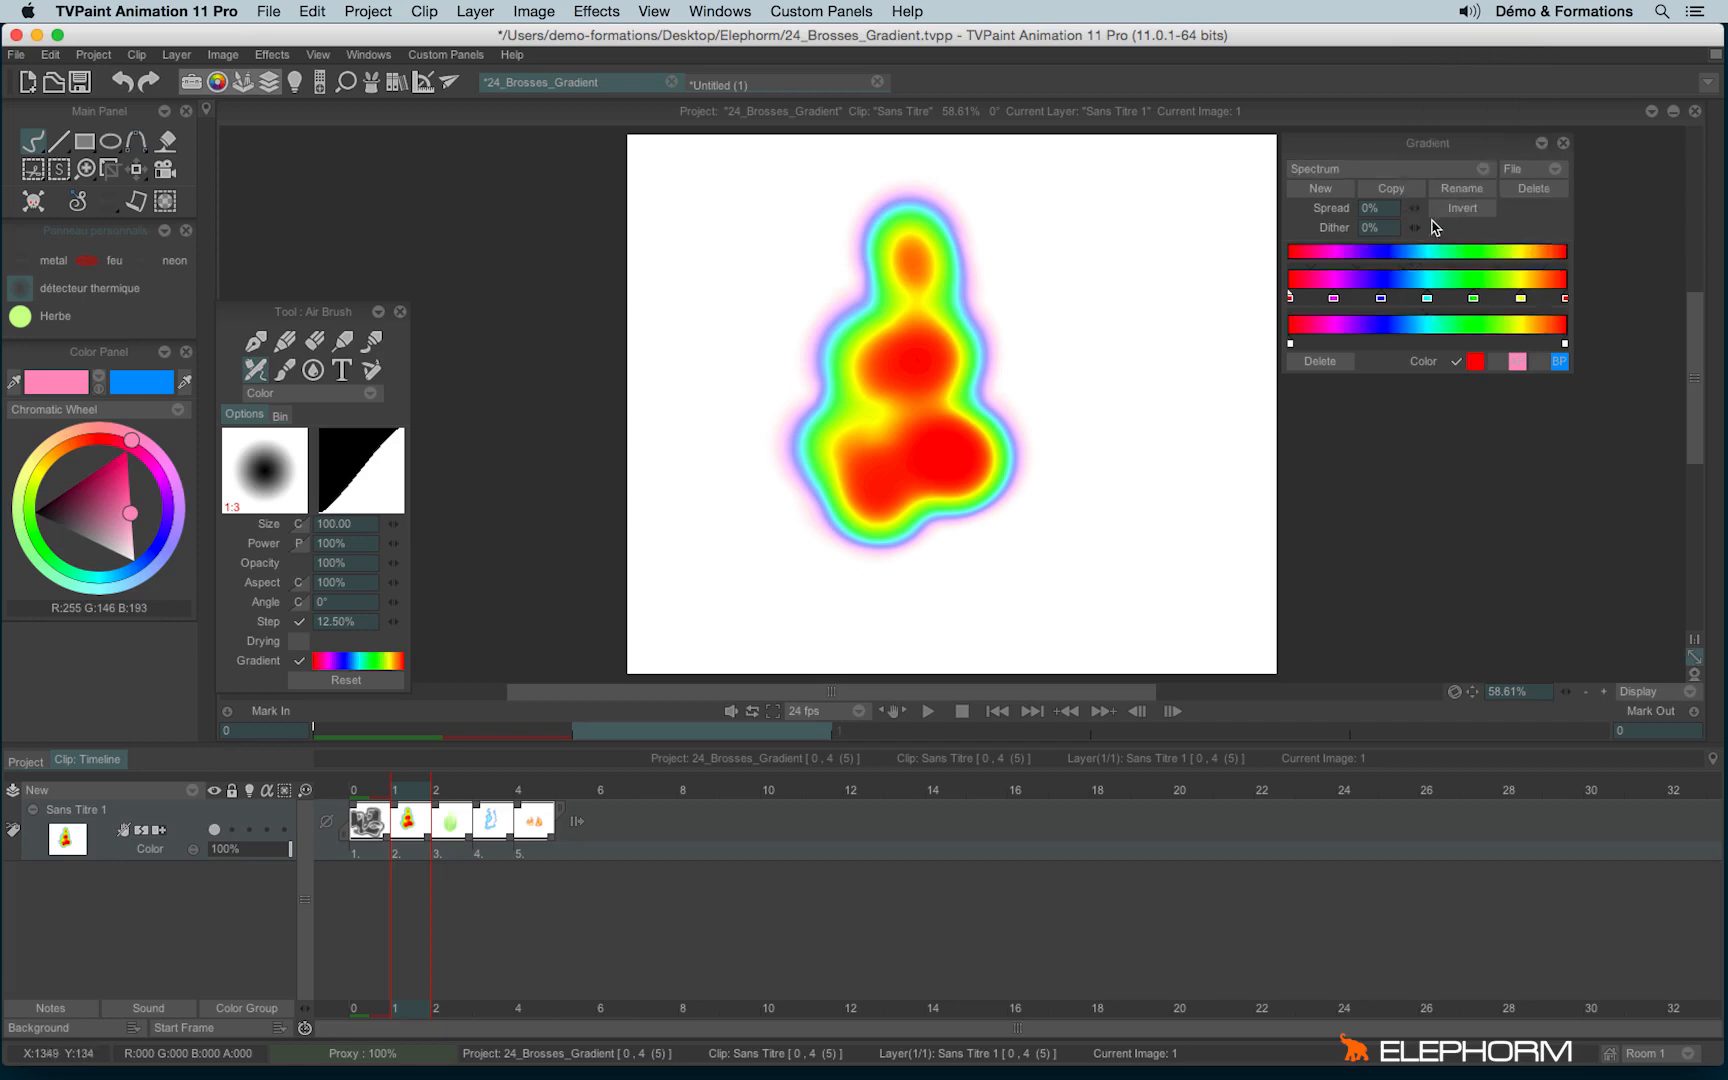
mouse_move(1128, 226)
left_mouse_down()
mouse_move(1115, 309)
mouse_move(1079, 282)
mouse_move(1068, 321)
mouse_move(1120, 424)
mouse_move(1132, 502)
mouse_move(1074, 524)
mouse_move(1068, 588)
mouse_move(1107, 547)
mouse_move(1133, 550)
mouse_move(1144, 408)
mouse_move(1068, 271)
mouse_move(978, 209)
mouse_move(1048, 269)
mouse_move(1162, 312)
mouse_move(1185, 243)
mouse_move(1181, 367)
mouse_move(1207, 401)
mouse_move(1187, 567)
mouse_move(1165, 550)
mouse_move(1059, 591)
mouse_move(942, 606)
mouse_move(1050, 512)
mouse_move(956, 349)
left_mouse_up()
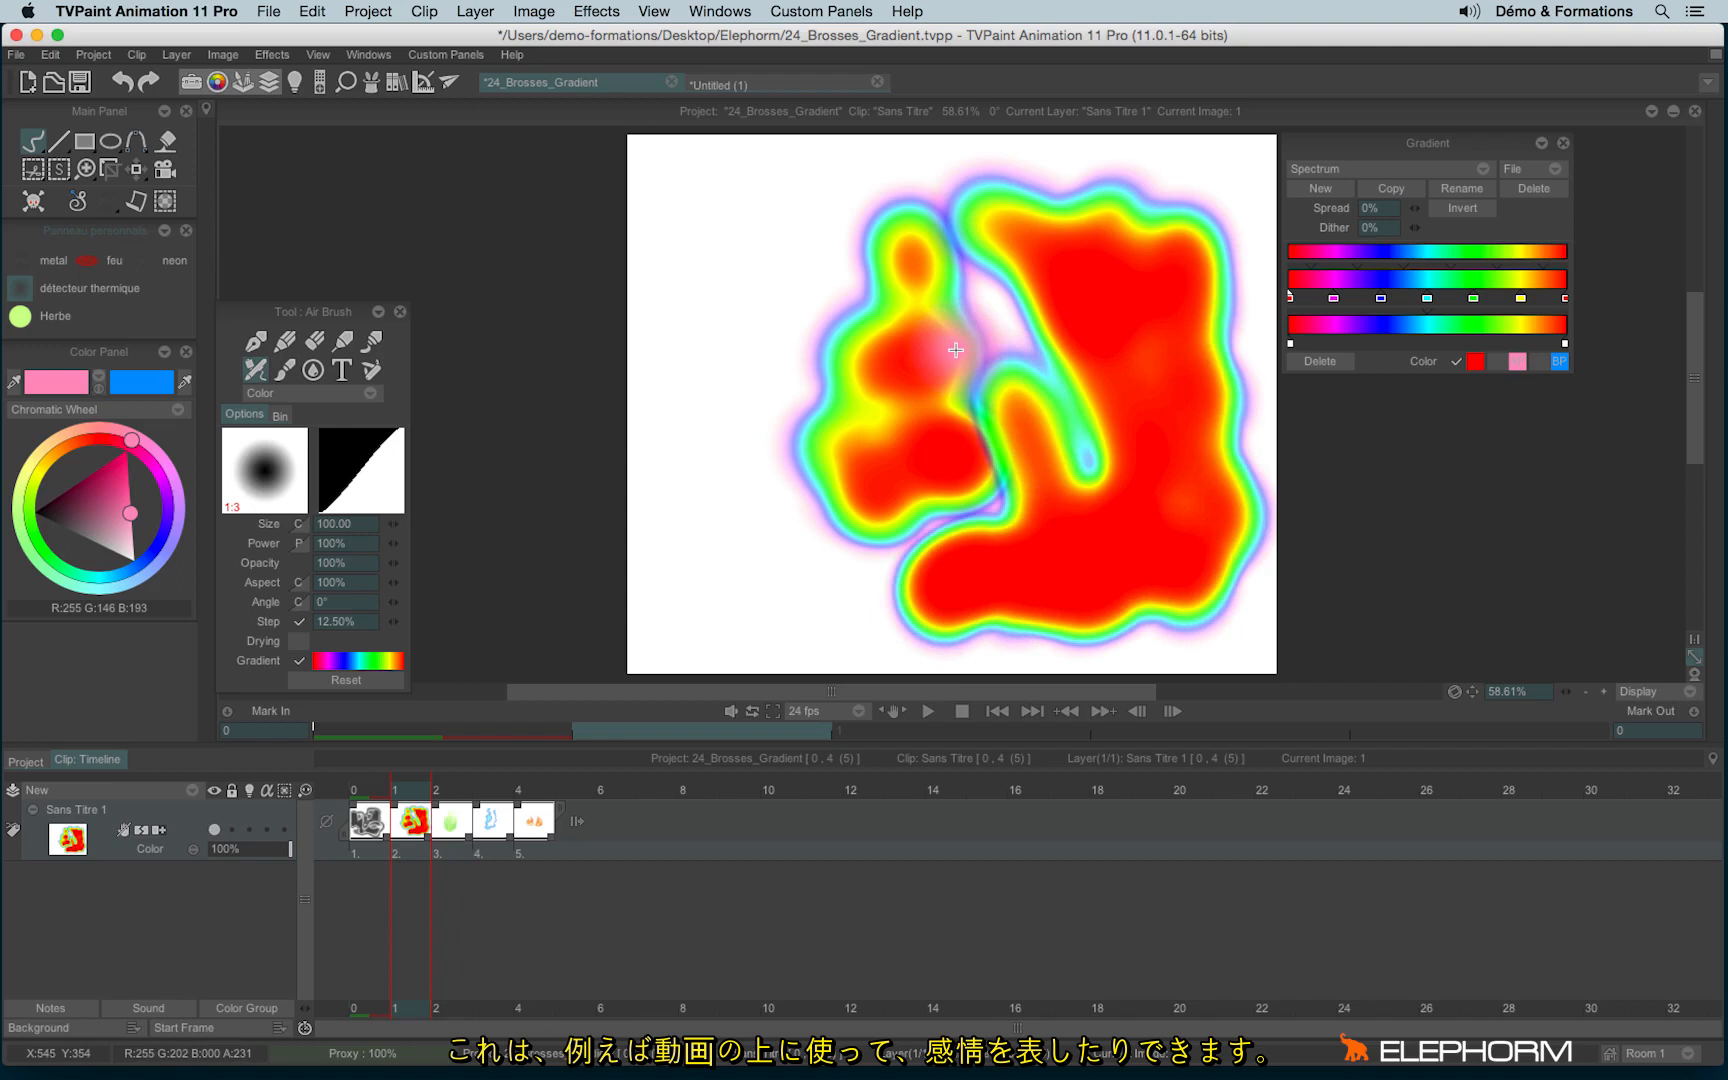
Step: Go to the third image, select the Herbe custom brush, and load the herbe.grd gradient
key("Right")
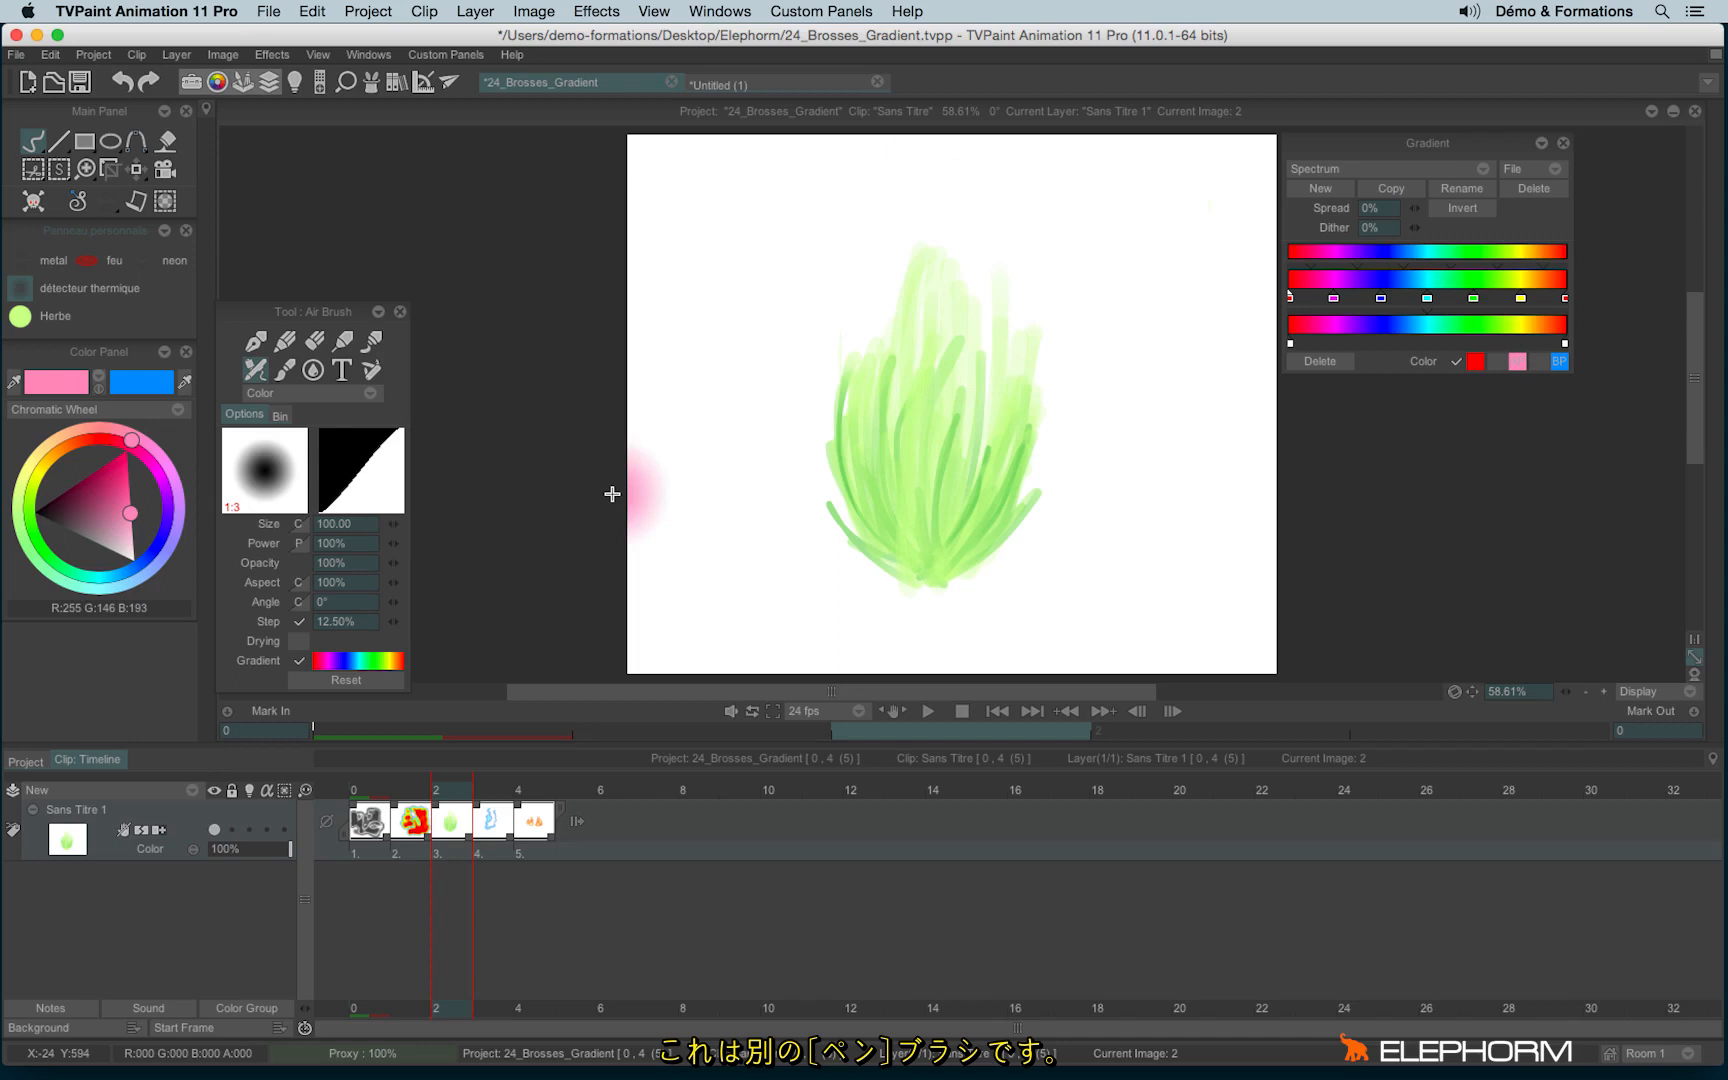
left_click(35, 316)
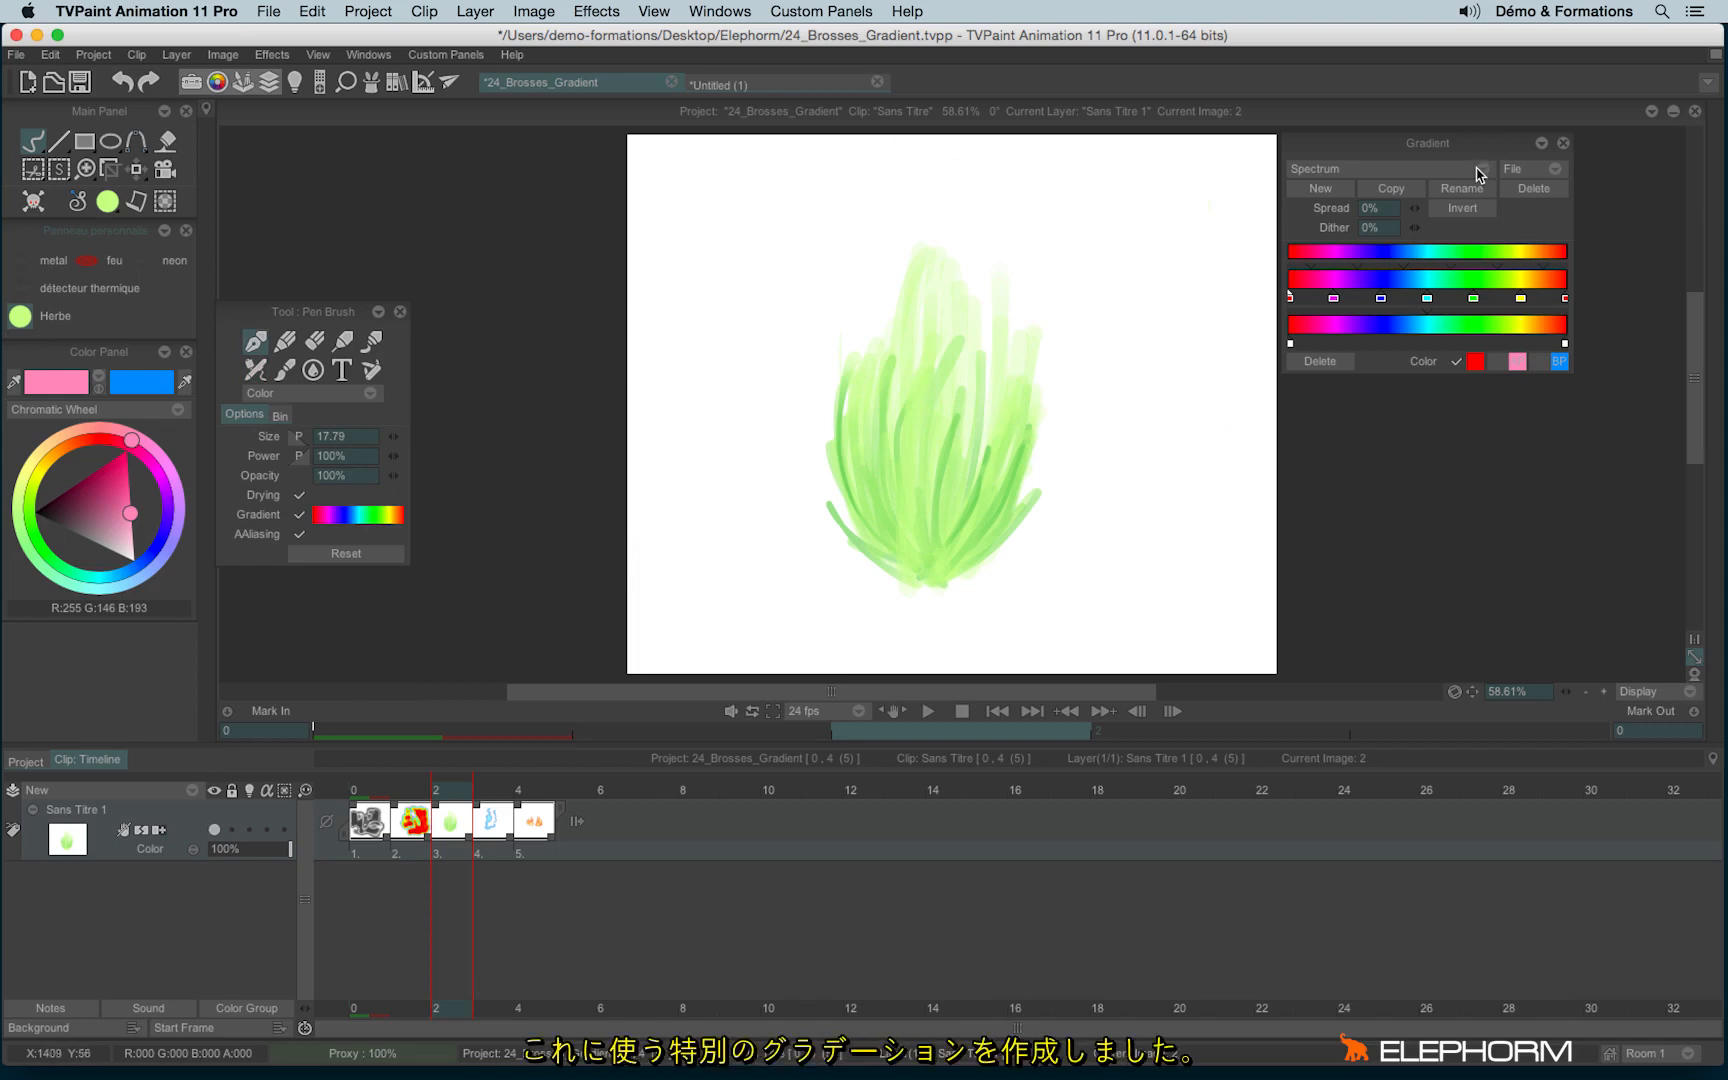
left_click(1520, 170)
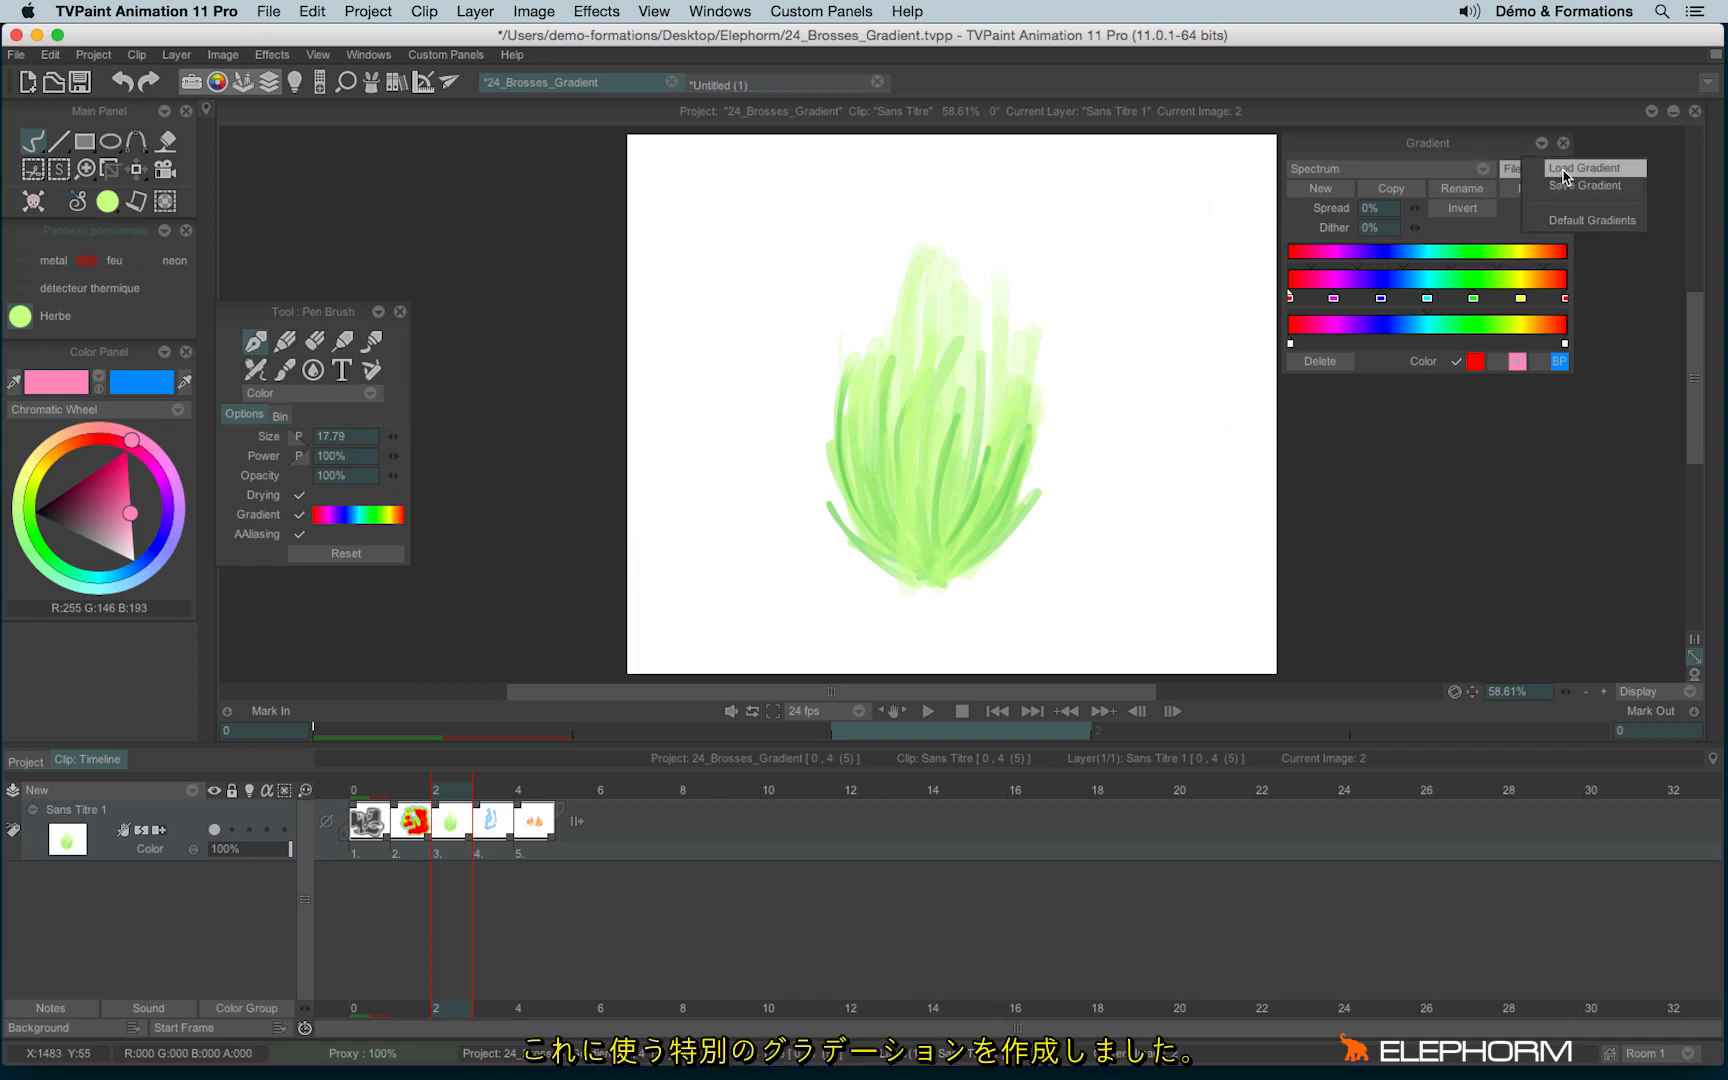
left_click(1566, 170)
left_click(784, 300)
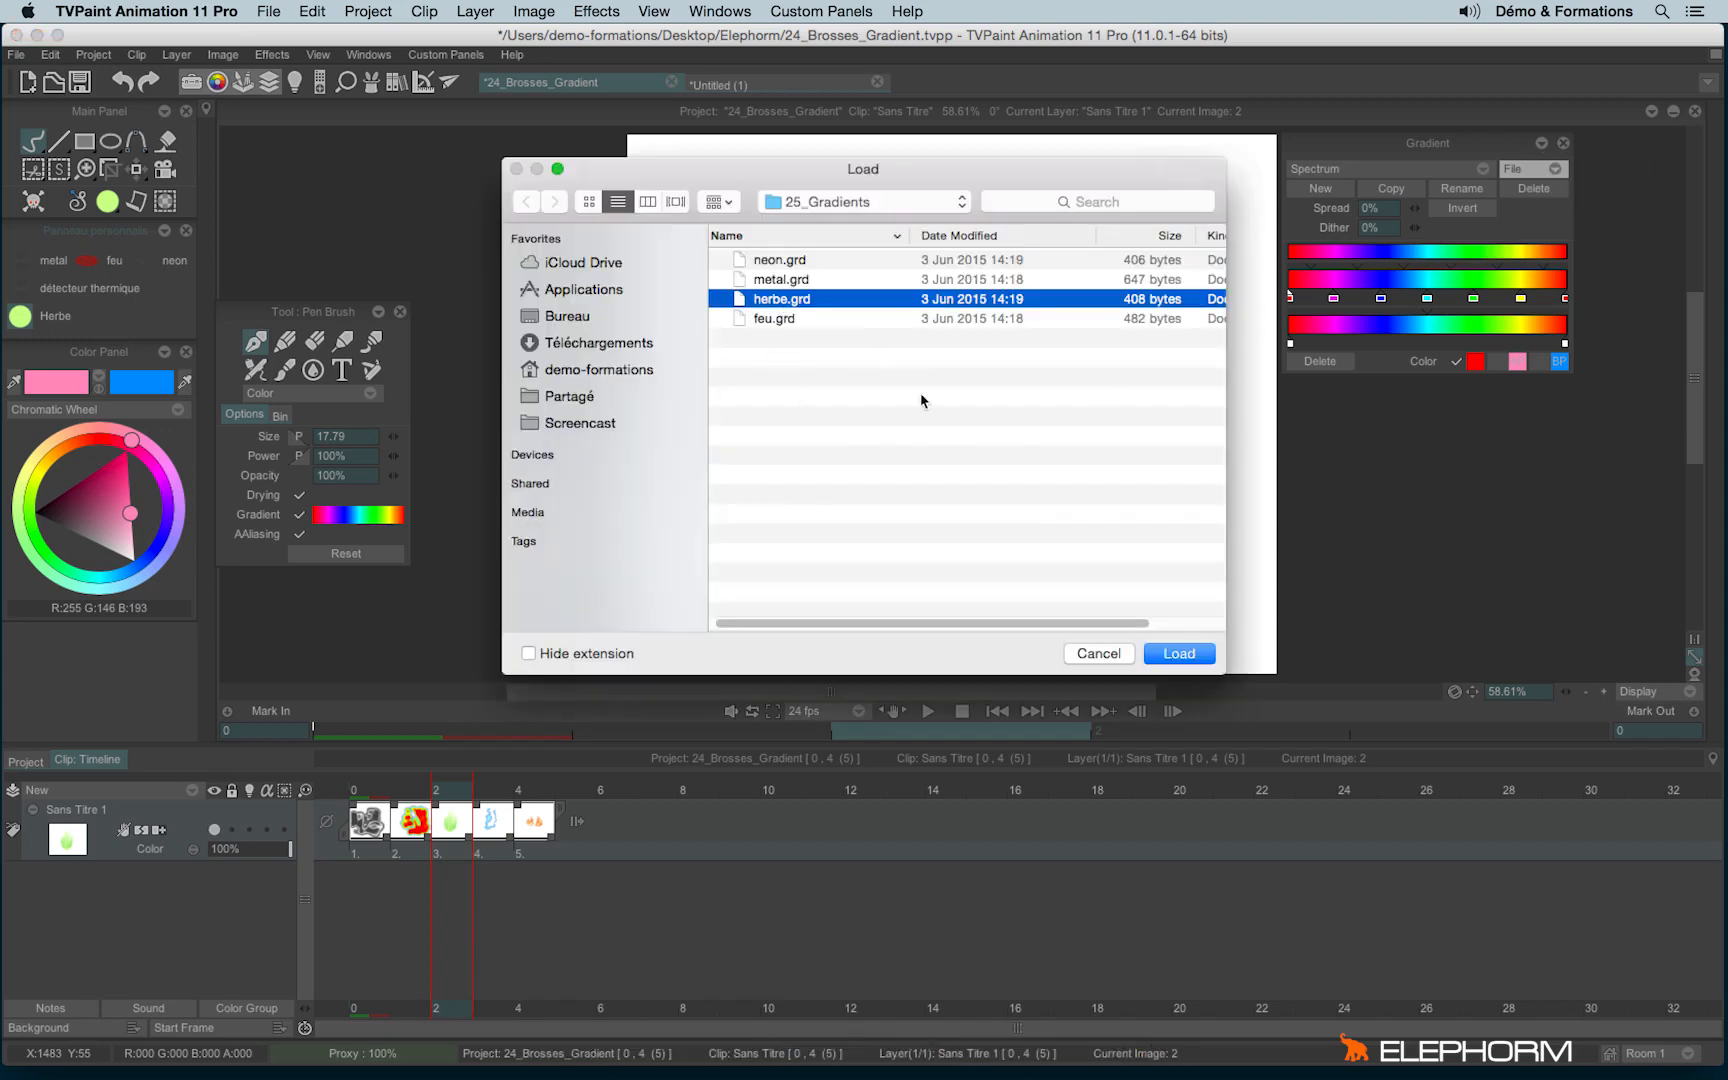
left_click(1166, 651)
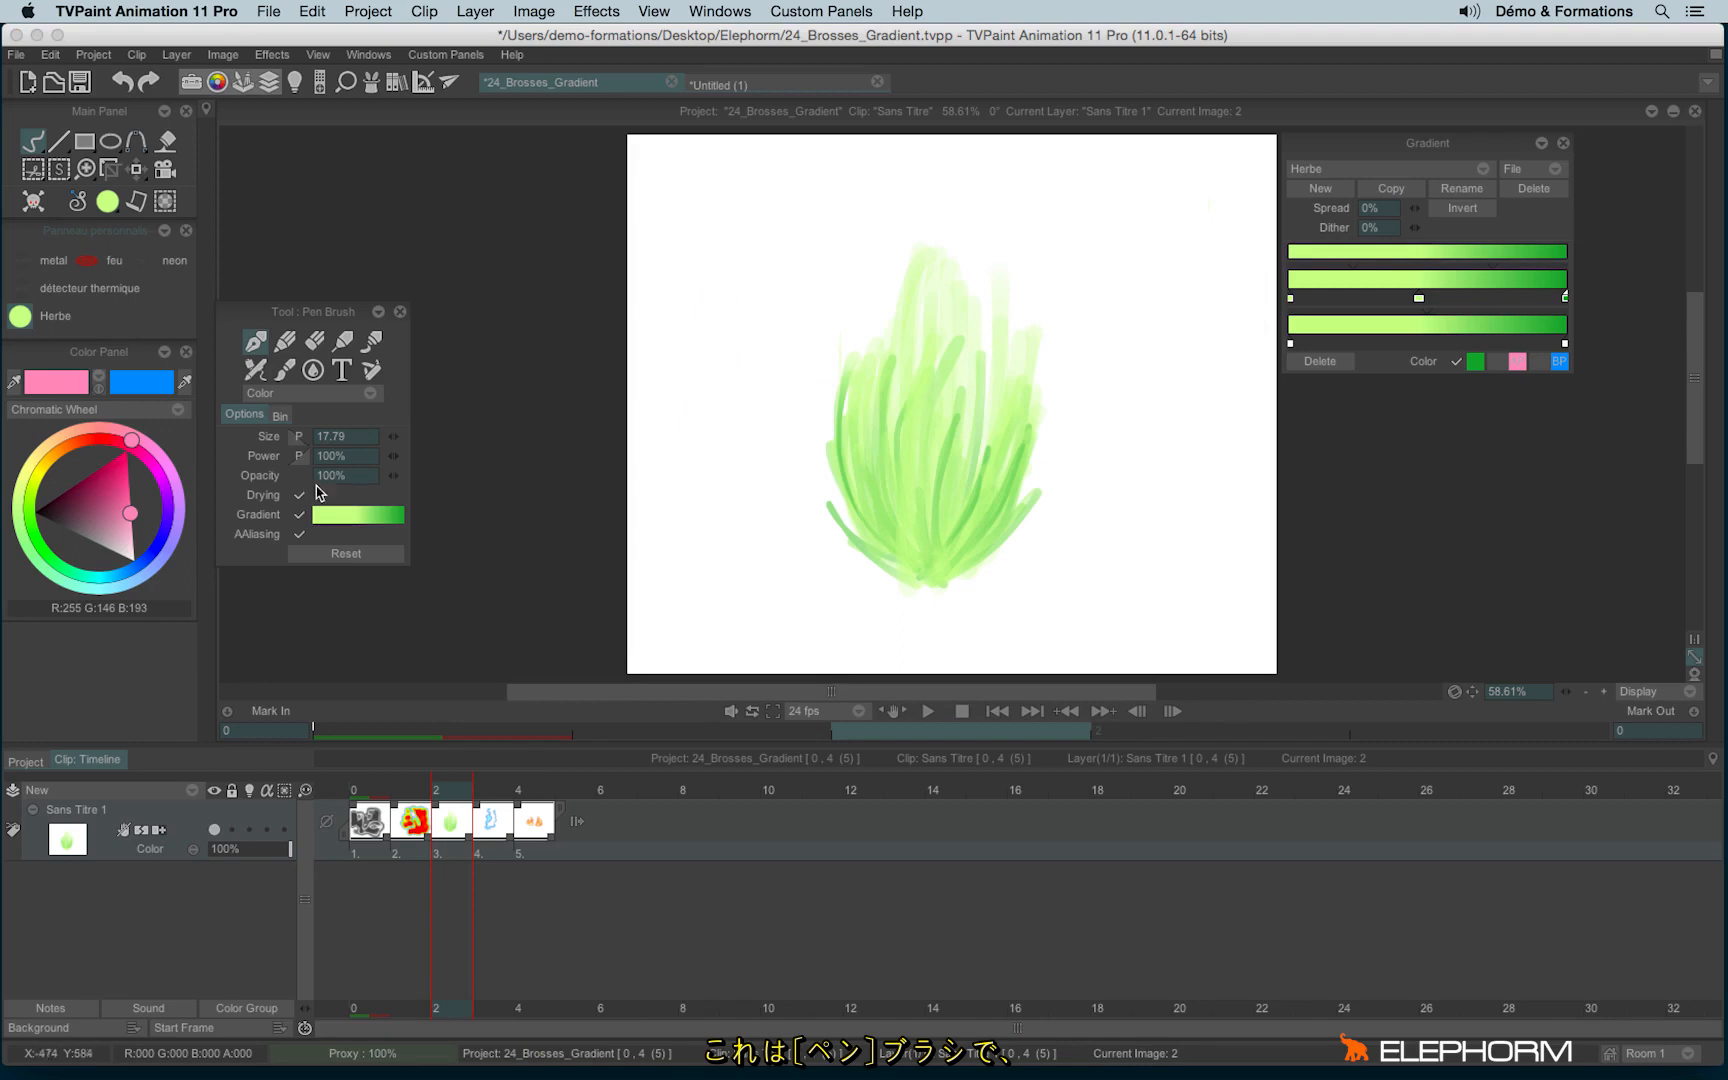
Step: Paint broad pale green strokes beside the grass tuft's left edge and overlay them with thin dark green lines using stronger pressure
mouse_move(744, 264)
left_mouse_down()
mouse_move(713, 387)
mouse_move(730, 421)
mouse_move(694, 560)
left_mouse_up()
left_click_drag(717, 293, 699, 512)
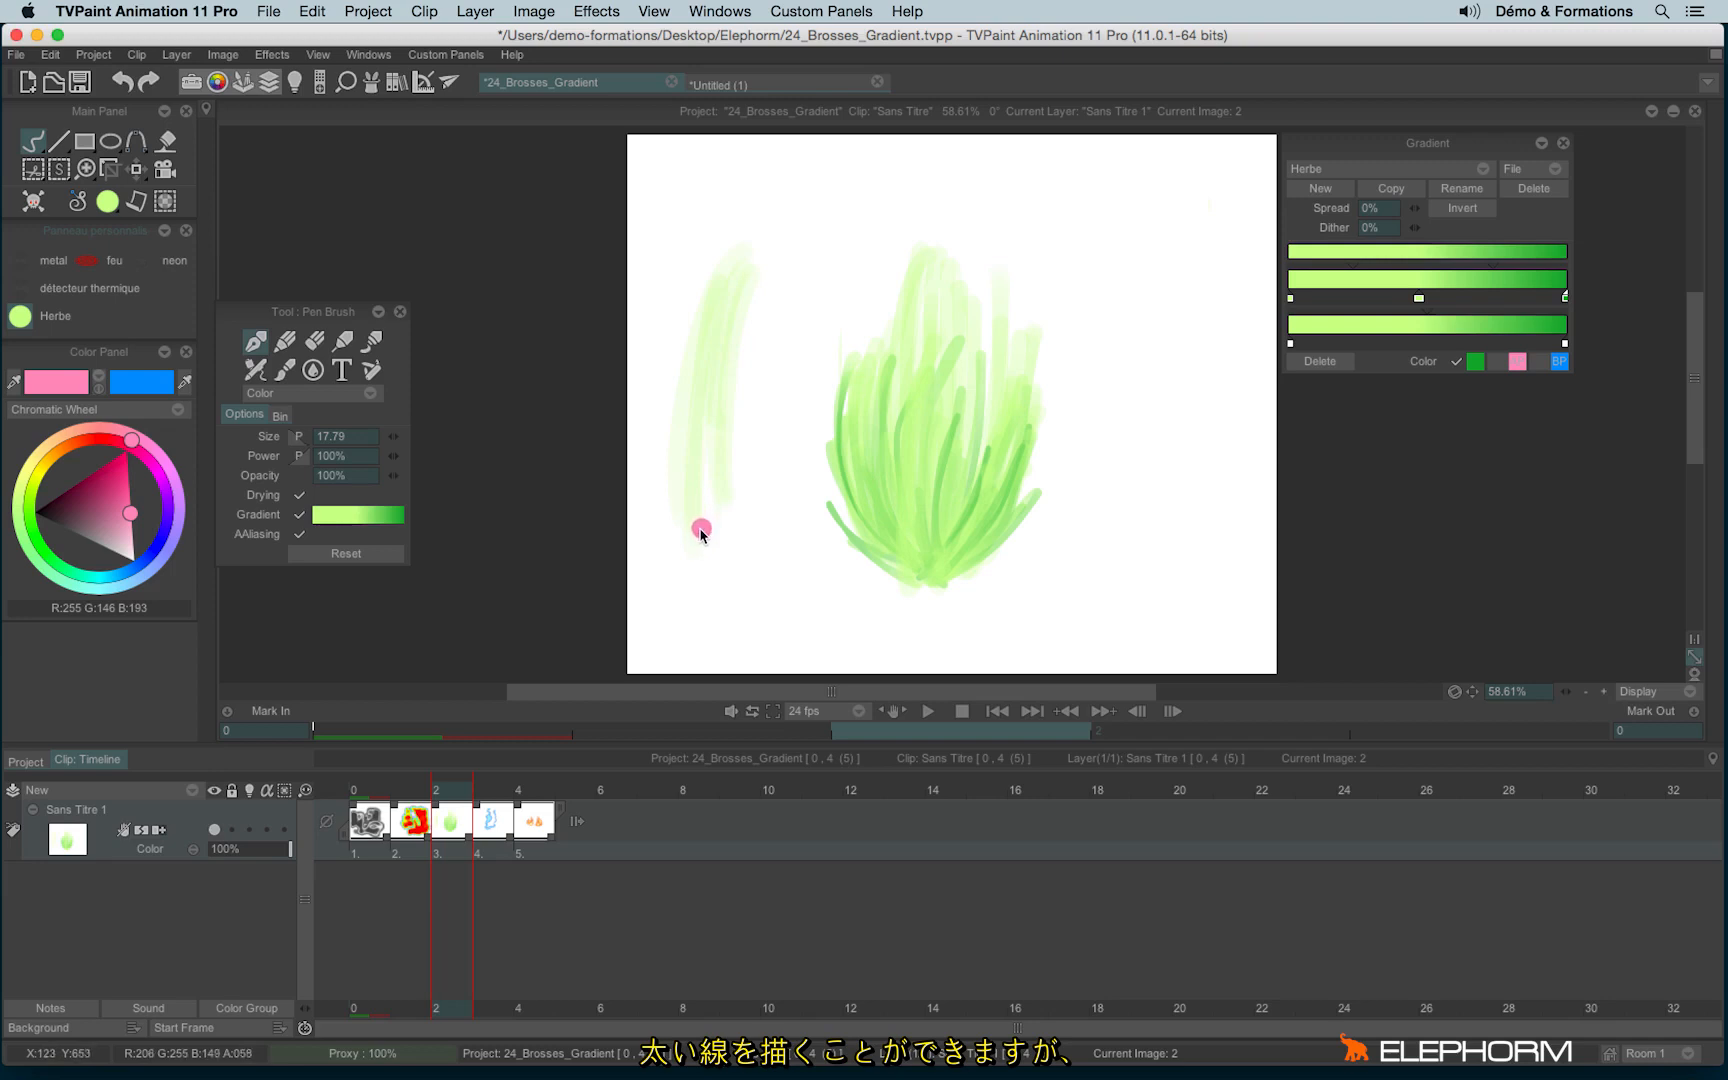
left_click_drag(722, 290, 711, 550)
left_click_drag(757, 268, 775, 500)
left_click_drag(733, 300, 733, 315)
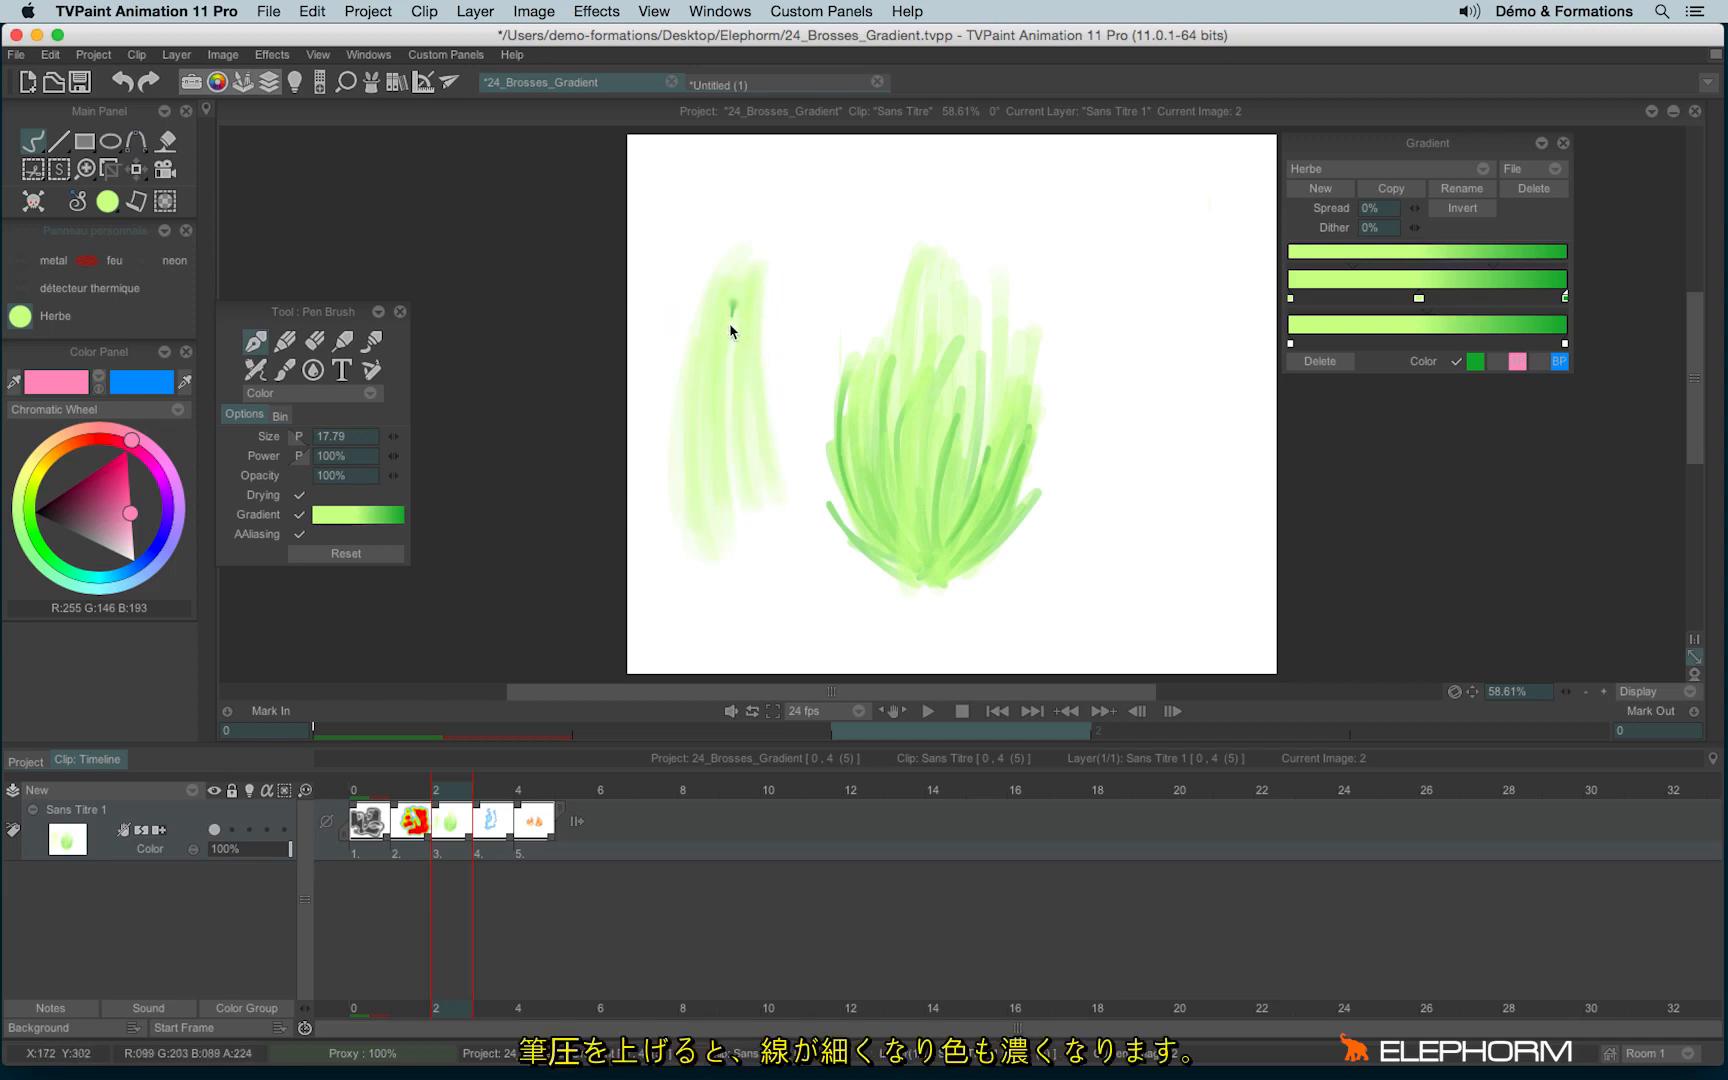
left_click_drag(728, 416, 727, 434)
mouse_move(729, 322)
left_mouse_down()
mouse_move(724, 425)
mouse_move(727, 356)
mouse_move(737, 445)
mouse_move(730, 347)
mouse_move(763, 477)
left_mouse_up()
mouse_move(741, 312)
left_mouse_down()
mouse_move(768, 484)
mouse_move(770, 460)
left_mouse_up()
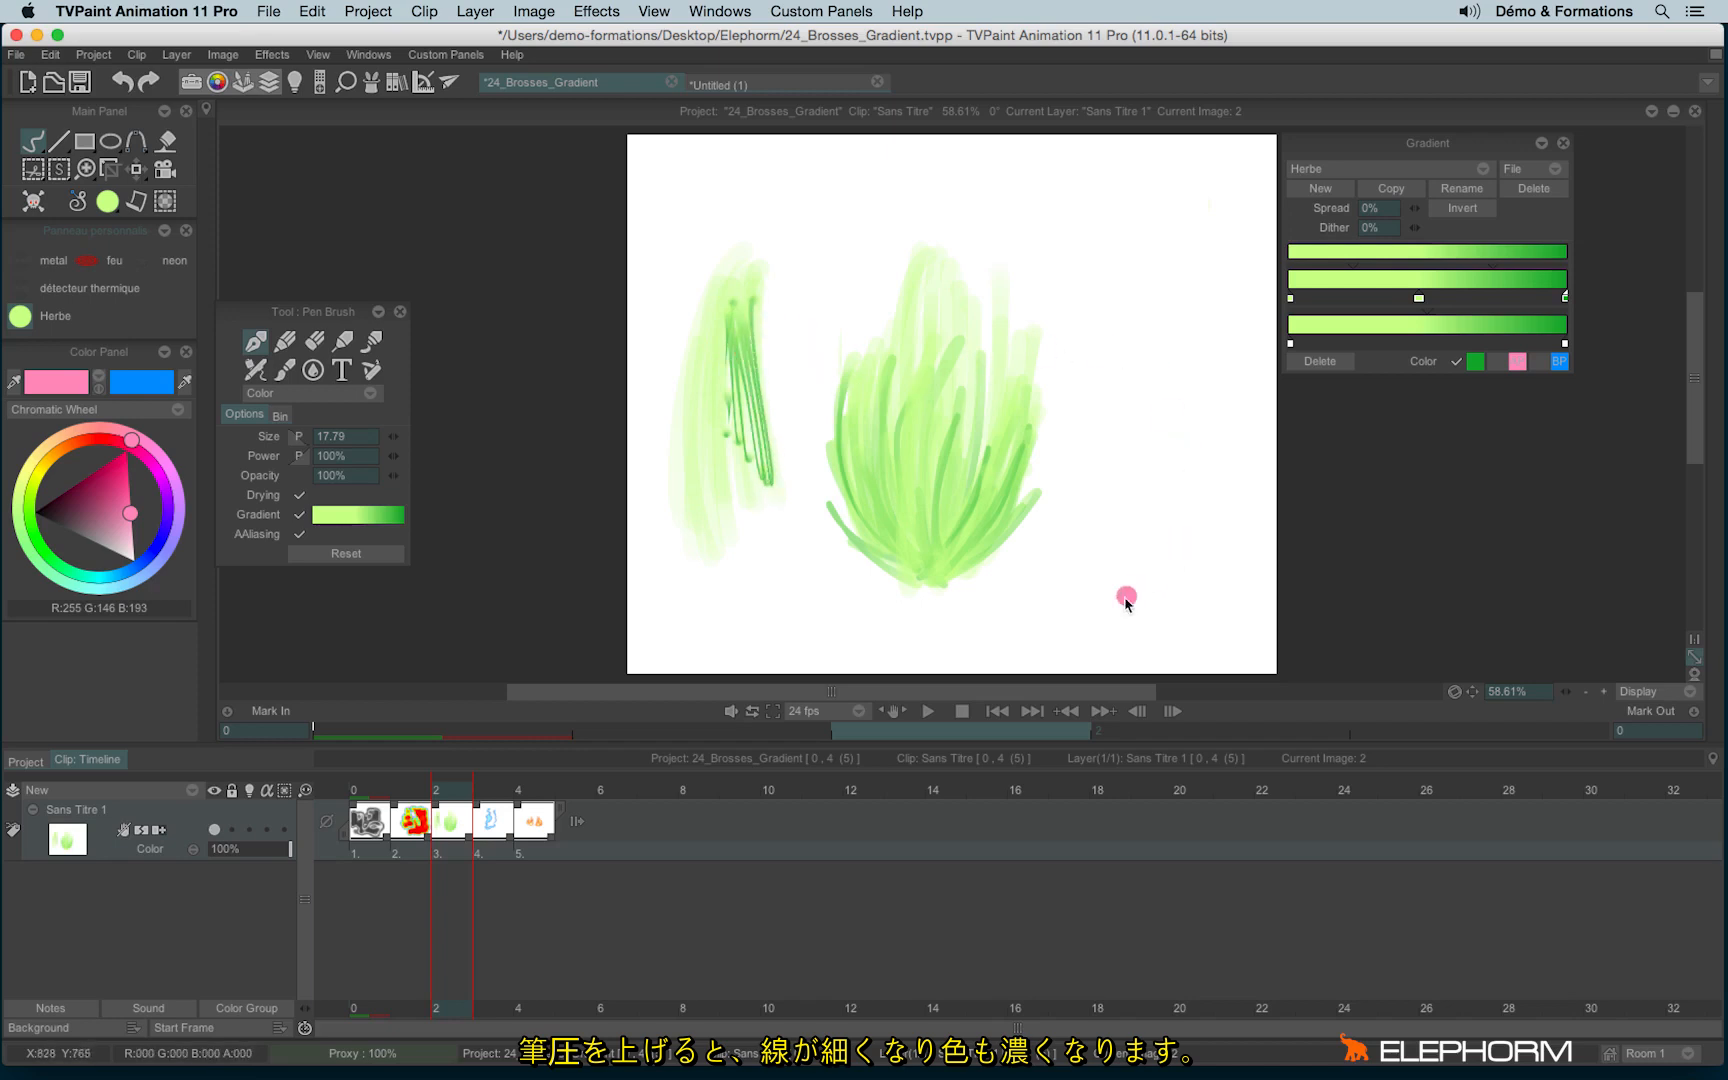
Step: Paint a smaller grass tuft to the right of the existing one with curved strokes meeting at its base
mouse_move(1173, 452)
left_mouse_down()
mouse_move(1141, 594)
mouse_move(1206, 446)
left_mouse_up()
left_click_drag(1145, 585, 1192, 455)
left_click_drag(1162, 550, 1195, 440)
mouse_move(1158, 584)
left_mouse_down()
mouse_move(1205, 482)
mouse_move(1165, 442)
mouse_move(1127, 597)
left_mouse_up()
left_click_drag(1134, 438, 1156, 590)
mouse_move(1095, 472)
left_mouse_down()
mouse_move(1118, 563)
mouse_move(1071, 547)
mouse_move(1139, 575)
left_mouse_up()
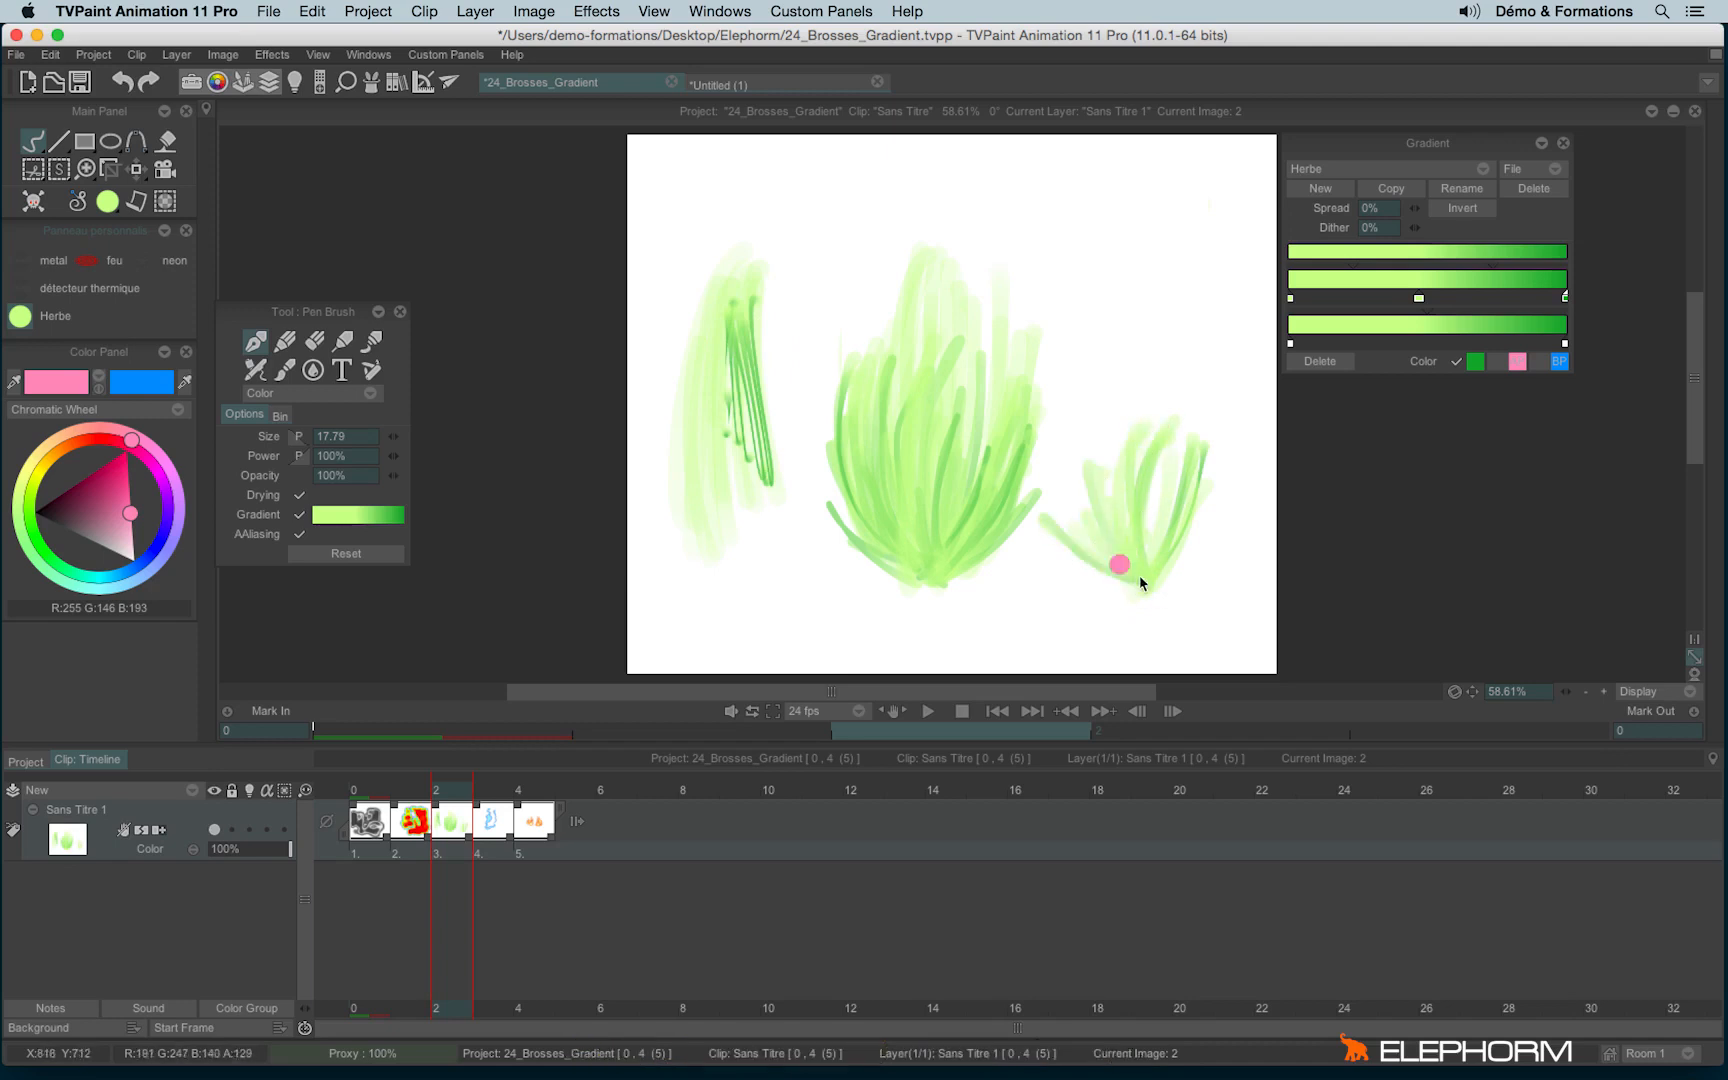
left_click_drag(1062, 524, 1146, 587)
mouse_move(1151, 517)
left_mouse_down()
mouse_move(1138, 577)
mouse_move(1150, 563)
left_mouse_up()
mouse_move(1166, 468)
left_mouse_down()
mouse_move(1156, 547)
mouse_move(1182, 552)
mouse_move(1192, 518)
left_mouse_up()
mouse_move(1236, 450)
left_mouse_down()
mouse_move(1191, 544)
mouse_move(1150, 579)
mouse_move(1164, 573)
left_mouse_up()
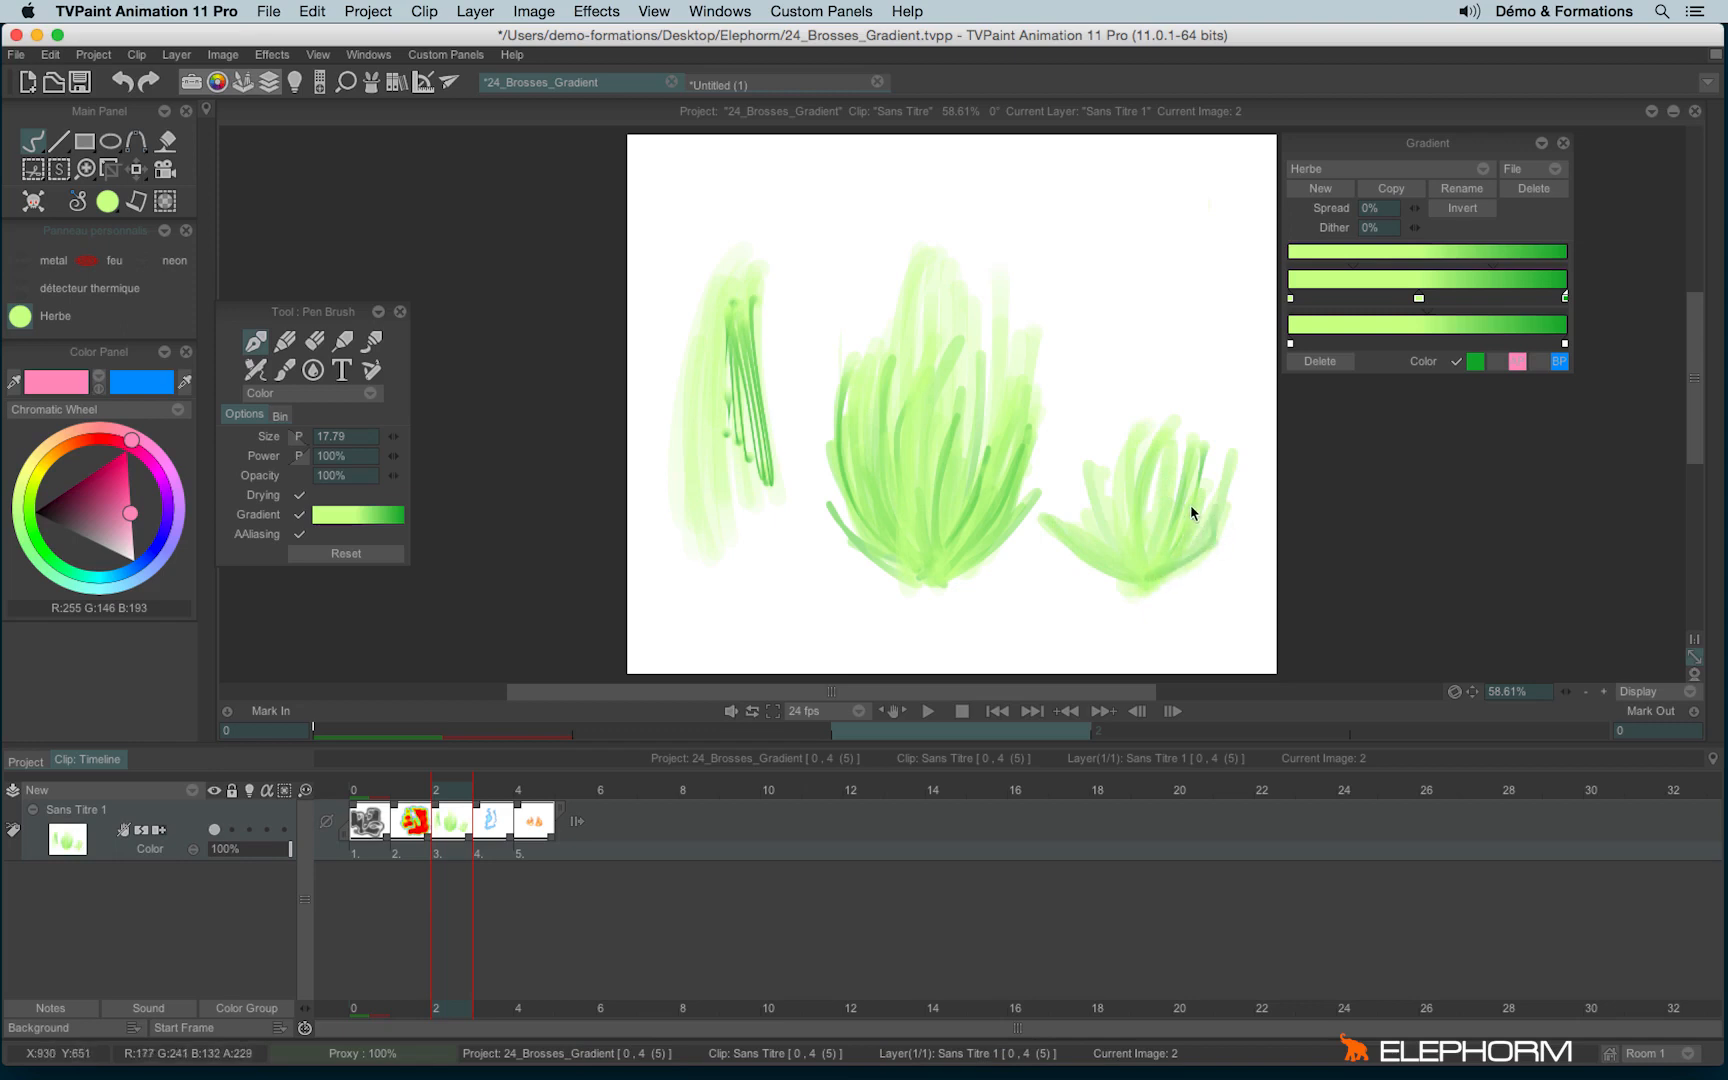
Step: Add darker green curved strokes to the smaller grass tuft, using stronger pressure and converging at its base
mouse_move(1191, 506)
left_mouse_down()
mouse_move(1140, 592)
mouse_move(1178, 513)
mouse_move(1147, 574)
mouse_move(1144, 522)
mouse_move(1146, 570)
left_mouse_up()
left_click_drag(1158, 485, 1143, 579)
left_click_drag(1127, 532, 1143, 578)
left_click_drag(1108, 516, 1136, 575)
left_click_drag(1075, 503, 1138, 588)
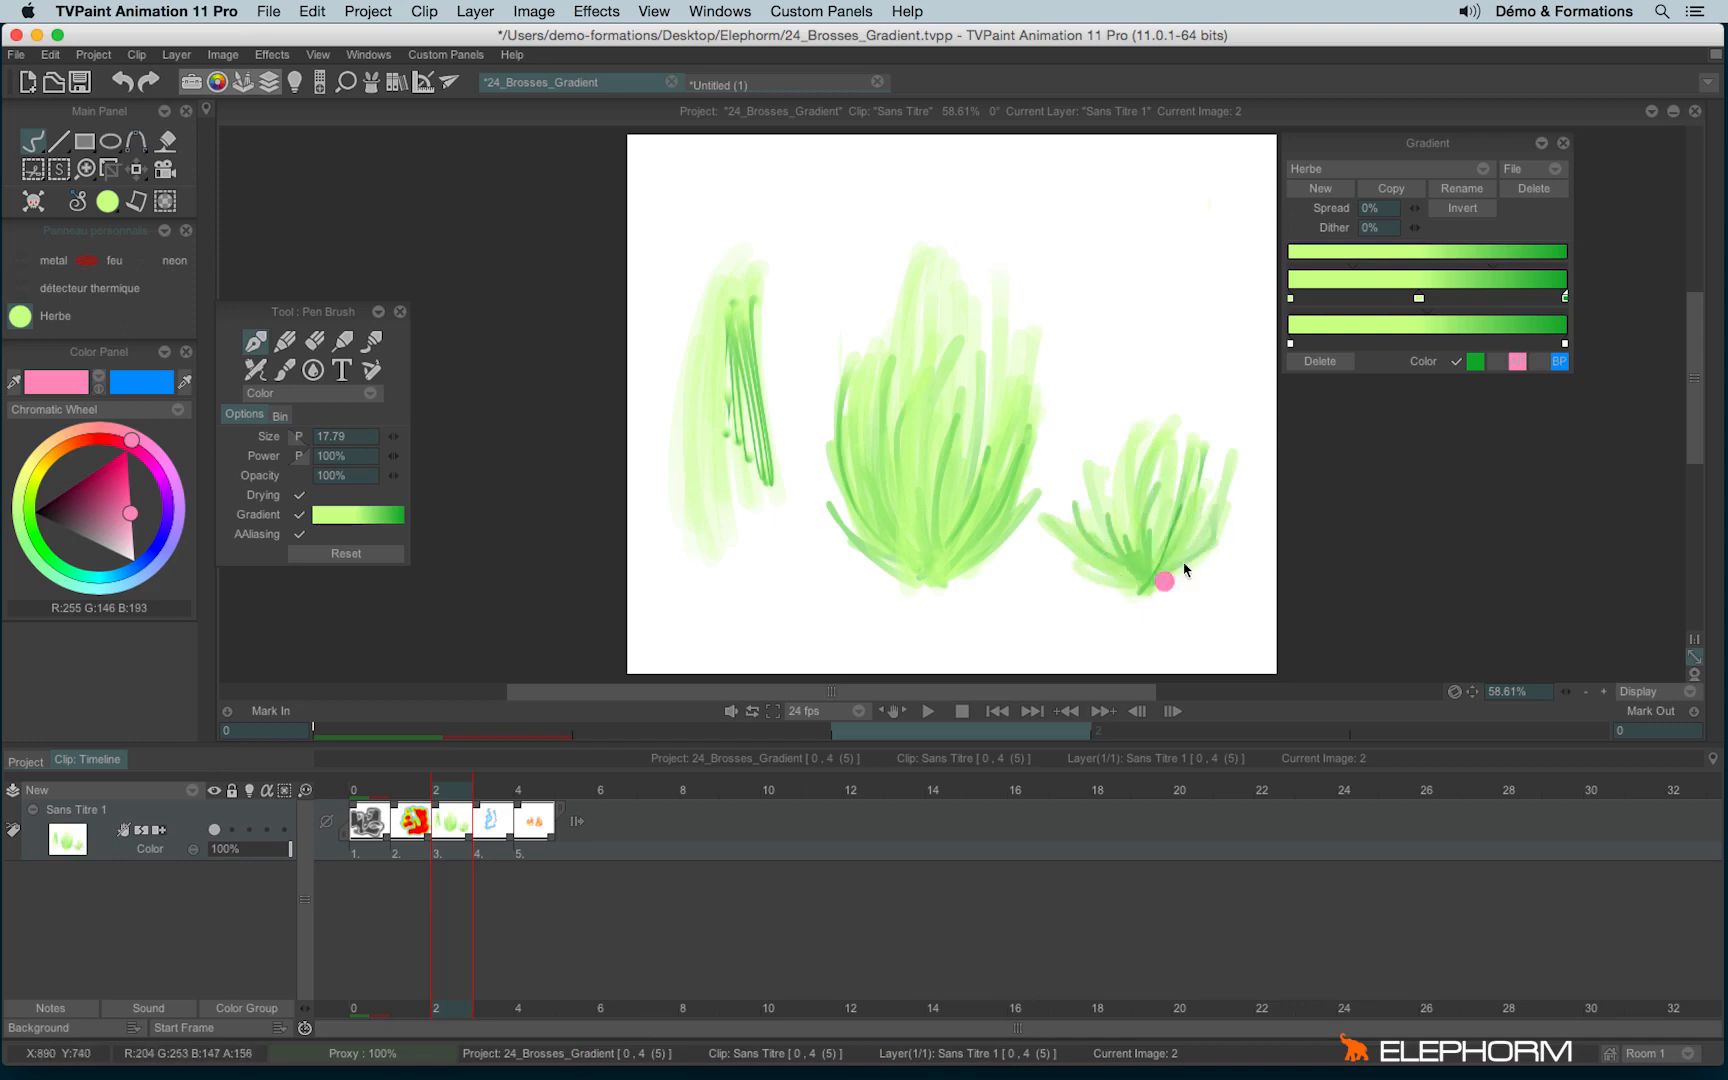
Step: On the fourth image, load neon.grd for the neon brush and paint a long wavy stroke around the existing neon shape
key("Right")
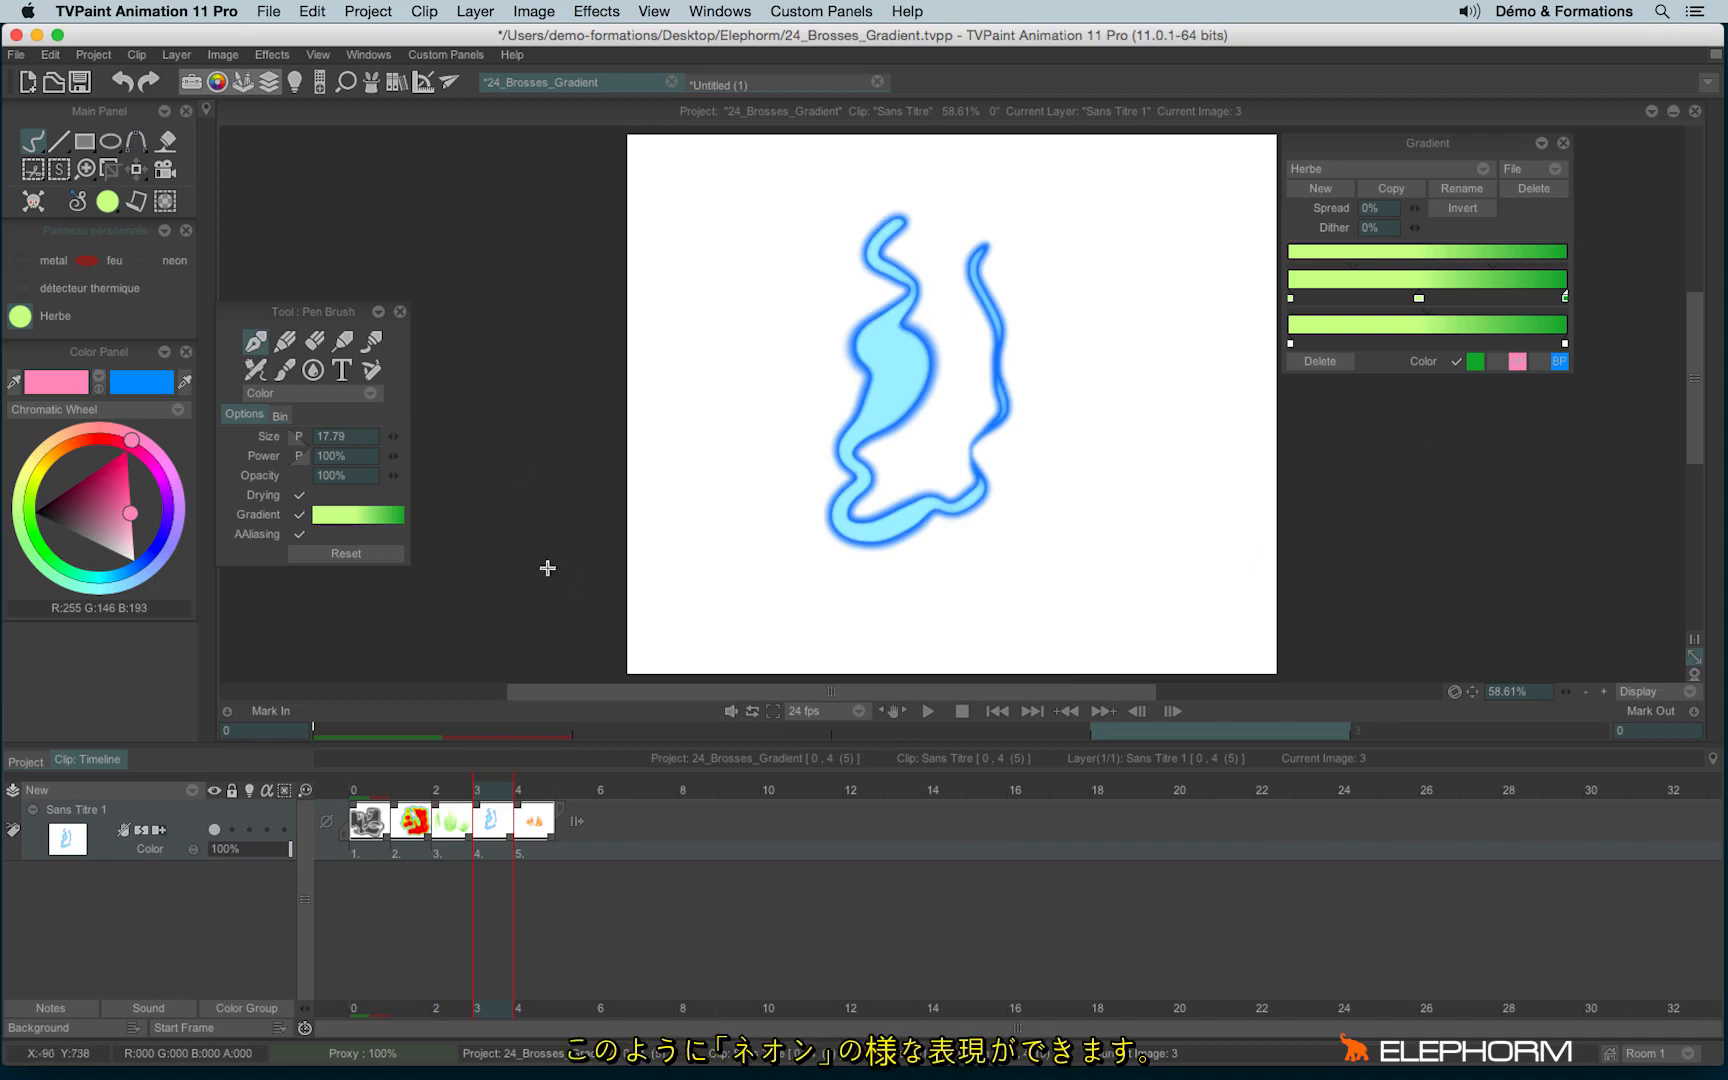
left_click(148, 264)
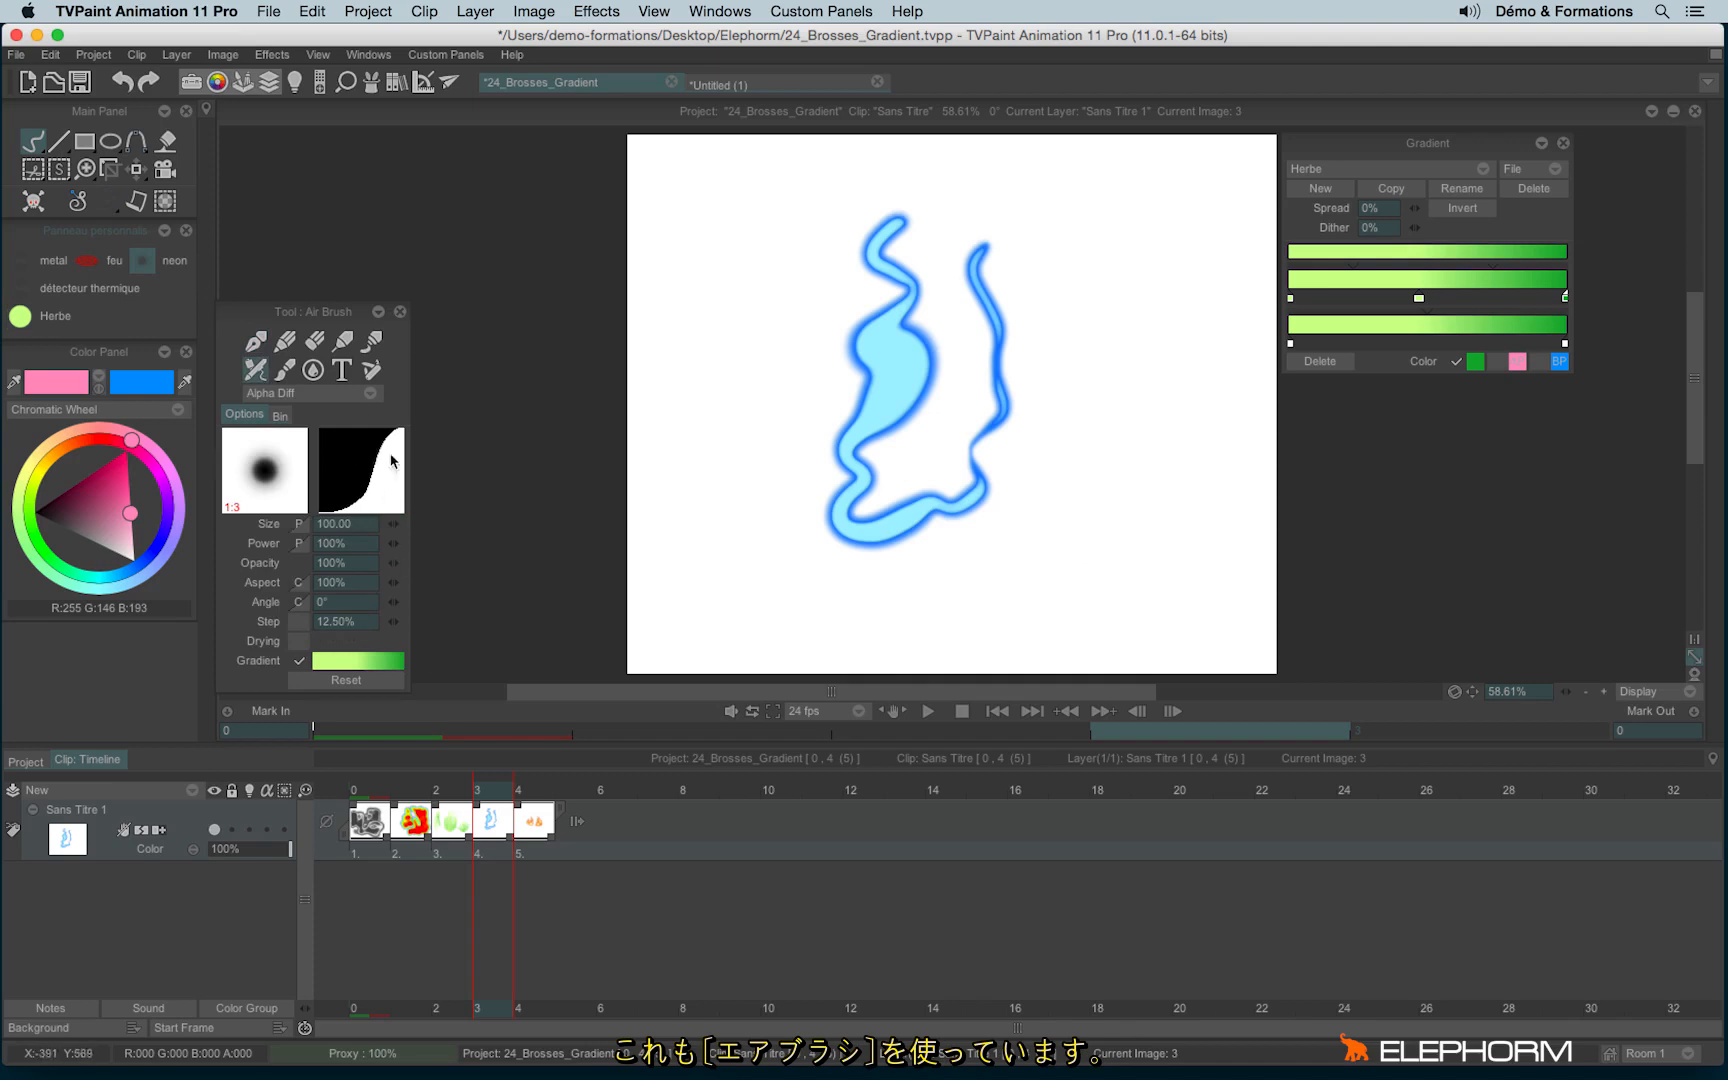
left_click(1525, 169)
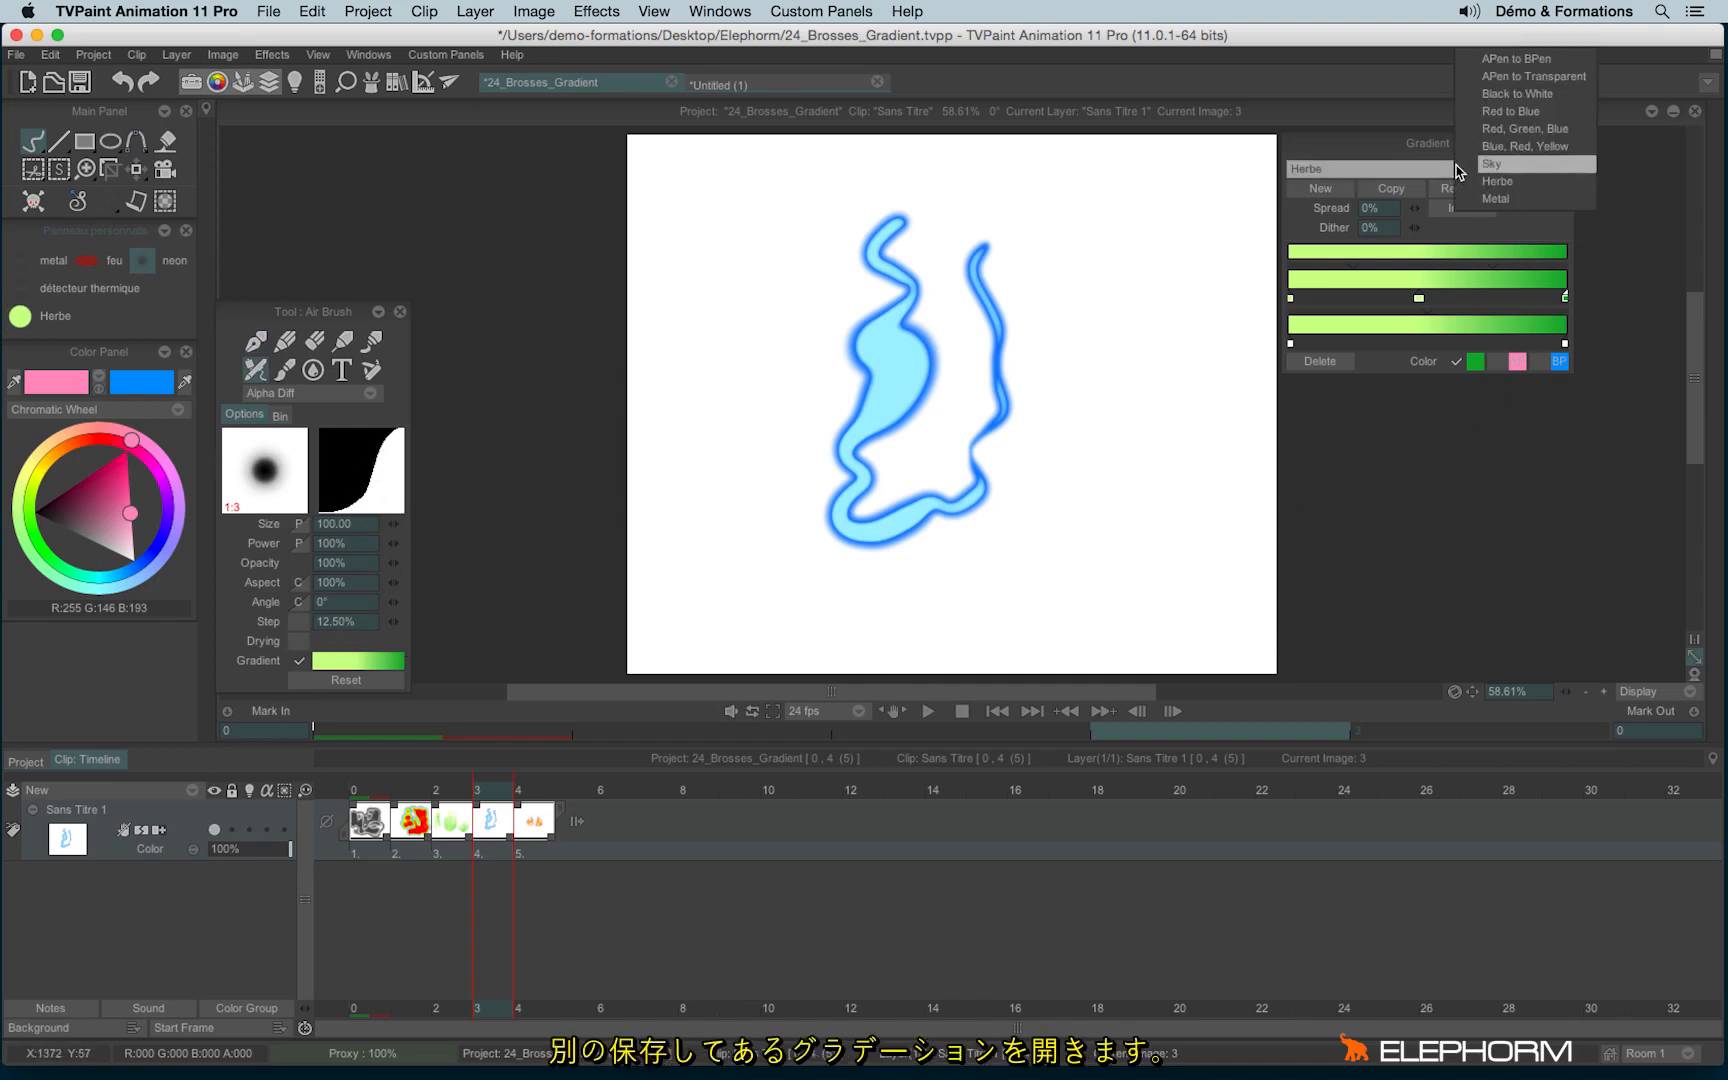
left_click(1537, 178)
left_click(1537, 174)
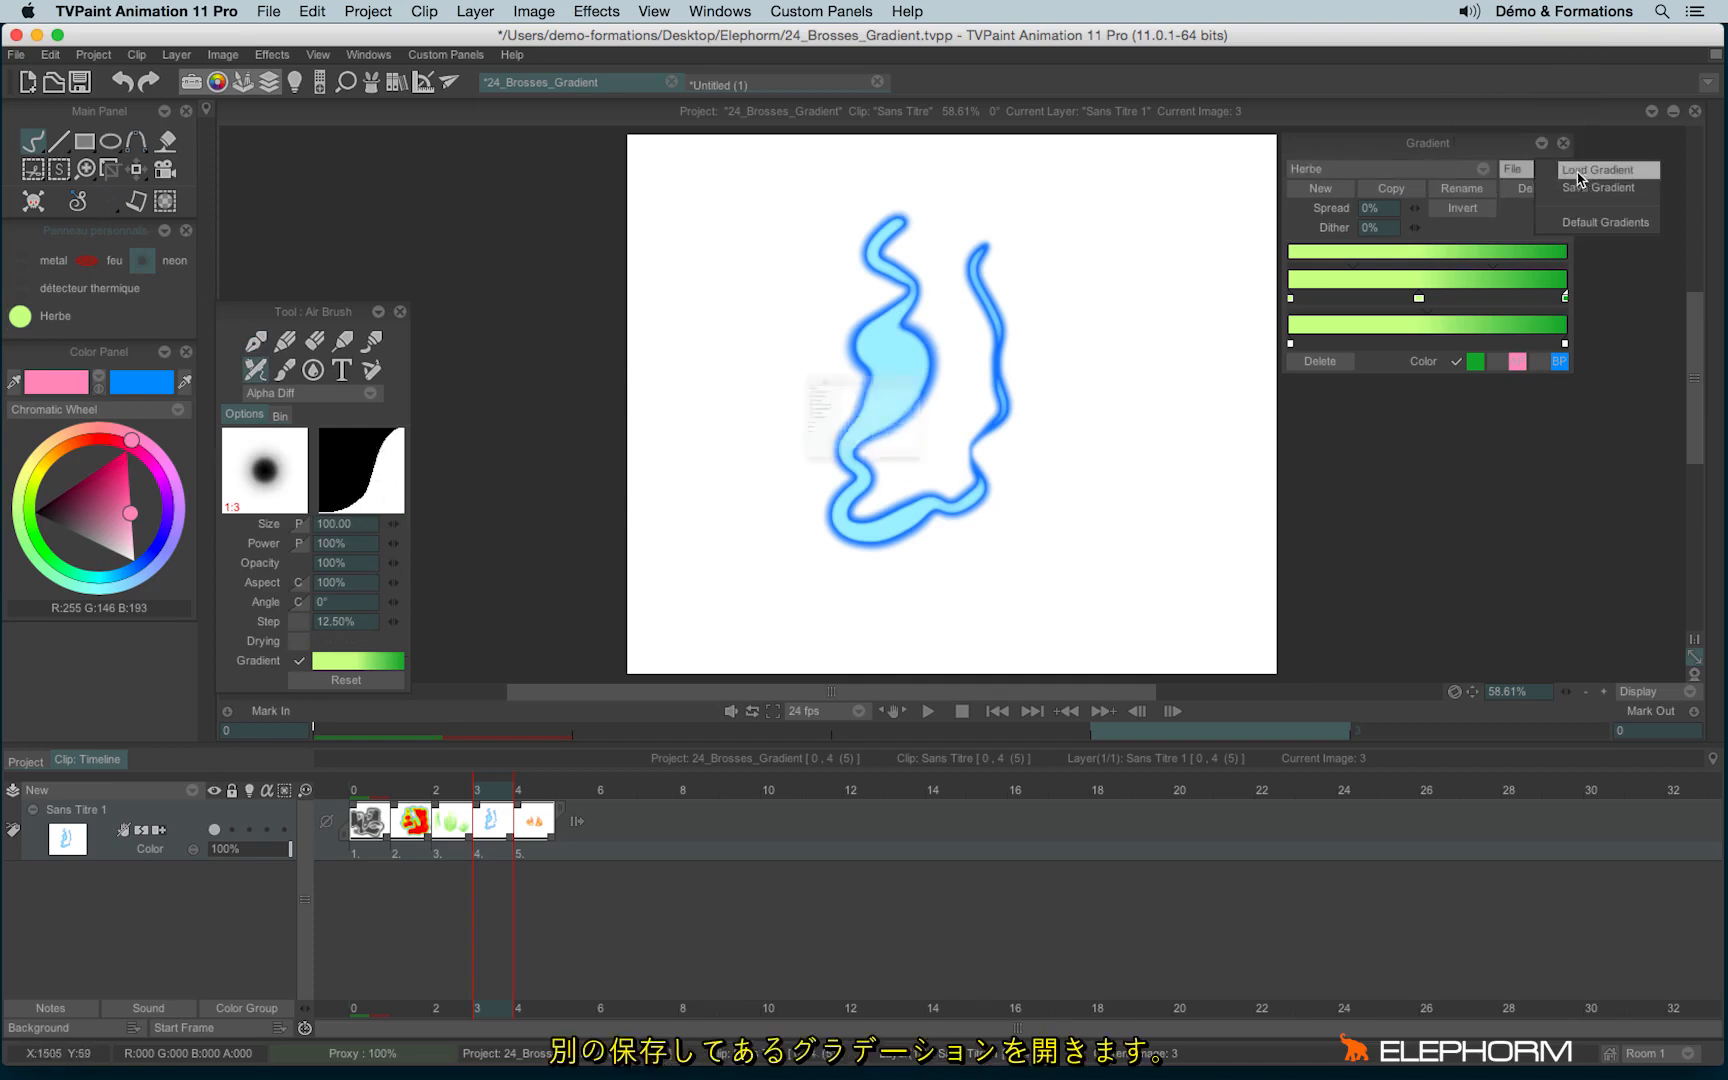
left_click(1583, 182)
double_click(780, 263)
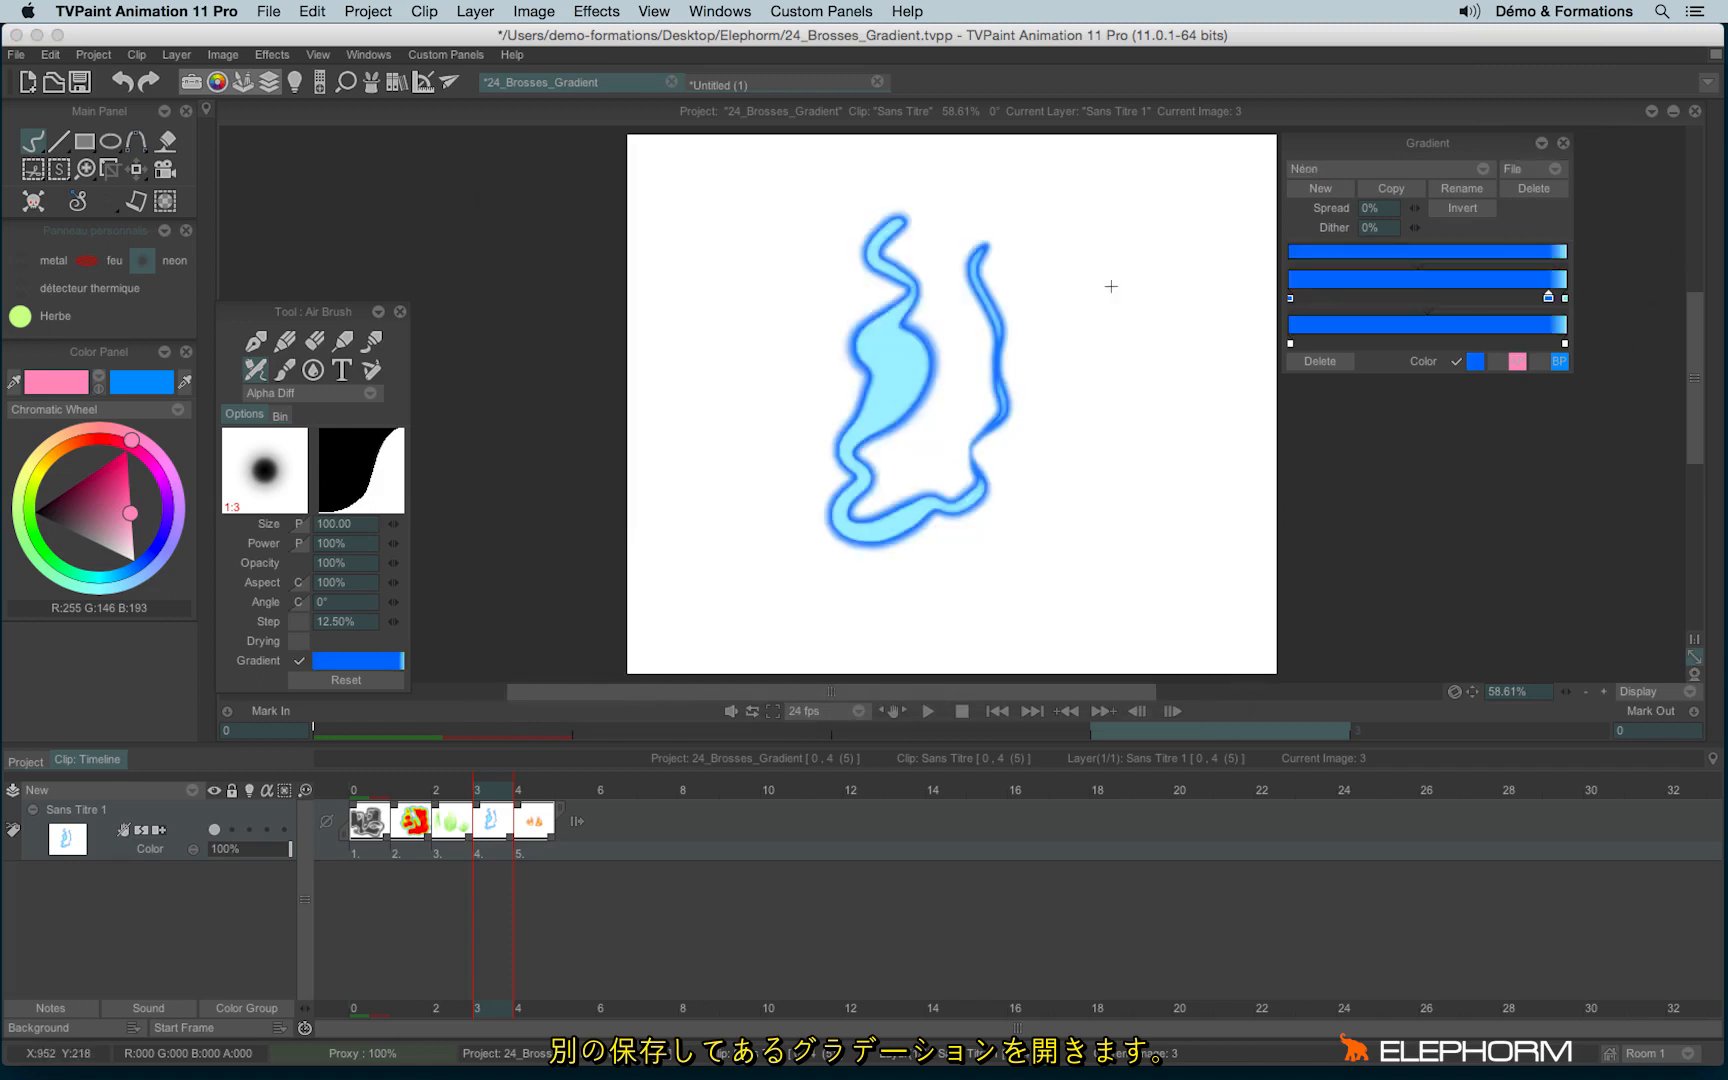
mouse_move(706, 203)
left_mouse_down()
mouse_move(693, 491)
mouse_move(706, 543)
mouse_move(784, 621)
mouse_move(915, 628)
mouse_move(1185, 555)
mouse_move(1157, 275)
mouse_move(1210, 268)
mouse_move(1255, 380)
mouse_move(1278, 552)
left_mouse_up()
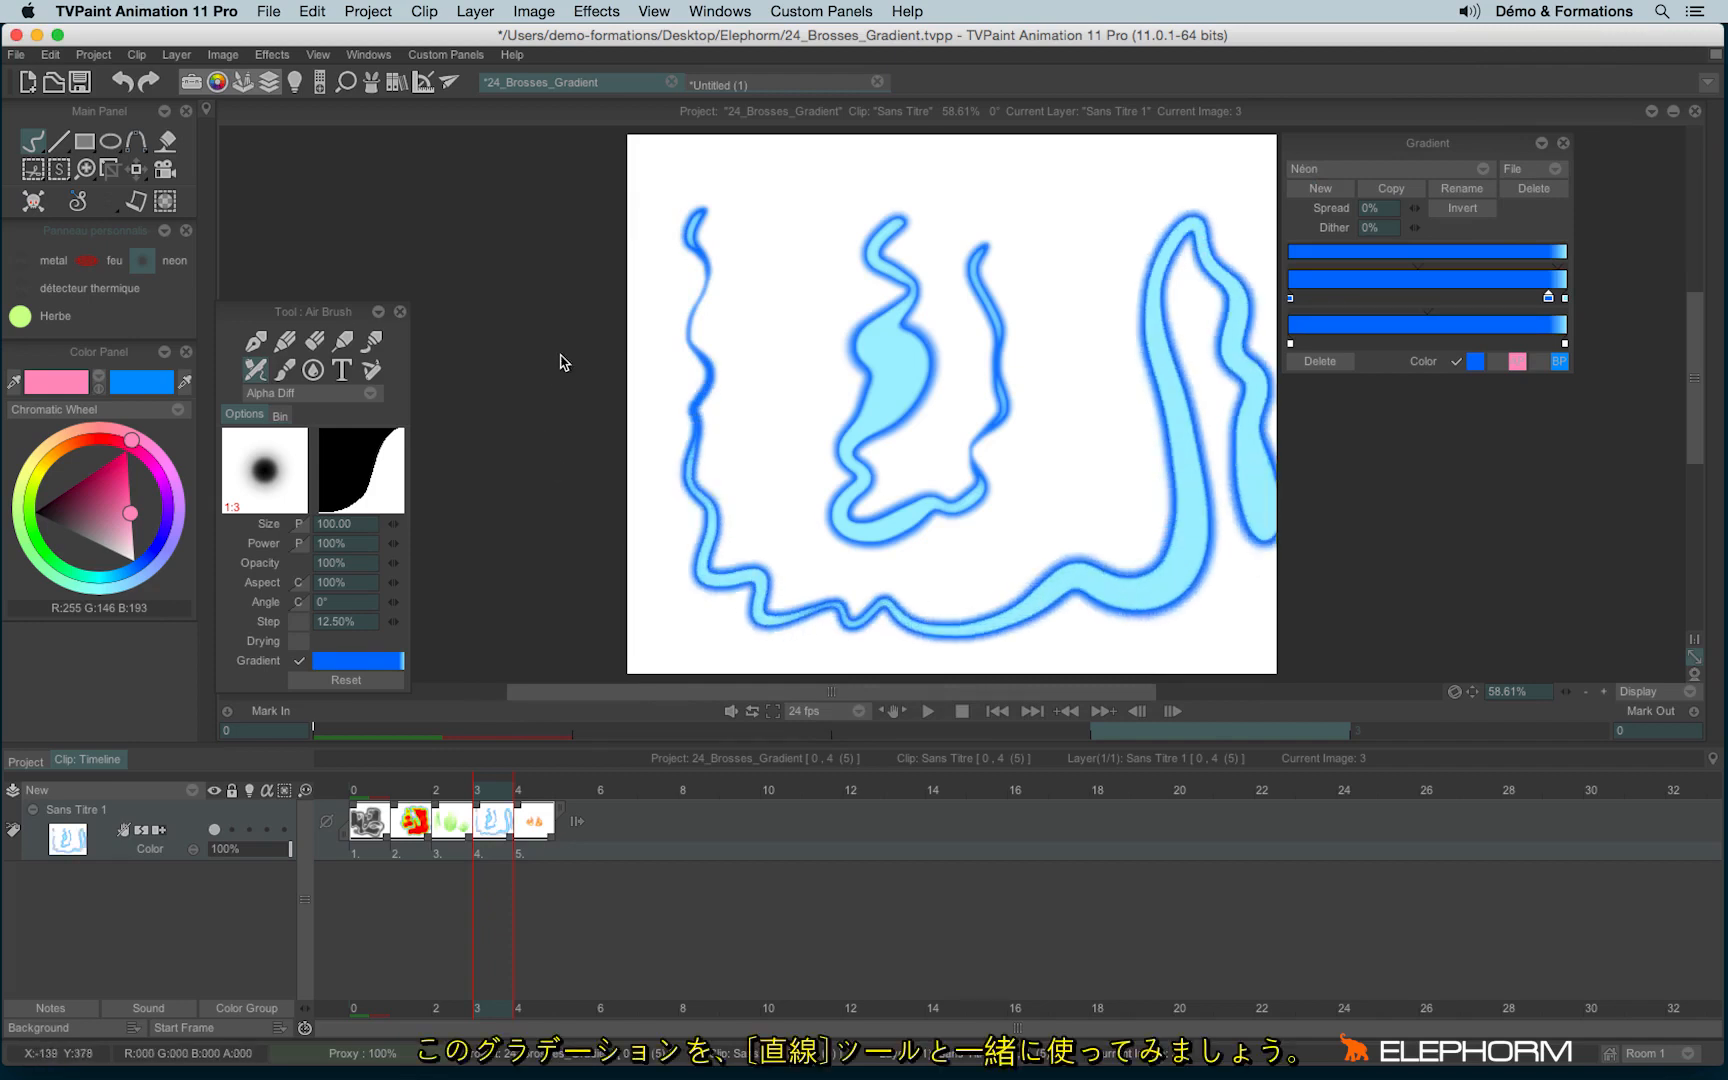
Step: Clear the fourth image and draw one diagonal straight line with the neon air brush at size 15.32
left_click(62, 146)
mouse_move(584, 436)
left_mouse_down()
mouse_move(606, 459)
mouse_move(587, 446)
left_mouse_up()
key("BackSpace")
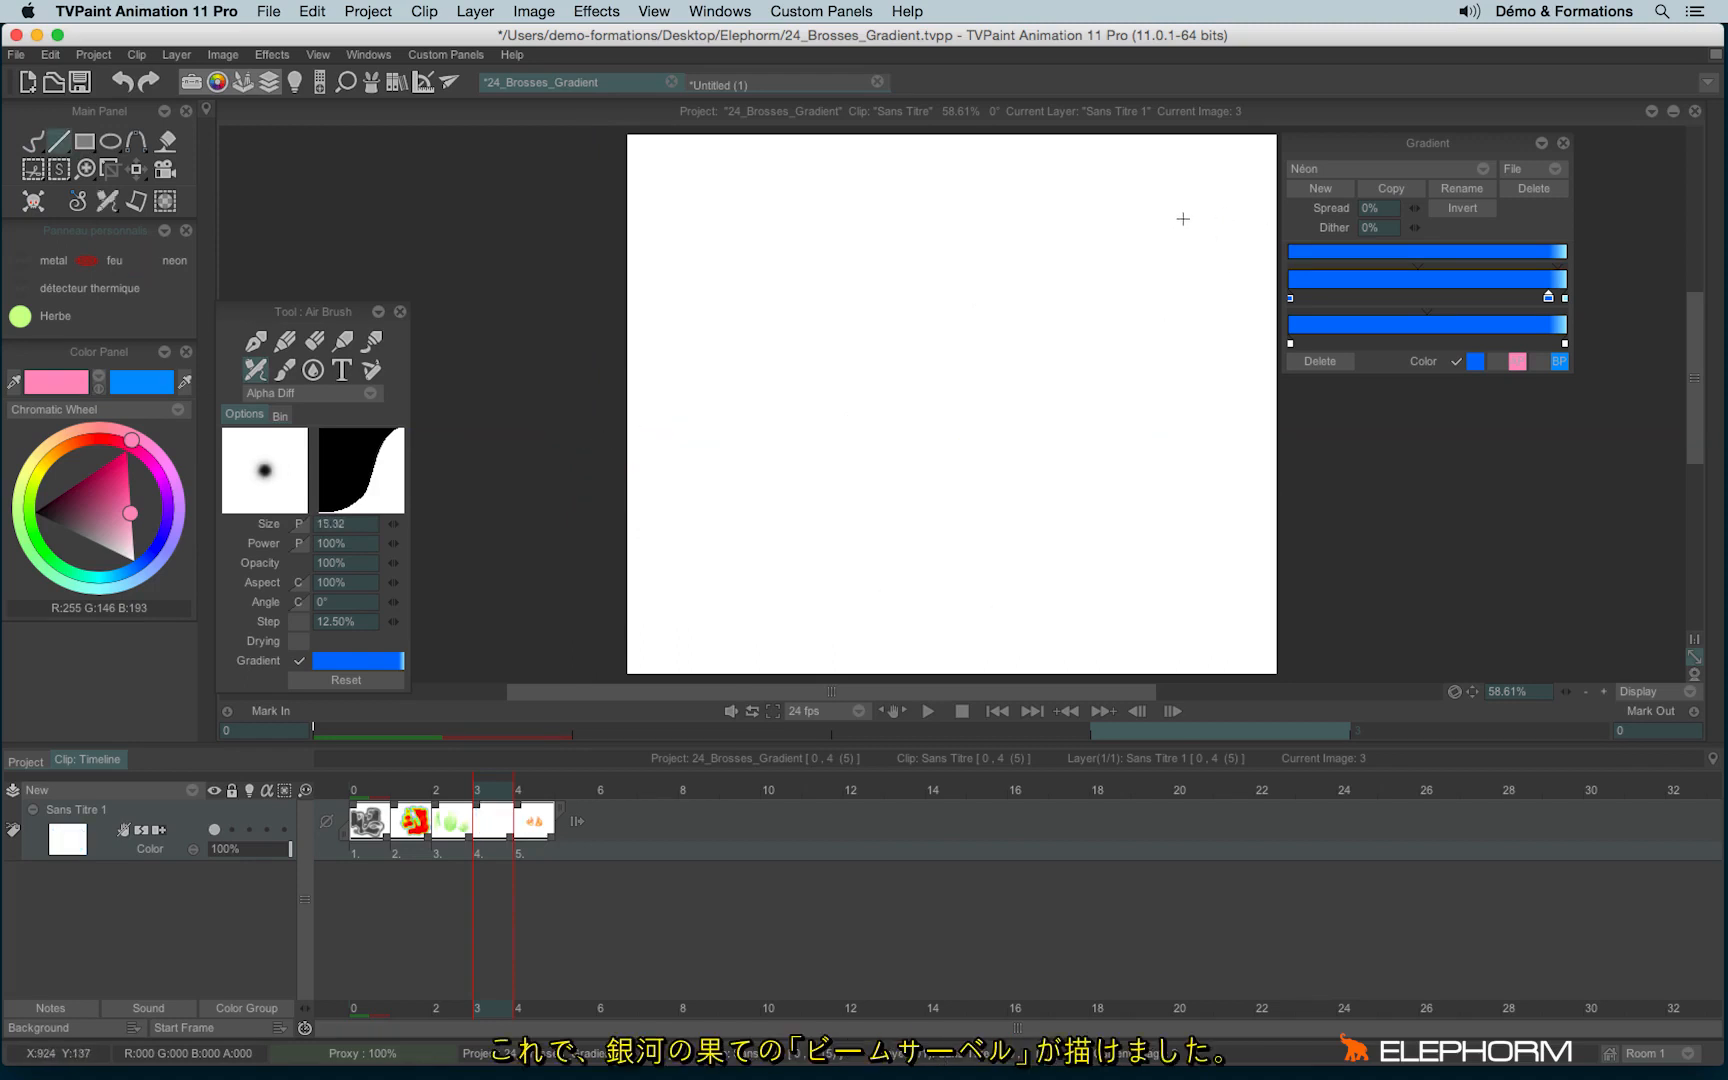
left_click_drag(1183, 218, 855, 595)
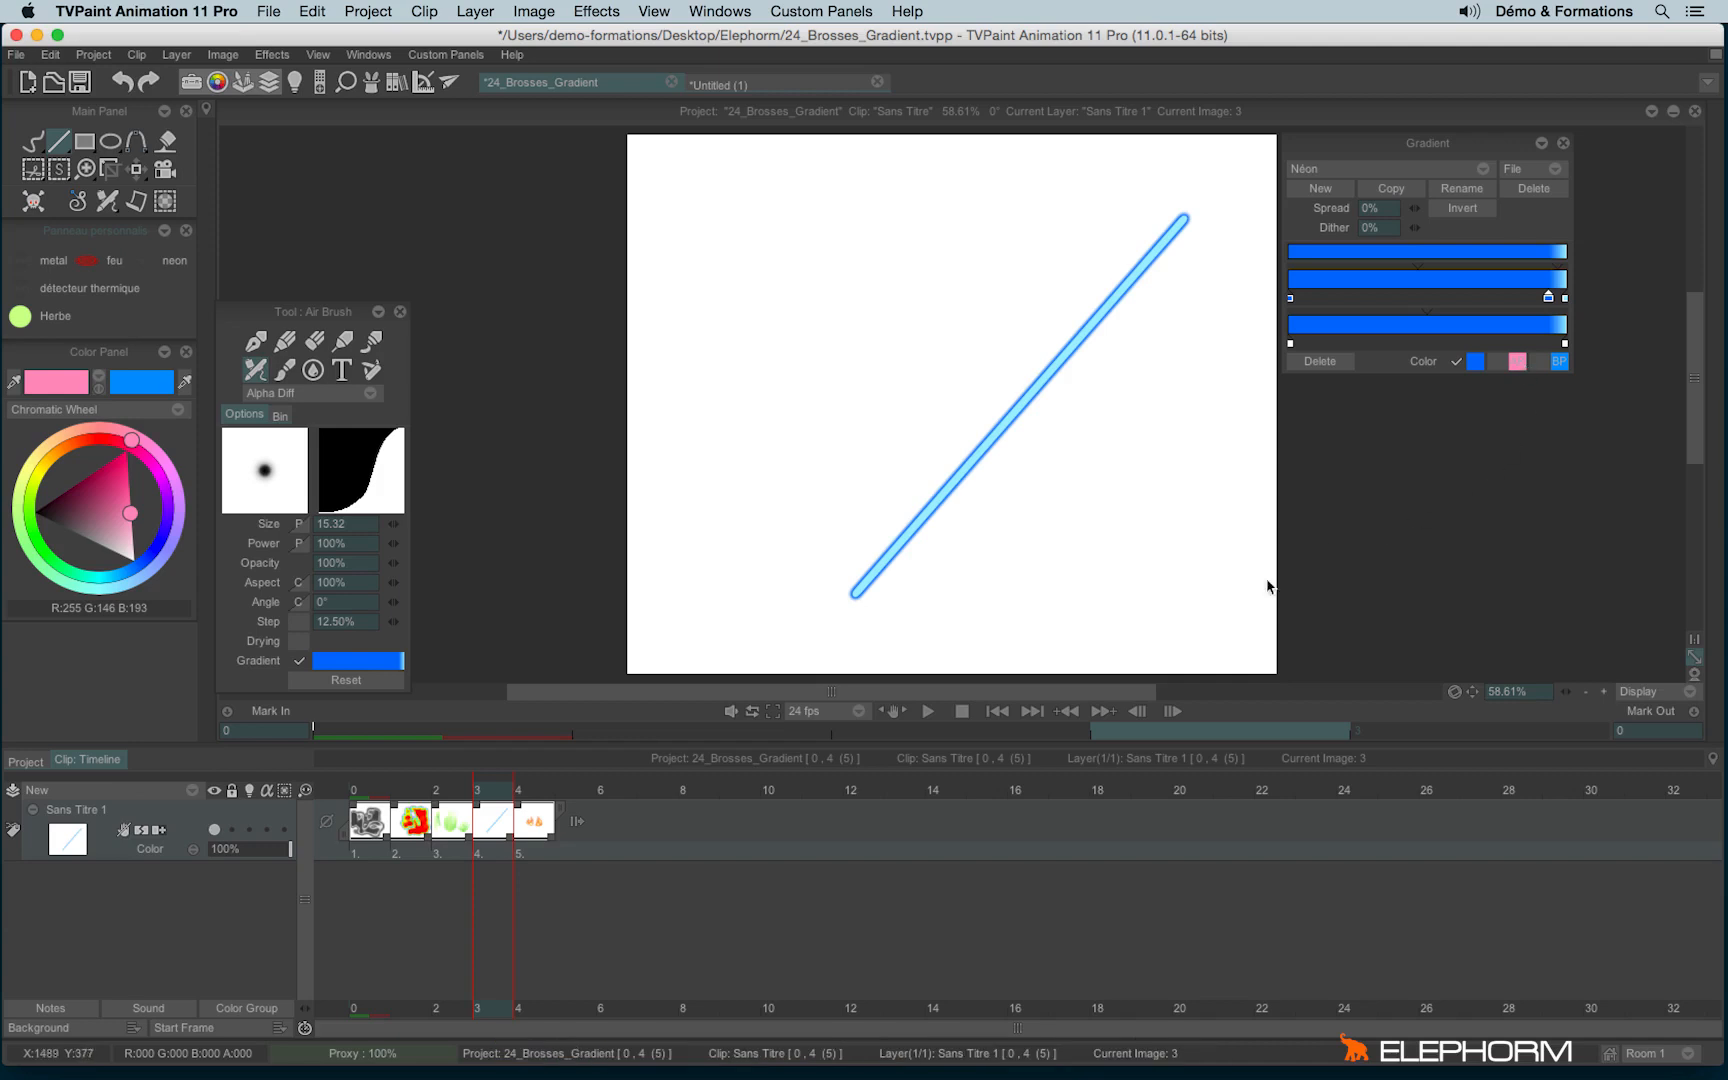
Step: Go to the fifth image with the flames and load the feu.grd gradient
left_click(526, 793)
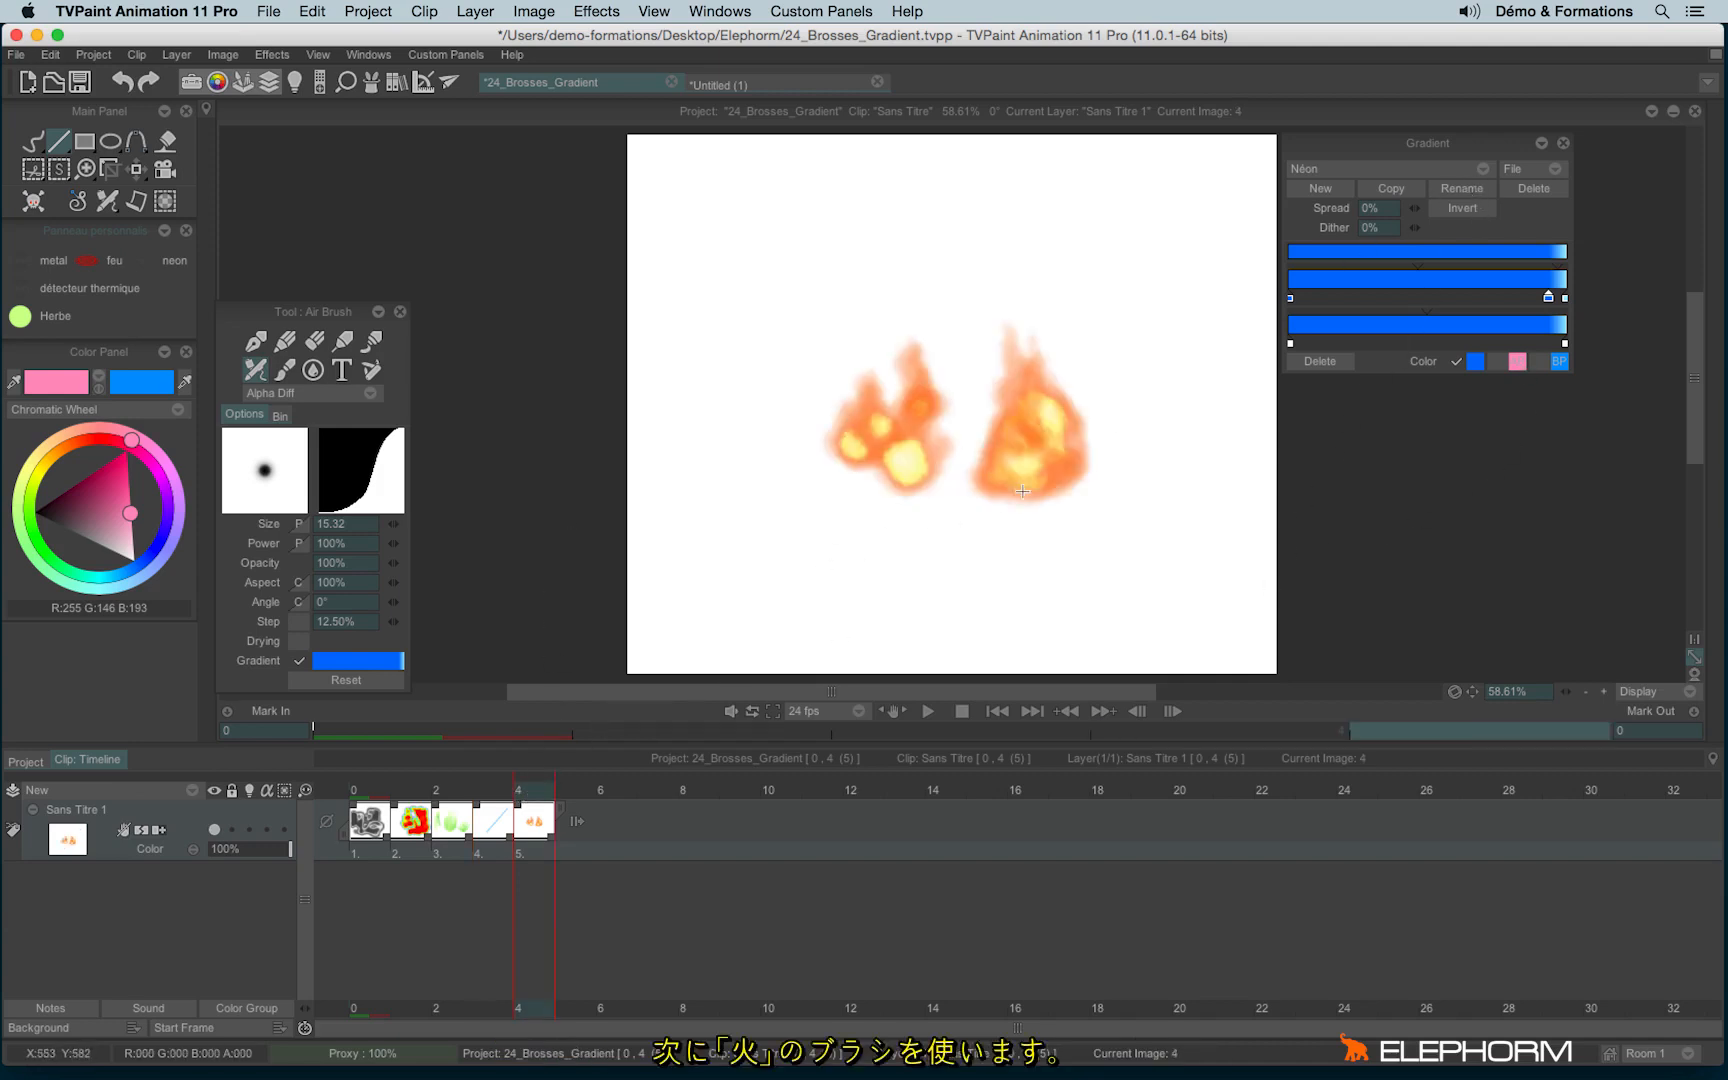
left_click(1512, 170)
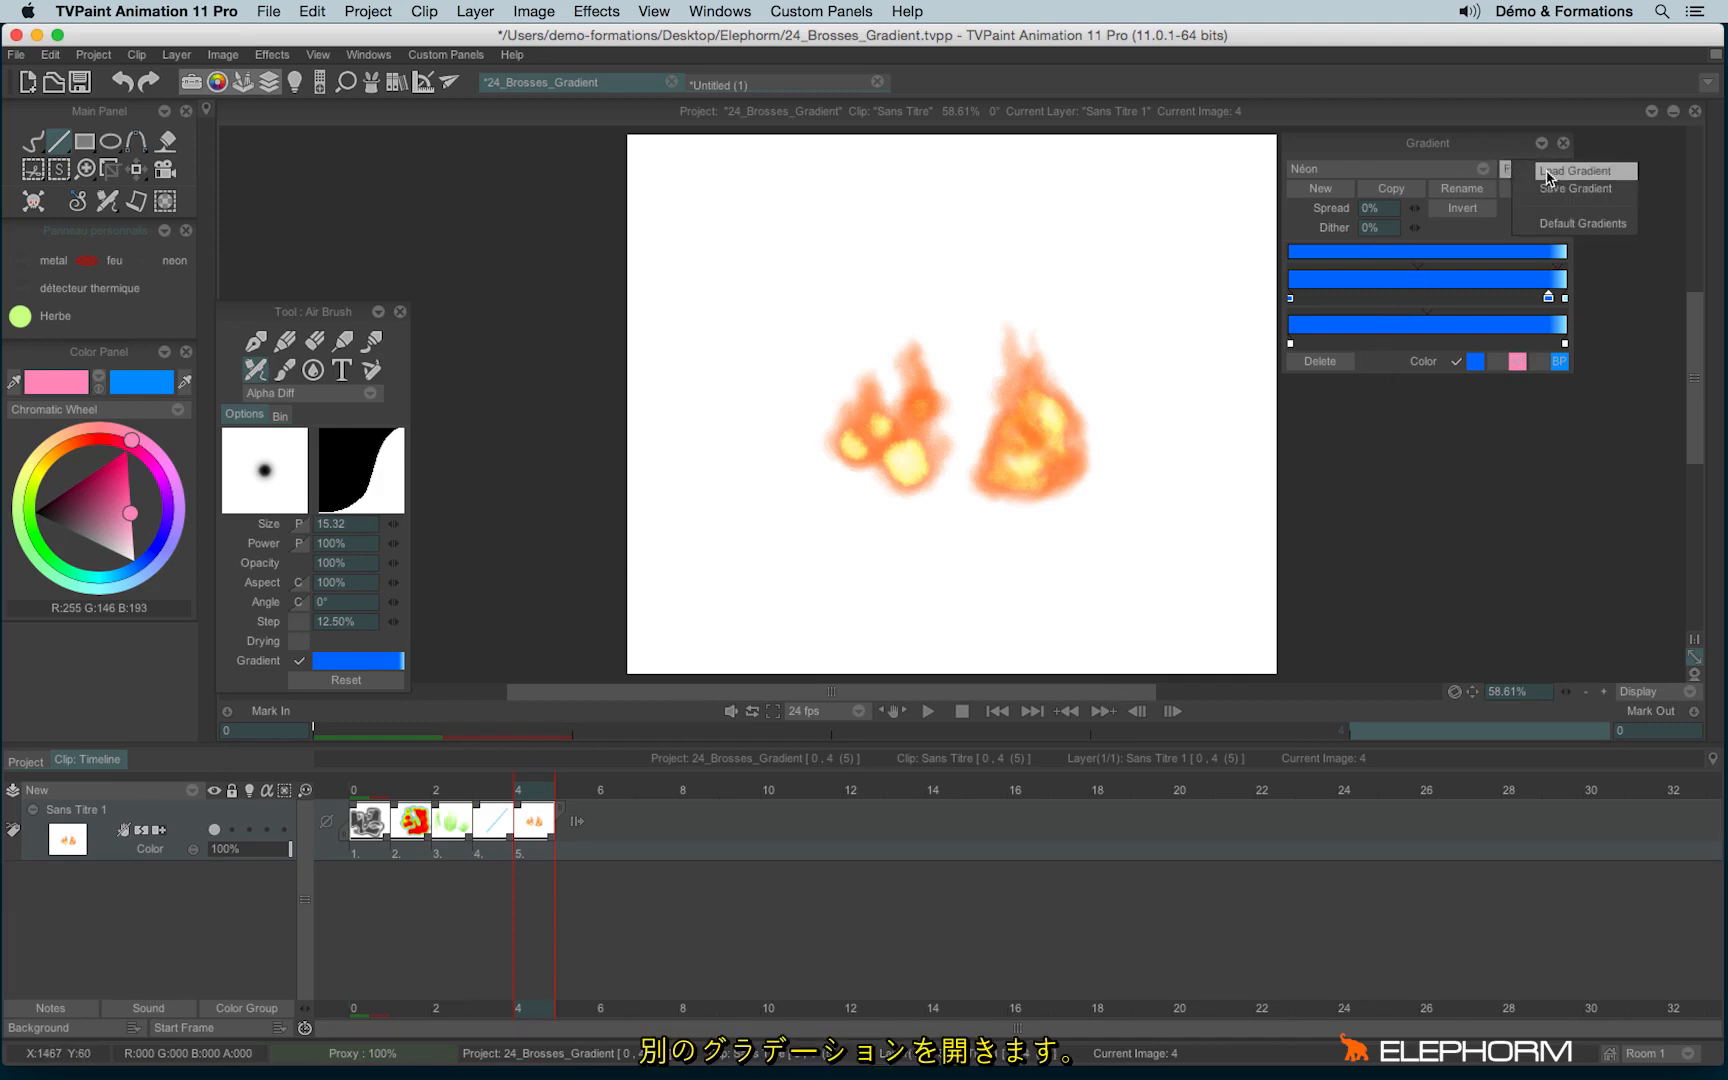
left_click(1548, 172)
left_click(773, 320)
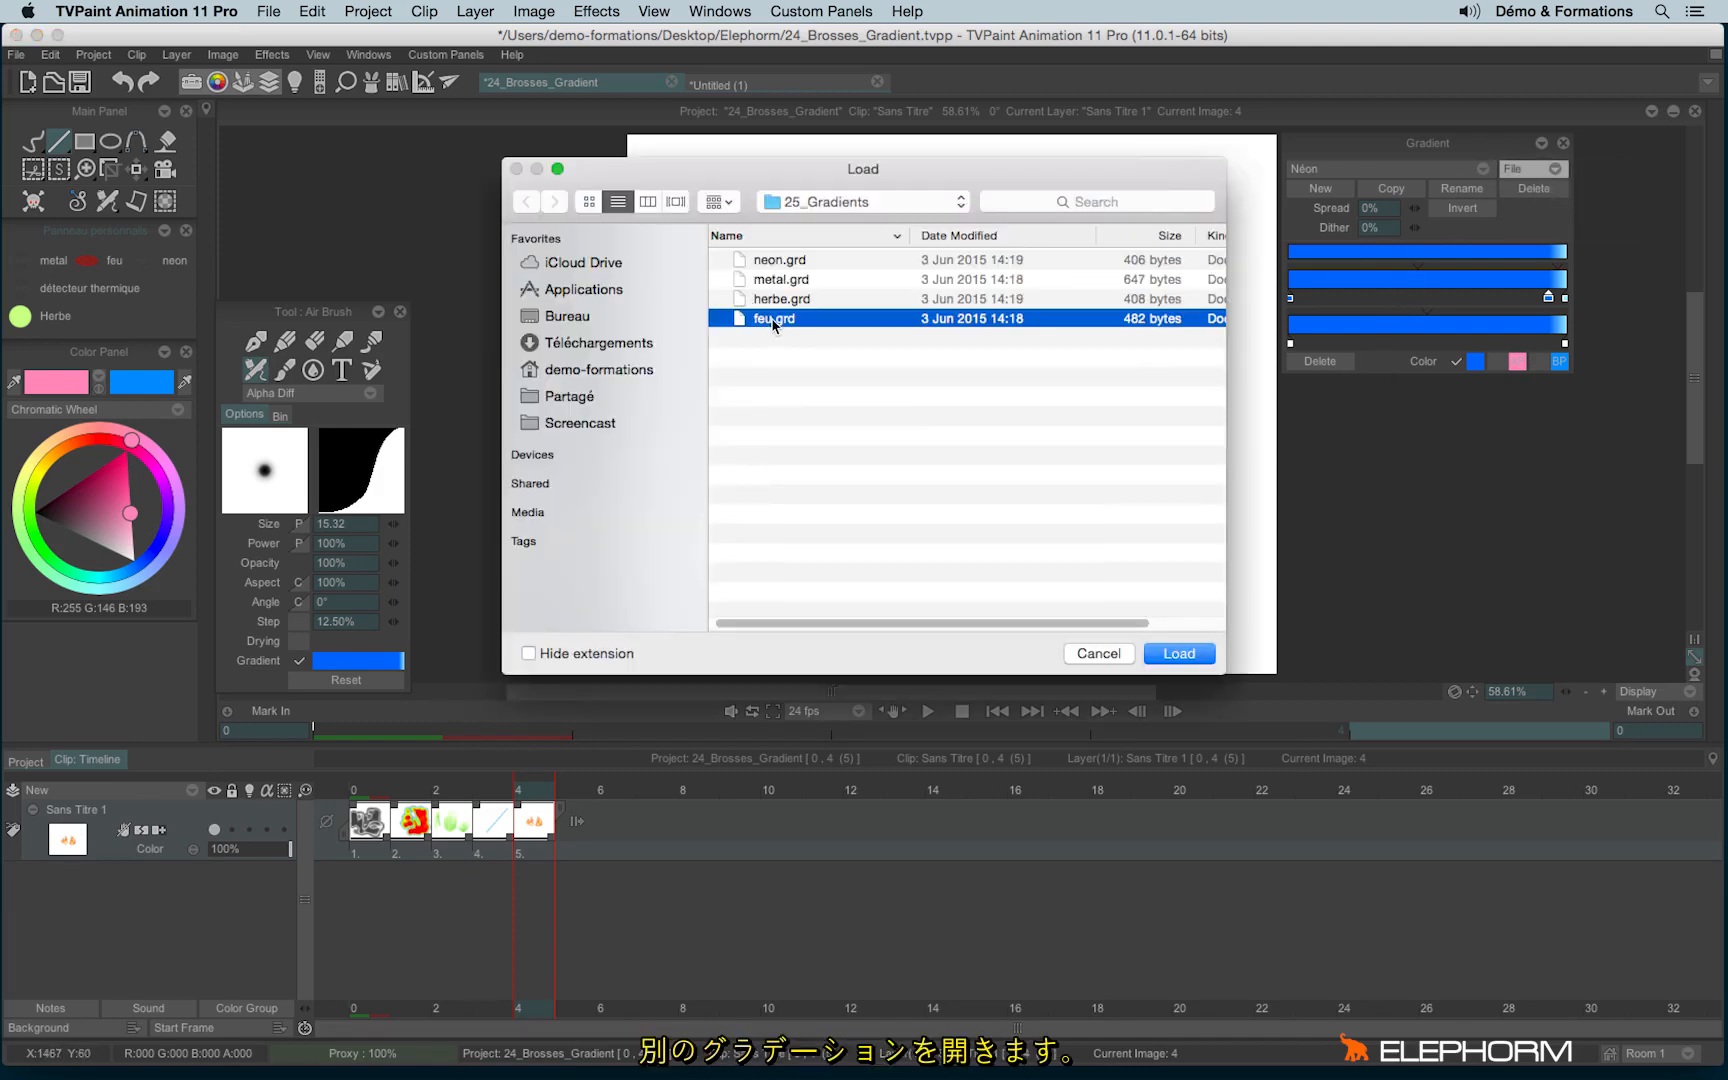
left_click(1179, 653)
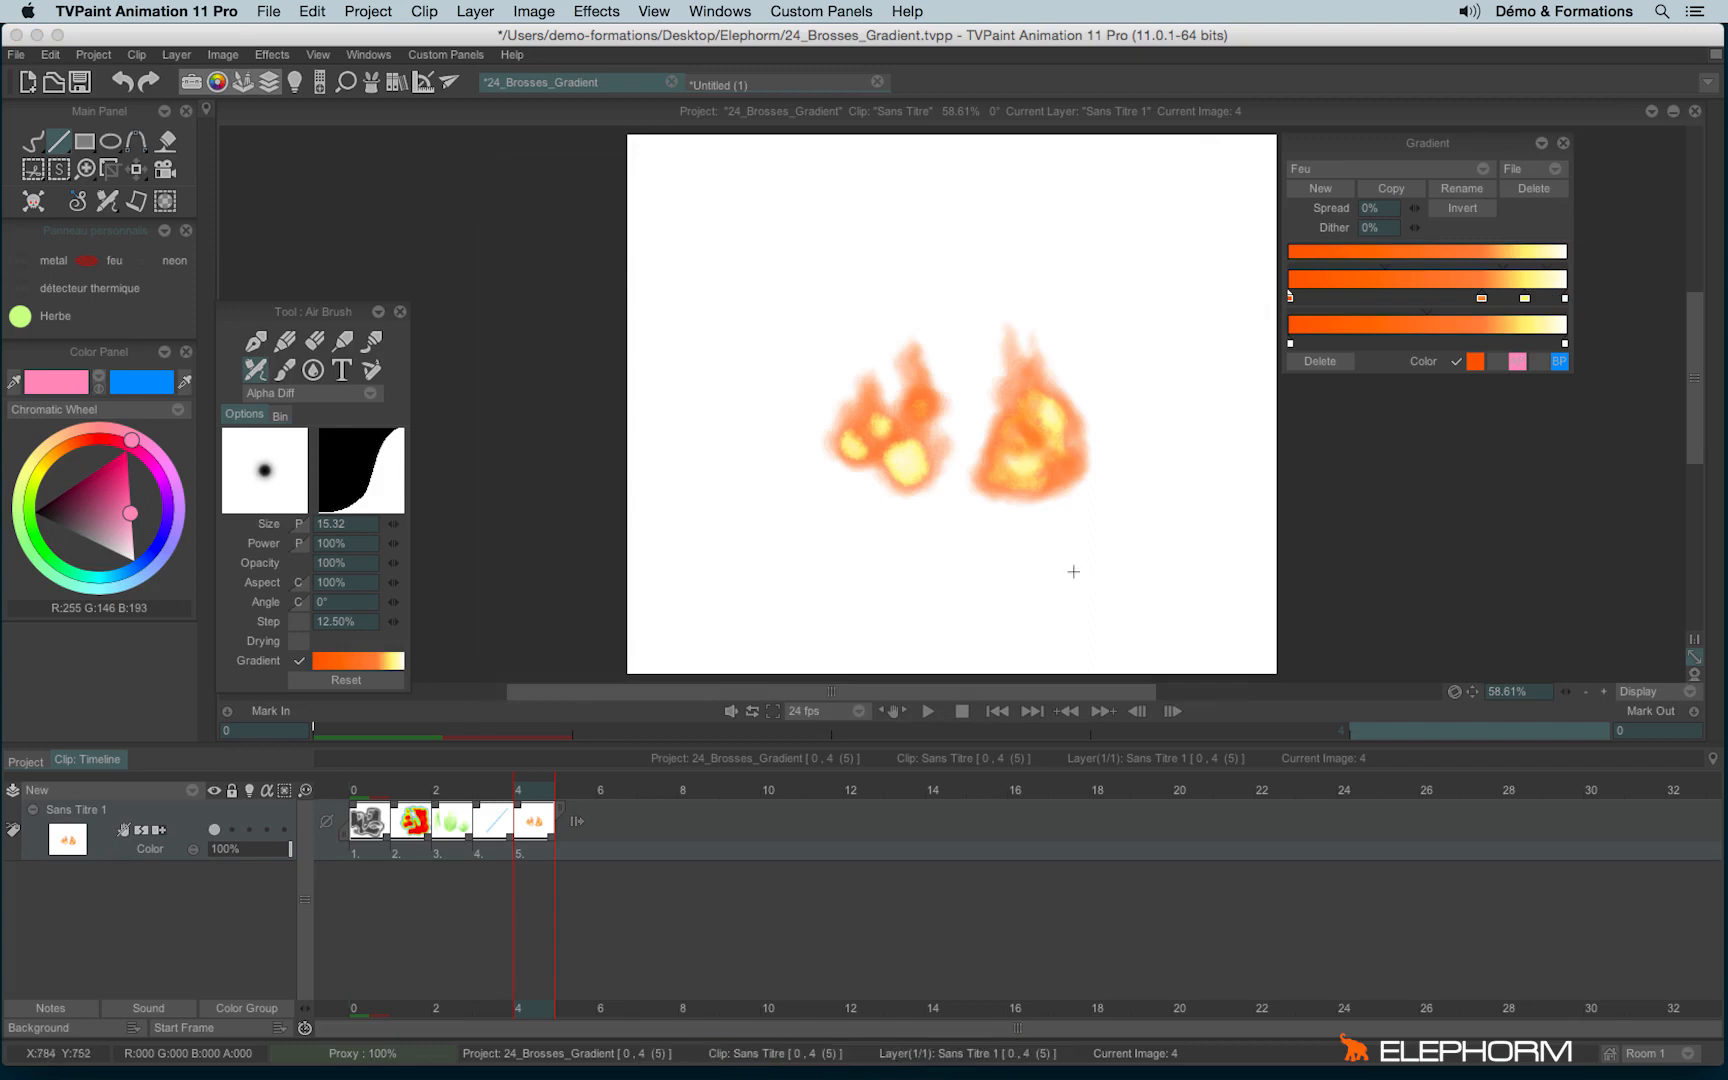
Step: Select the feu custom brush and make sure its Angle is connected to Random
left_click(87, 260)
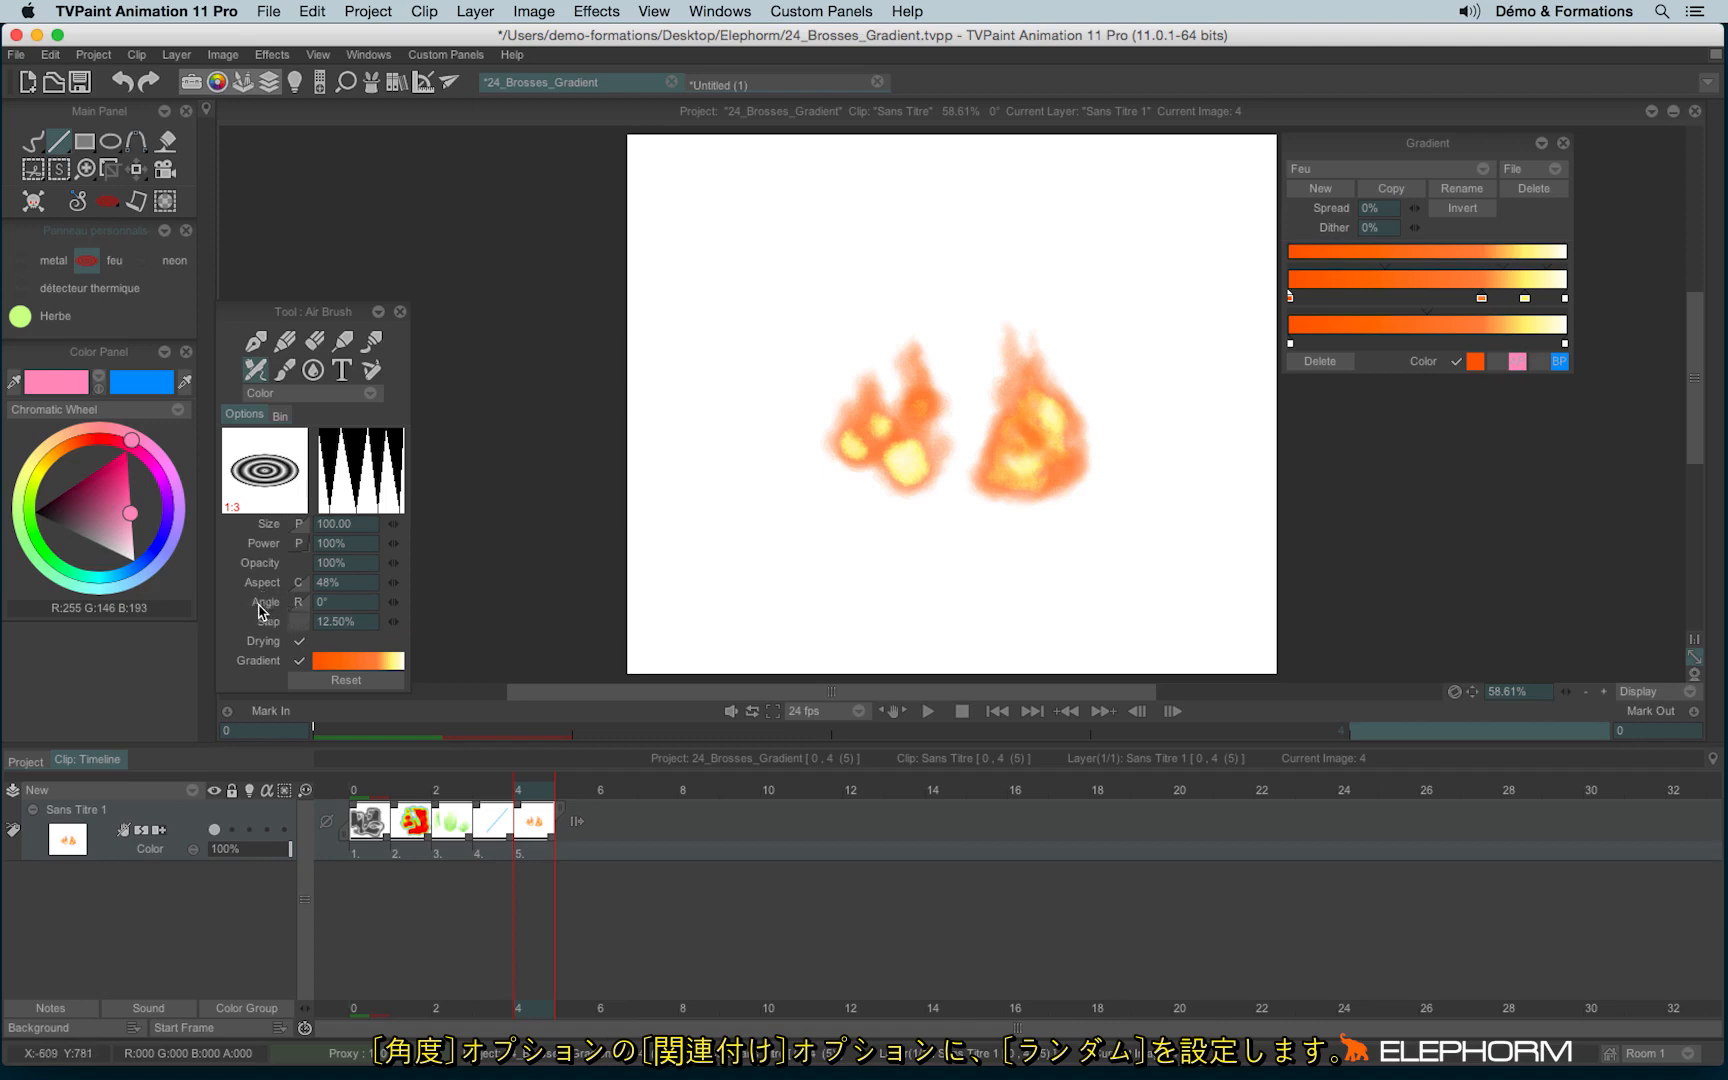
left_click(300, 610)
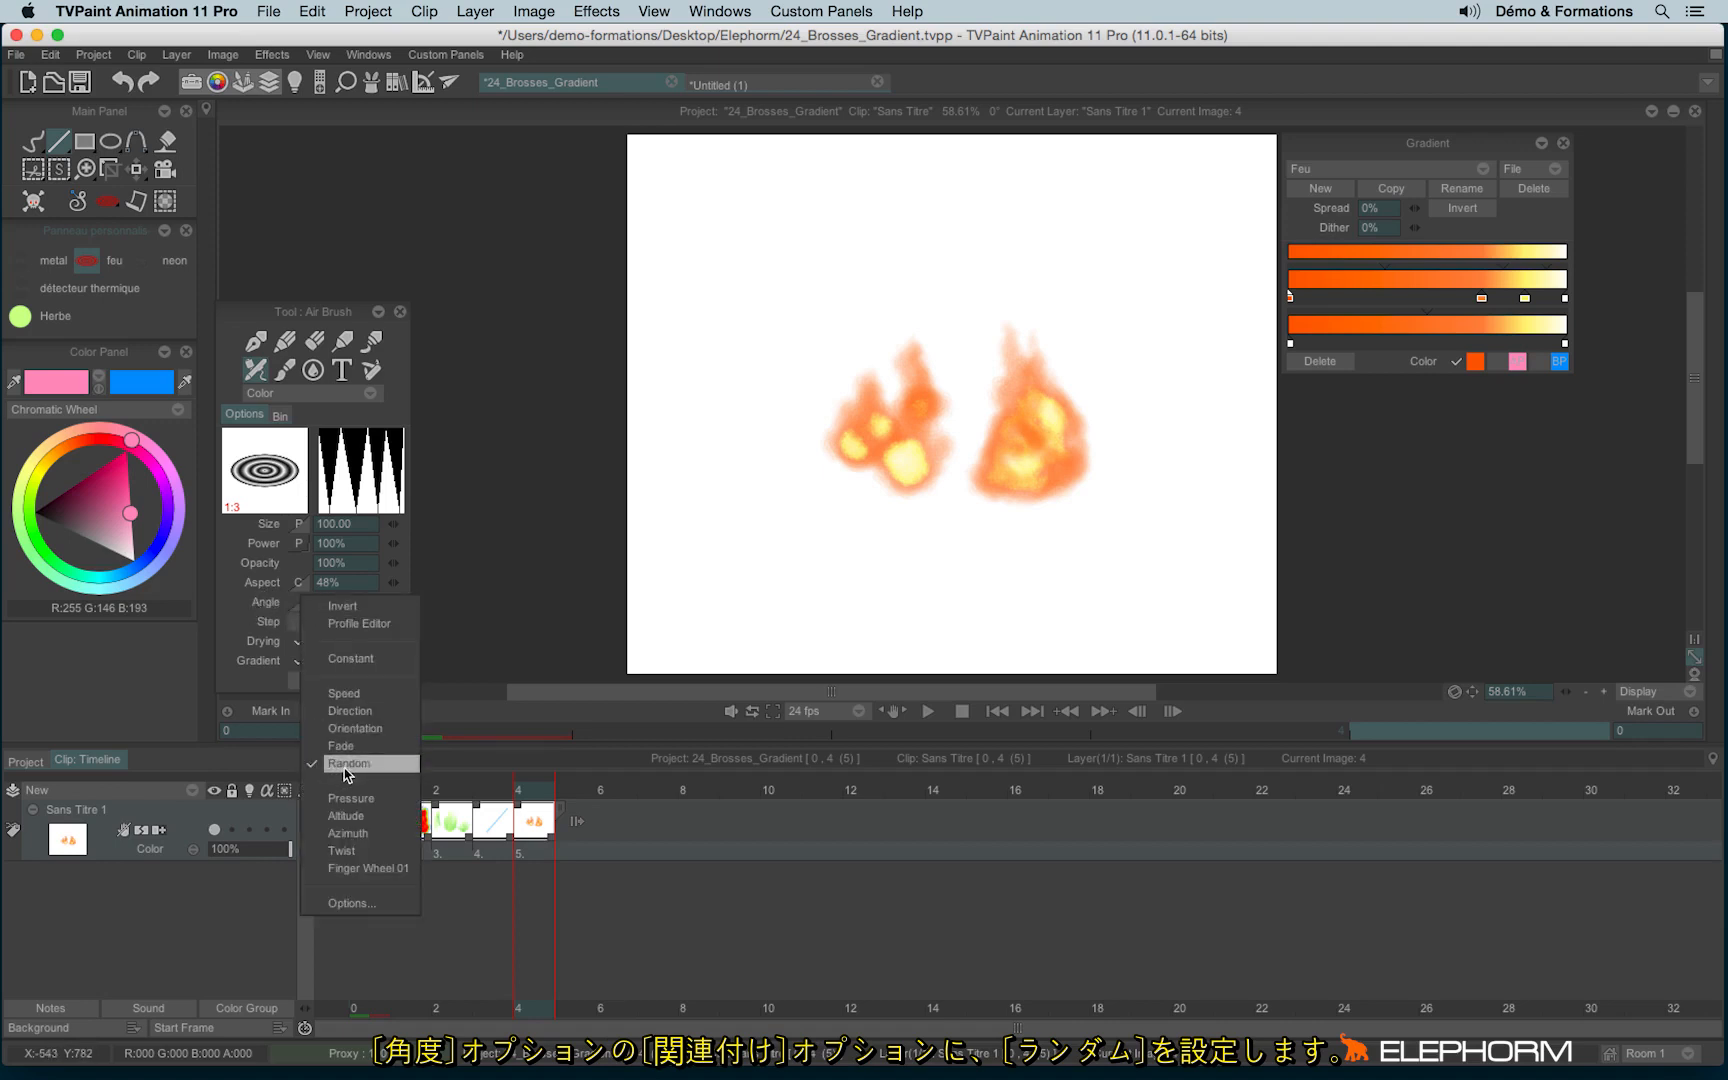
left_click(370, 744)
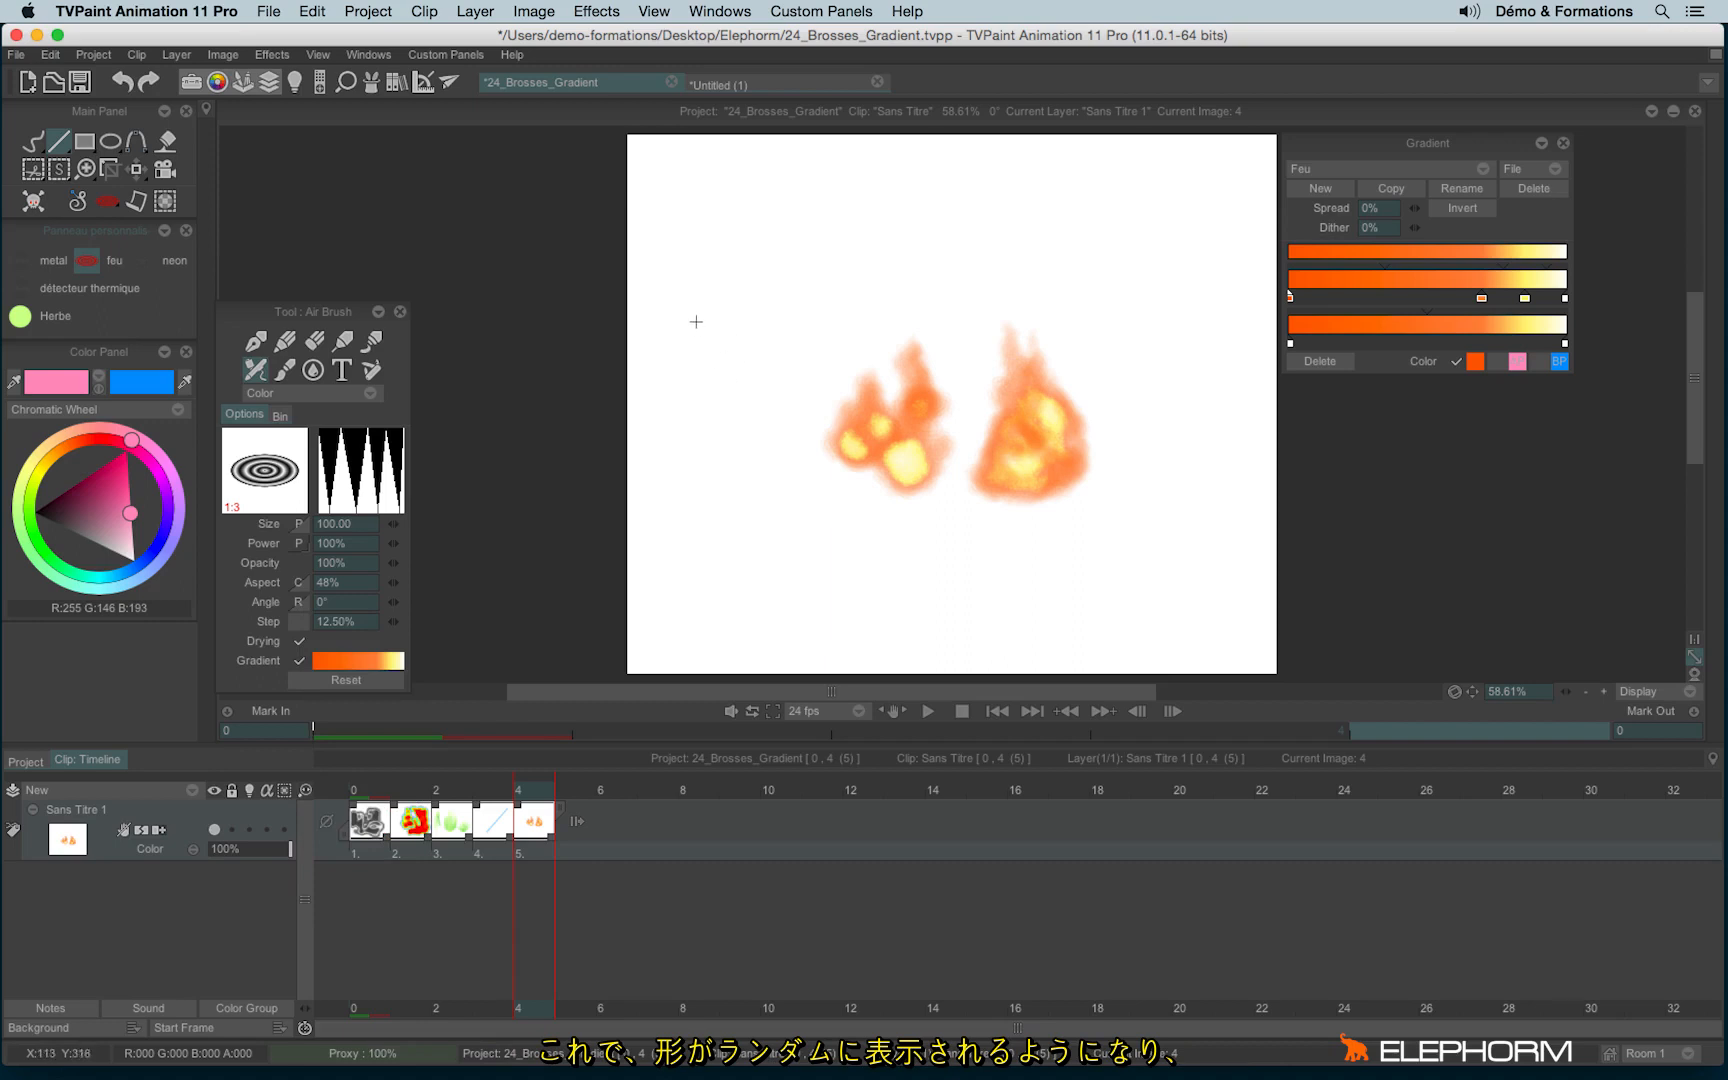
Step: Stamp the feu brush once beside the existing flames, switch to freehand strokes, and paint new flame shapes there with varying pressure
left_click_drag(701, 354, 701, 354)
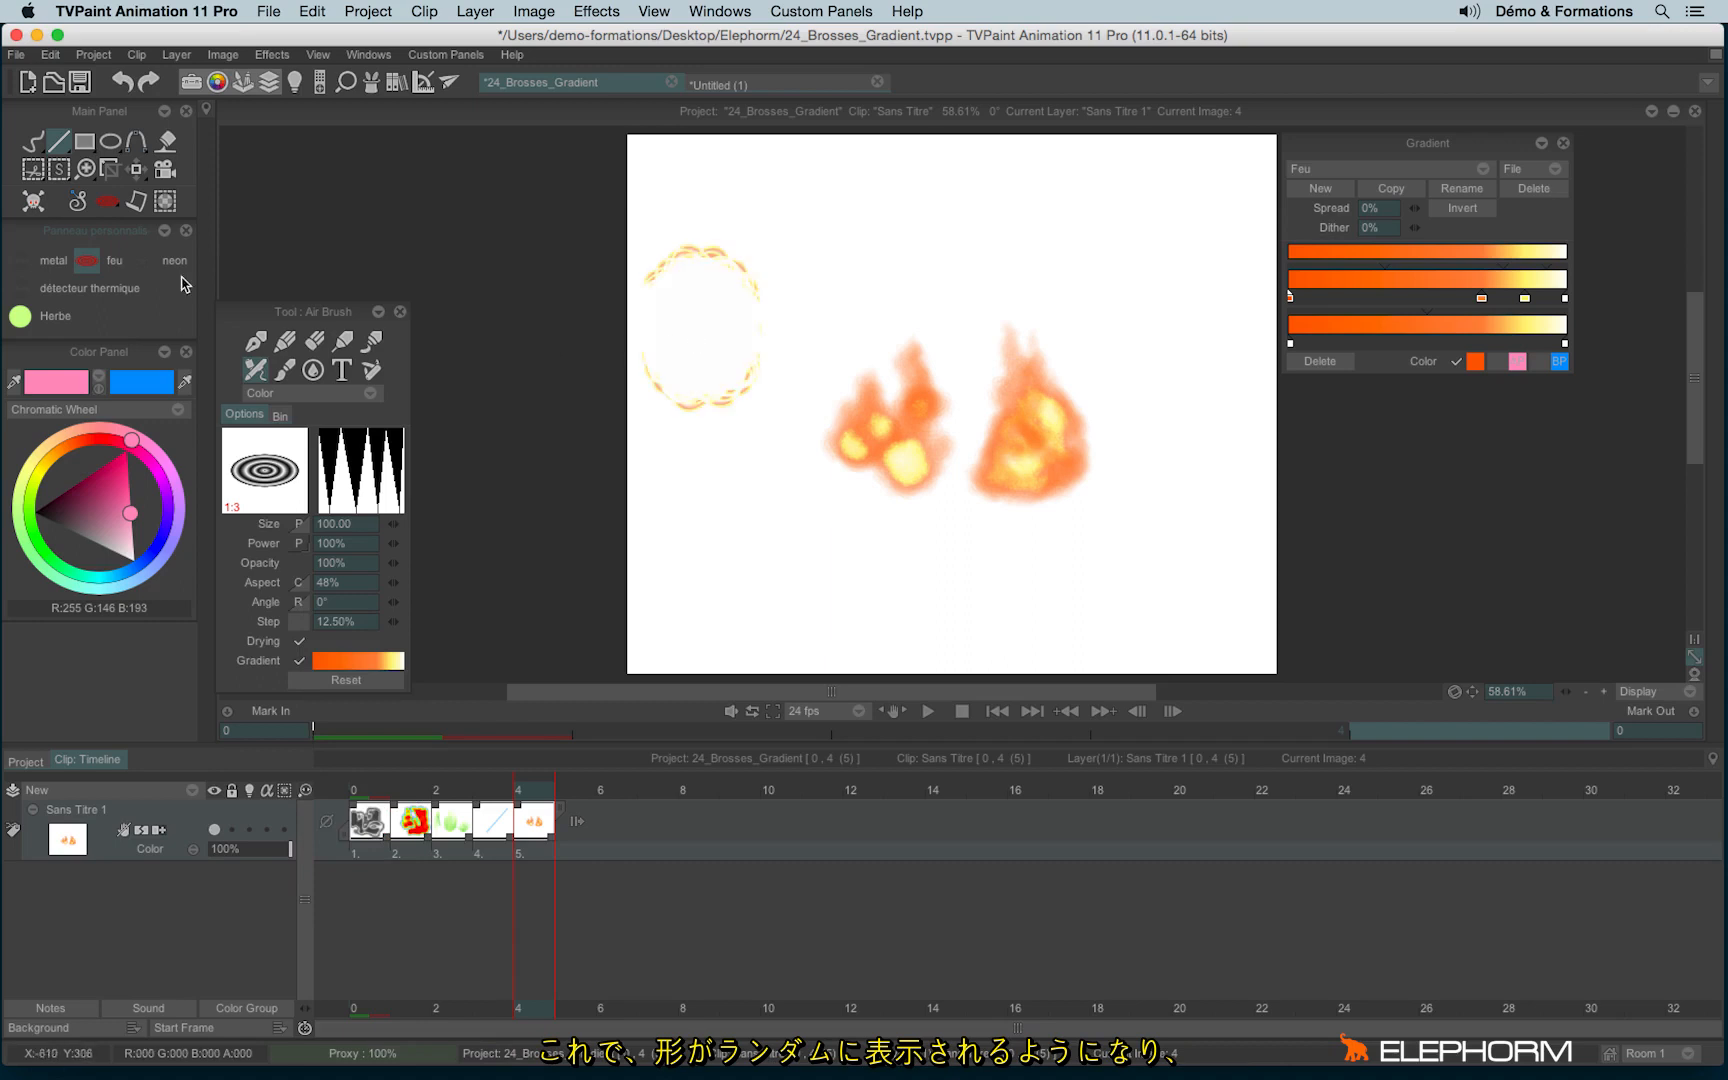
left_click(33, 141)
mouse_move(776, 280)
left_mouse_down()
mouse_move(741, 539)
mouse_move(780, 601)
mouse_move(746, 589)
mouse_move(719, 469)
mouse_move(757, 504)
mouse_move(780, 573)
mouse_move(681, 389)
mouse_move(741, 400)
mouse_move(732, 323)
mouse_move(745, 432)
left_mouse_up()
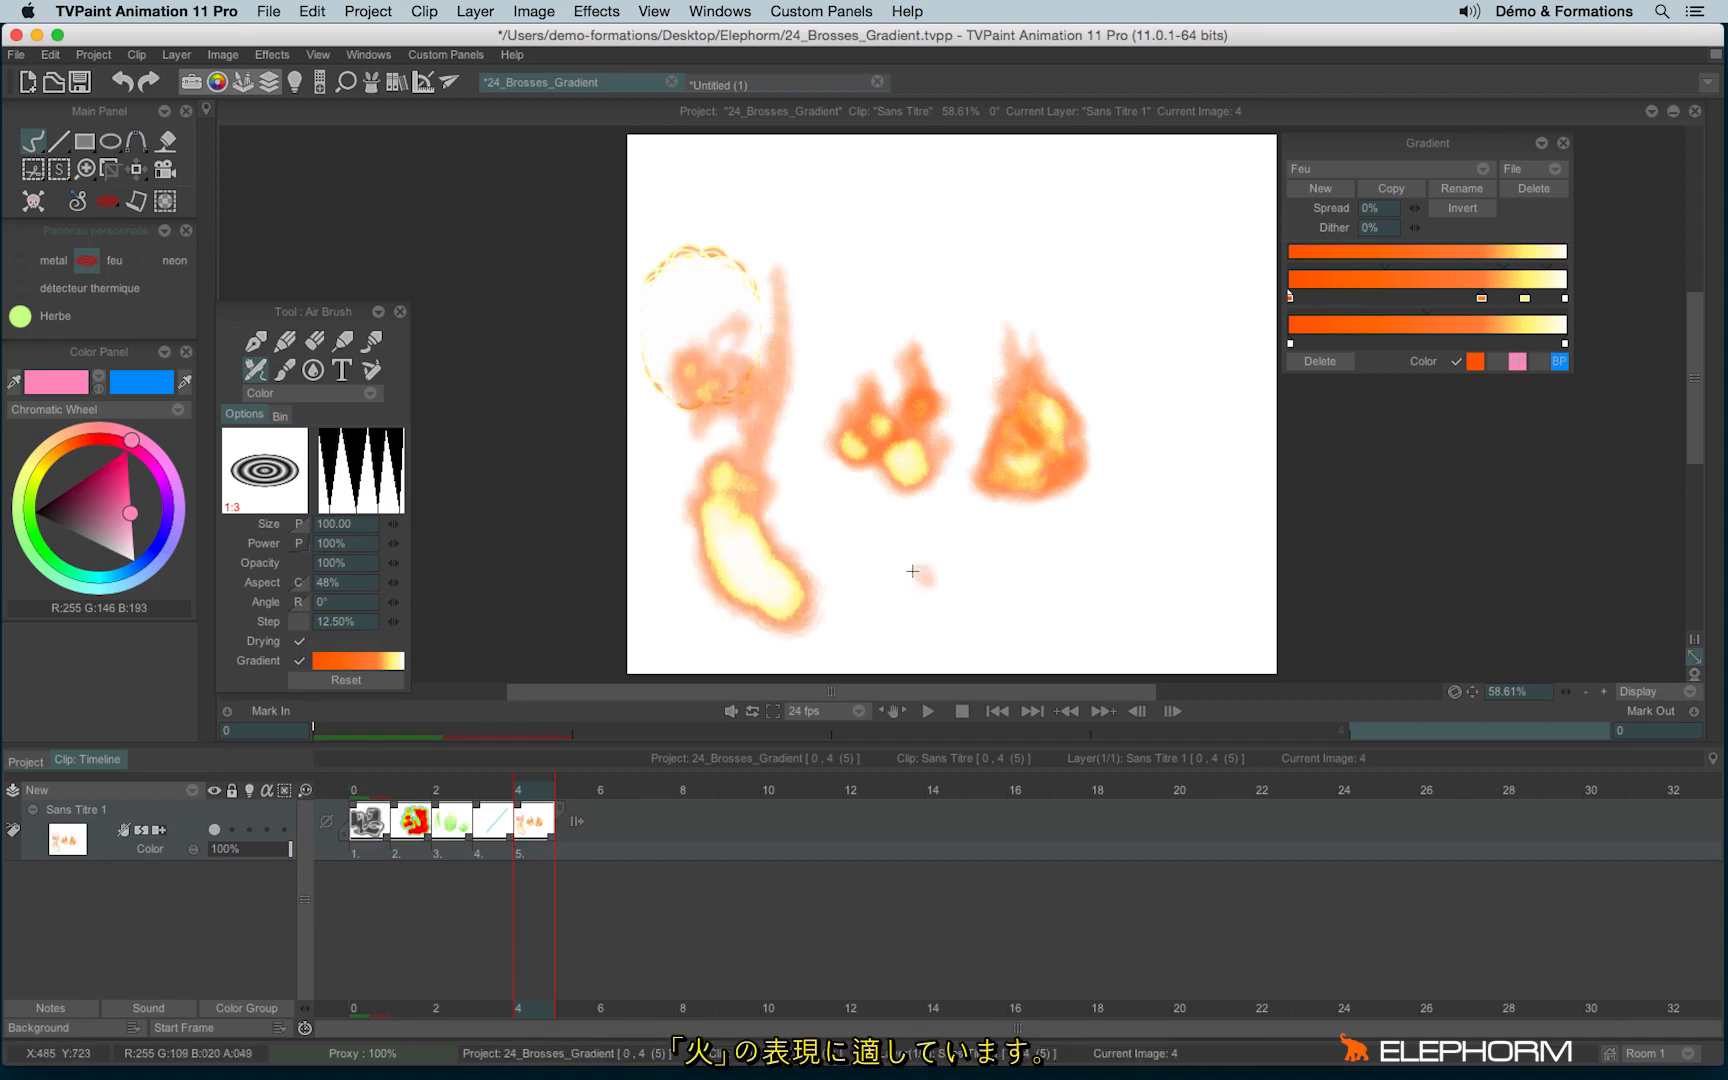